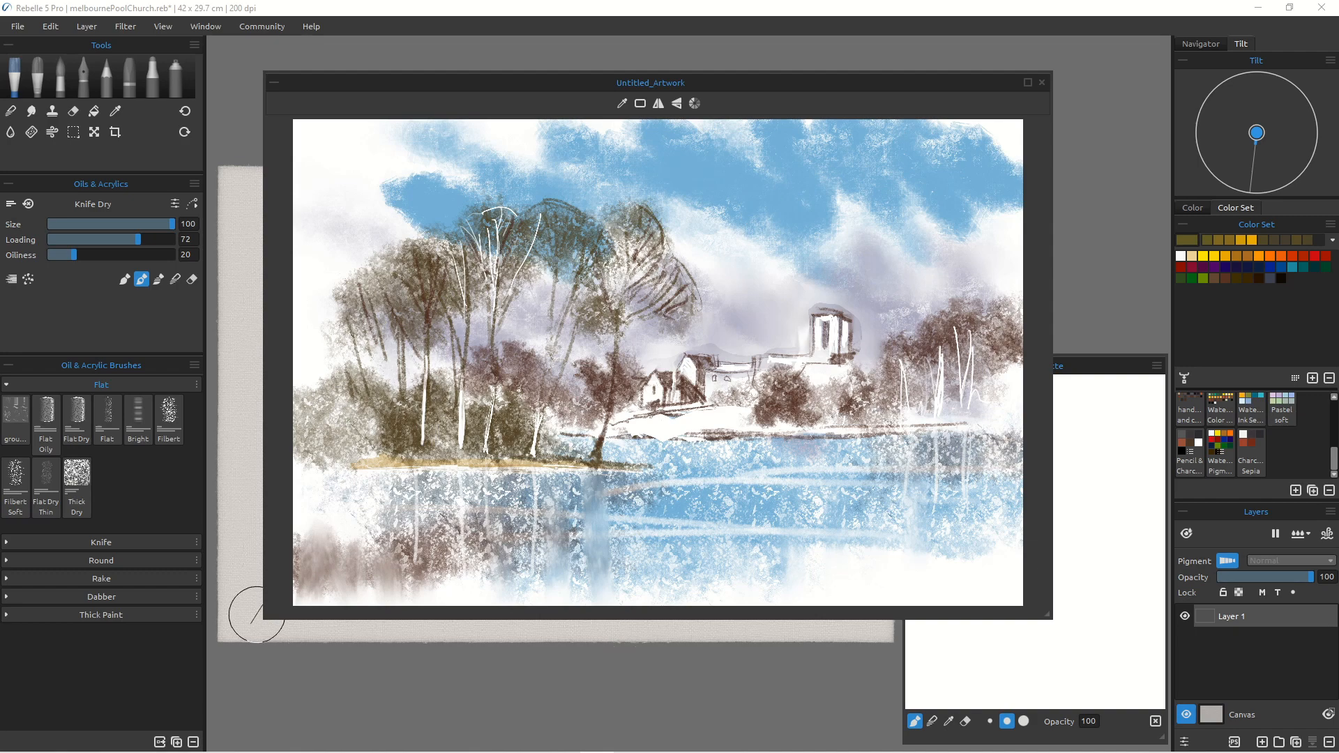
Step: Shrink the reference artwork window and place it beside the canvas, above the mixing palette
drag(263, 618, 710, 372)
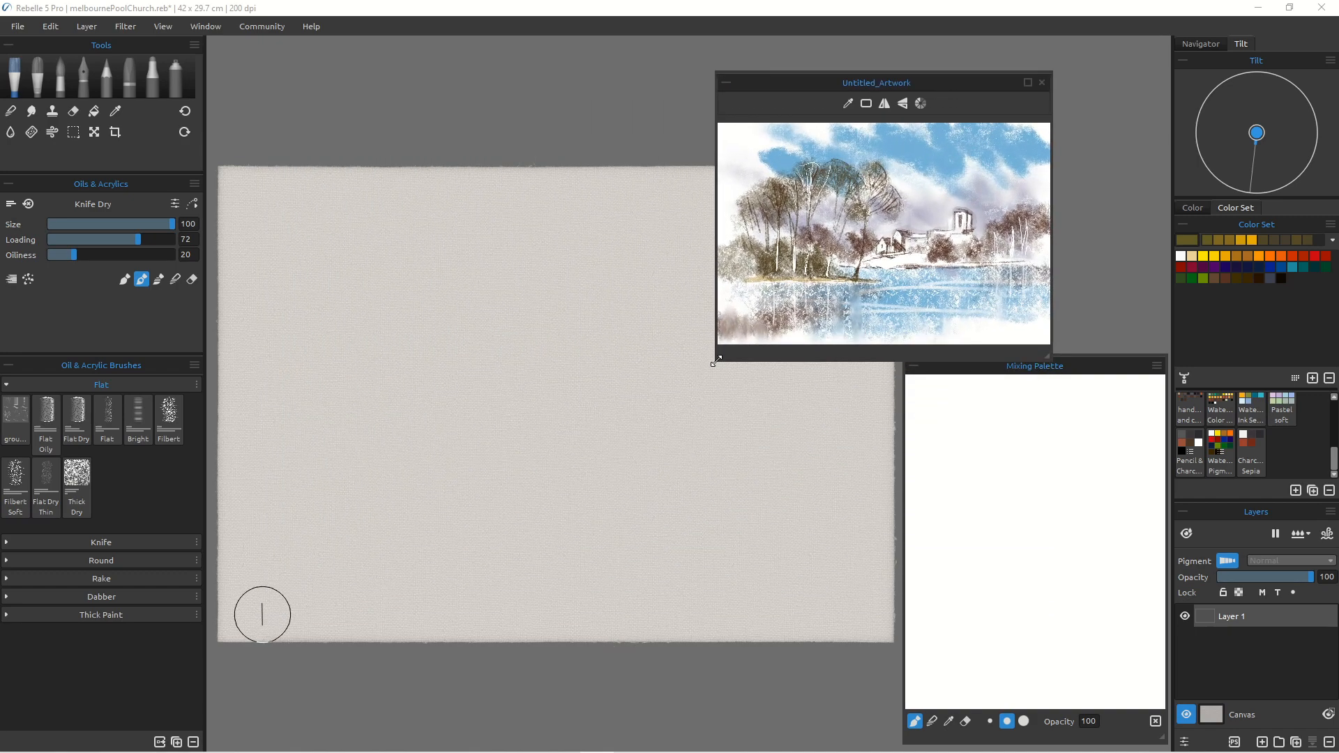
drag(848, 82, 962, 39)
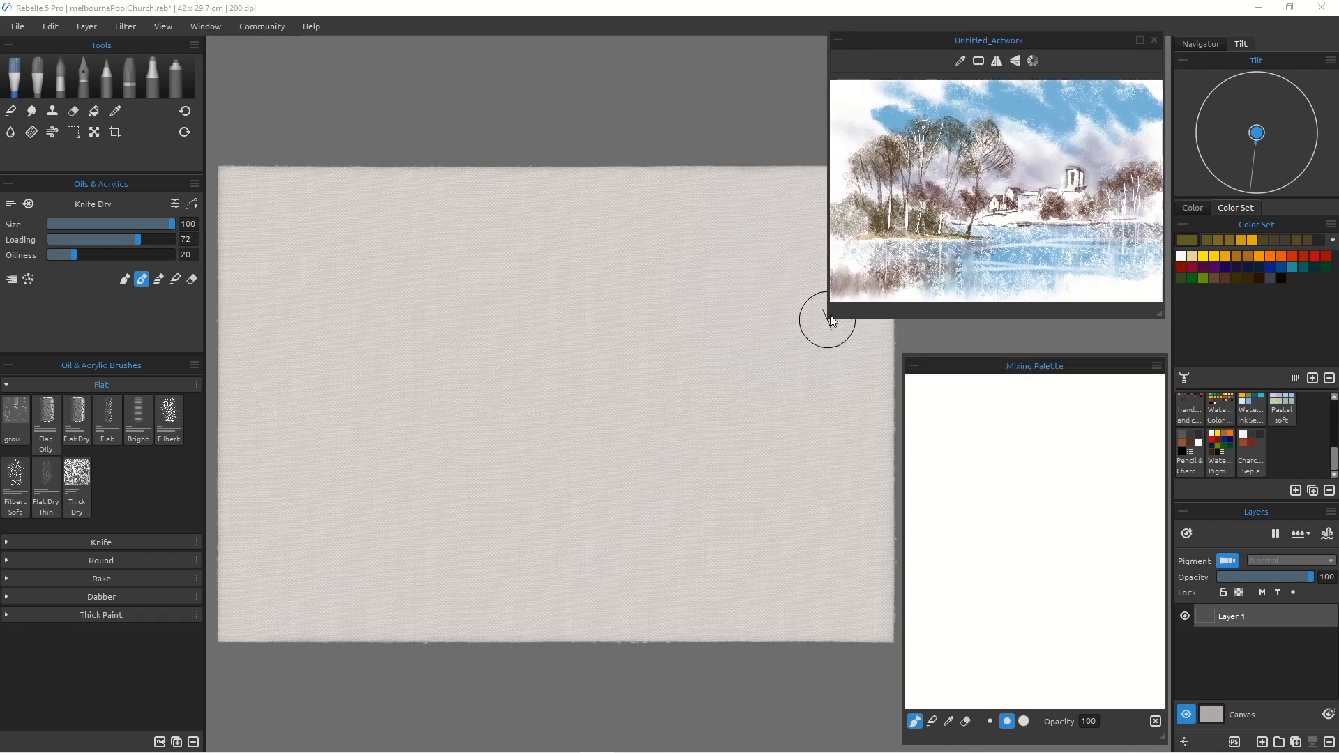
drag(828, 317, 895, 268)
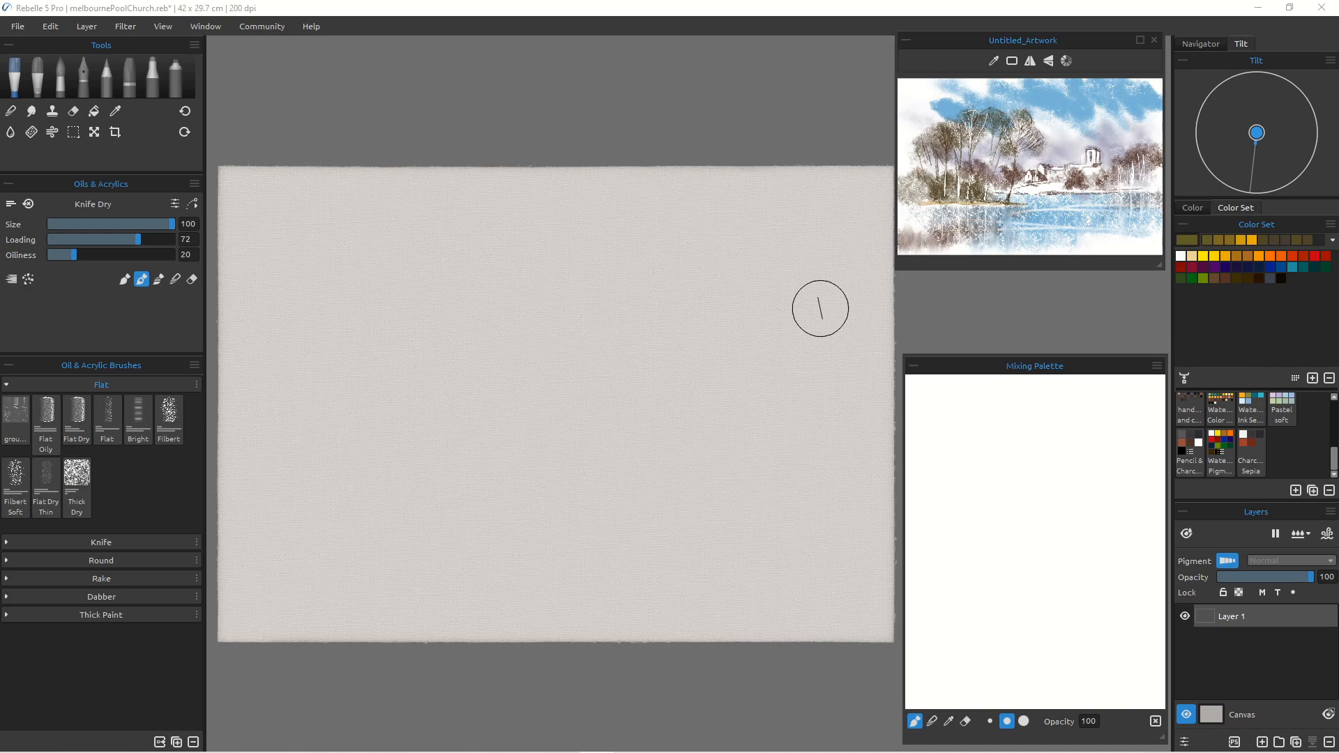
Step: Choose the Charcoal Soft pencil brush and reduce its size to 16
click(104, 81)
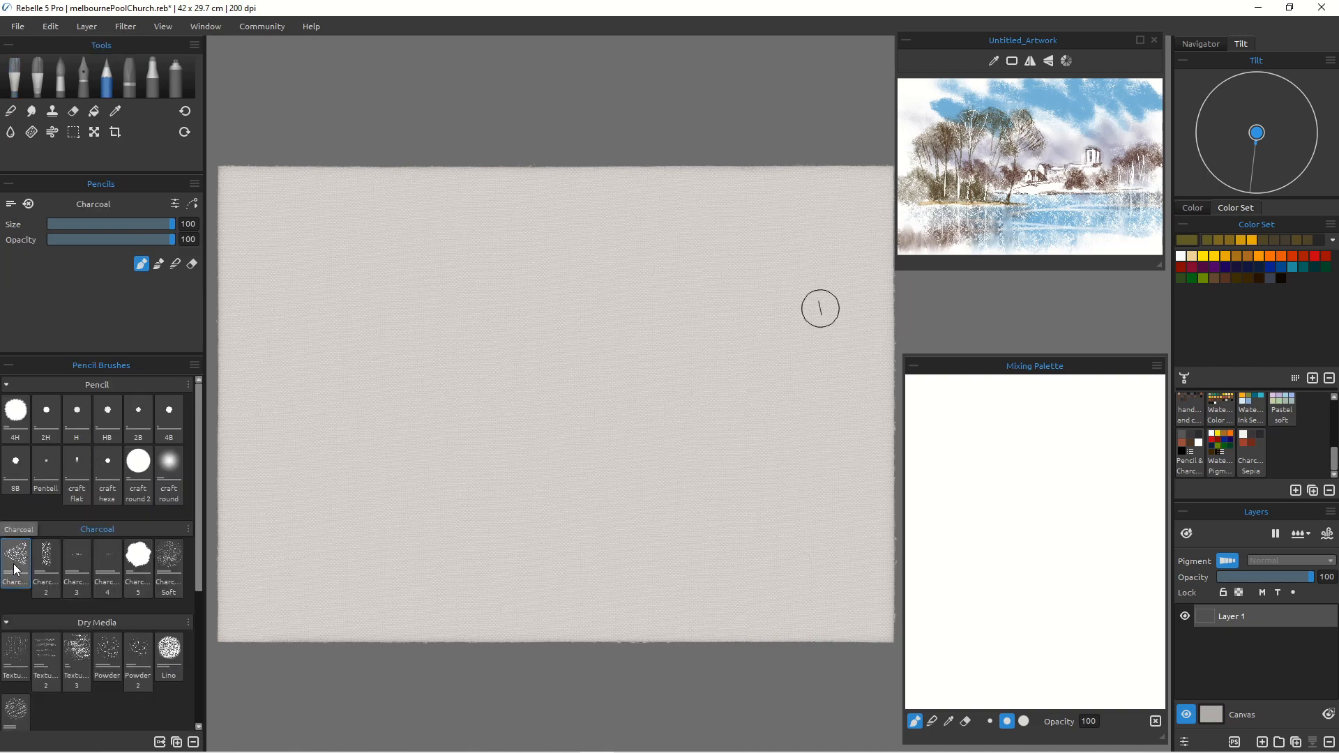
drag(31, 579, 44, 578)
click(165, 571)
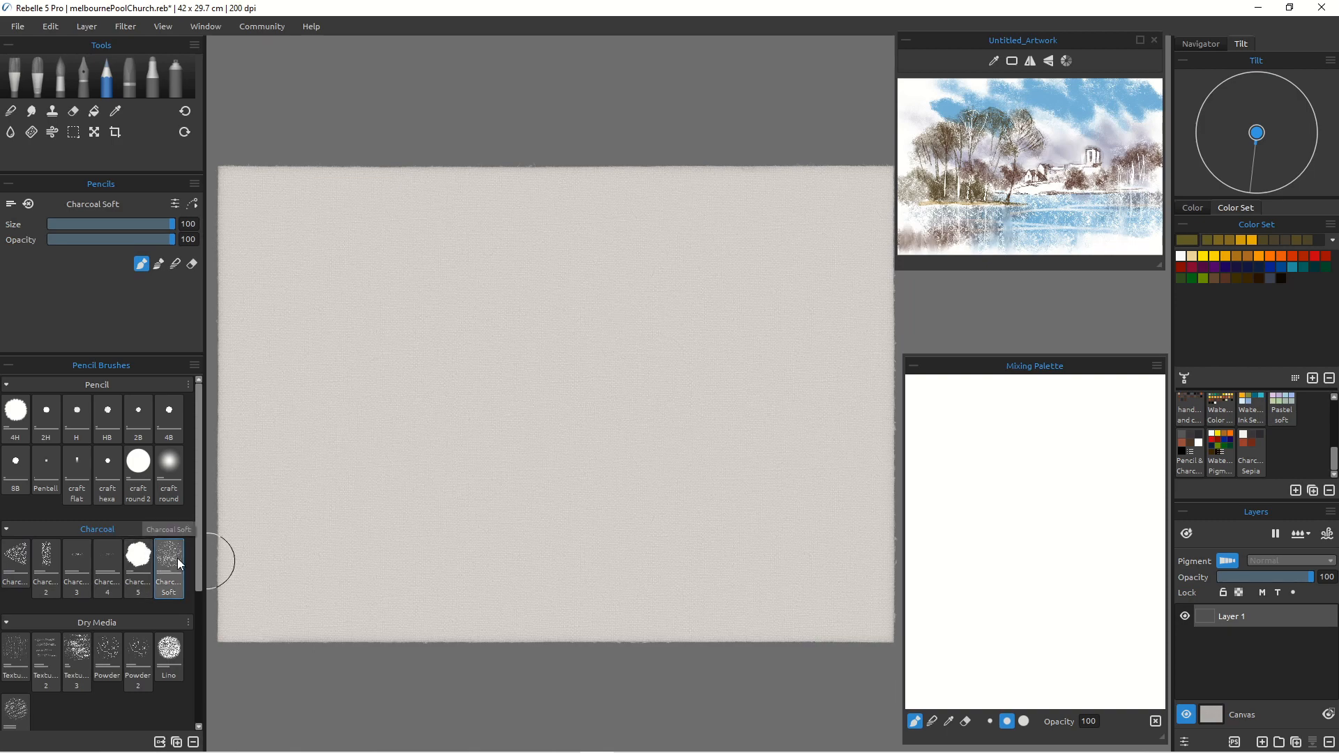
key(bracketleft)
key(bracketleft)
key(bracketleft)
key(bracketleft)
key(bracketleft)
key(bracketleft)
key(bracketleft)
key(bracketleft)
key(bracketleft)
key(bracketleft)
key(bracketleft)
key(bracketleft)
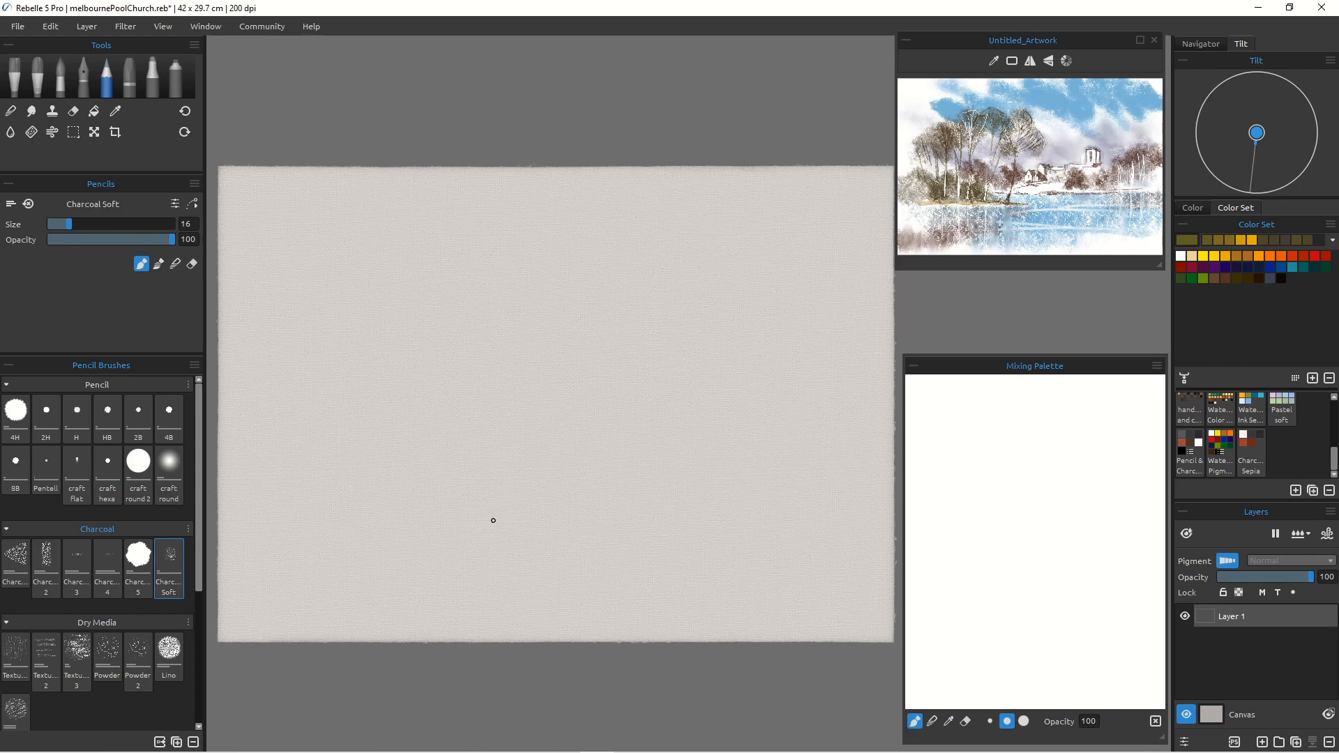
Step: Sketch the near bank as a horizontal Bone Black line low on the canvas's left half, raising the brush size to 35
click(1281, 278)
drag(523, 514, 327, 511)
key(bracketright)
key(bracketright)
key(bracketright)
key(bracketright)
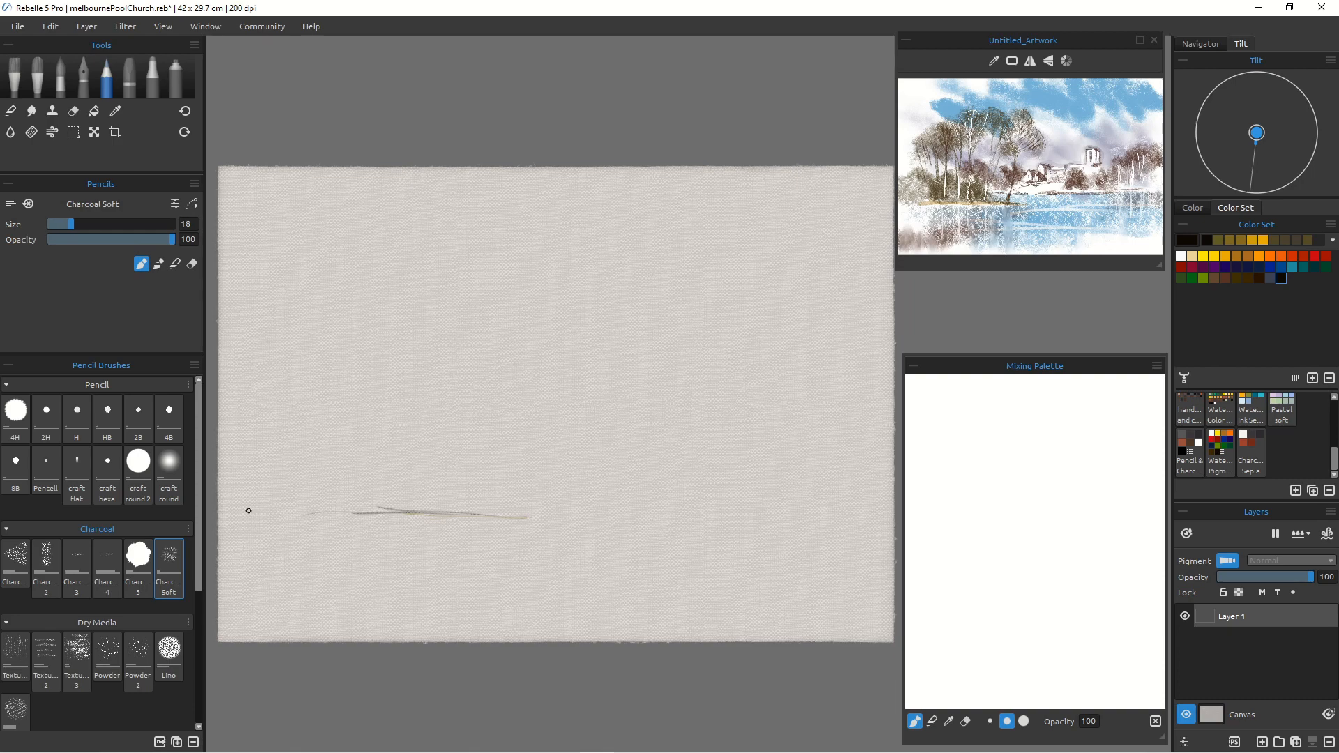
mouse_move(242, 515)
mouse_down()
mouse_move(613, 511)
mouse_move(401, 511)
mouse_up()
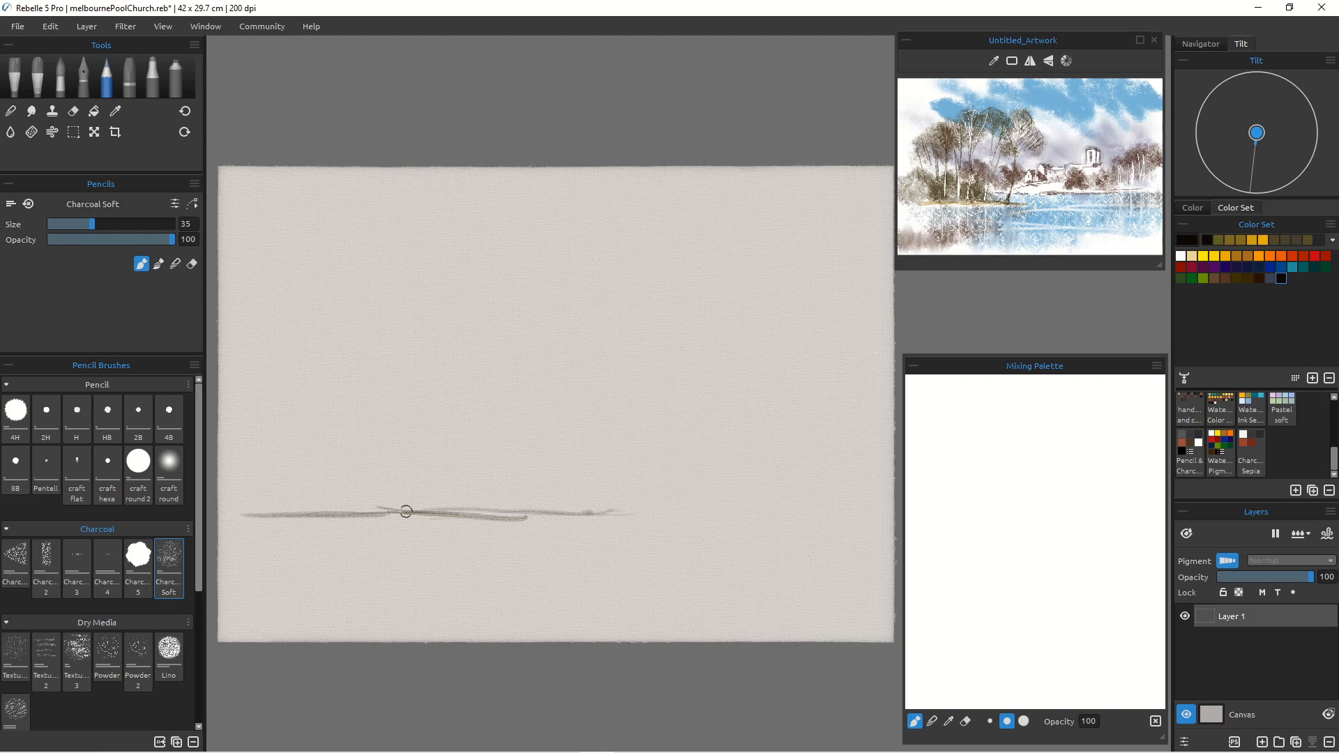
Step: Sketch the far shoreline, the low hill above it and the rounded outlines of the distant trees on the right
mouse_move(893, 453)
mouse_down()
mouse_move(466, 464)
mouse_move(877, 468)
mouse_move(629, 463)
mouse_up()
mouse_move(483, 461)
mouse_down()
mouse_move(351, 474)
mouse_move(311, 463)
mouse_move(498, 465)
mouse_move(508, 431)
mouse_move(672, 421)
mouse_up()
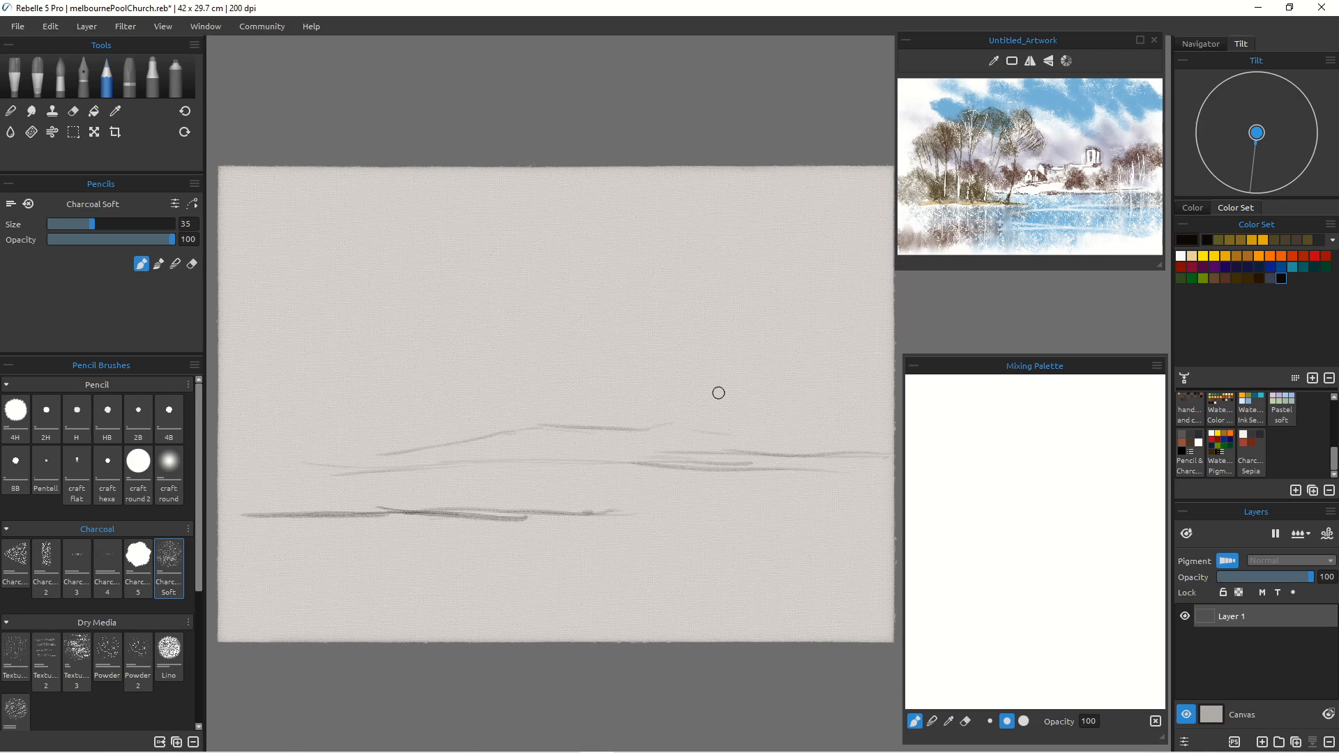
drag(750, 380, 685, 416)
mouse_move(773, 385)
mouse_down()
mouse_move(831, 319)
mouse_move(889, 341)
mouse_up()
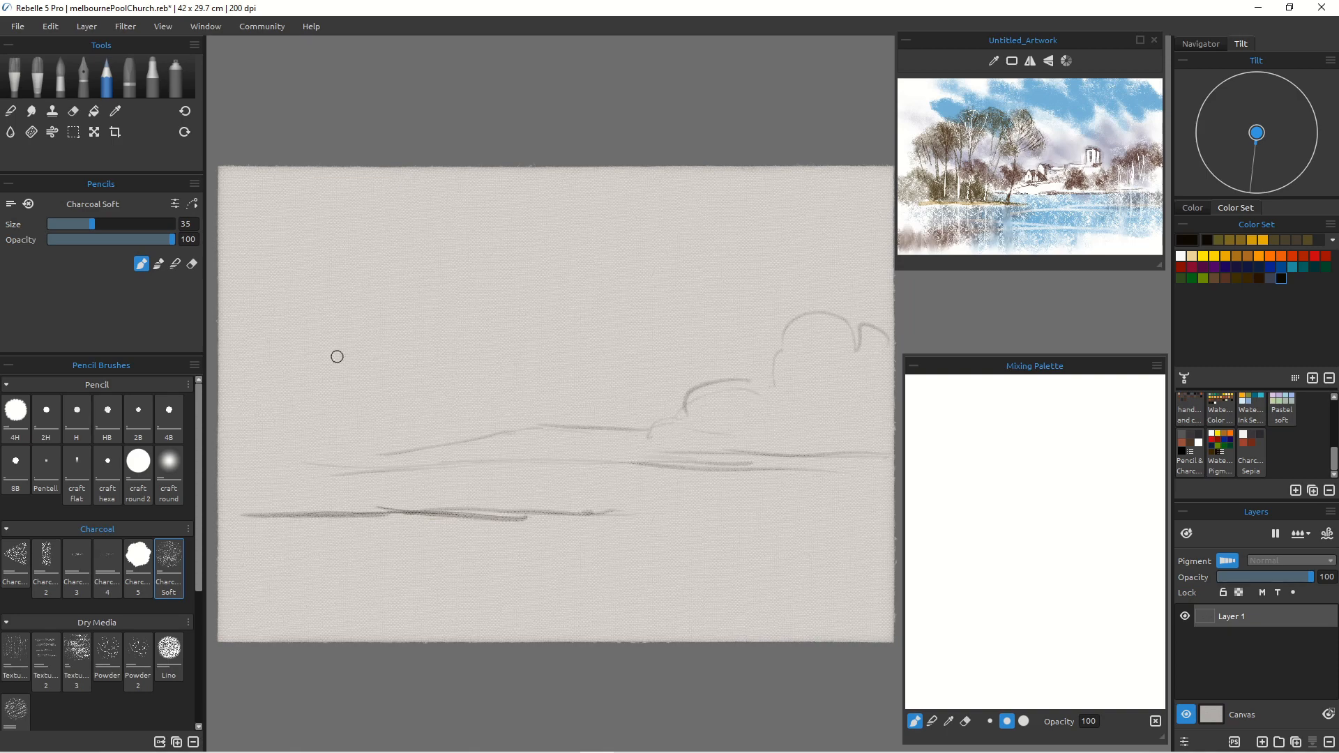
Step: Outline the rounded crowns of the tall tree group on the canvas's left half
mouse_move(362, 224)
mouse_down()
mouse_move(486, 315)
mouse_move(489, 361)
mouse_up()
mouse_move(510, 313)
mouse_down()
mouse_move(534, 369)
mouse_move(545, 356)
mouse_up()
mouse_move(545, 356)
mouse_down()
mouse_move(524, 297)
mouse_move(457, 325)
mouse_up()
drag(329, 211, 349, 271)
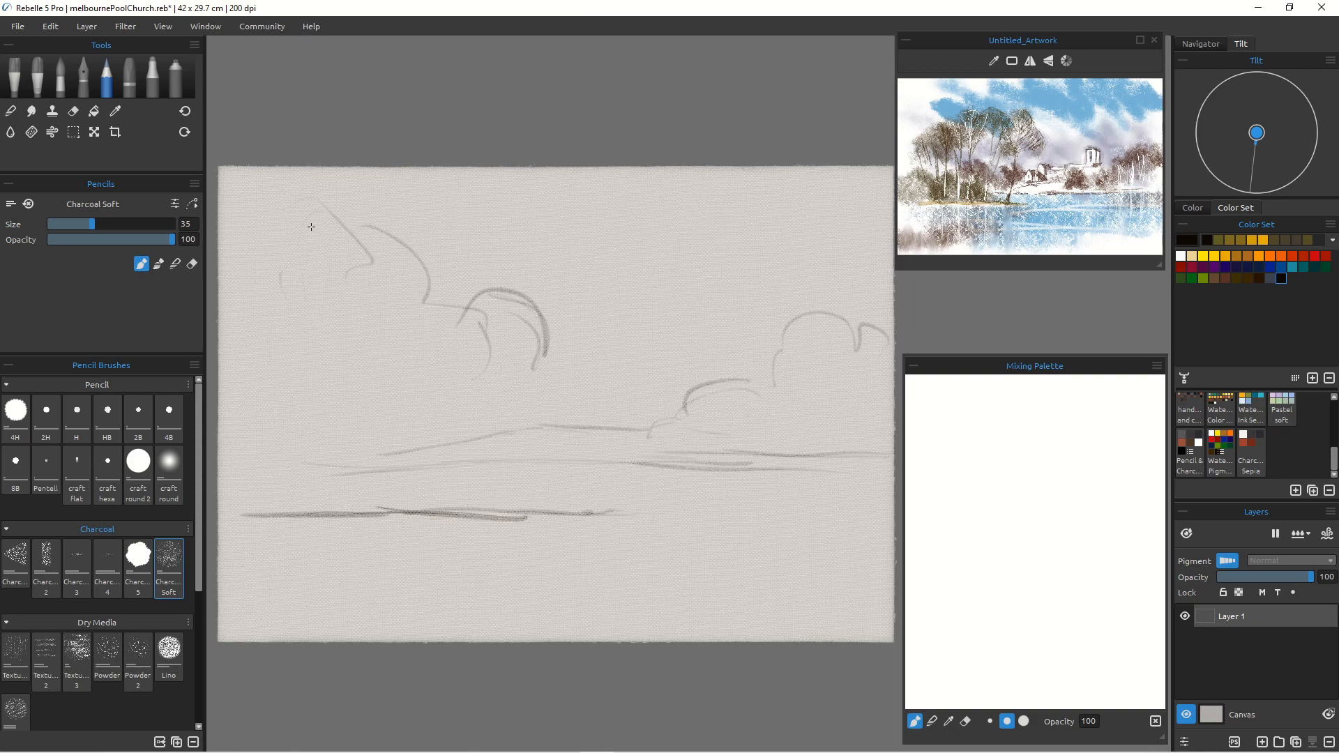
mouse_move(311, 226)
mouse_down()
mouse_move(270, 295)
mouse_move(278, 356)
mouse_move(221, 336)
mouse_up()
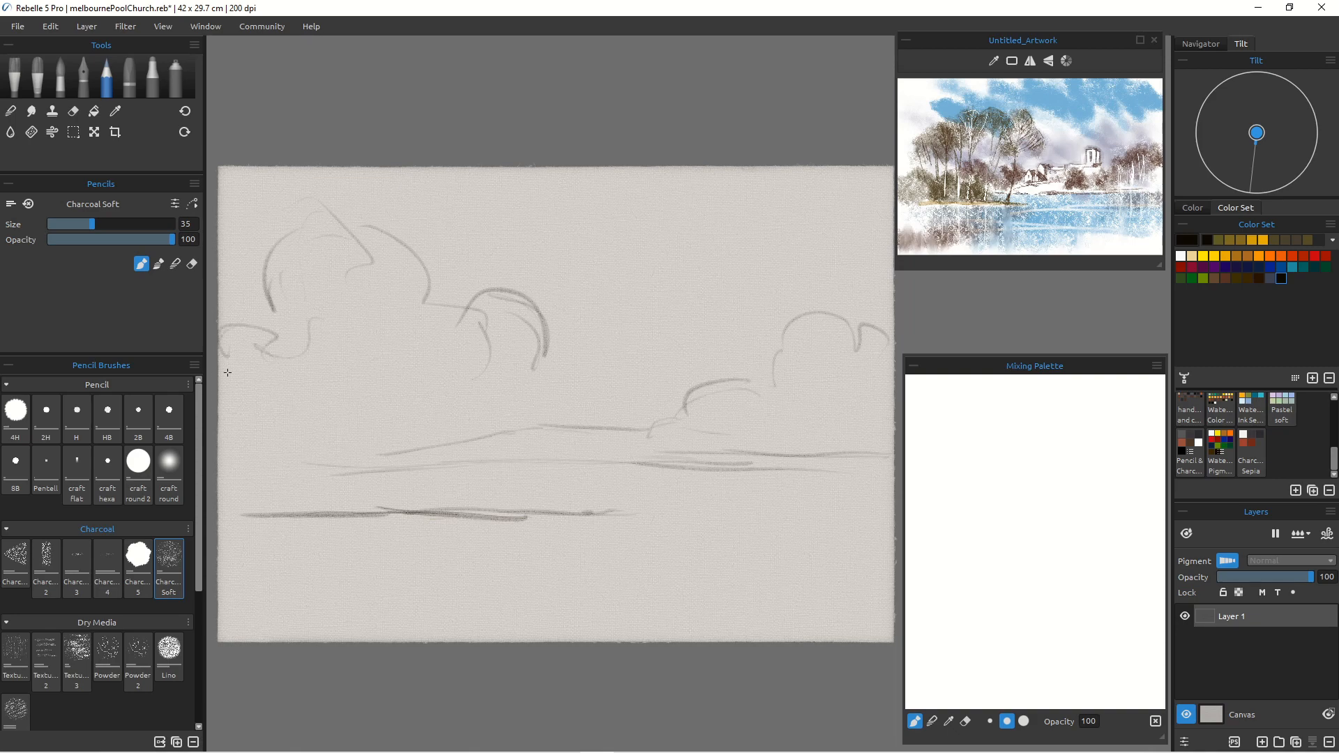
Step: Draw the trunks of the tall trees from their crowns down to the near bank
drag(493, 363, 470, 513)
drag(426, 334, 421, 494)
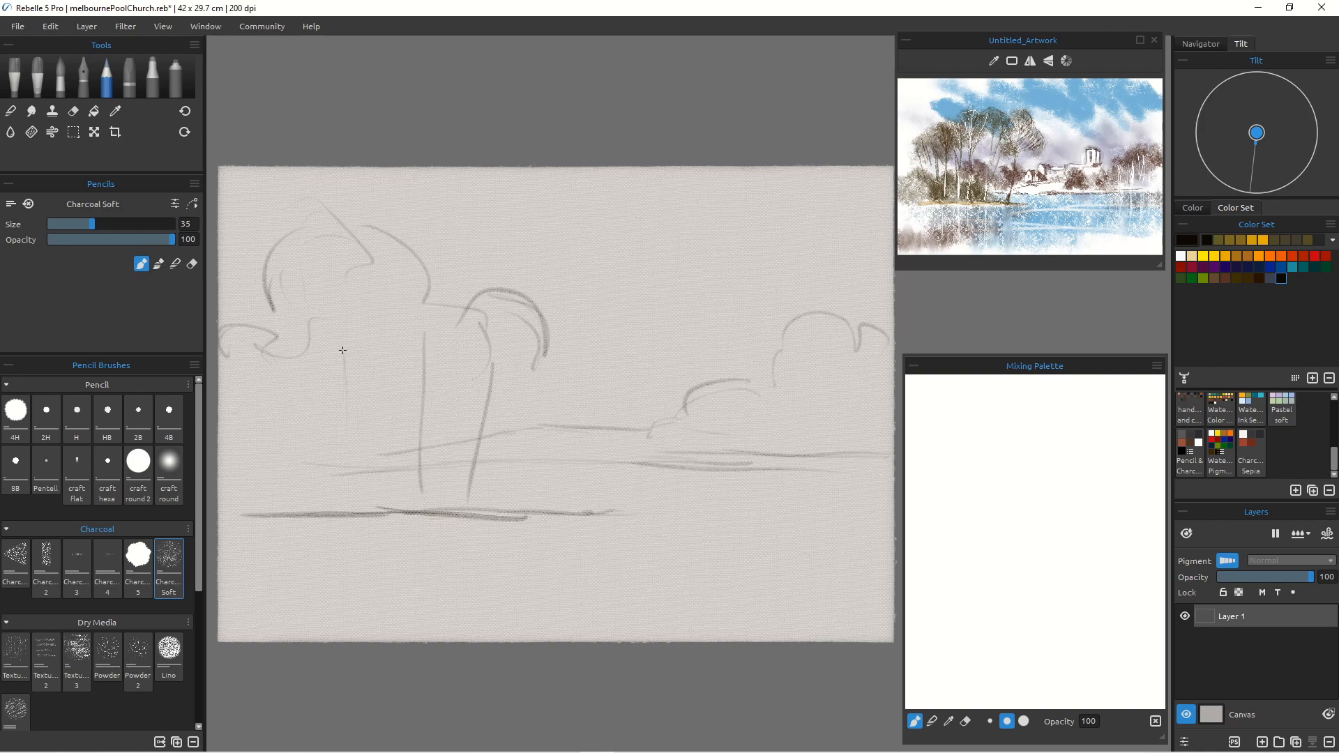
drag(343, 342, 347, 489)
drag(319, 409, 324, 505)
drag(309, 318, 264, 494)
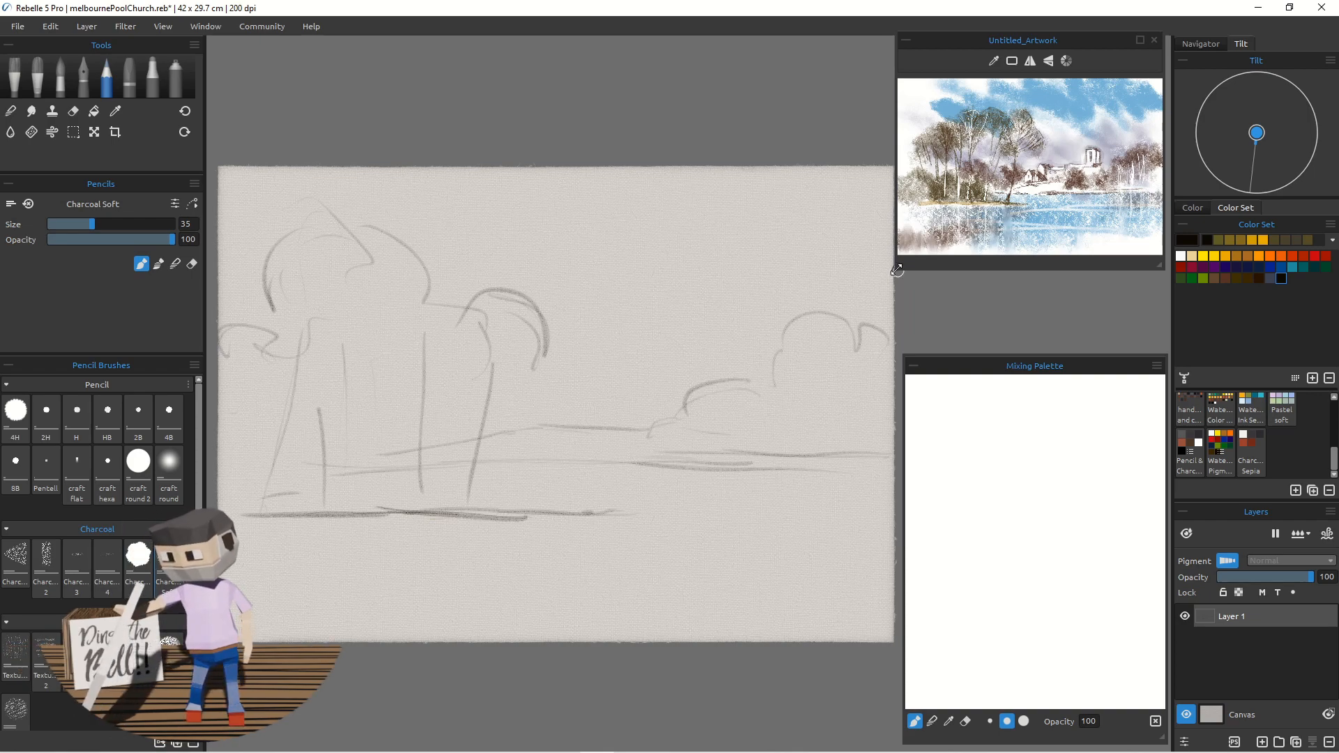
Step: Enlarge the reference artwork window and move it clear of the canvas for a closer view of the church
drag(897, 268, 687, 268)
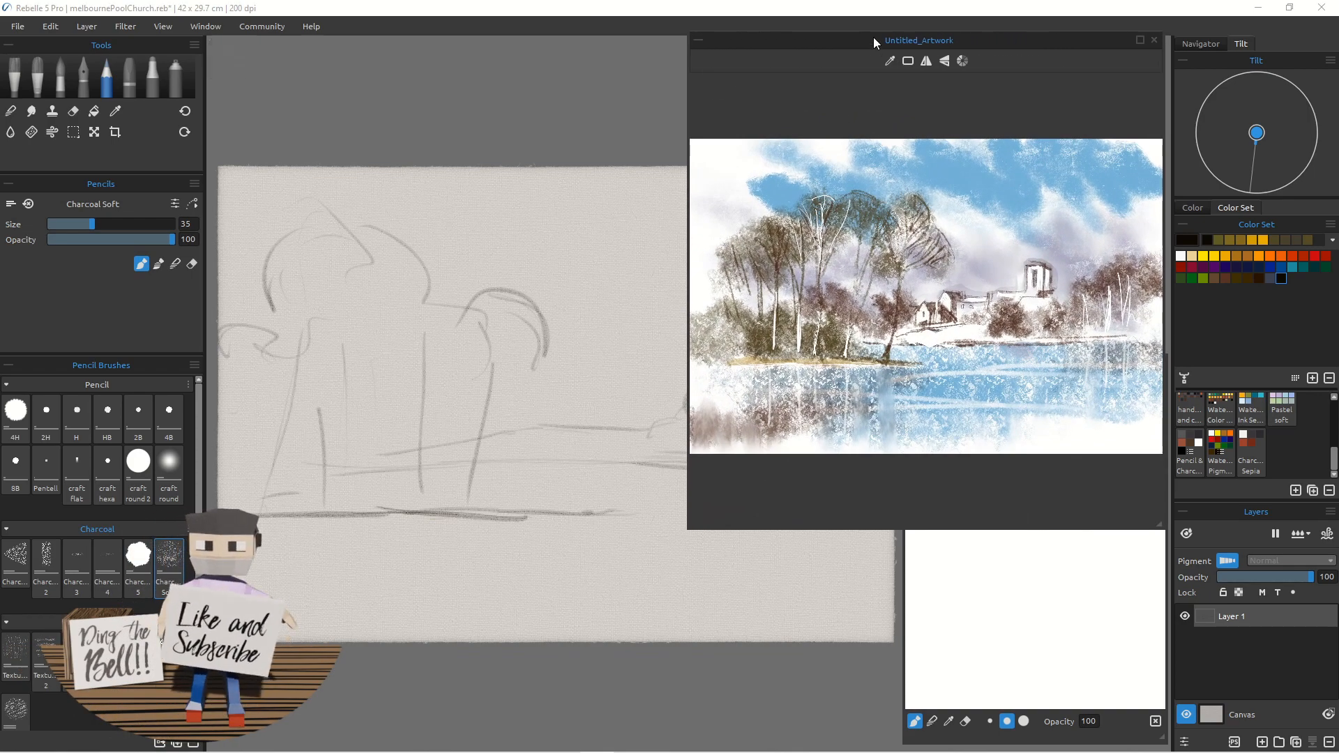
drag(873, 38, 1075, 21)
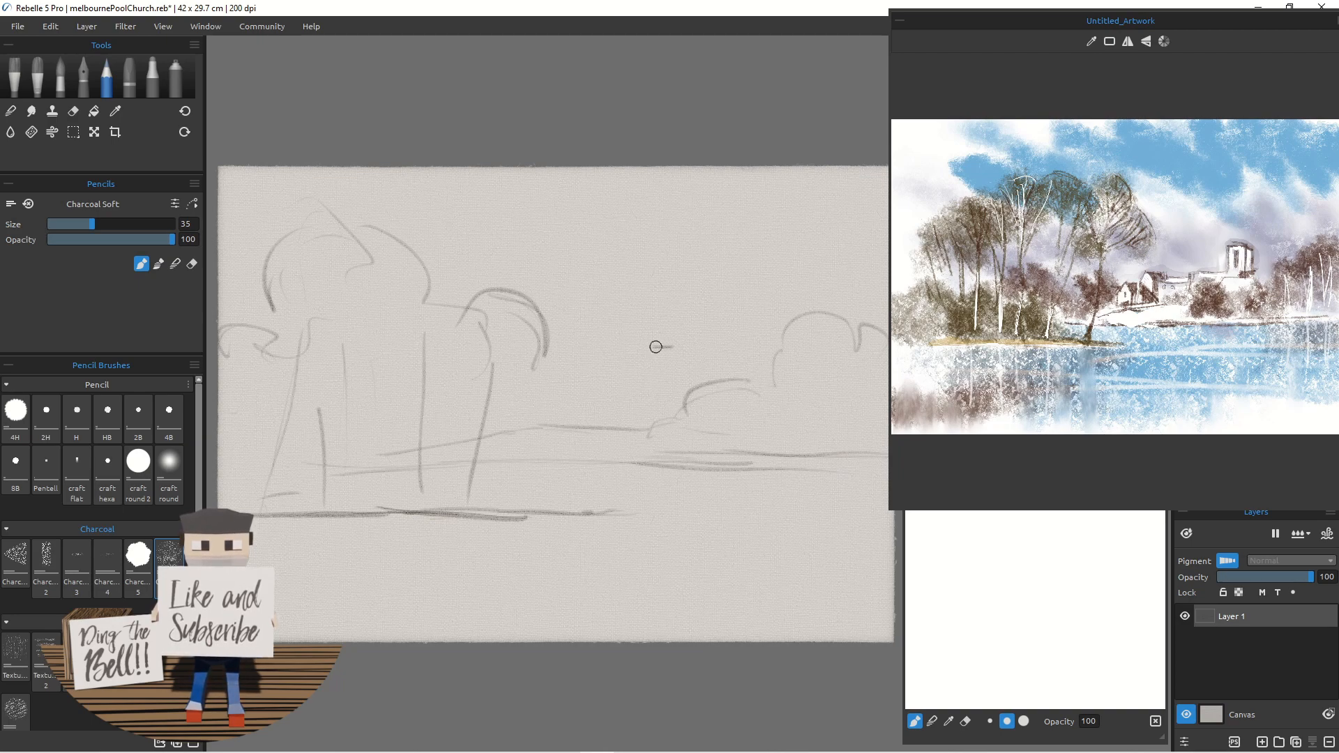
Step: Try a church tower and roofline above the hill, and remove the marks with the Chisel eraser at size 100
drag(669, 347, 671, 396)
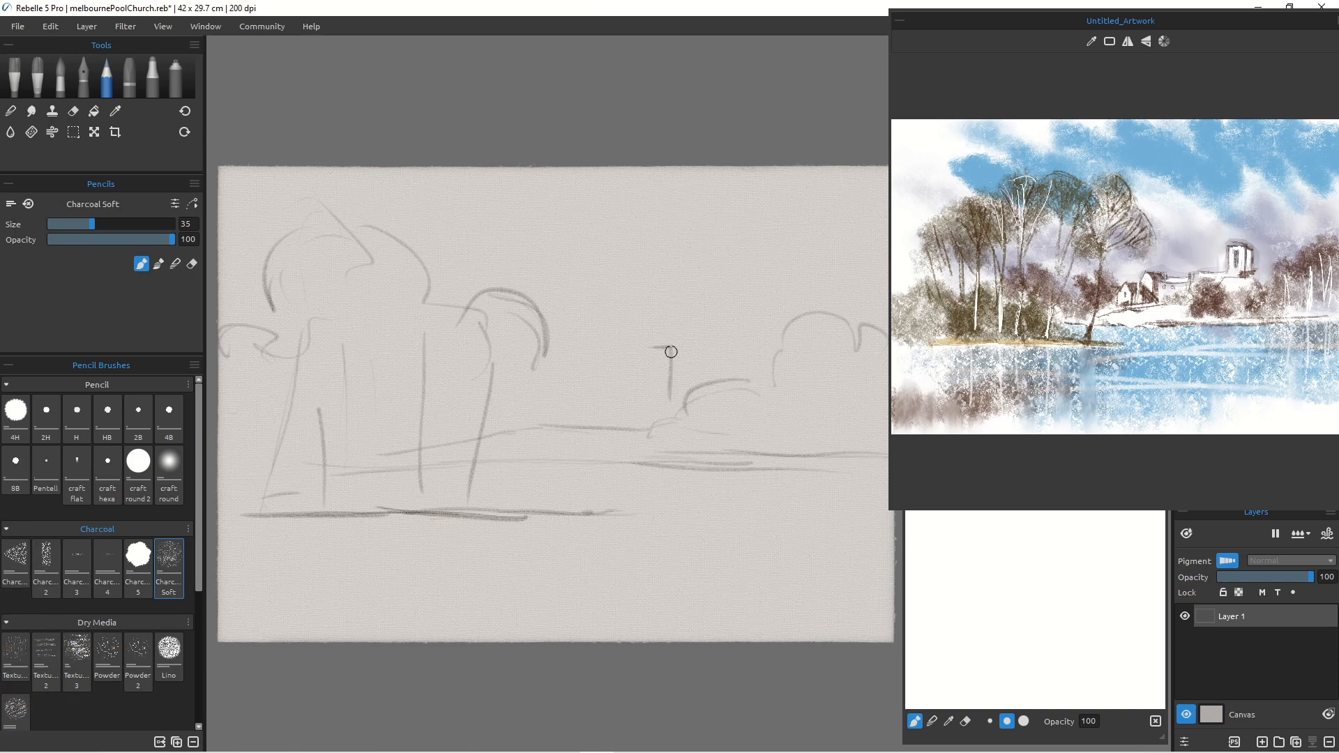
mouse_move(644, 346)
mouse_down()
mouse_move(643, 379)
mouse_move(656, 342)
mouse_move(644, 384)
mouse_move(602, 384)
mouse_up()
click(75, 111)
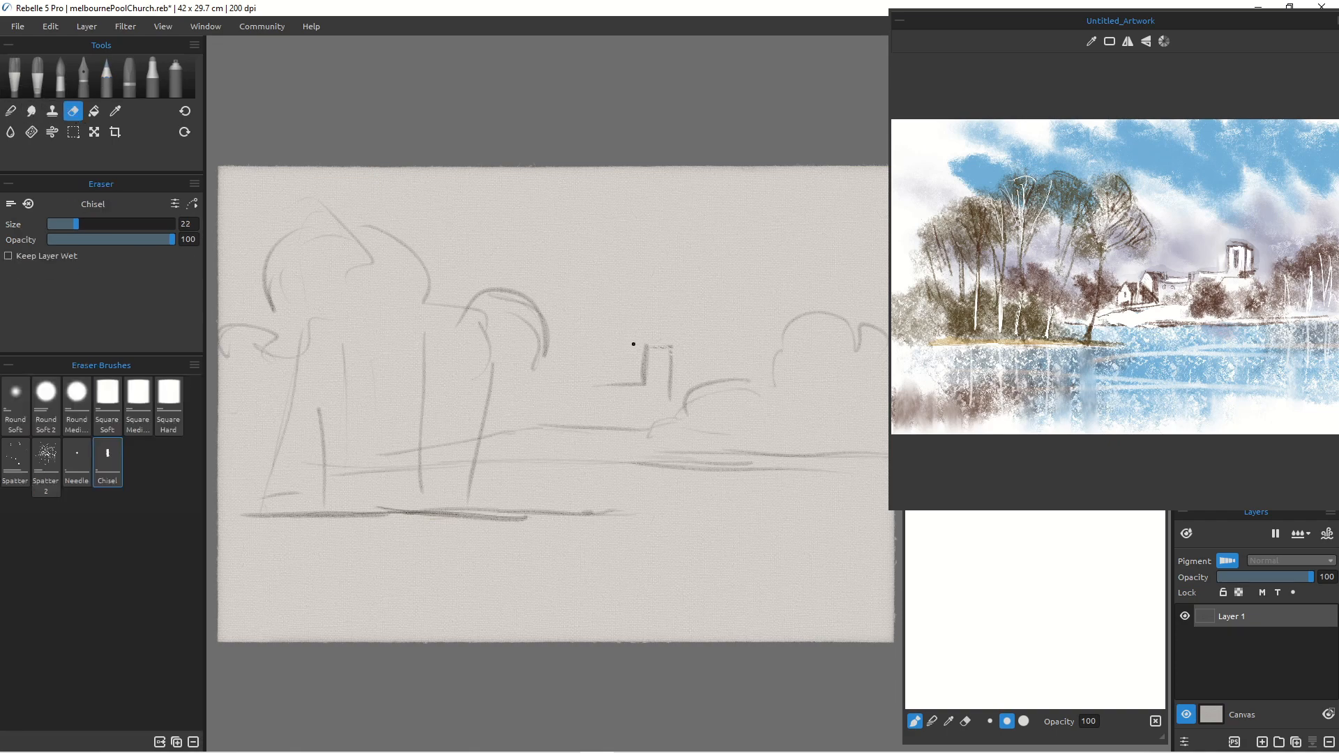
key(])
key(])
key(])
key(])
key(])
key(])
key(])
key(])
key(])
key(])
key(])
key(])
key(])
key(])
key(])
key(])
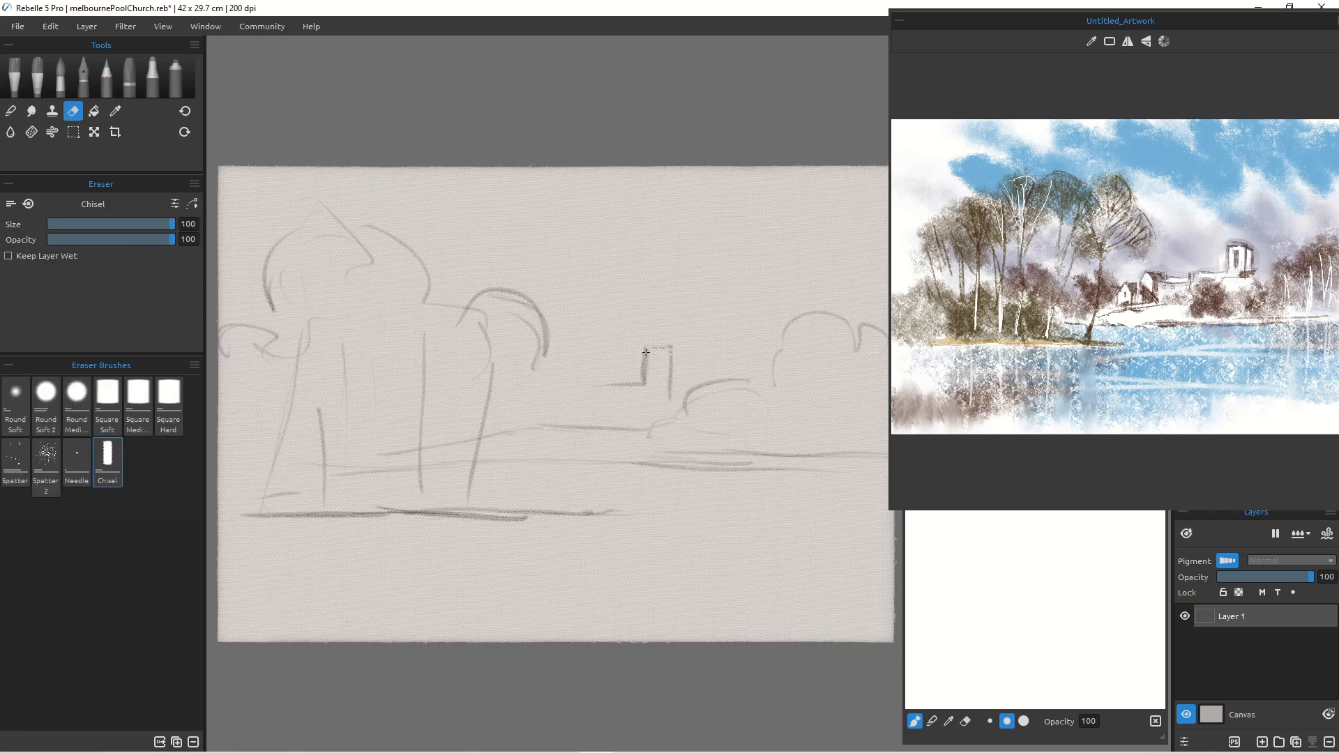
mouse_move(643, 348)
mouse_down()
mouse_move(579, 389)
mouse_move(614, 383)
mouse_move(655, 345)
mouse_move(679, 349)
mouse_move(666, 374)
mouse_up()
Step: Sketch the church tower, its roofline and the adjoining gabled house on the hill with the Charcoal Soft pencil
click(109, 78)
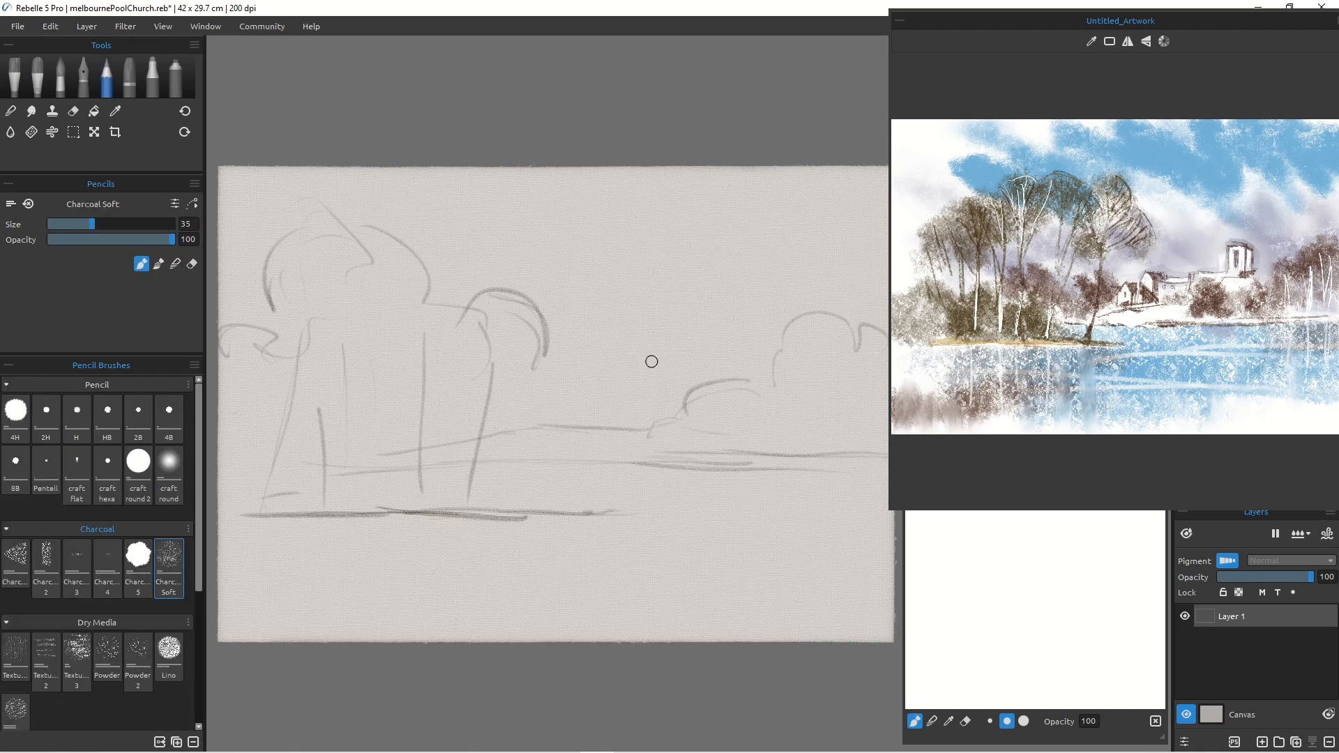
mouse_move(661, 356)
mouse_down()
mouse_move(668, 405)
mouse_move(643, 353)
mouse_move(643, 398)
mouse_move(687, 389)
mouse_move(643, 416)
mouse_up()
mouse_move(654, 364)
mouse_down()
mouse_move(694, 471)
mouse_move(630, 391)
mouse_move(599, 399)
mouse_up()
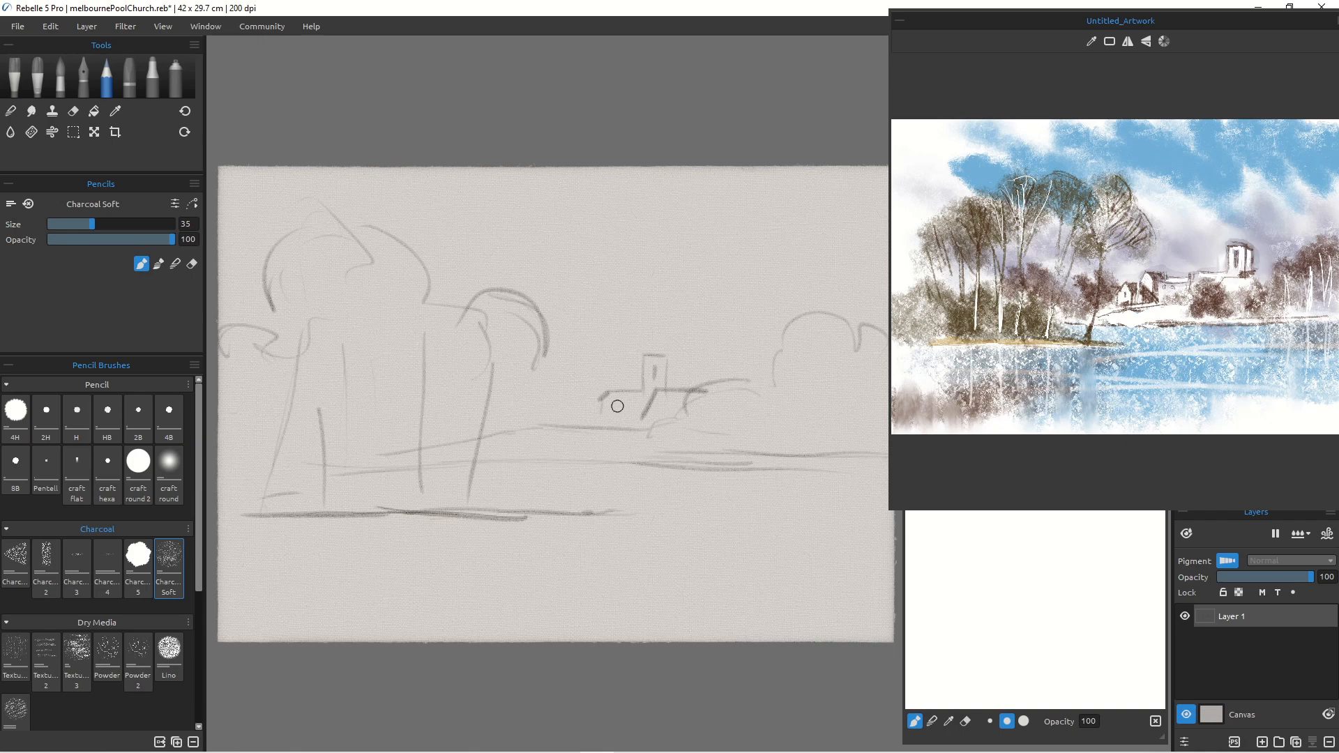
drag(621, 405, 636, 423)
drag(596, 395, 559, 403)
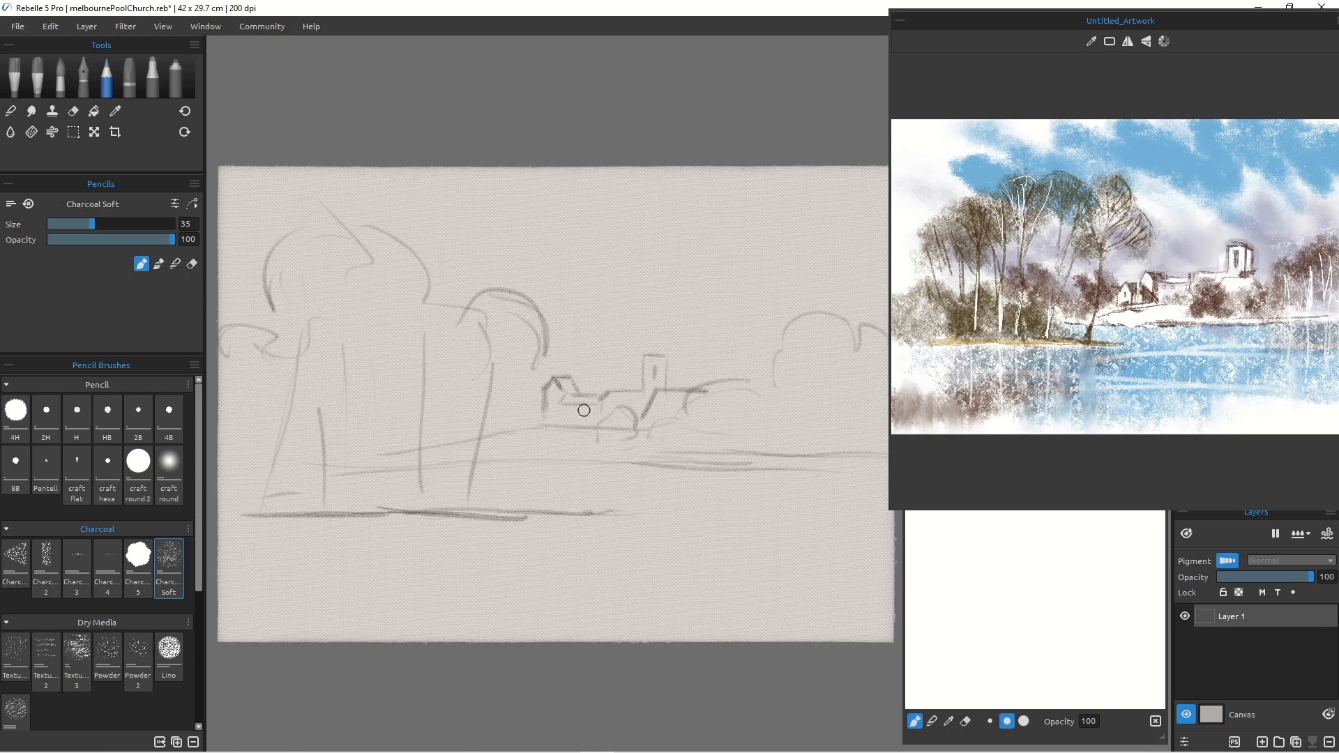
Step: Darken both vertical sides of the church tower in a close-up of the buildings
mouse_move(543, 410)
mouse_down()
mouse_move(524, 401)
mouse_move(564, 423)
mouse_move(377, 521)
mouse_up()
key(ctrl+space)
mouse_move(670, 252)
mouse_down()
mouse_move(744, 254)
mouse_move(673, 348)
mouse_up()
drag(745, 253, 746, 368)
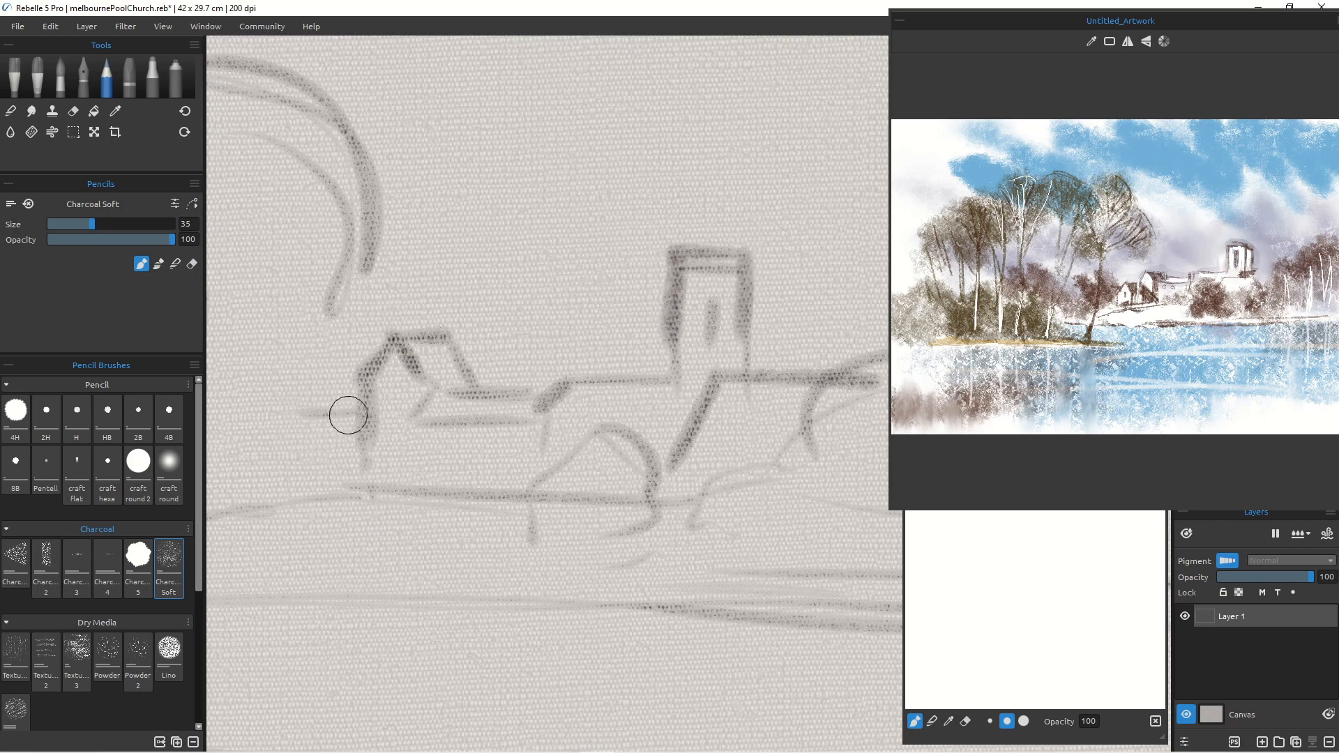
Step: Add a small gabled roof to the left of the larger house, reducing the Charcoal Soft brush to size 10
drag(361, 411, 303, 408)
key([)
key([)
key([)
key([)
key([)
key([)
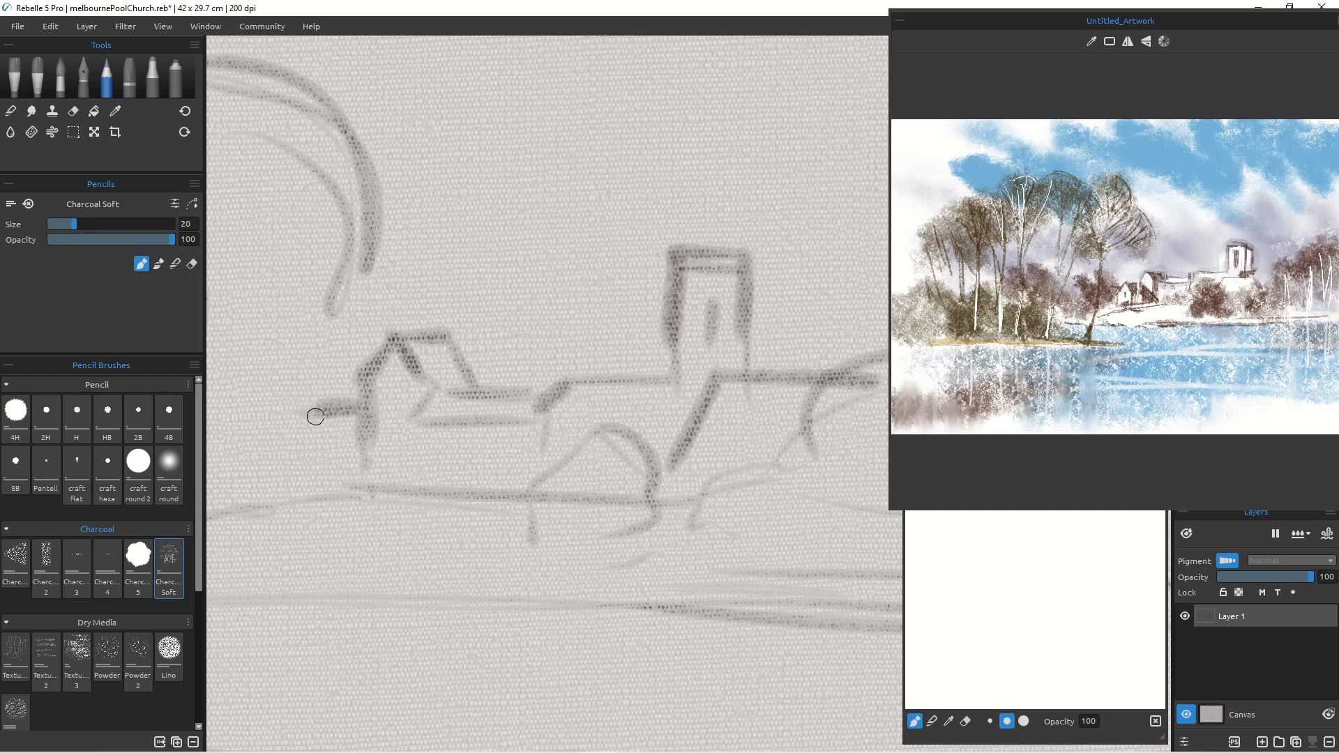
key([)
key([)
key([)
drag(316, 398, 344, 441)
drag(314, 393, 288, 438)
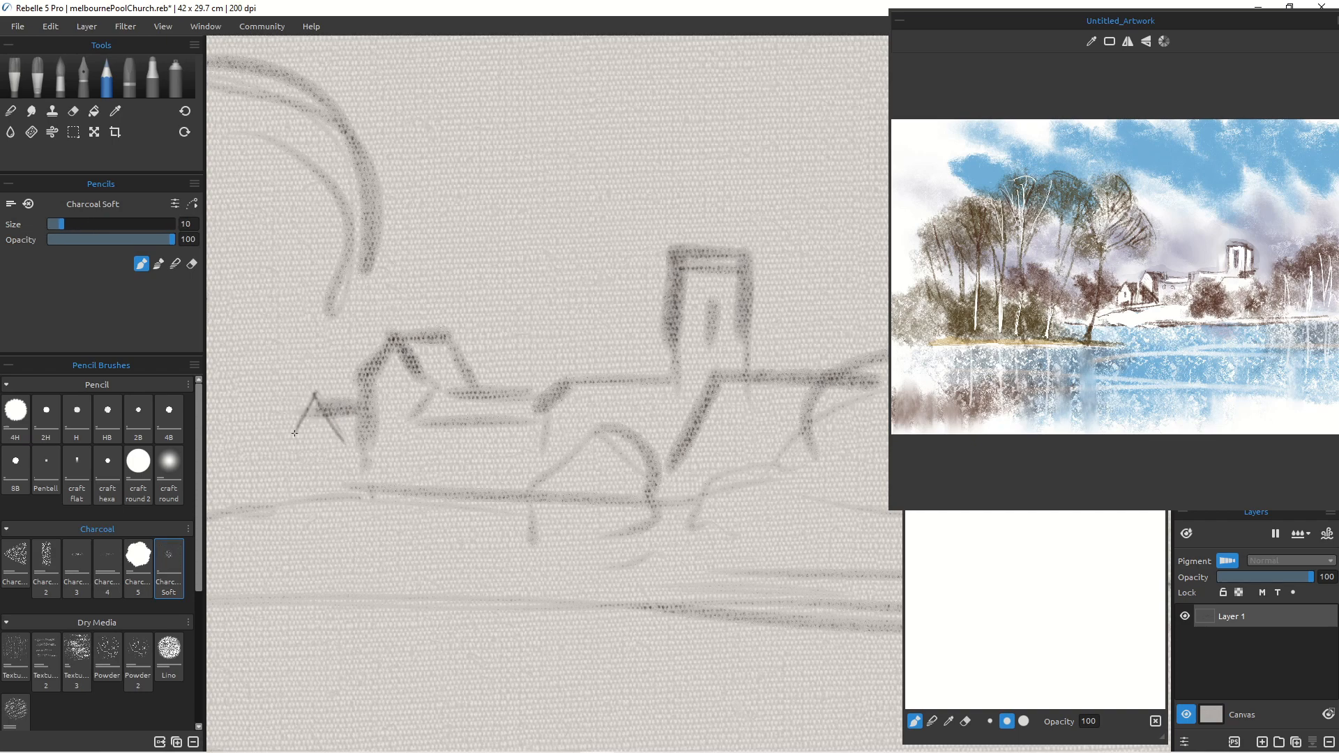
Step: Sharpen the larger house's gable and draw the walls of the small house beside it
mouse_move(404, 347)
mouse_down()
mouse_move(428, 382)
mouse_move(366, 380)
mouse_up()
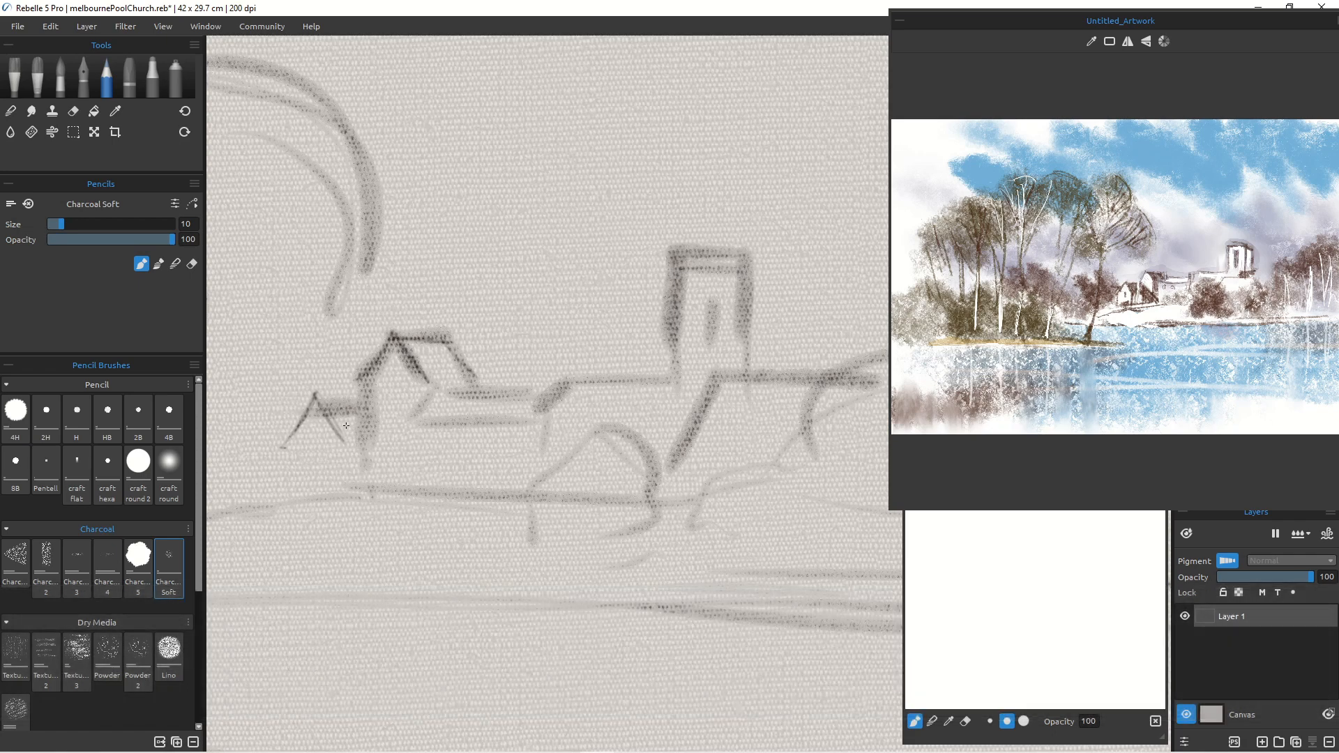
drag(344, 424, 348, 505)
mouse_move(293, 431)
mouse_down()
mouse_move(289, 505)
mouse_move(347, 493)
mouse_up()
Step: Refine the low connecting roof, the church's roofline and end wall, and the top edge of the tower with thin charcoal lines
mouse_move(433, 386)
mouse_down()
mouse_move(419, 421)
mouse_move(529, 418)
mouse_up()
mouse_move(440, 390)
mouse_down()
mouse_move(535, 388)
mouse_move(541, 461)
mouse_up()
drag(567, 378, 674, 377)
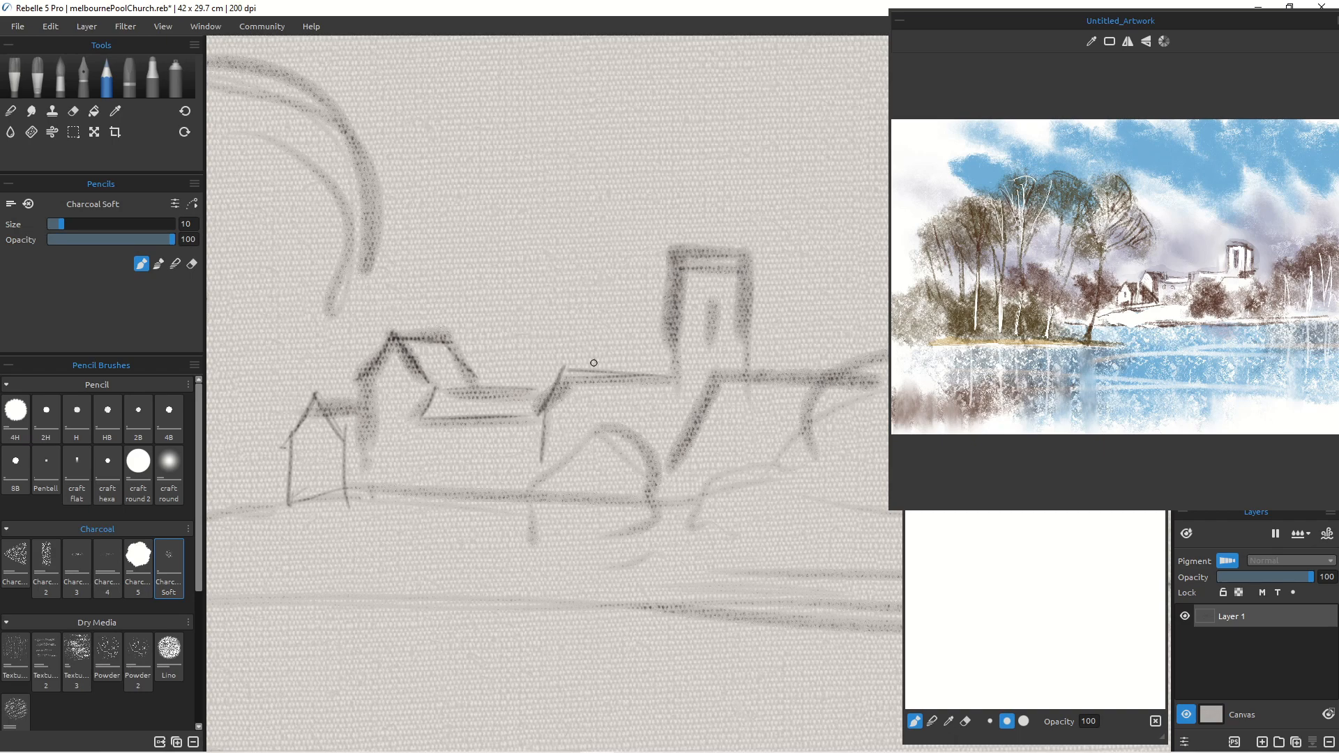
drag(686, 250, 721, 251)
mouse_move(647, 481)
mouse_down()
mouse_move(536, 453)
mouse_move(484, 376)
mouse_up()
drag(520, 442, 546, 423)
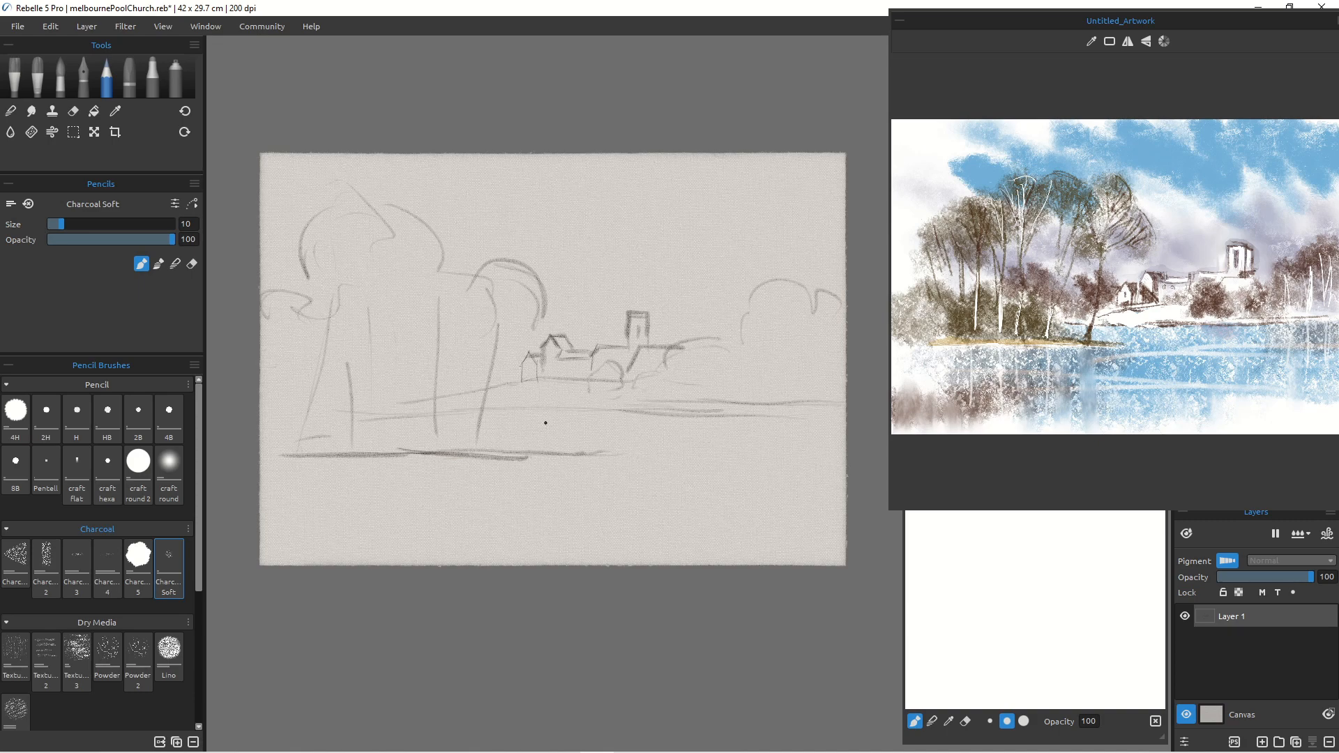
Step: Switch to the Oils & Acrylics brushes and return the reference artwork, reduced in size, to above the mixing palette
click(15, 73)
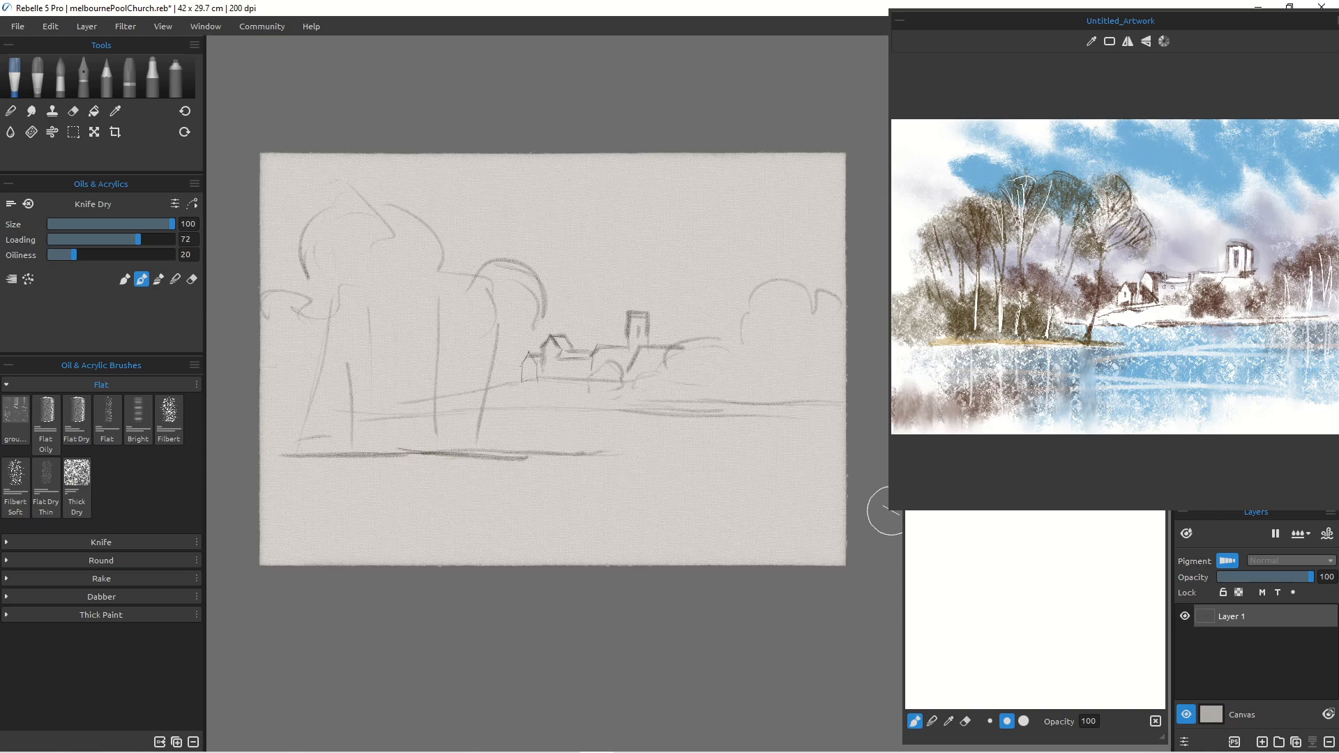
drag(891, 511, 1093, 290)
drag(1203, 17, 1003, 37)
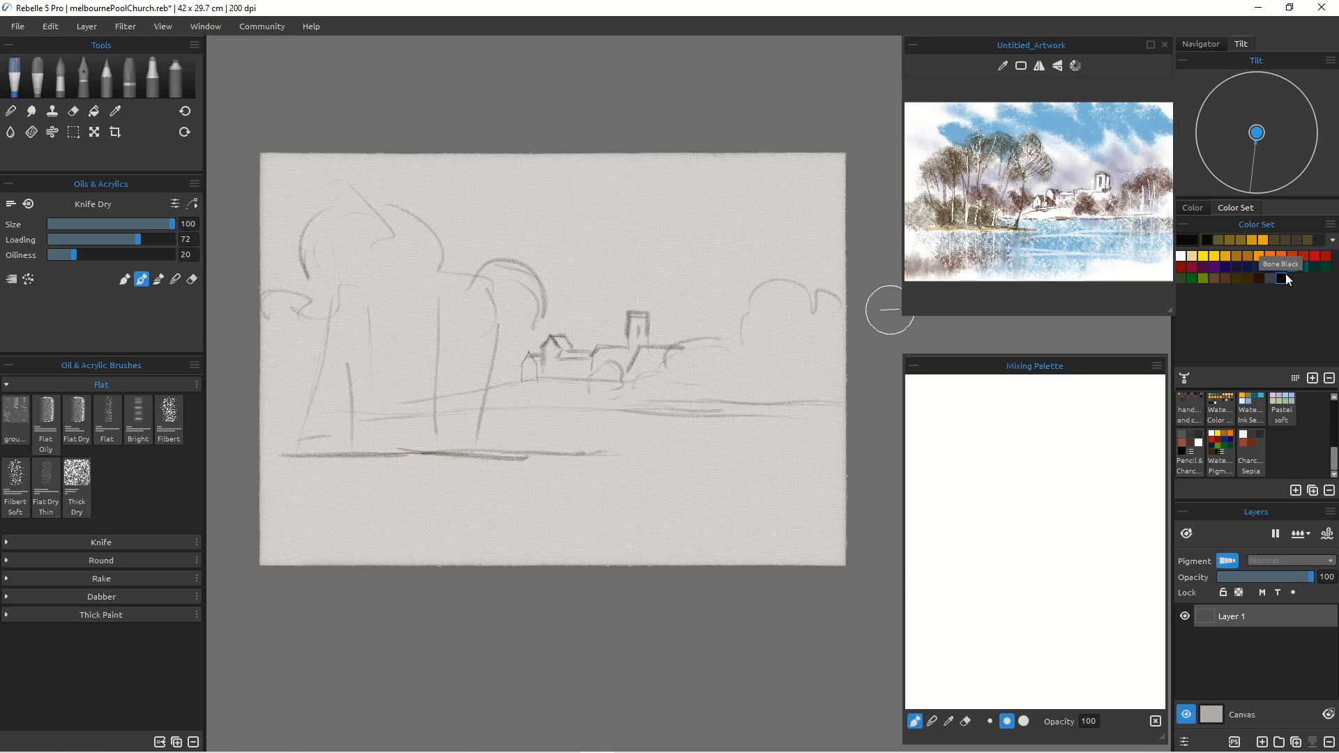
Step: Turn color pigments off for Layer 1 and back on
click(1228, 562)
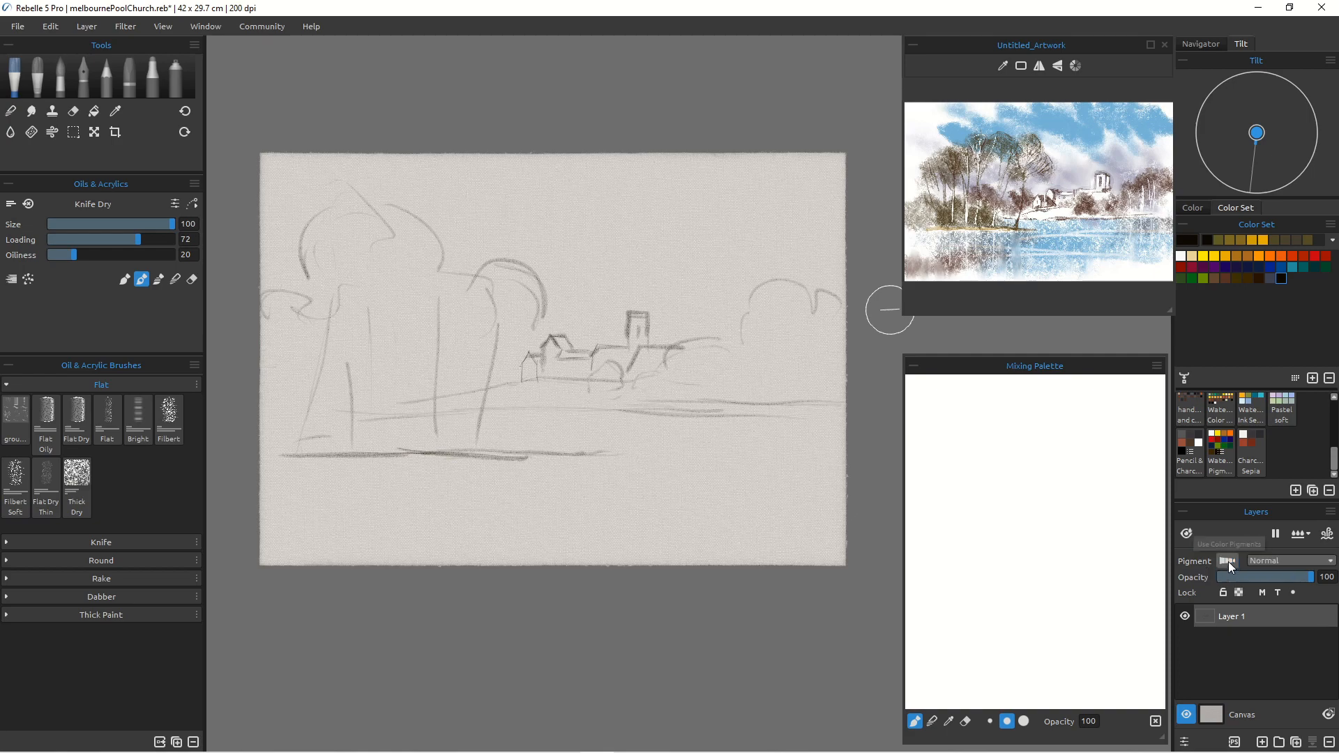
click(1228, 562)
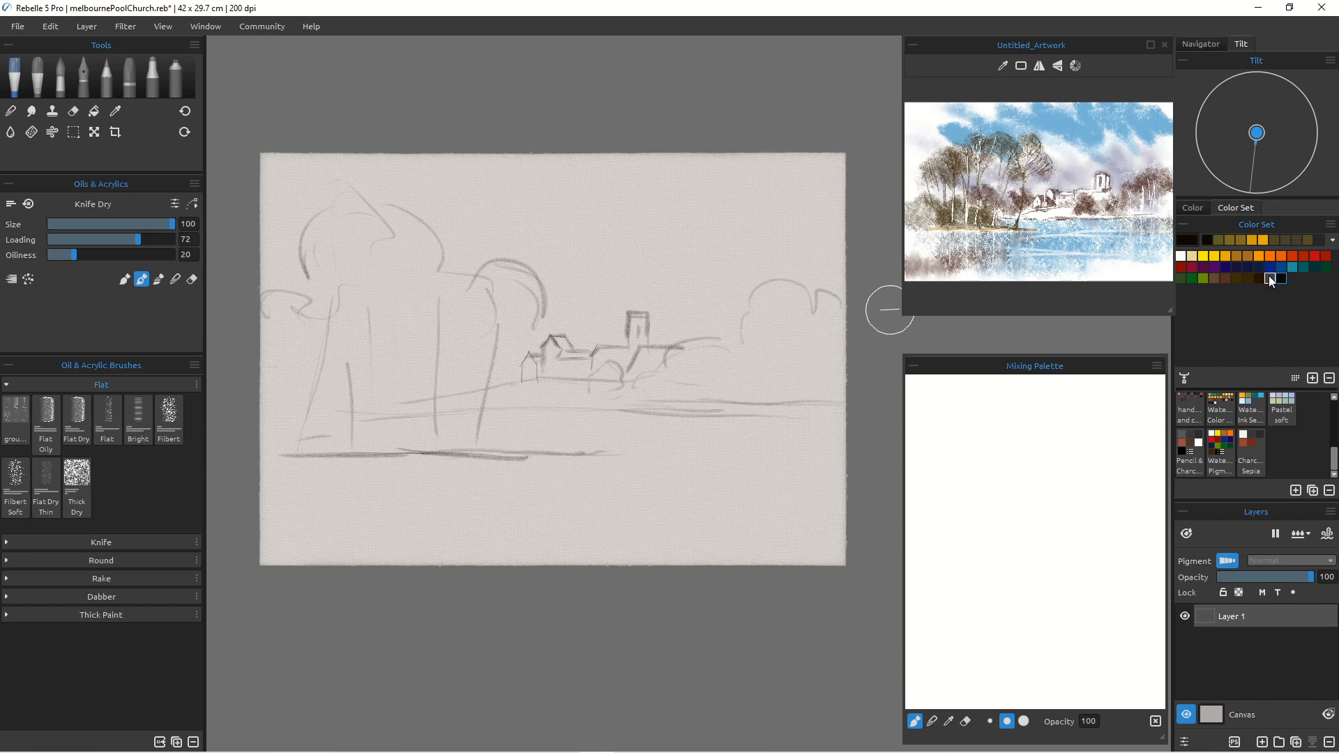
Step: Switch to the Flat Oily brush, lay purple and white paint on the mixing palette and blend them into a lavender gradient
click(1215, 267)
drag(958, 424, 953, 418)
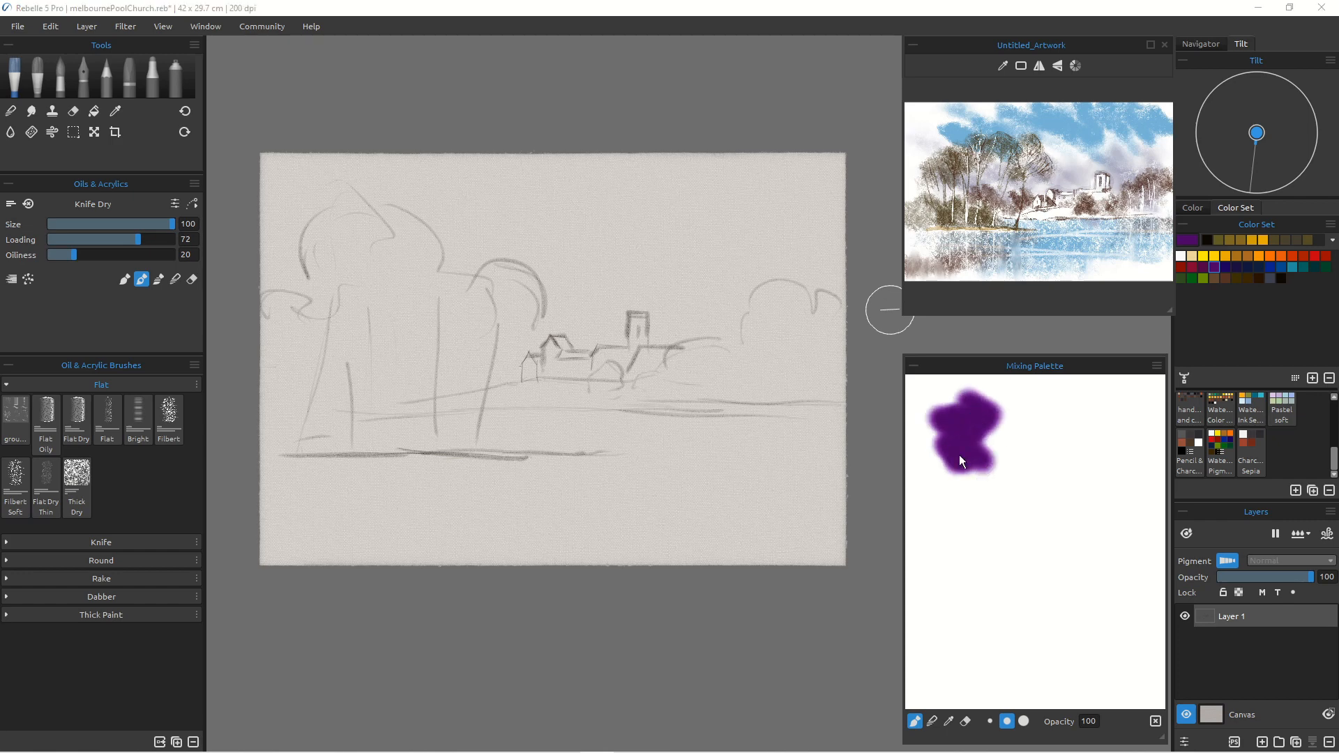
click(40, 412)
drag(1004, 436, 965, 406)
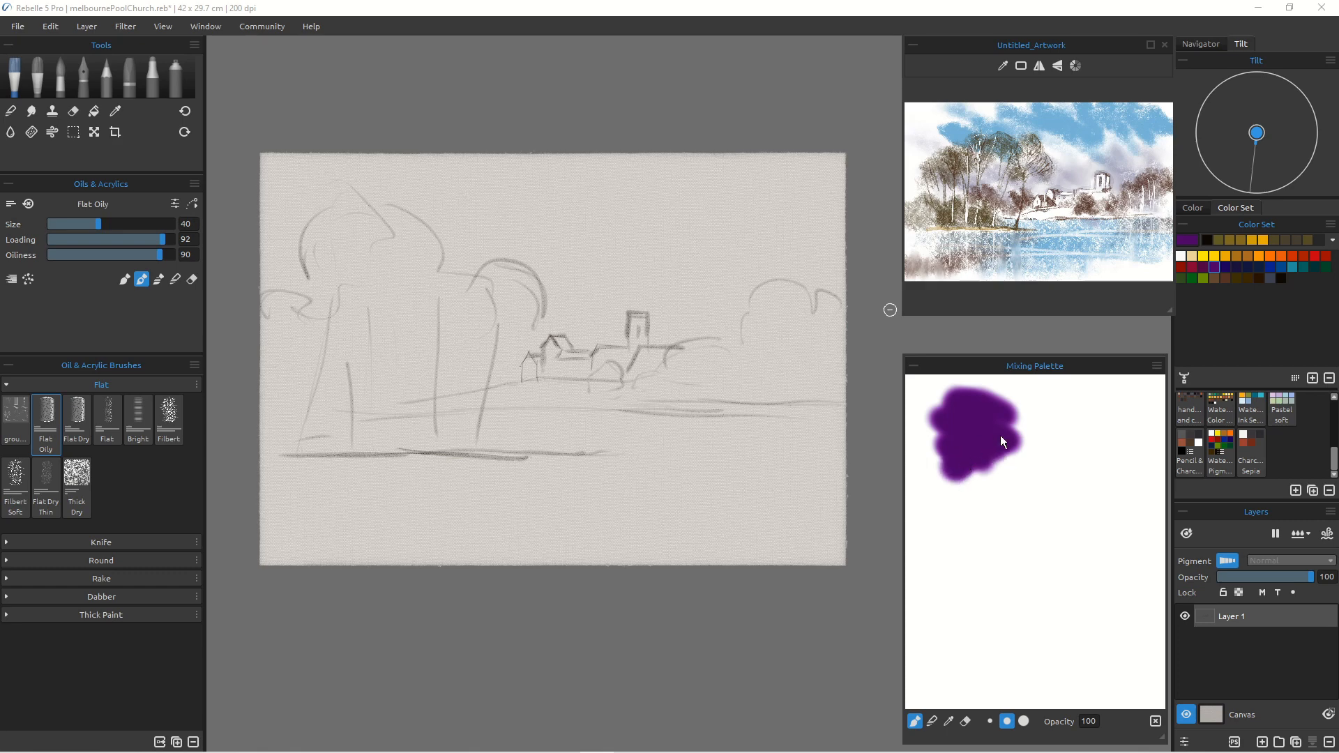
click(1182, 257)
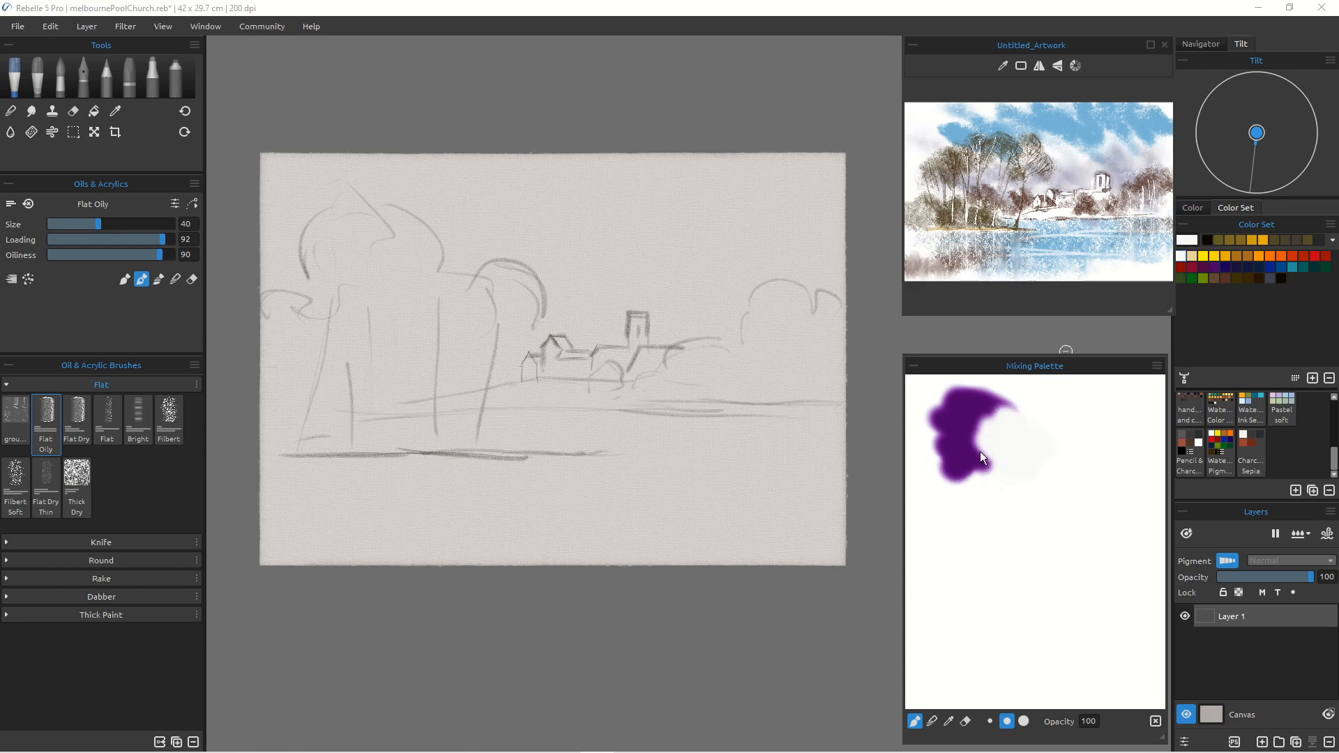
click(932, 722)
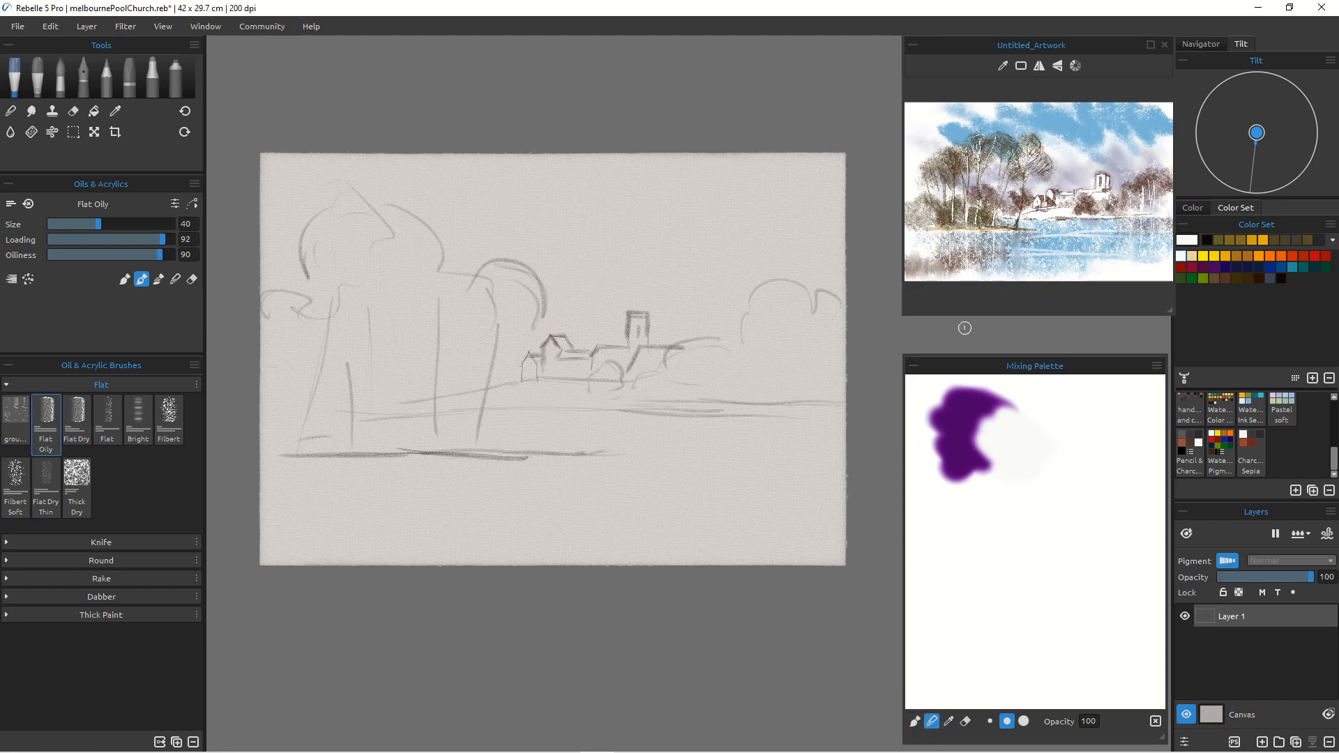
drag(984, 420, 980, 413)
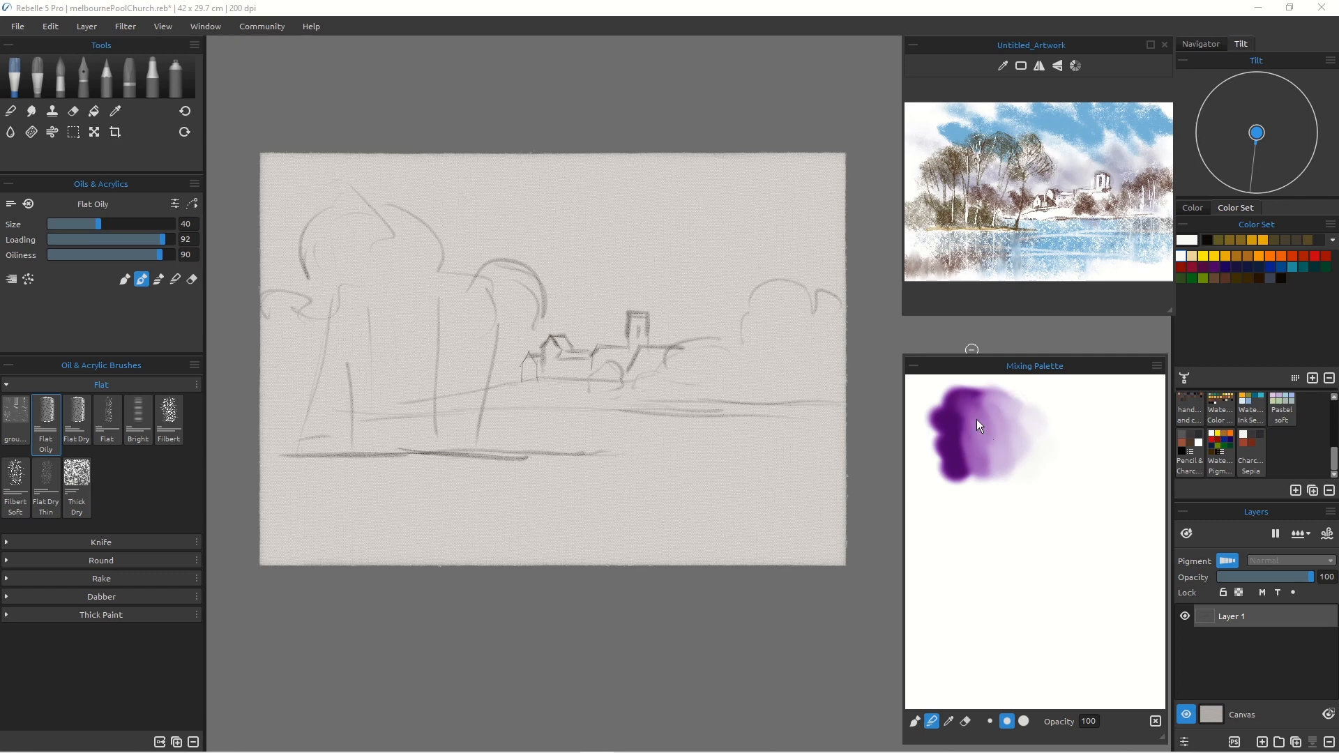
Step: Lay a dark blue patch below the purple on the mixing palette, add white beside it and blend them into light blue
click(1258, 268)
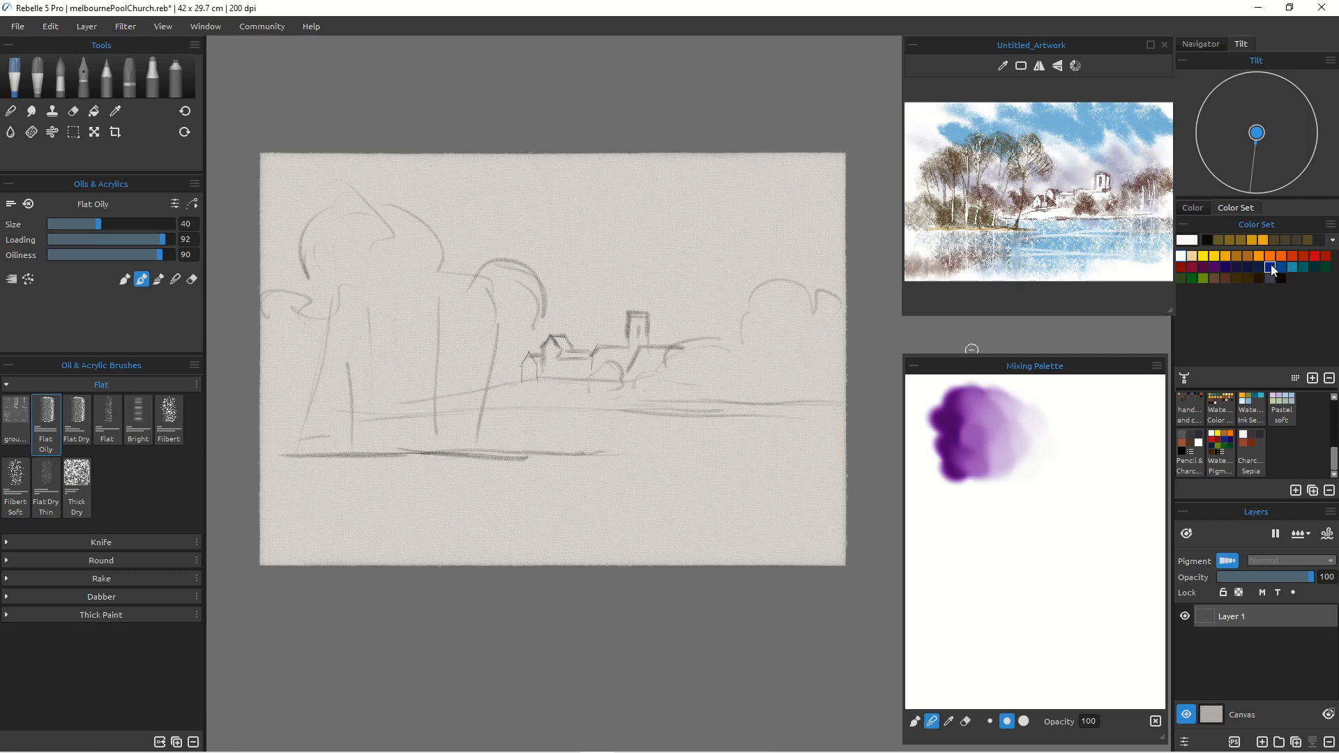
click(1271, 268)
drag(941, 505, 961, 537)
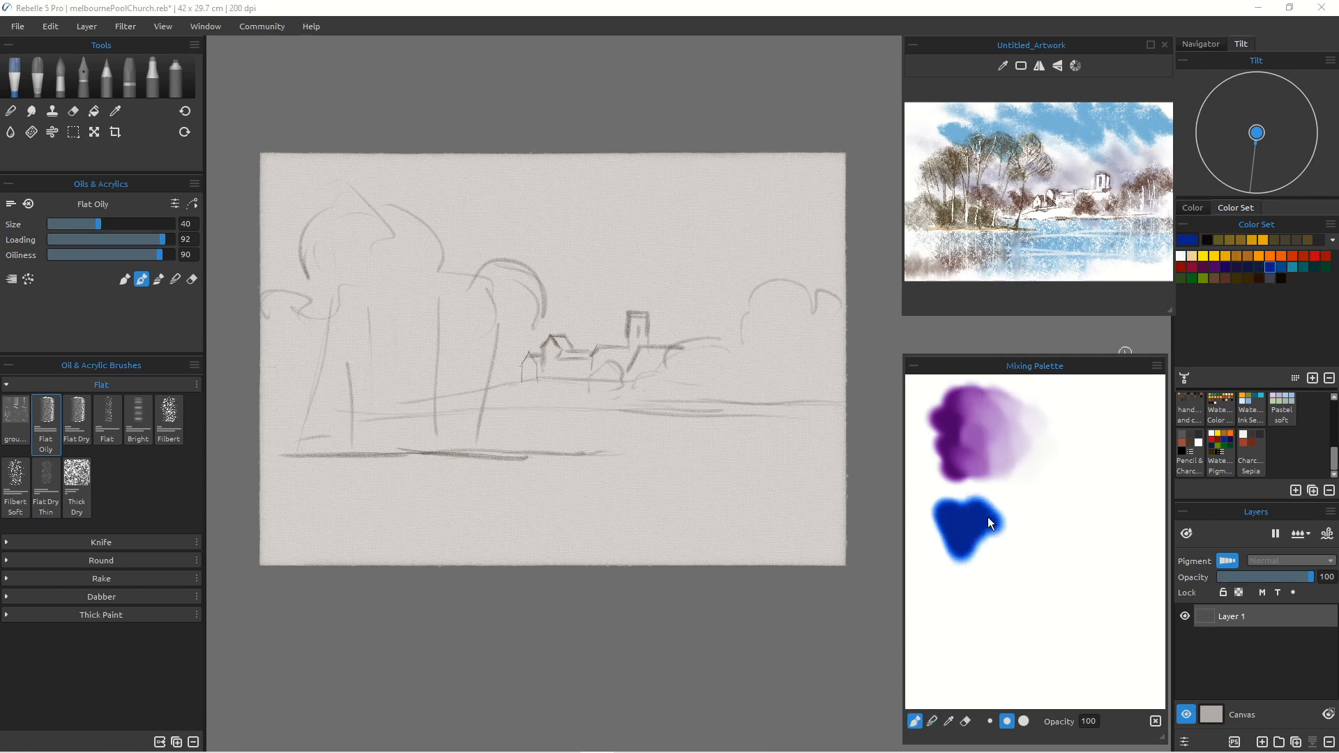
click(1181, 256)
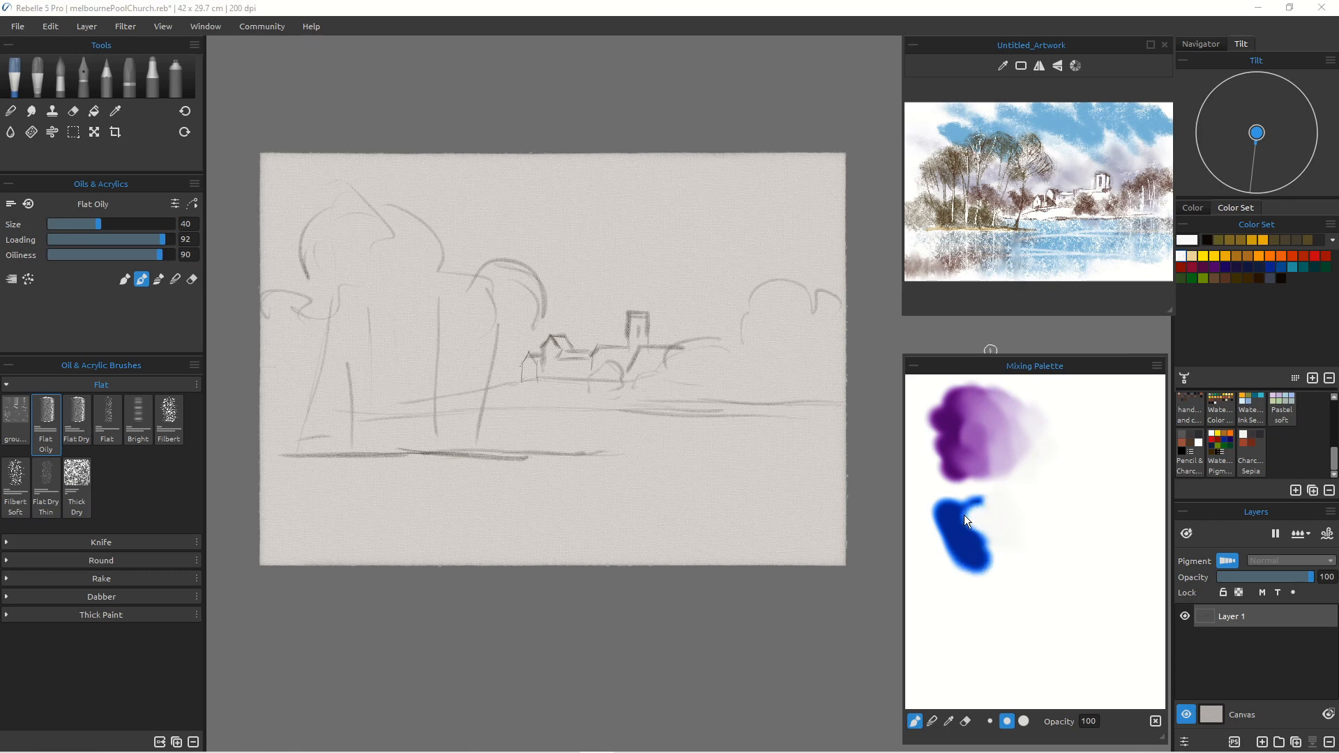
click(931, 721)
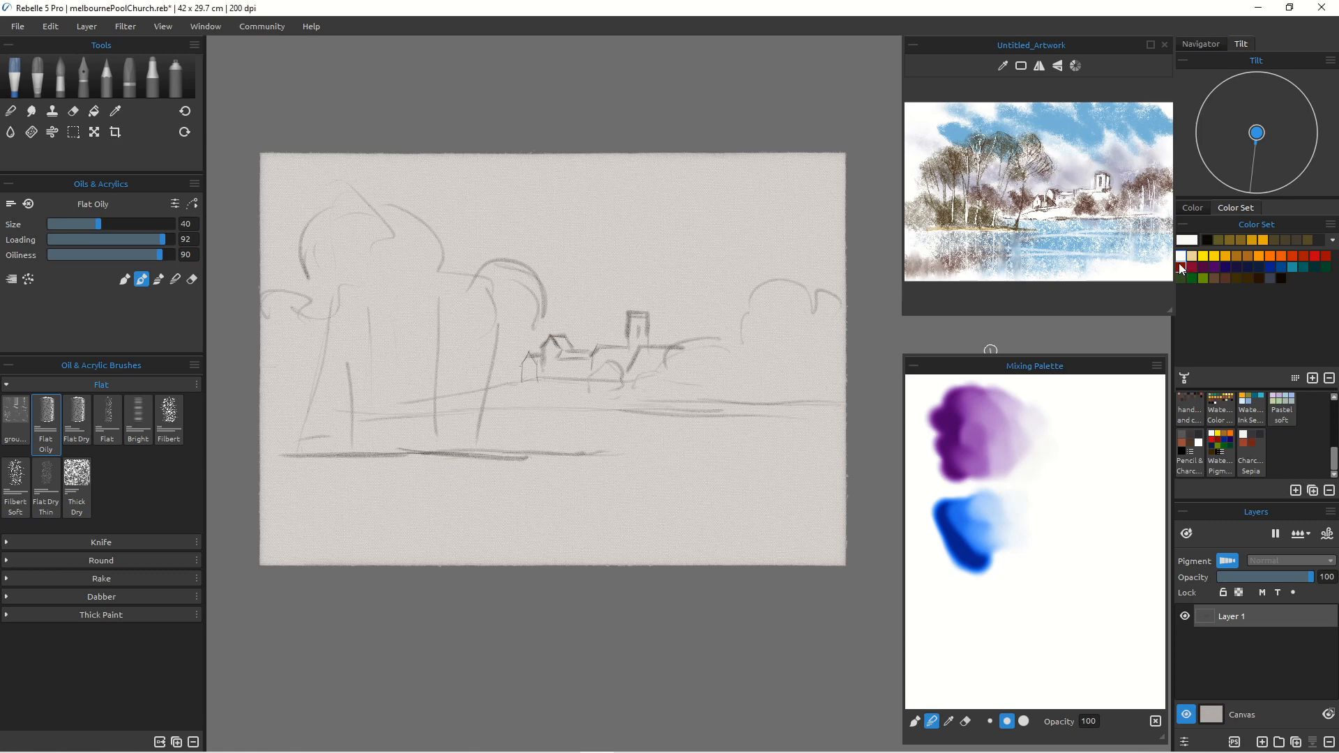
Step: Add a red dab between the purple and blue patches on the mixing palette and blend it into soft pink and mauve
click(1204, 268)
click(1020, 489)
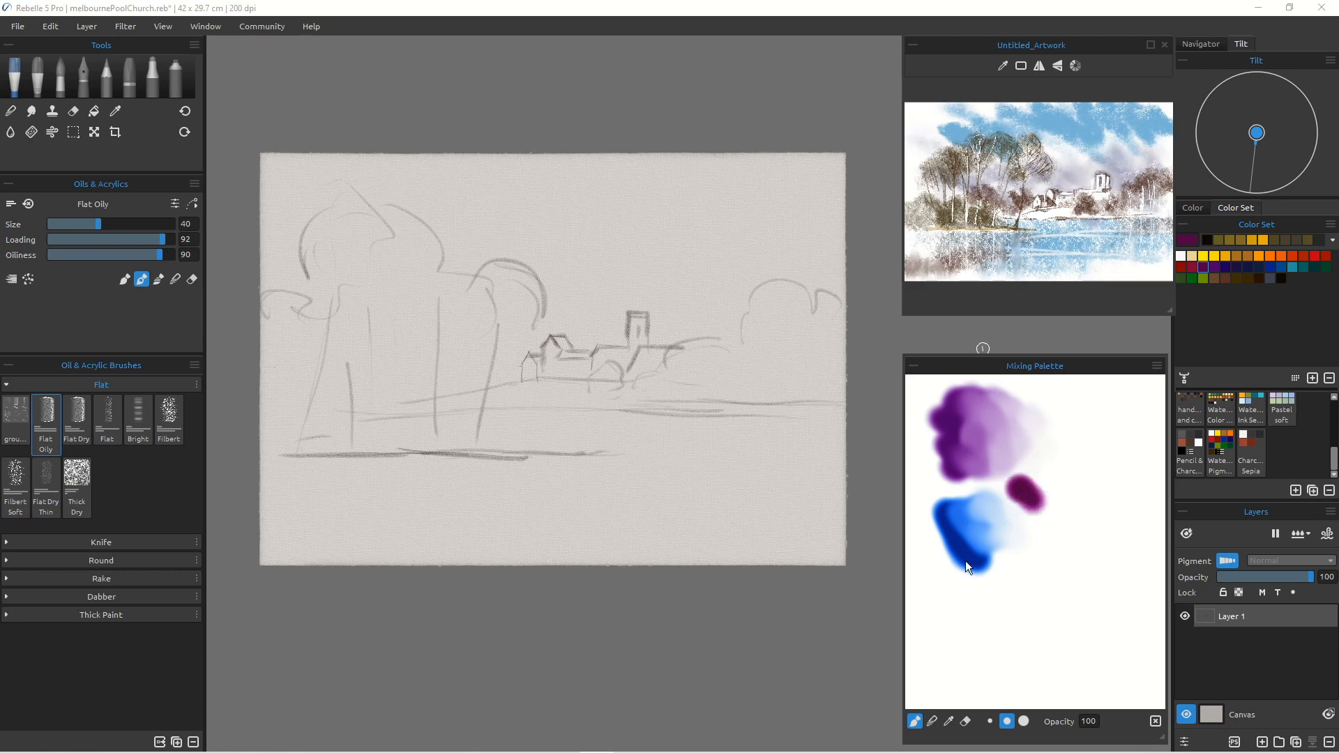
click(1303, 255)
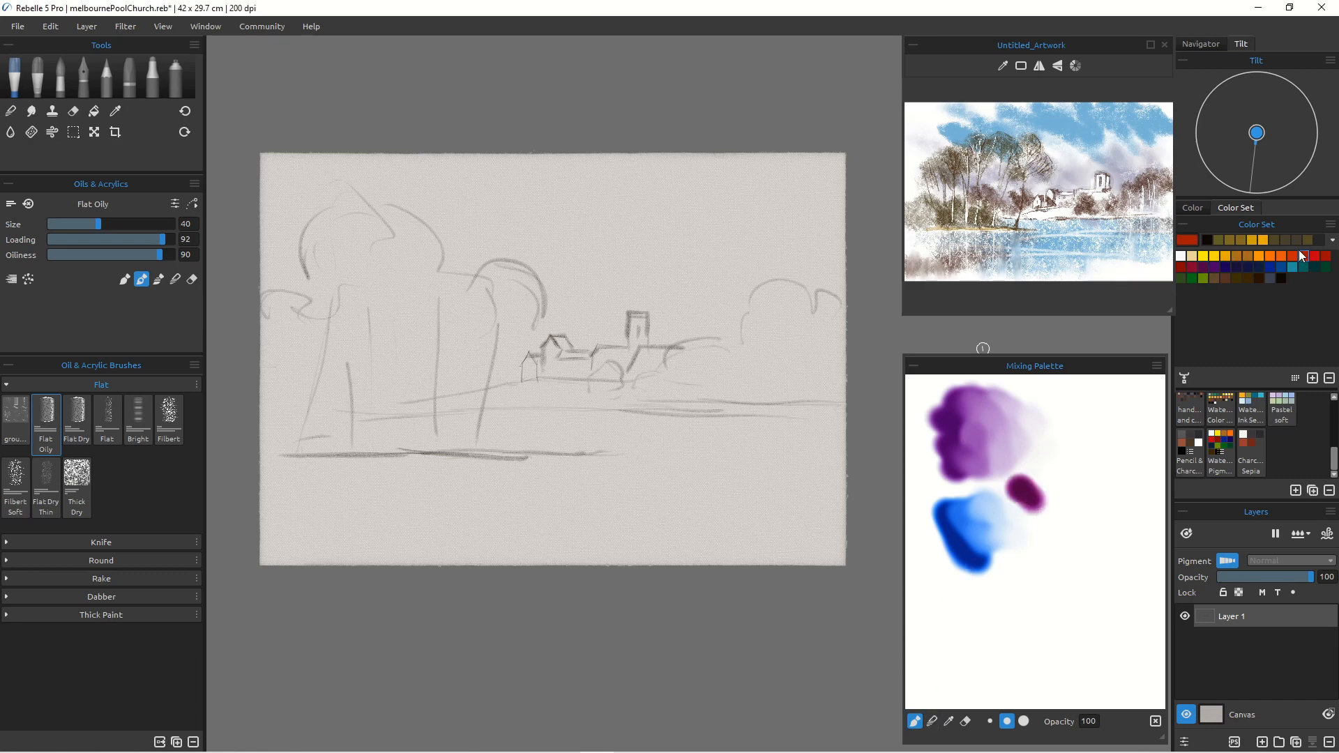
drag(1022, 491, 1039, 498)
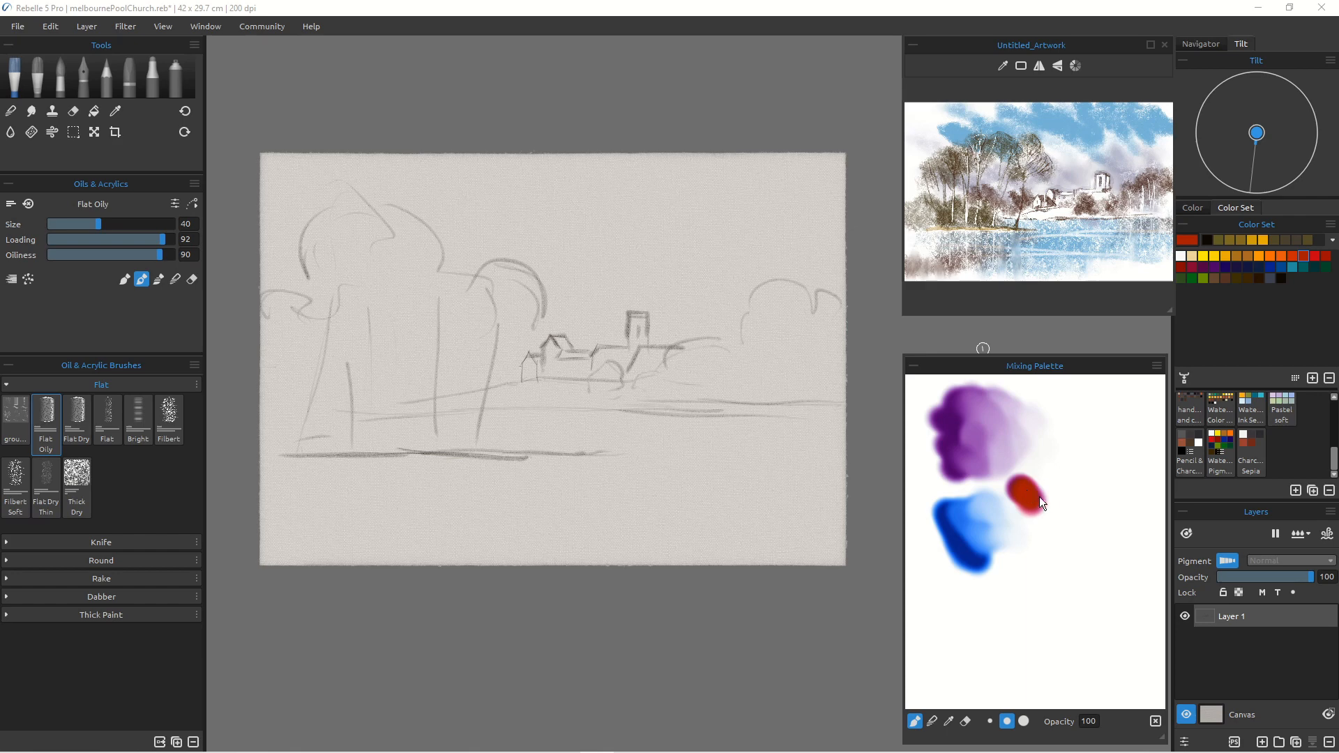
click(931, 721)
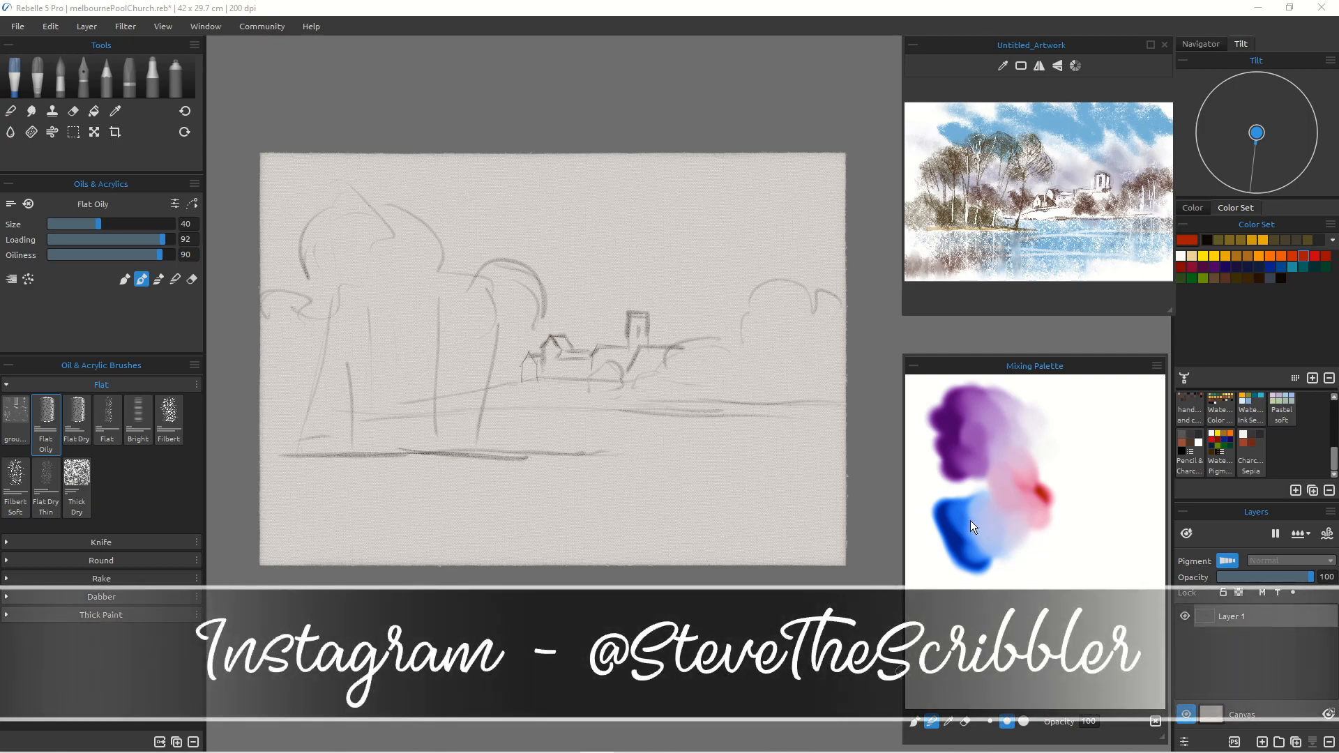
Step: Set the brush size to 100 and paint mauve, lavender and light blue strokes, sampled from the mixing palette, in the sky above the church
click(949, 722)
click(1010, 514)
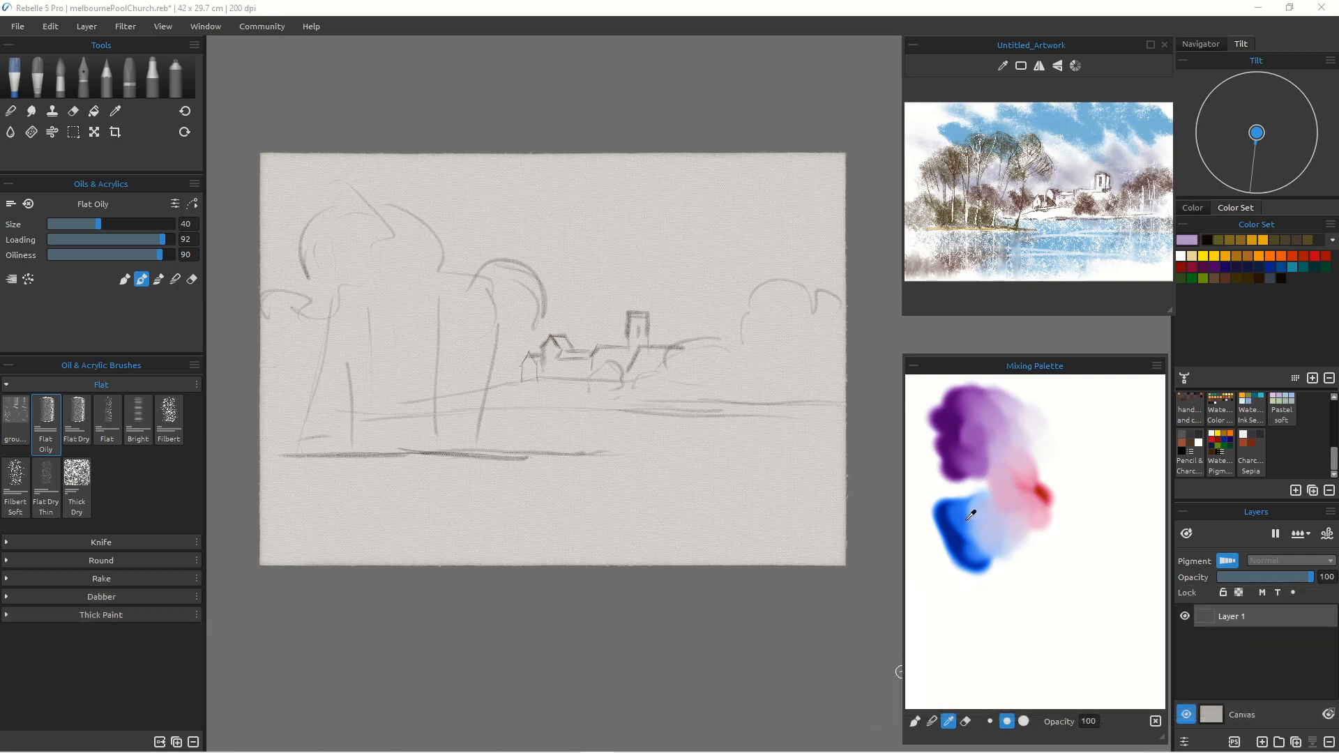
click(963, 524)
click(971, 549)
click(986, 513)
click(1007, 510)
click(12, 283)
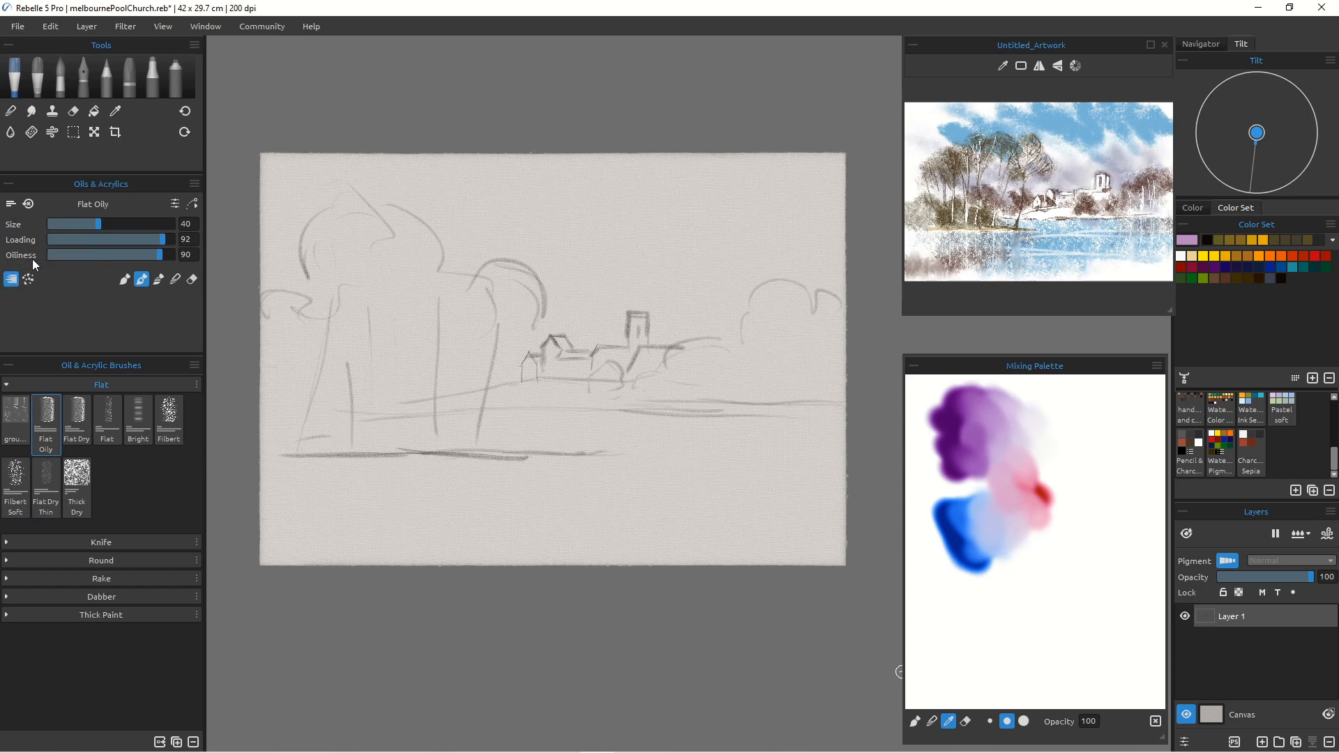
key(bracketright)
key(bracketright)
key(bracketright)
key(bracketright)
key(bracketright)
key(bracketright)
key(bracketright)
key(bracketright)
key(bracketright)
key(bracketright)
key(bracketright)
key(bracketright)
drag(558, 257, 612, 293)
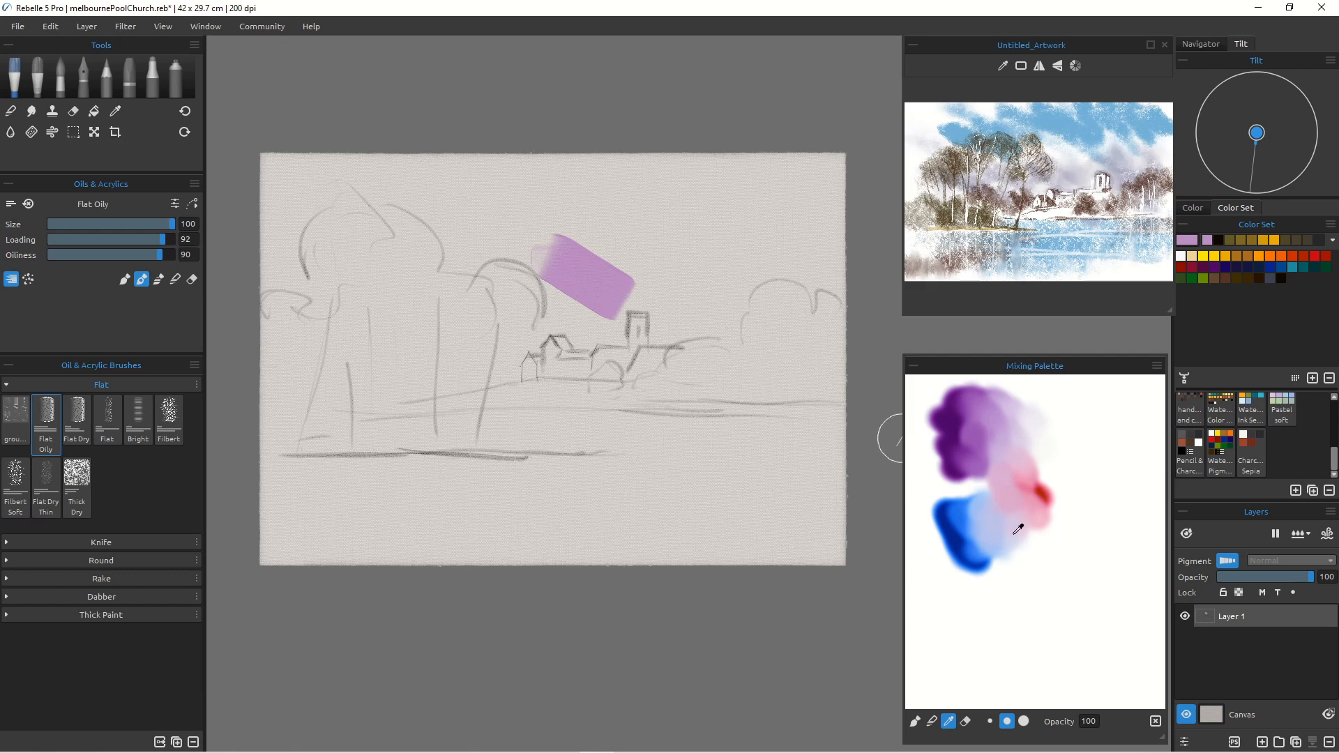
drag(596, 260, 708, 291)
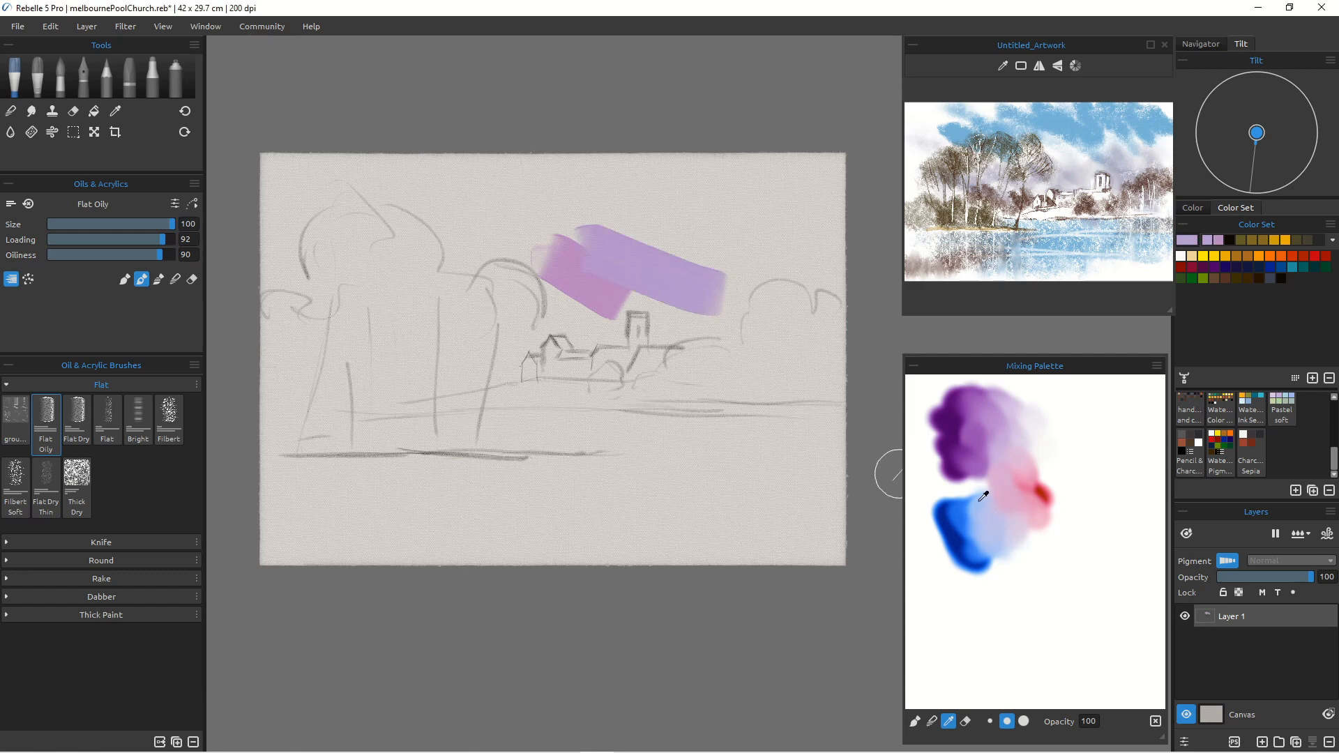
drag(547, 237, 606, 285)
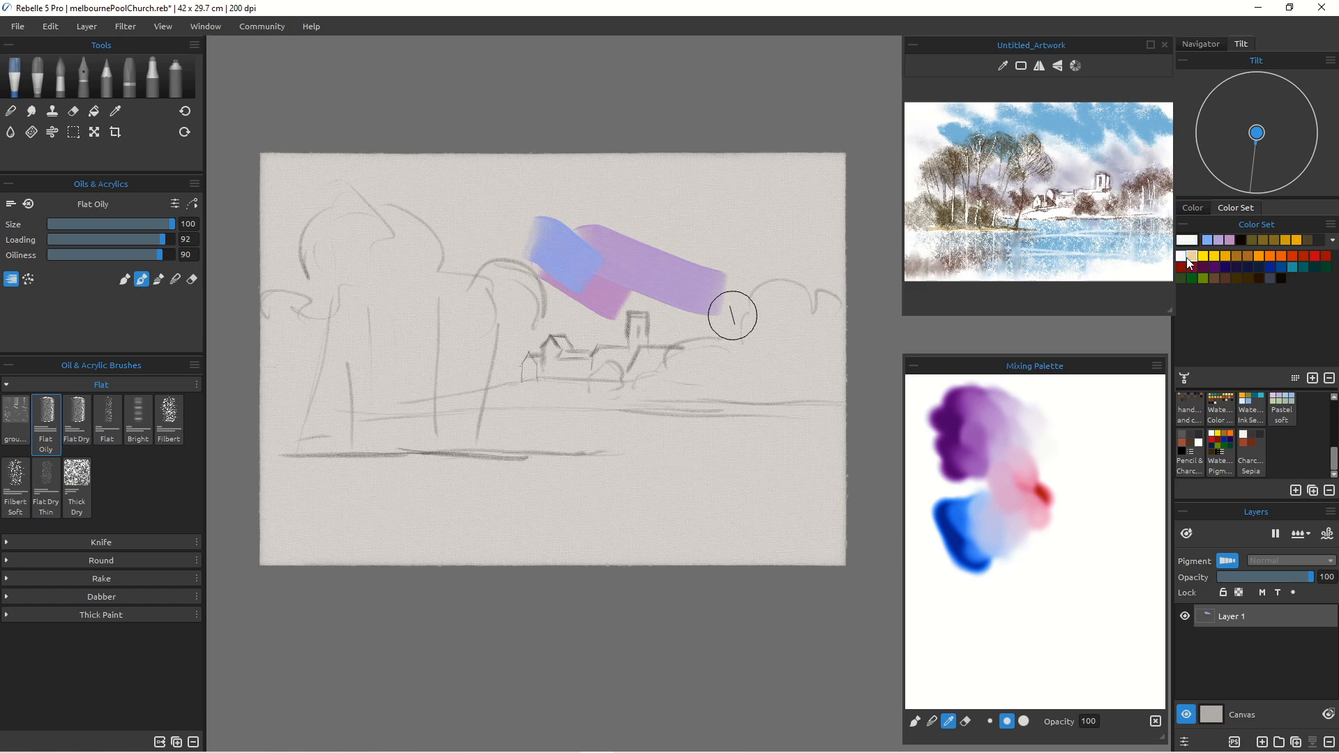
Step: Blend white into the palette mix, sample pale lavender and paint the sky behind the church and up towards the canvas's upper-right corner
click(934, 725)
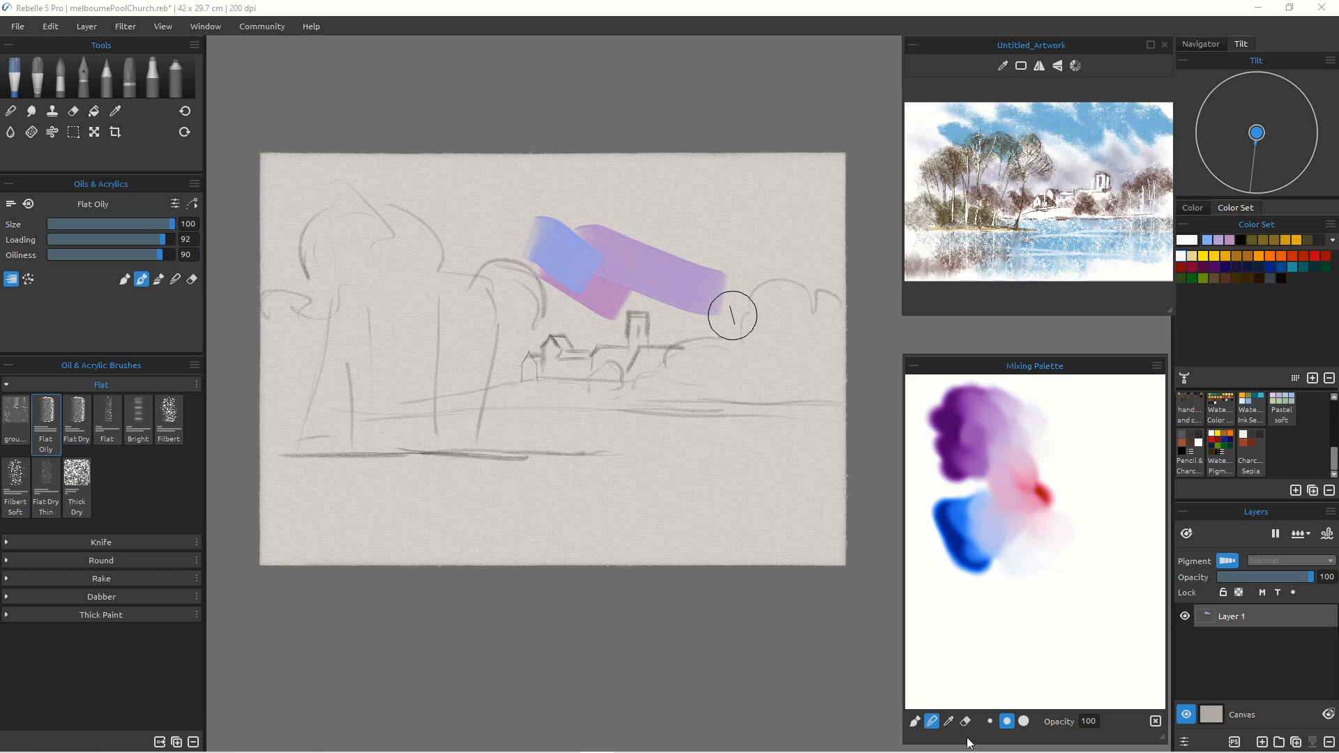
click(949, 721)
click(1021, 542)
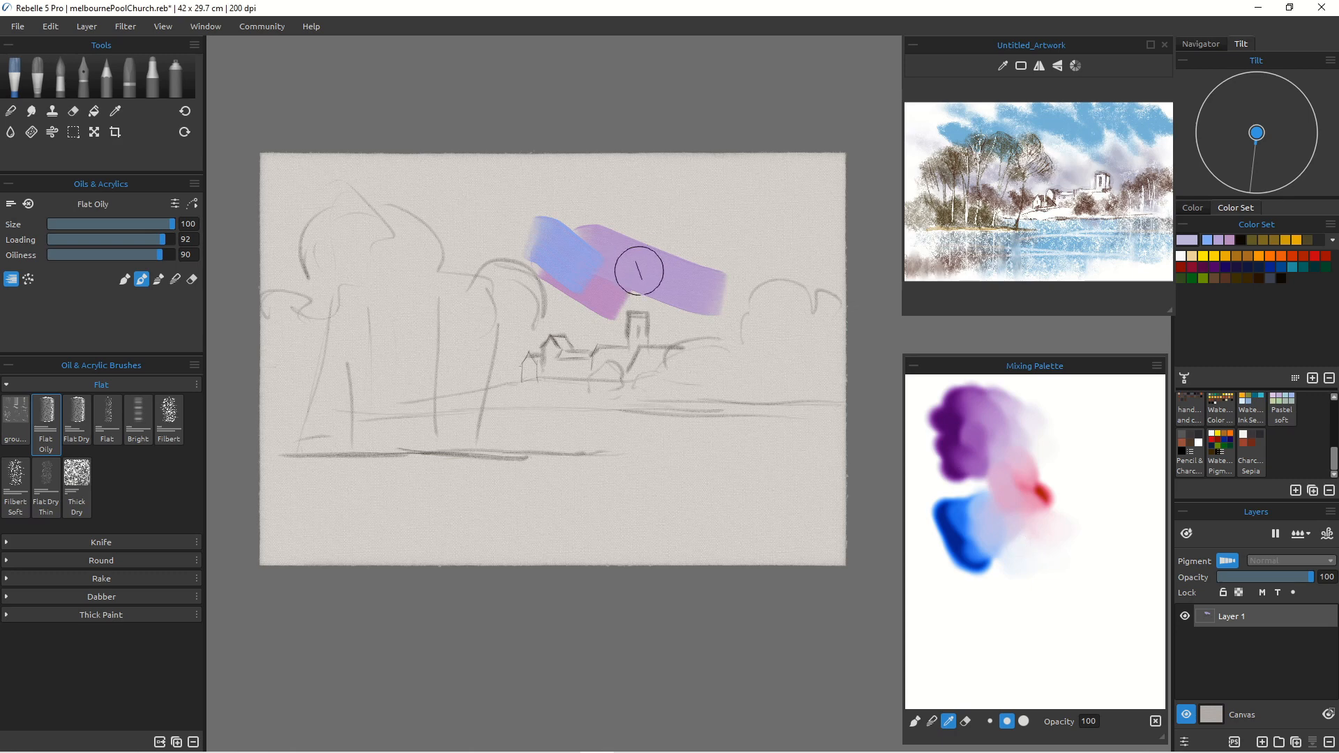
mouse_move(638, 271)
mouse_down()
mouse_move(683, 298)
mouse_move(679, 317)
mouse_move(659, 300)
mouse_move(671, 300)
mouse_move(603, 281)
mouse_move(655, 292)
mouse_move(583, 288)
mouse_move(607, 310)
mouse_move(602, 329)
mouse_move(611, 302)
mouse_move(588, 332)
mouse_move(605, 333)
mouse_move(618, 333)
mouse_move(530, 315)
mouse_move(556, 268)
mouse_move(568, 297)
mouse_move(558, 282)
mouse_move(541, 300)
mouse_move(505, 265)
mouse_move(557, 240)
mouse_move(691, 277)
mouse_move(754, 241)
mouse_move(720, 304)
mouse_move(724, 278)
mouse_move(723, 323)
mouse_up()
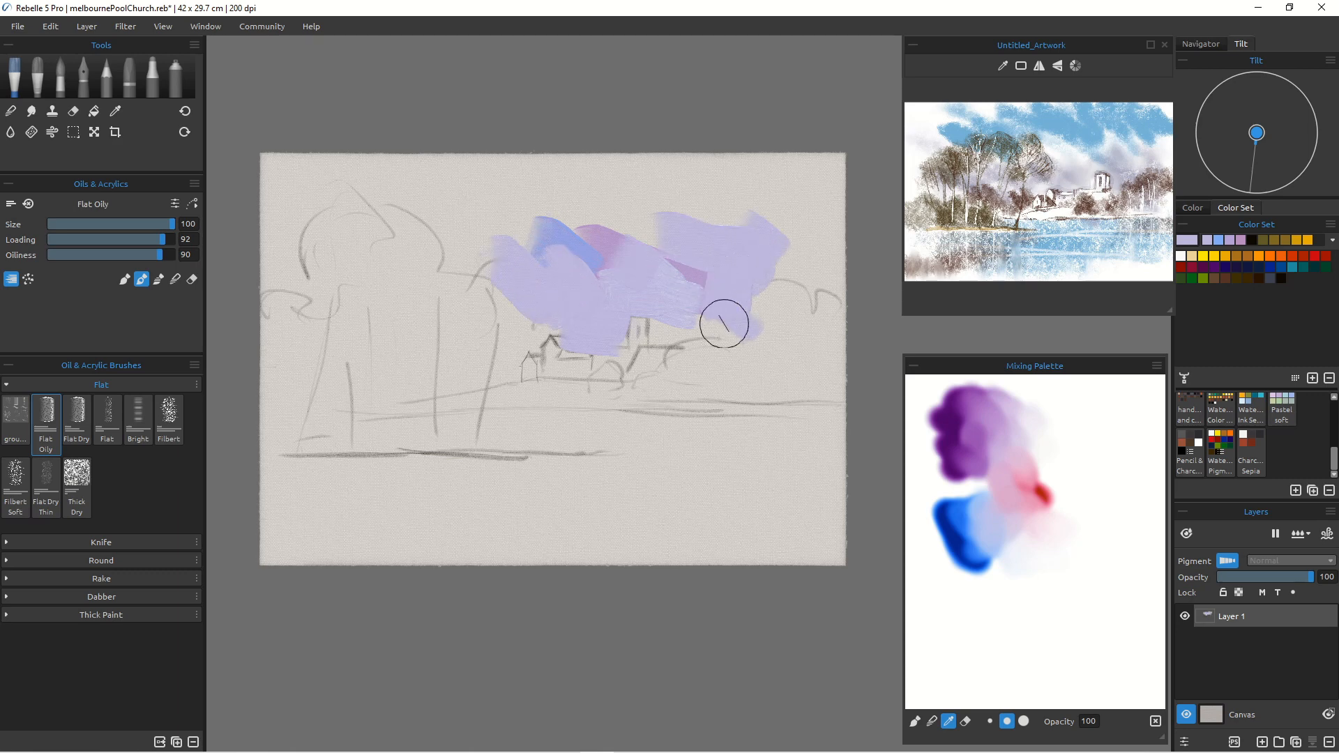
mouse_move(648, 215)
mouse_down()
mouse_move(647, 159)
mouse_move(751, 168)
mouse_move(685, 73)
mouse_up()
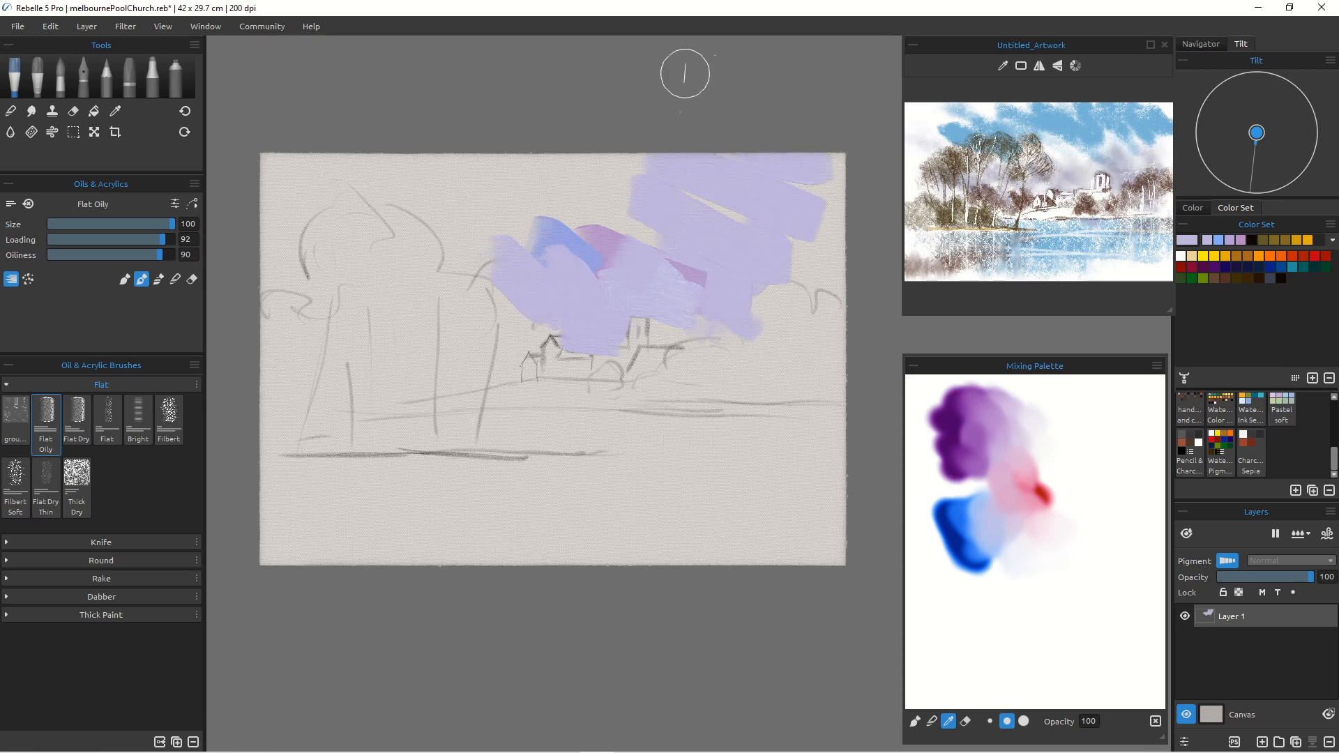
Step: Sample periwinkle blue from the mixing palette and cover the upper sky with broad diagonal strokes
click(990, 515)
mouse_move(626, 155)
mouse_down()
mouse_move(721, 209)
mouse_move(837, 167)
mouse_move(840, 237)
mouse_move(704, 160)
mouse_move(804, 200)
mouse_move(772, 210)
mouse_move(783, 258)
mouse_move(458, 123)
mouse_move(667, 238)
mouse_move(700, 227)
mouse_move(669, 224)
mouse_up()
mouse_move(356, 136)
mouse_down()
mouse_move(488, 230)
mouse_move(541, 237)
mouse_move(551, 258)
mouse_move(481, 272)
mouse_up()
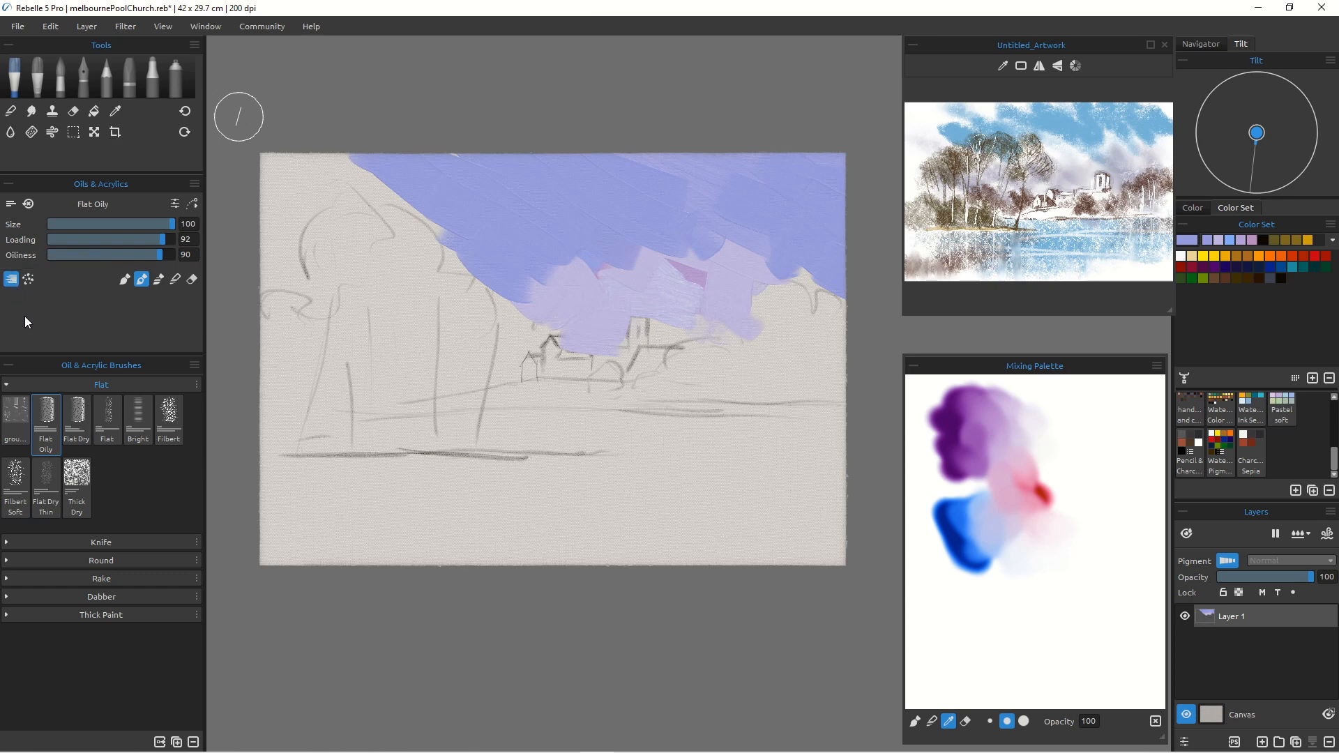
Step: Switch the brush to Paint & Blend mode and soften the periwinkle sky's left edge and its transition into the lavender
click(156, 281)
mouse_move(345, 170)
mouse_down()
mouse_move(492, 219)
mouse_move(410, 145)
mouse_move(516, 180)
mouse_move(596, 218)
mouse_move(649, 271)
mouse_move(522, 192)
mouse_move(588, 262)
mouse_move(480, 213)
mouse_move(539, 268)
mouse_move(466, 267)
mouse_move(496, 293)
mouse_up()
mouse_move(699, 267)
mouse_down()
mouse_move(714, 243)
mouse_move(703, 175)
mouse_move(706, 219)
mouse_move(816, 265)
mouse_up()
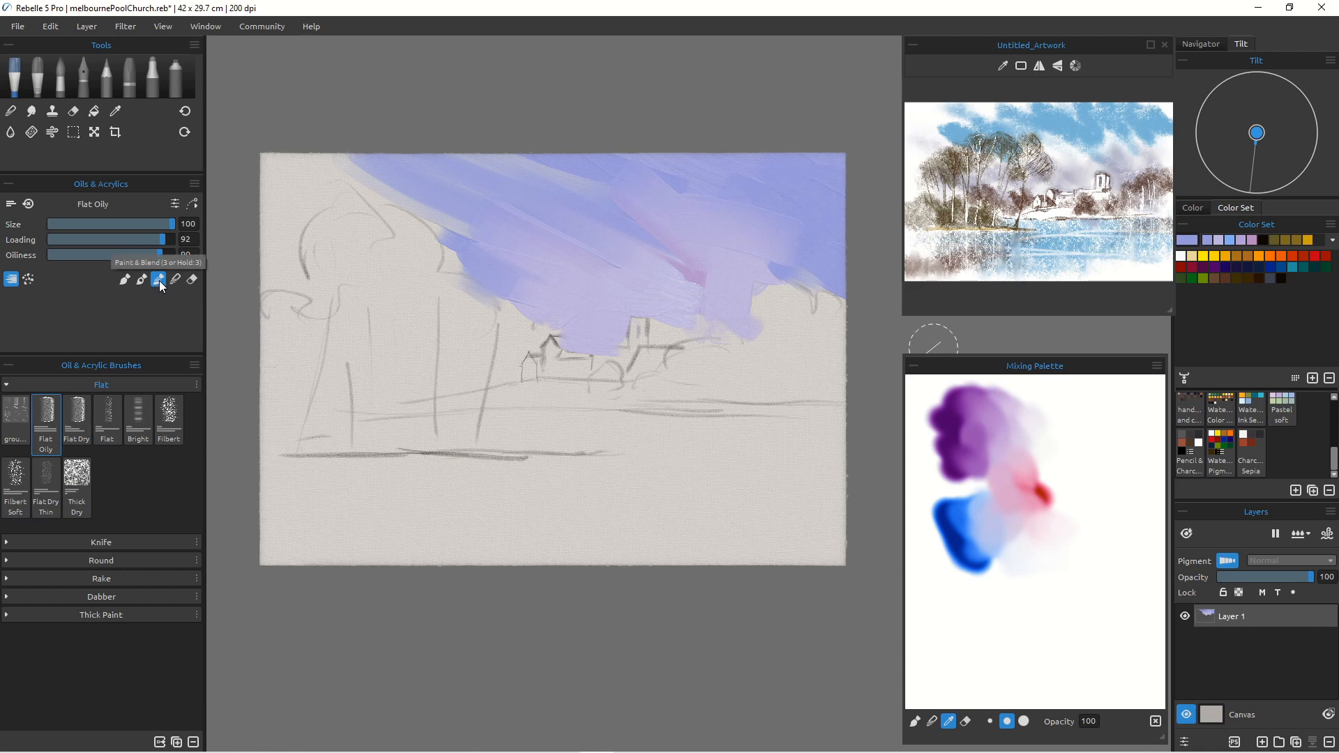
drag(352, 157, 388, 203)
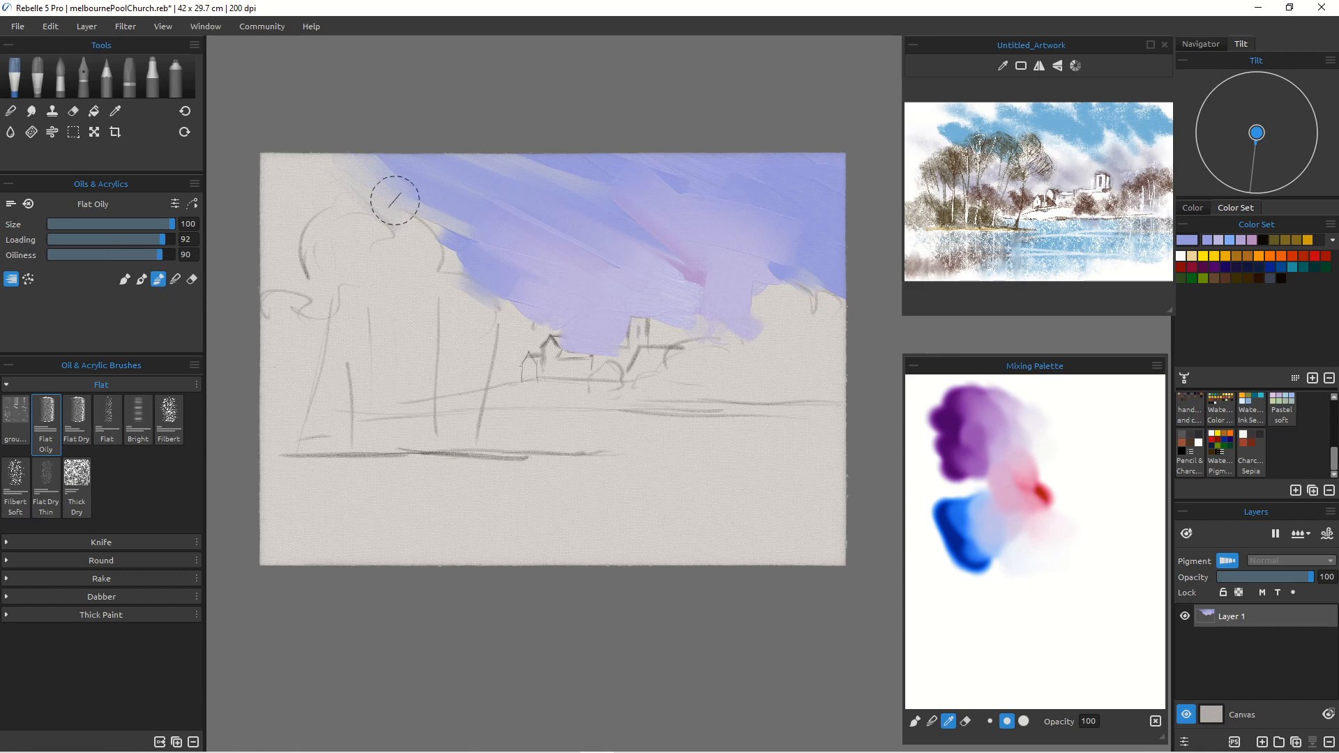
Step: Sample progressively deeper blues from the mixing palette and paint diagonal strokes across the upper-left and centre of the sky
click(964, 509)
mouse_move(496, 232)
mouse_down()
mouse_move(349, 139)
mouse_move(272, 143)
mouse_move(387, 182)
mouse_move(284, 140)
mouse_move(326, 191)
mouse_move(295, 177)
mouse_move(353, 171)
mouse_move(394, 146)
mouse_move(419, 209)
mouse_move(245, 137)
mouse_move(290, 268)
mouse_up()
click(960, 528)
click(958, 539)
mouse_move(239, 150)
mouse_down()
mouse_move(353, 137)
mouse_move(599, 233)
mouse_up()
mouse_move(506, 157)
mouse_down()
mouse_move(481, 209)
mouse_move(537, 248)
mouse_up()
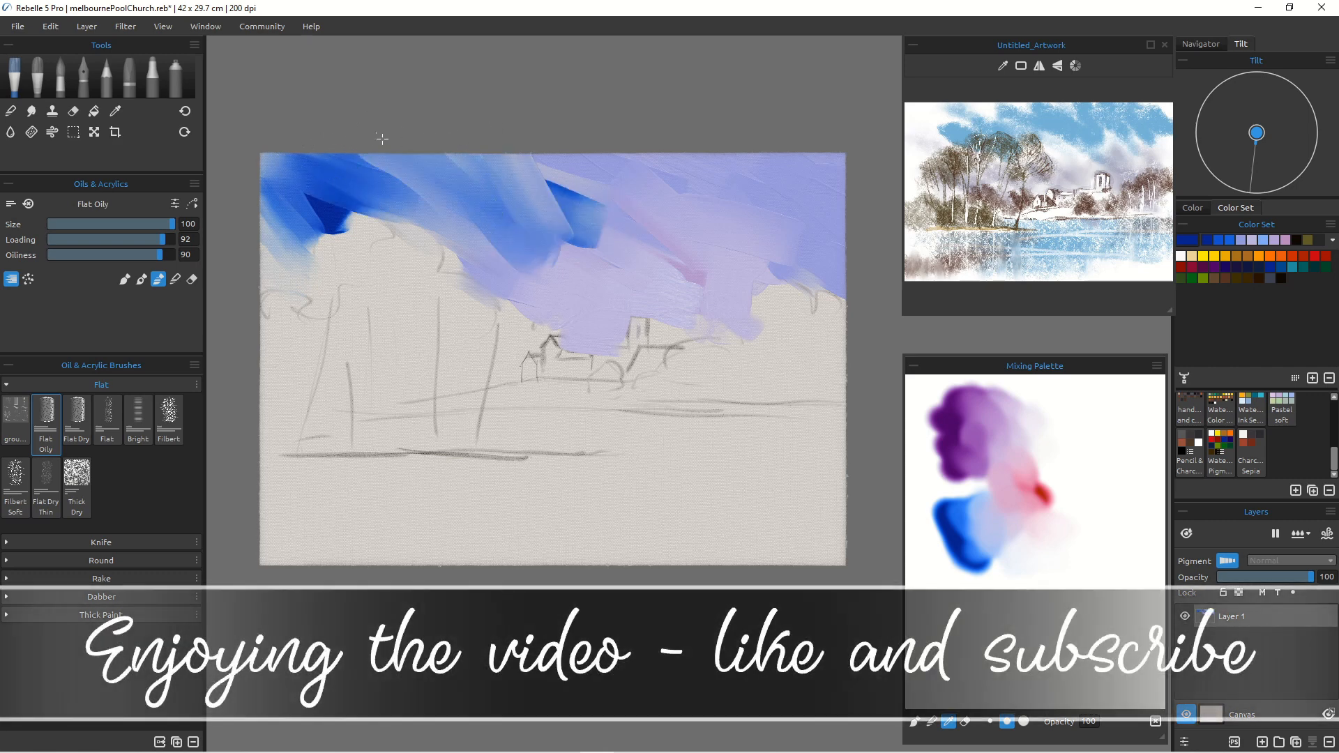
mouse_move(380, 139)
mouse_down()
mouse_move(540, 188)
mouse_move(612, 262)
mouse_move(600, 249)
mouse_move(564, 274)
mouse_up()
drag(488, 234, 401, 185)
mouse_move(545, 171)
mouse_down()
mouse_move(647, 175)
mouse_move(774, 167)
mouse_up()
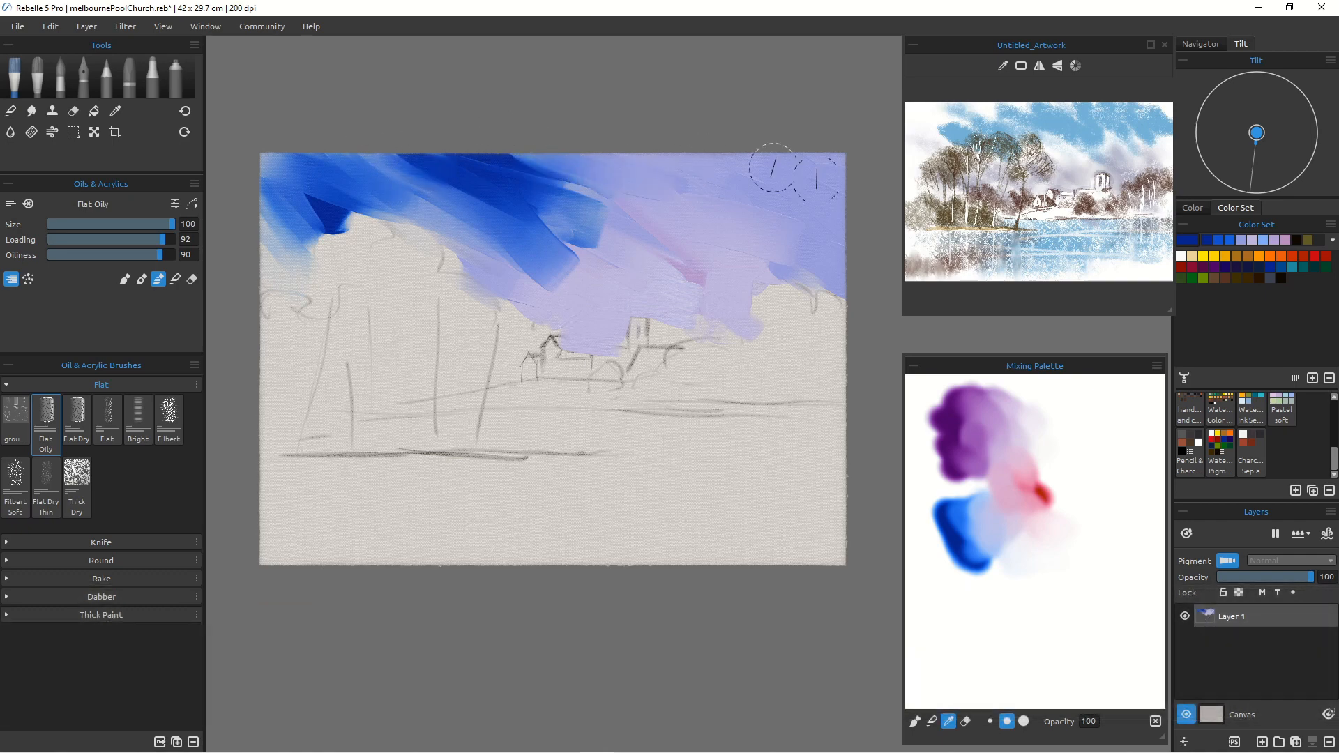
Step: Add dark blue to the sky's upper-right corner and blend it into the surrounding lavender
mouse_move(837, 207)
mouse_down()
mouse_move(747, 133)
mouse_move(810, 192)
mouse_up()
drag(810, 193, 728, 131)
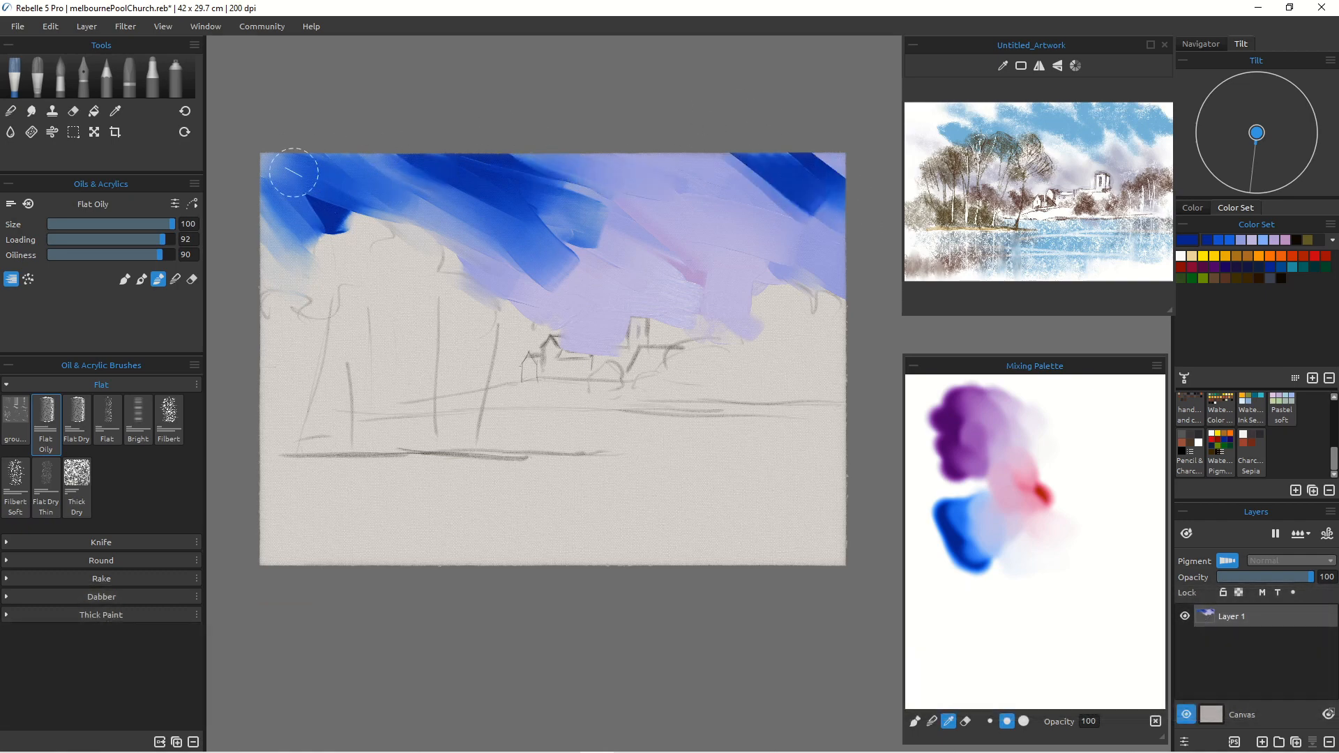
mouse_move(834, 192)
mouse_down()
mouse_move(762, 195)
mouse_move(697, 156)
mouse_move(788, 227)
mouse_up()
drag(700, 161, 757, 220)
drag(628, 164, 694, 221)
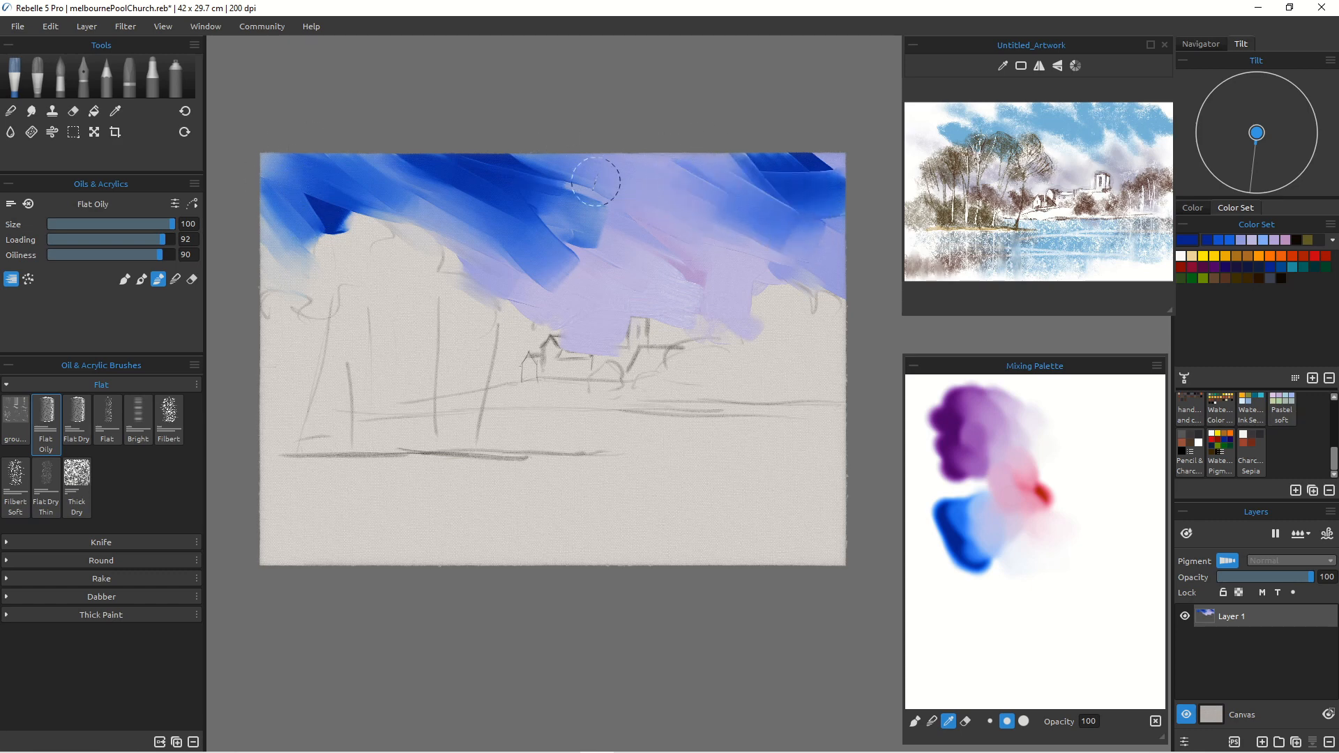
mouse_move(596, 180)
mouse_down()
mouse_move(855, 149)
mouse_move(785, 163)
mouse_move(695, 152)
mouse_move(709, 195)
mouse_move(663, 161)
mouse_move(694, 205)
mouse_move(683, 215)
mouse_move(757, 207)
mouse_move(657, 194)
mouse_up()
mouse_move(699, 250)
mouse_down()
mouse_move(806, 259)
mouse_move(789, 198)
mouse_move(843, 246)
mouse_up()
drag(736, 232, 712, 237)
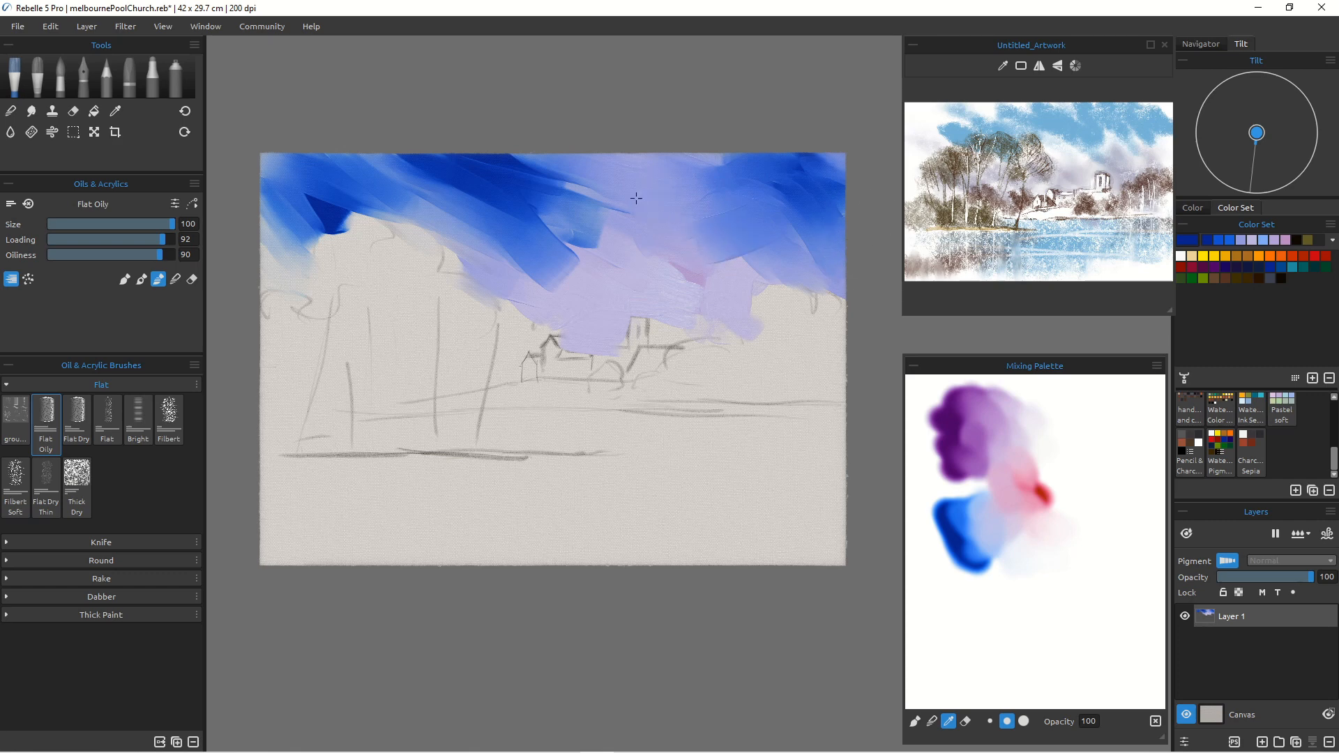
Step: Pull the deep blue down diagonally towards the church and blend it over the tops of the sketched trees
mouse_move(538, 173)
mouse_down()
mouse_move(628, 233)
mouse_move(628, 253)
mouse_move(595, 261)
mouse_move(622, 282)
mouse_move(638, 260)
mouse_move(685, 281)
mouse_up()
drag(525, 269, 574, 310)
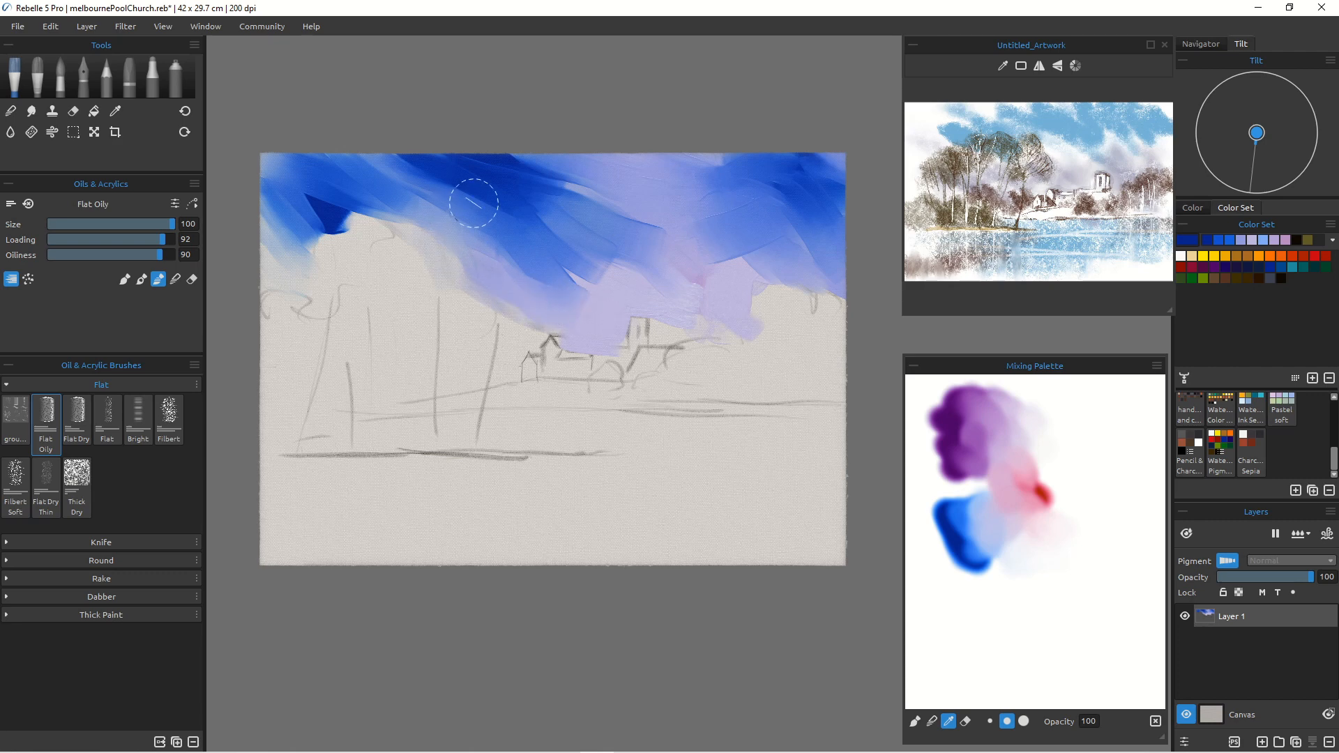
mouse_move(469, 198)
mouse_down()
mouse_move(461, 269)
mouse_move(475, 258)
mouse_move(514, 277)
mouse_up()
drag(421, 218, 465, 282)
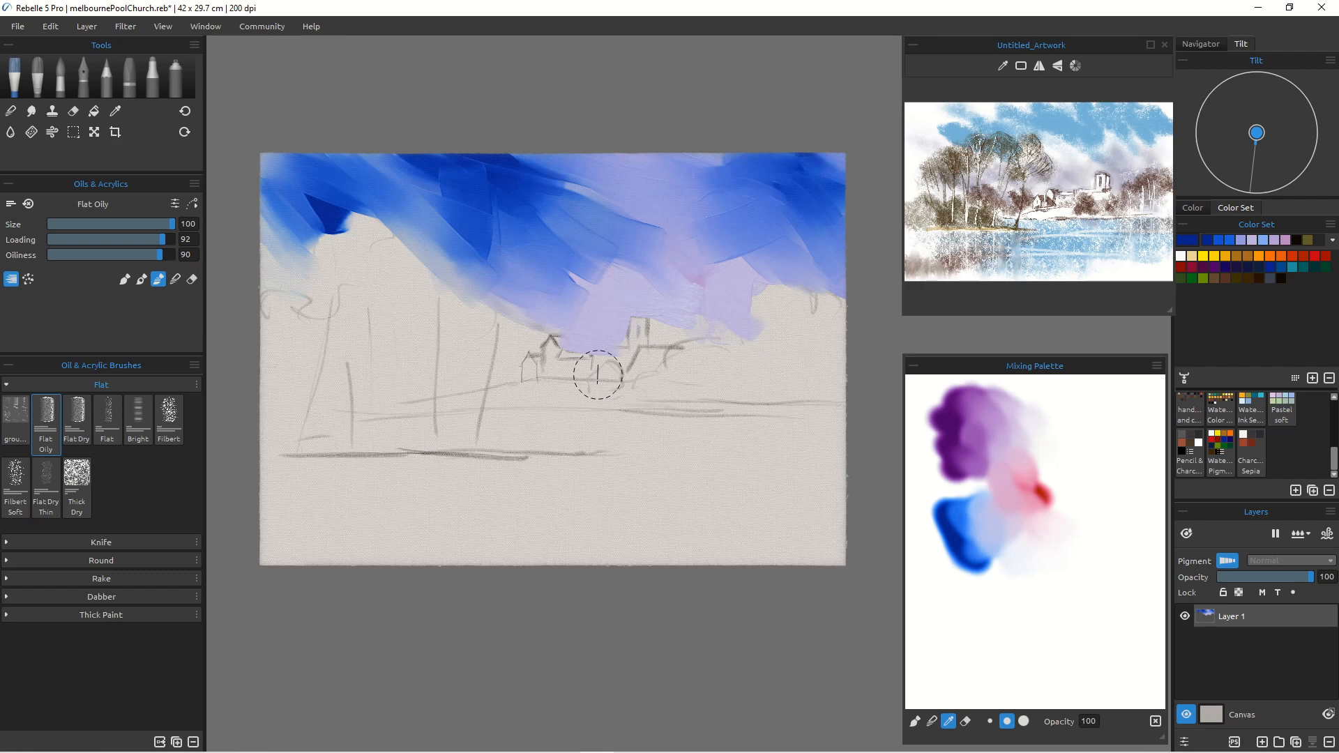
Step: Sample pink from the mixing palette, reduce the brush to size 45, and dab it around the church and along the sky edge beside it
click(1061, 530)
key([)
key([)
key([)
key([)
key([)
key(bracketleft)
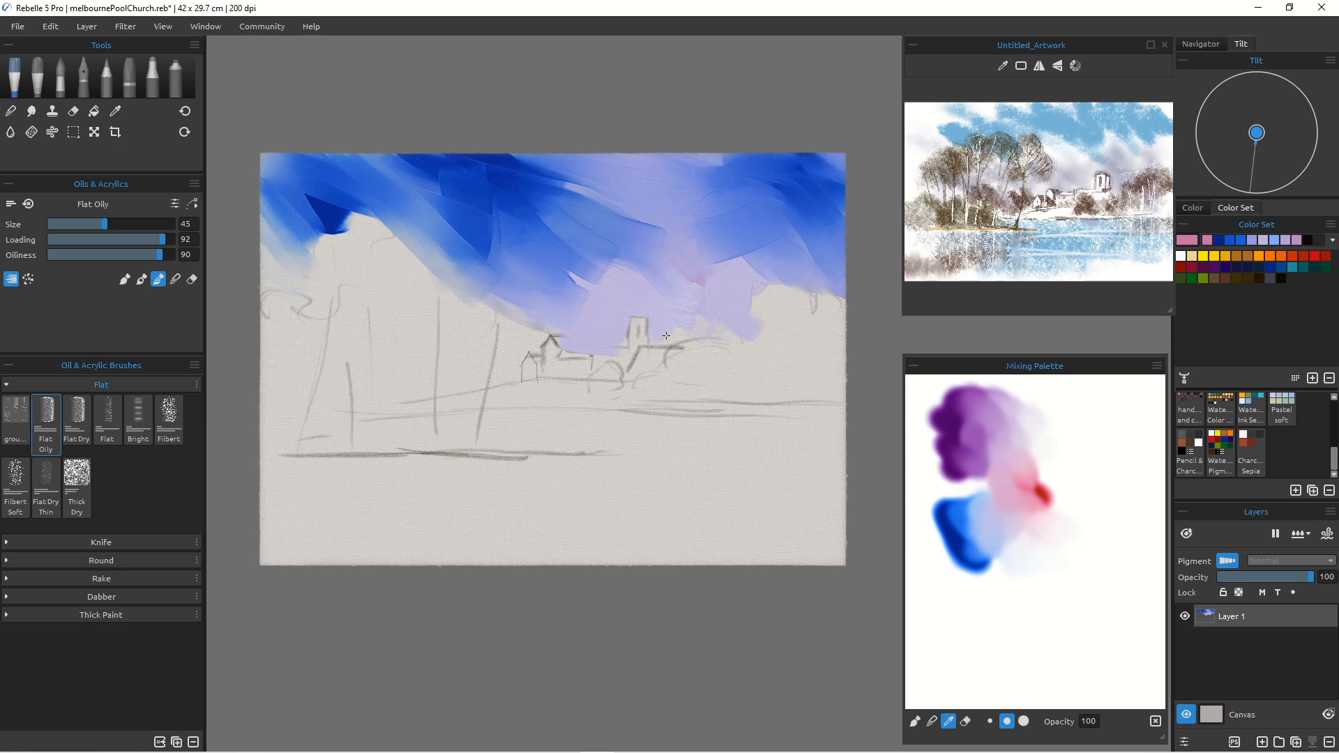
drag(683, 335, 664, 347)
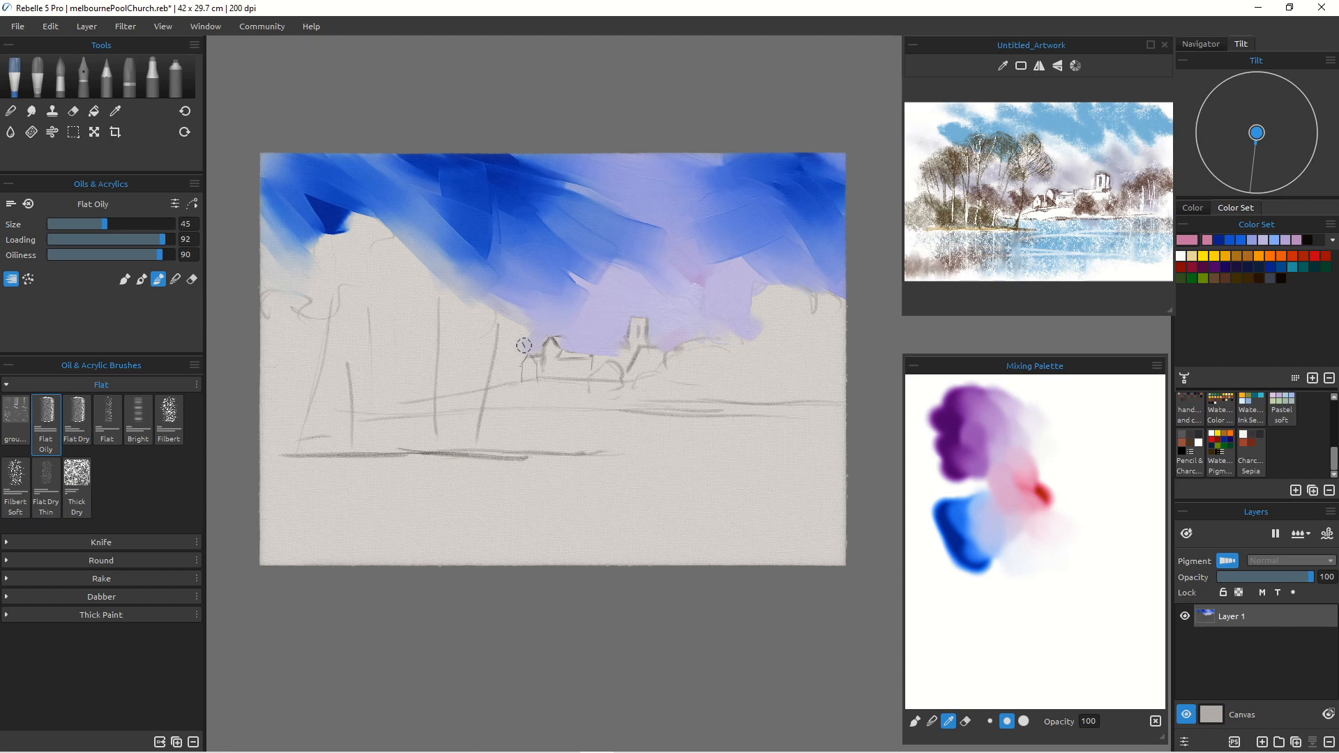
mouse_move(532, 329)
mouse_down()
mouse_move(509, 307)
mouse_move(500, 361)
mouse_move(487, 361)
mouse_move(509, 371)
mouse_up()
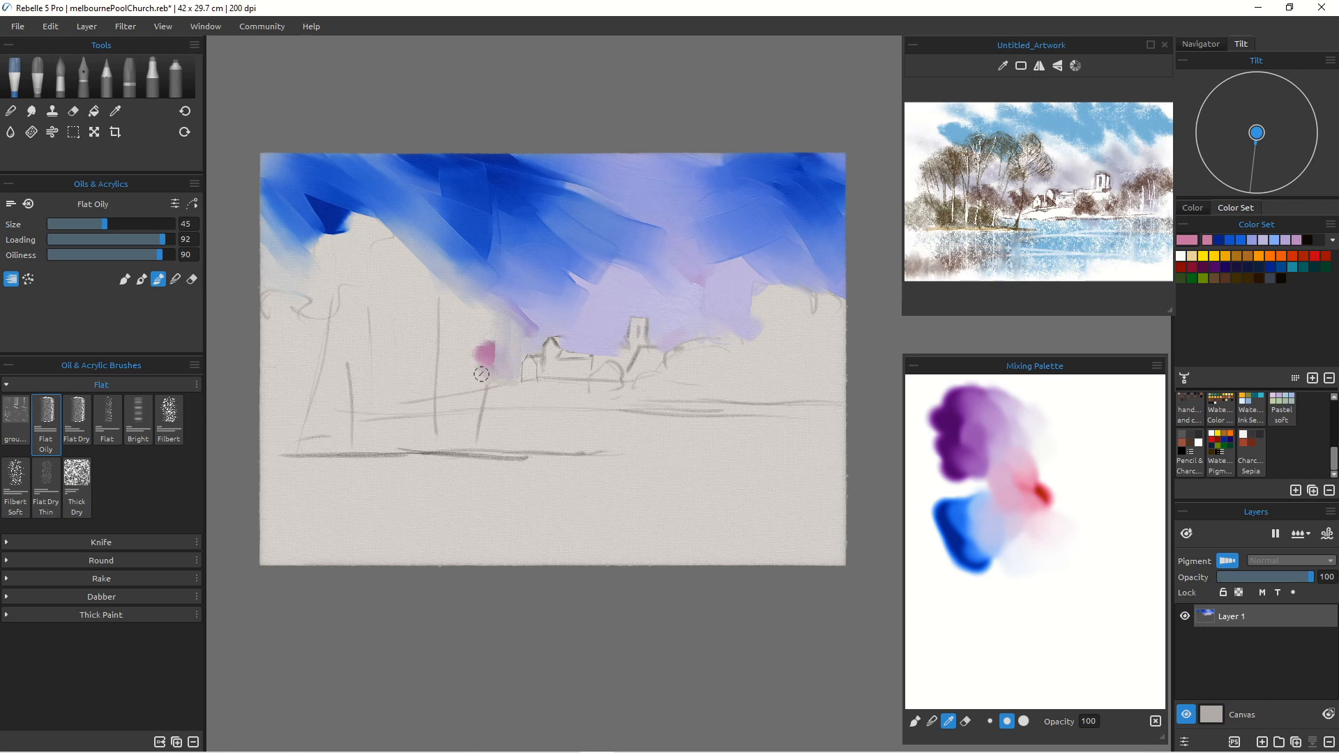
drag(496, 319, 489, 369)
Step: Sample deep blue from the sky, enlarge the brush to size 100, and block in the lake's left foreground and the band below the church
alt+click(452, 209)
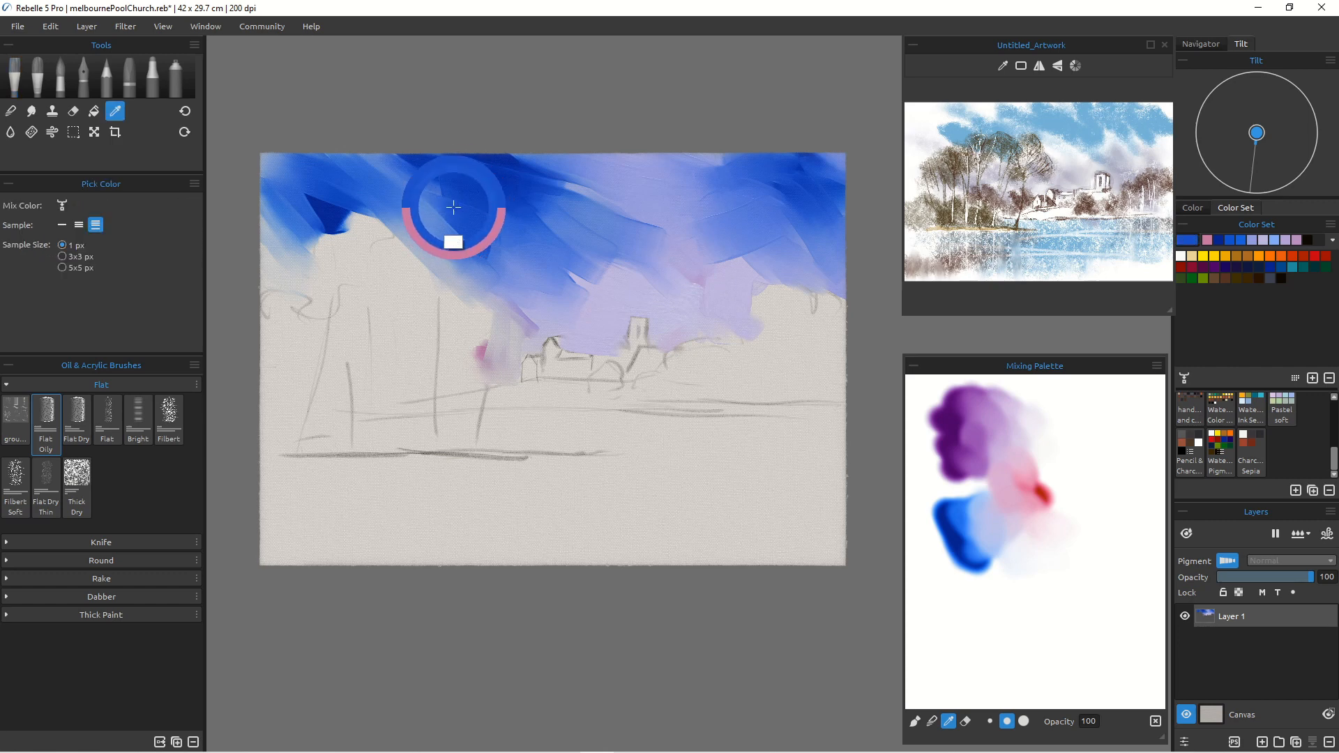
key(bracketright)
key(bracketright)
key(bracketright)
key(bracketright)
key(bracketright)
key(bracketright)
key(bracketright)
key(bracketright)
key(bracketright)
key(bracketright)
key(bracketright)
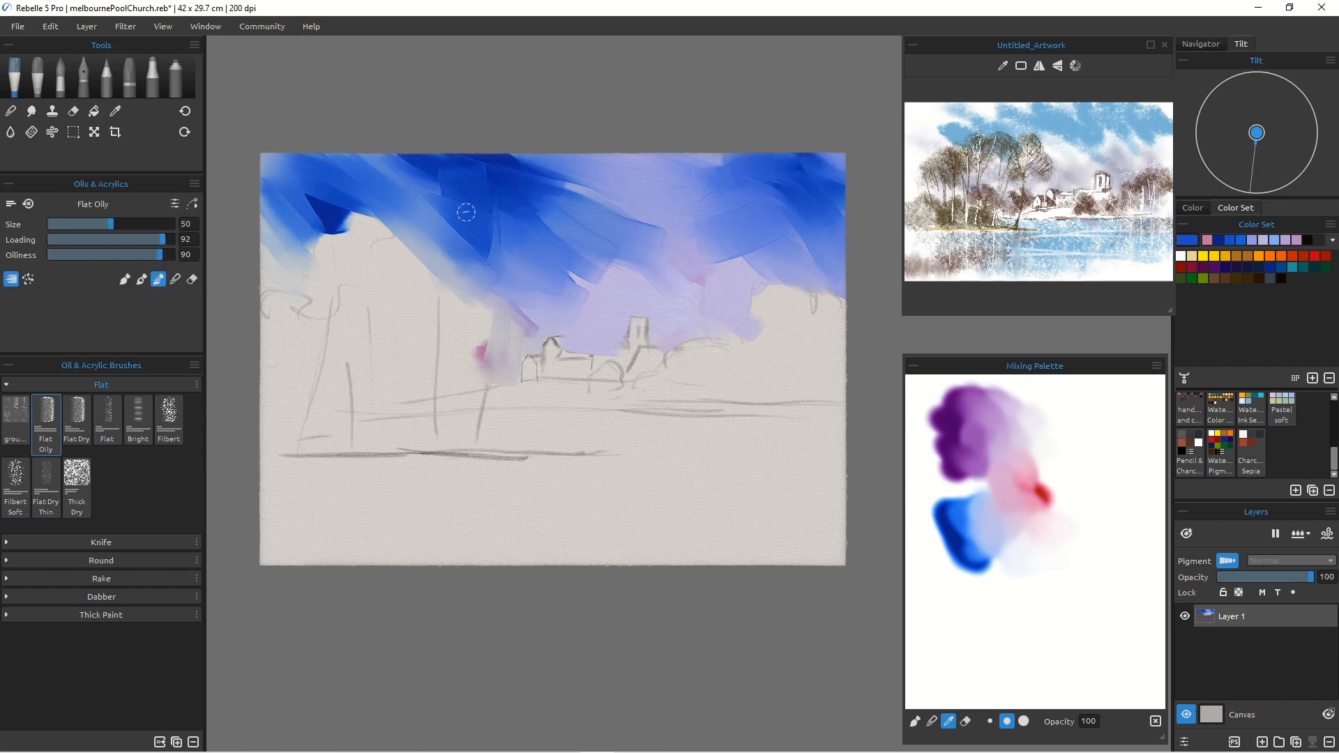
mouse_move(279, 470)
mouse_down()
mouse_move(620, 482)
mouse_move(247, 479)
mouse_move(621, 488)
mouse_move(248, 464)
mouse_move(417, 516)
mouse_move(410, 475)
mouse_move(373, 563)
mouse_move(334, 539)
mouse_move(277, 541)
mouse_move(323, 546)
mouse_move(519, 483)
mouse_move(542, 538)
mouse_up()
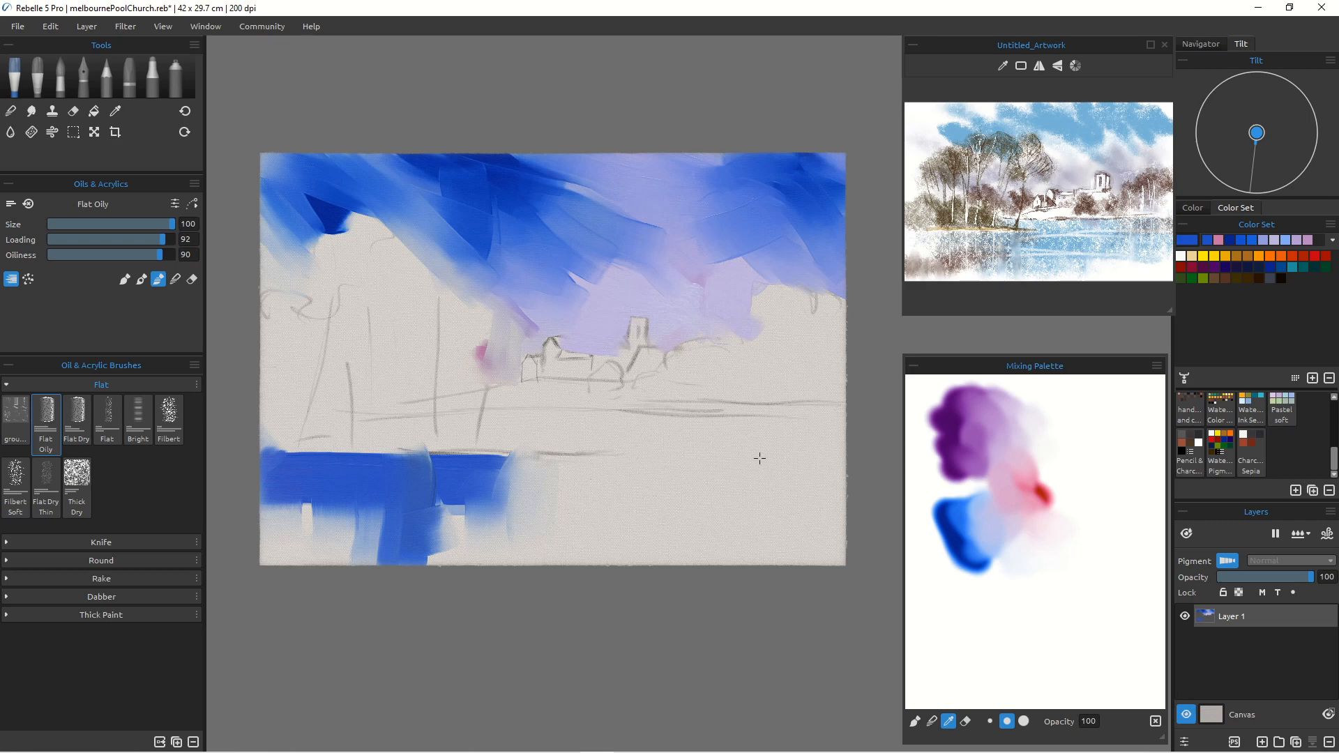
mouse_move(772, 438)
mouse_down()
mouse_move(557, 434)
mouse_move(780, 428)
mouse_move(535, 431)
mouse_move(869, 429)
mouse_move(487, 433)
mouse_move(732, 466)
mouse_up()
Step: Sample lavender from the mixing palette, lay it over the lower-right water, and pull vertical reflection strokes through the lake's centre
click(995, 446)
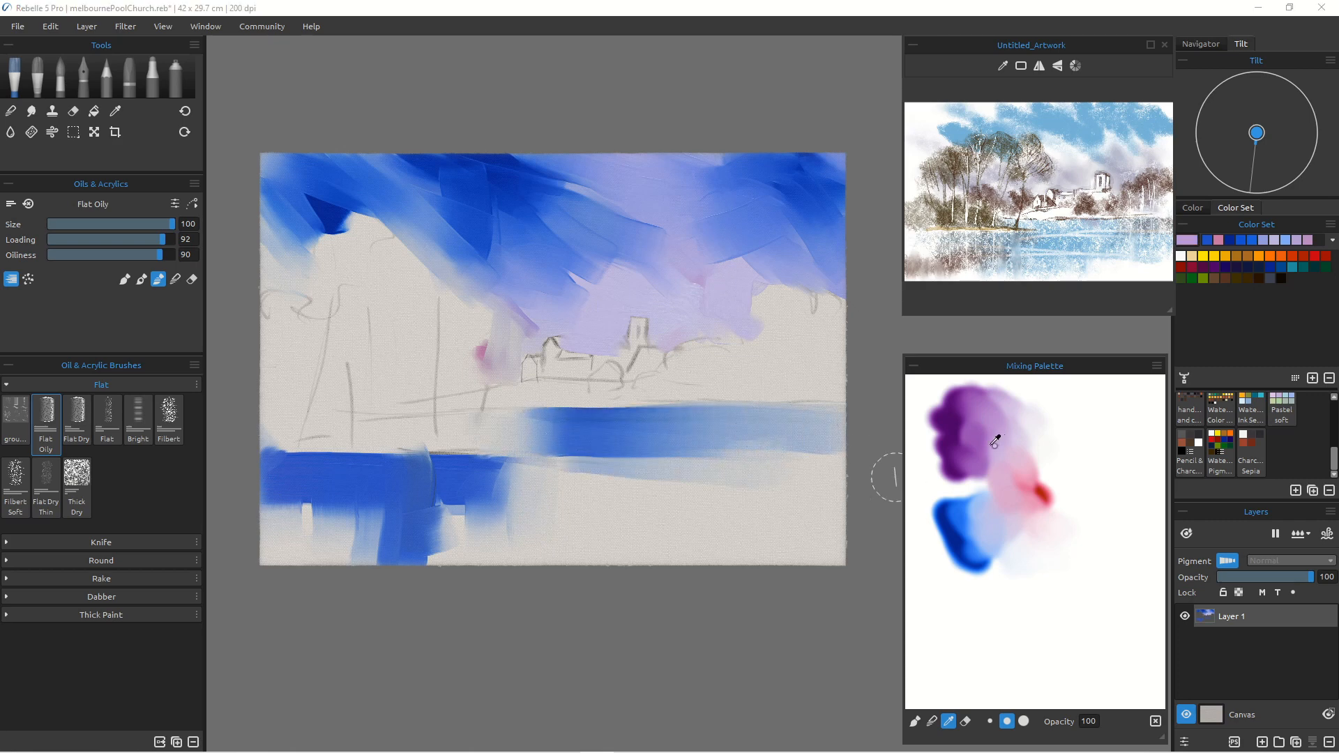
mouse_move(616, 481)
mouse_down()
mouse_move(567, 484)
mouse_move(781, 474)
mouse_move(668, 477)
mouse_move(732, 550)
mouse_move(810, 522)
mouse_up()
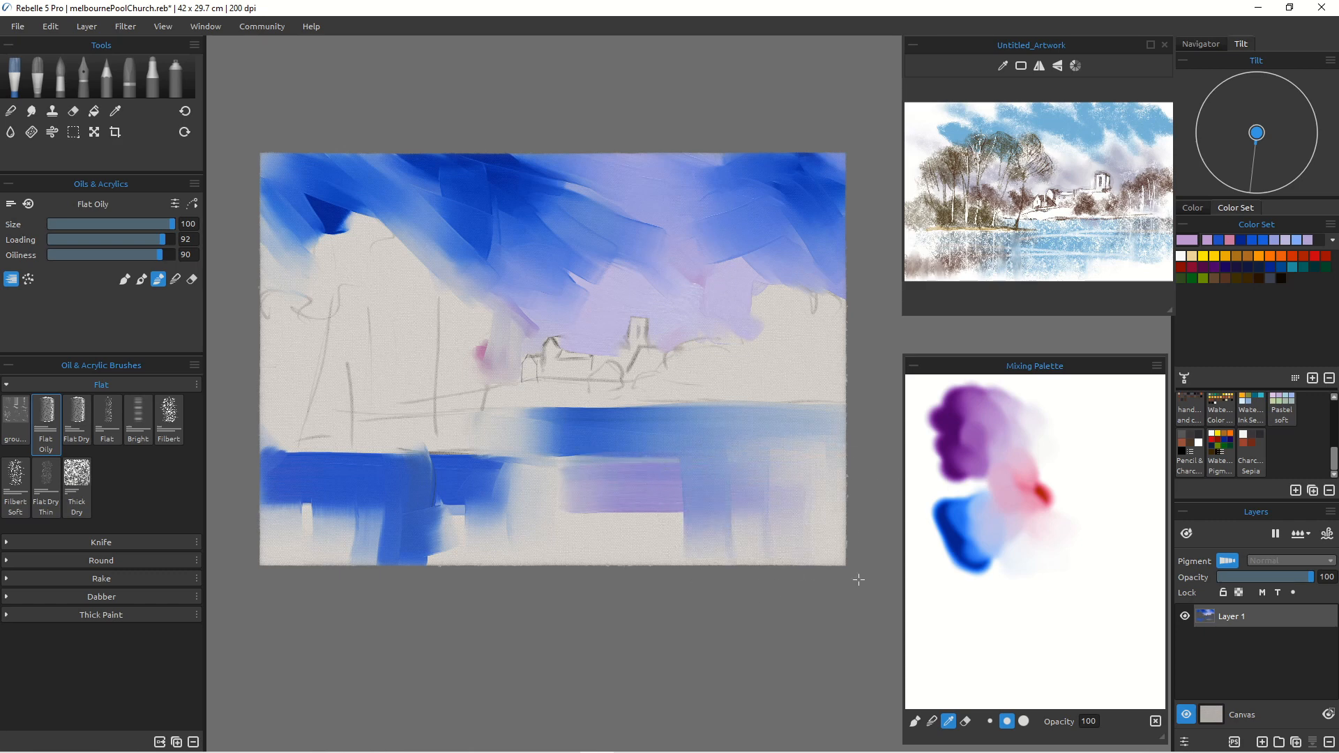
drag(579, 427, 582, 573)
drag(673, 442, 671, 573)
drag(454, 497, 450, 568)
drag(474, 456, 488, 575)
drag(546, 469, 551, 574)
drag(480, 457, 472, 604)
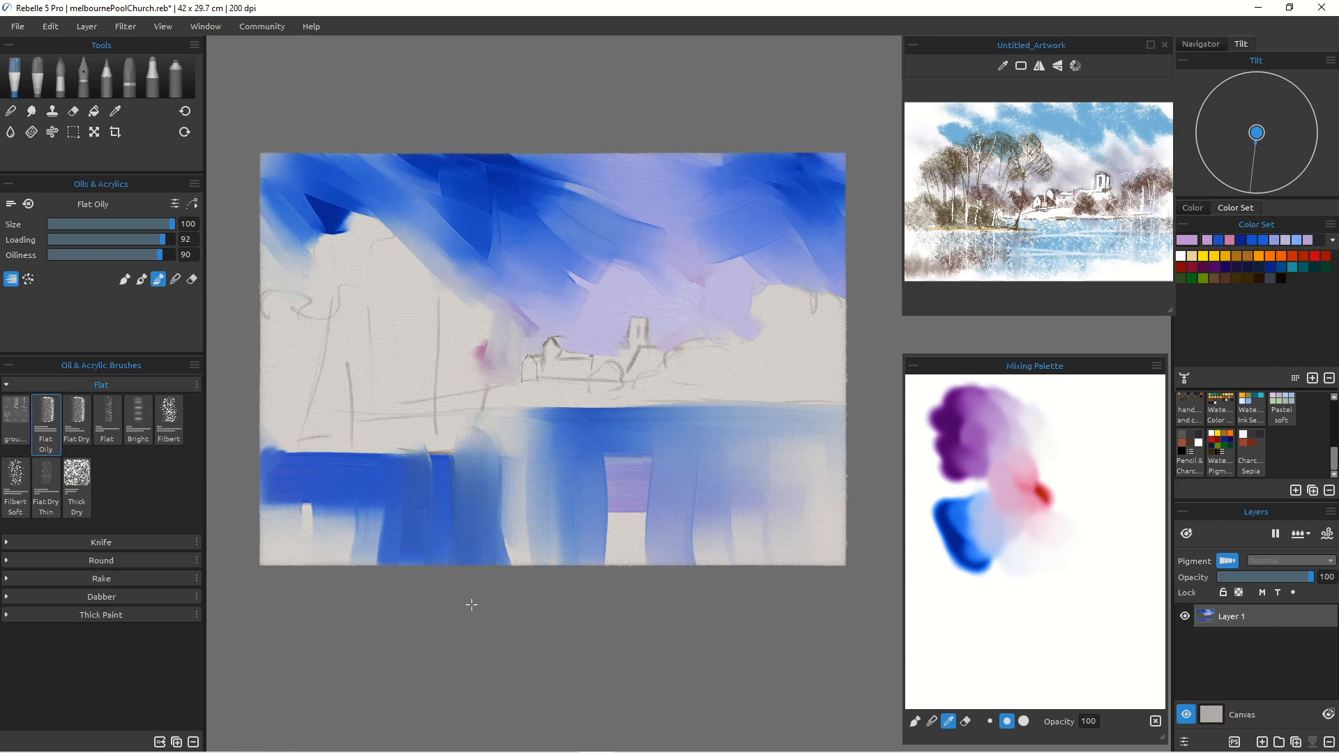
Step: Pull vertical reflection strokes down through the blue water on the left half of the lake
drag(390, 488, 385, 575)
drag(315, 492, 350, 573)
drag(302, 447, 286, 569)
mouse_move(303, 488)
mouse_down()
mouse_move(299, 580)
mouse_move(286, 568)
mouse_up()
drag(349, 472, 357, 573)
drag(516, 467, 508, 558)
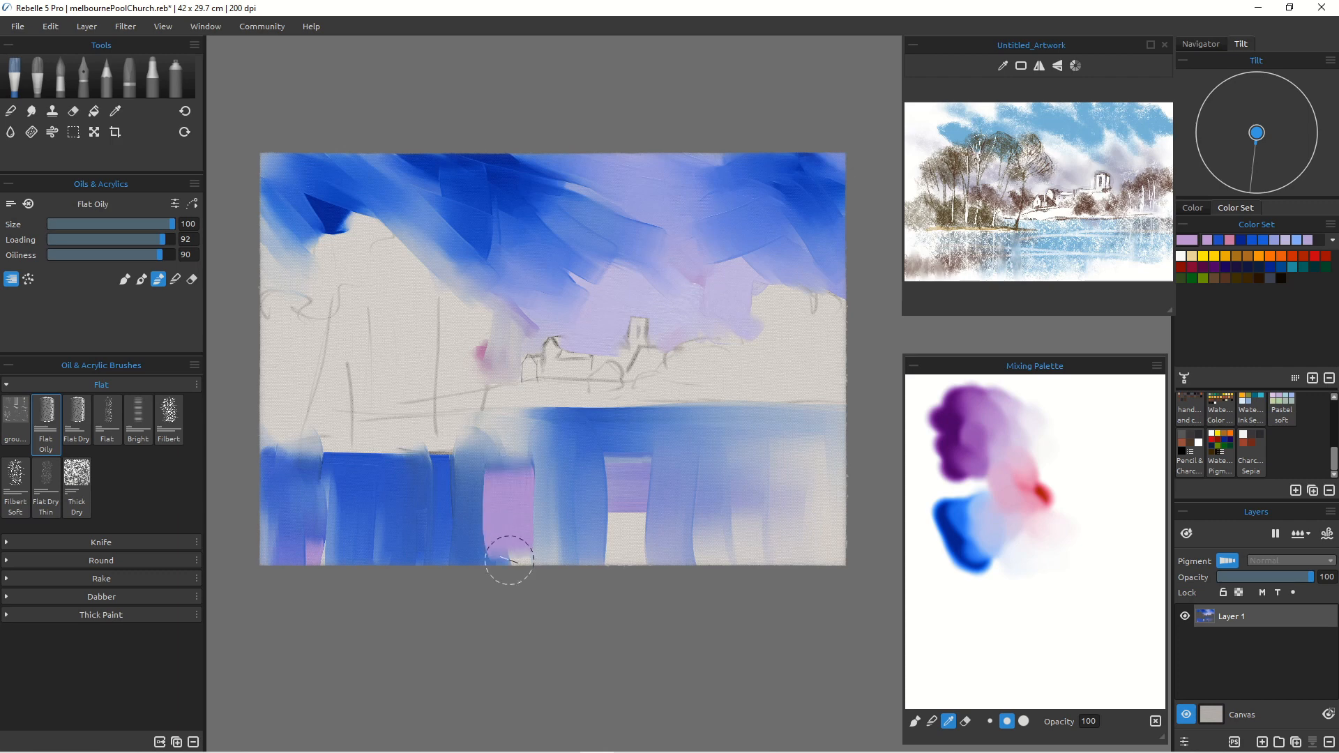
Step: Add vertical lavender reflections in the water below the church and blend the lake's far edge with long horizontal strokes
drag(513, 470, 517, 506)
mouse_move(592, 441)
mouse_down()
mouse_move(593, 481)
mouse_move(613, 471)
mouse_up()
drag(651, 424, 648, 447)
drag(682, 403, 697, 532)
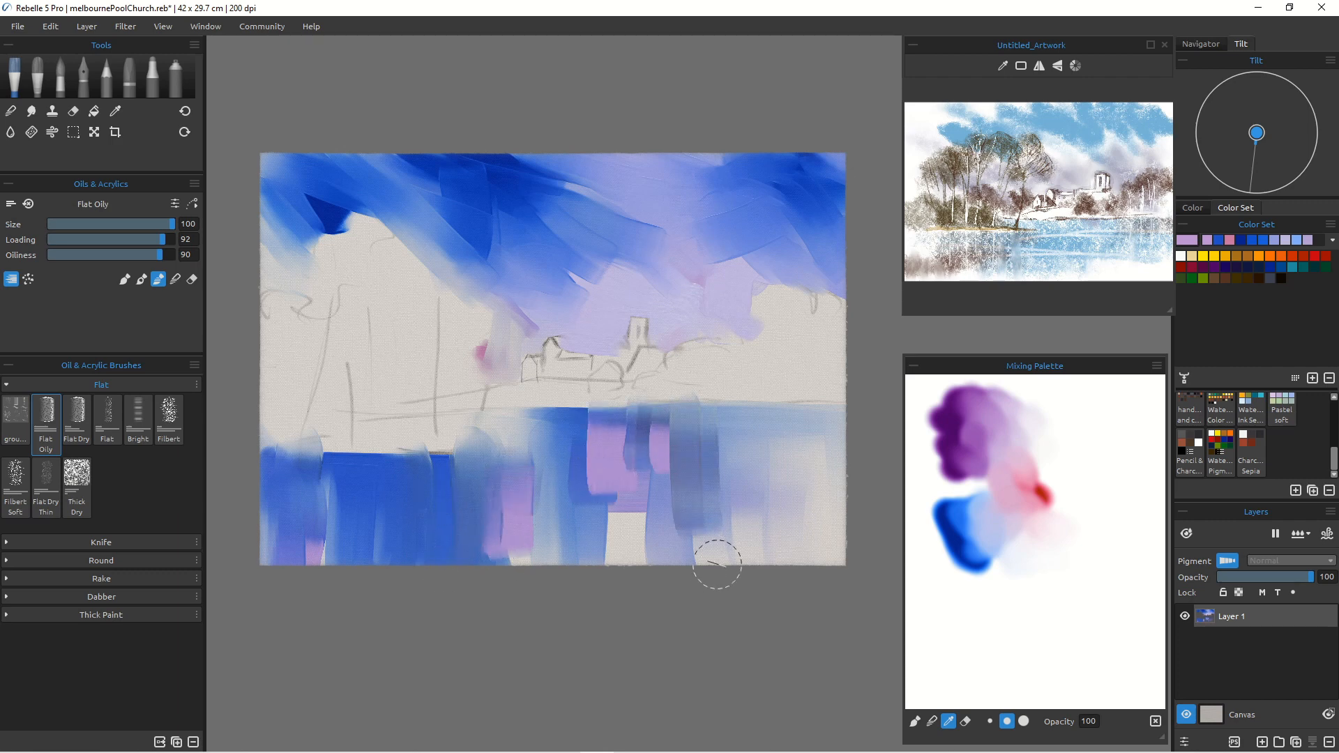
drag(617, 422, 612, 555)
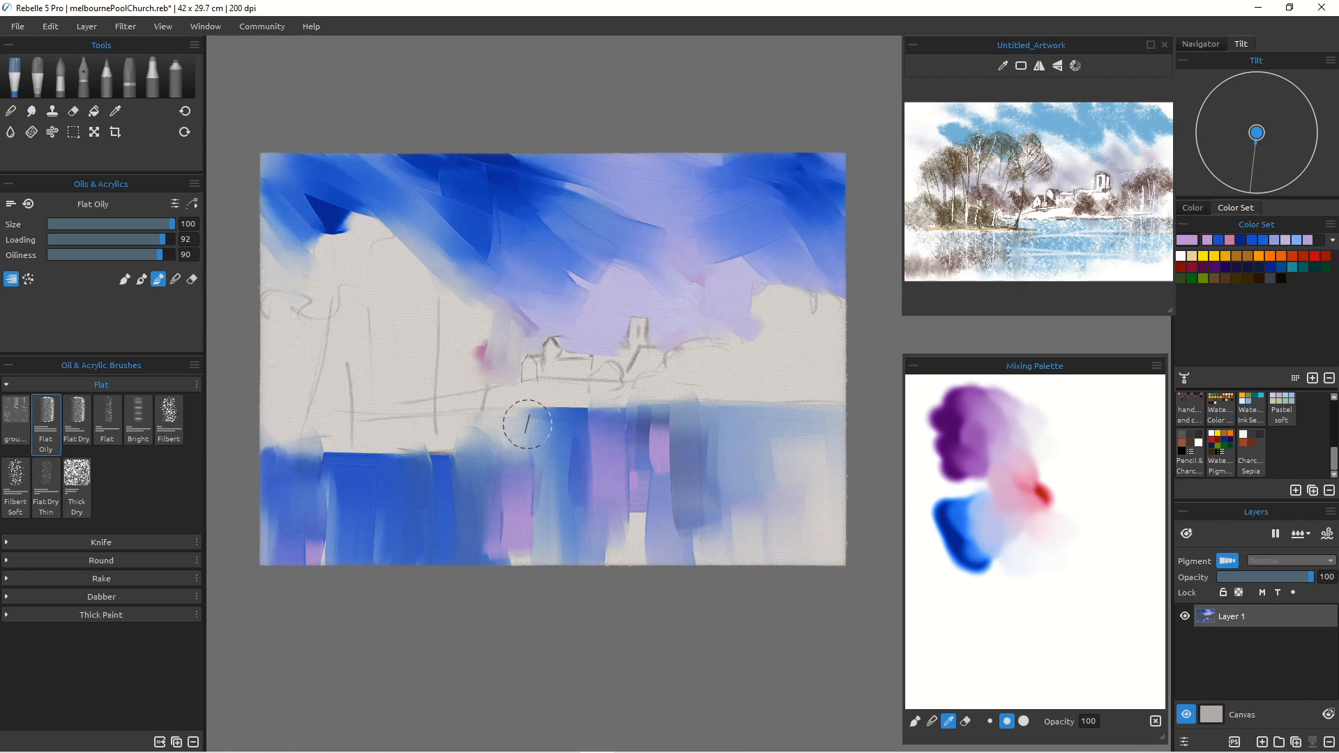
drag(527, 424, 878, 422)
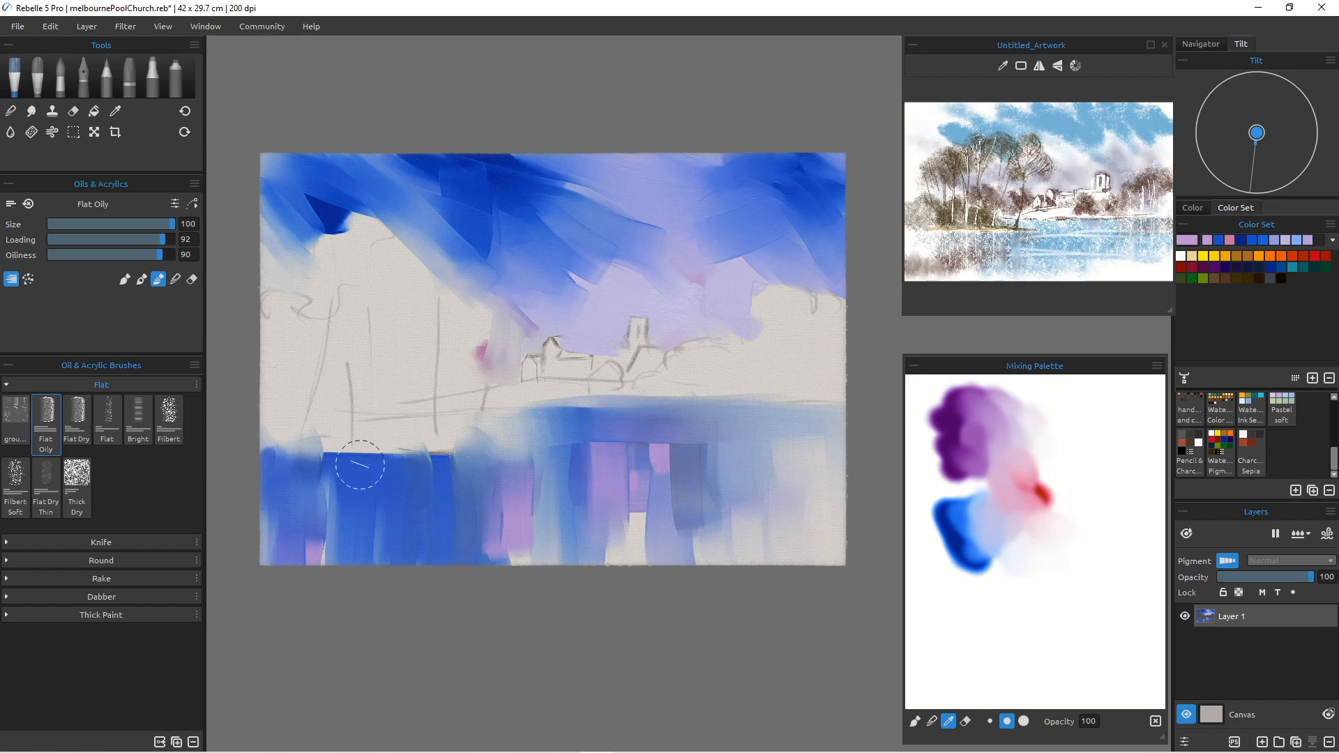
drag(353, 463, 607, 462)
Step: Brush muted lavender over the bare tree area on the left and across the right bank
mouse_move(416, 349)
mouse_down()
mouse_move(390, 363)
mouse_move(453, 349)
mouse_move(353, 371)
mouse_move(335, 346)
mouse_move(335, 391)
mouse_move(306, 362)
mouse_move(460, 362)
mouse_move(280, 395)
mouse_move(328, 408)
mouse_move(467, 391)
mouse_move(293, 346)
mouse_move(326, 385)
mouse_up()
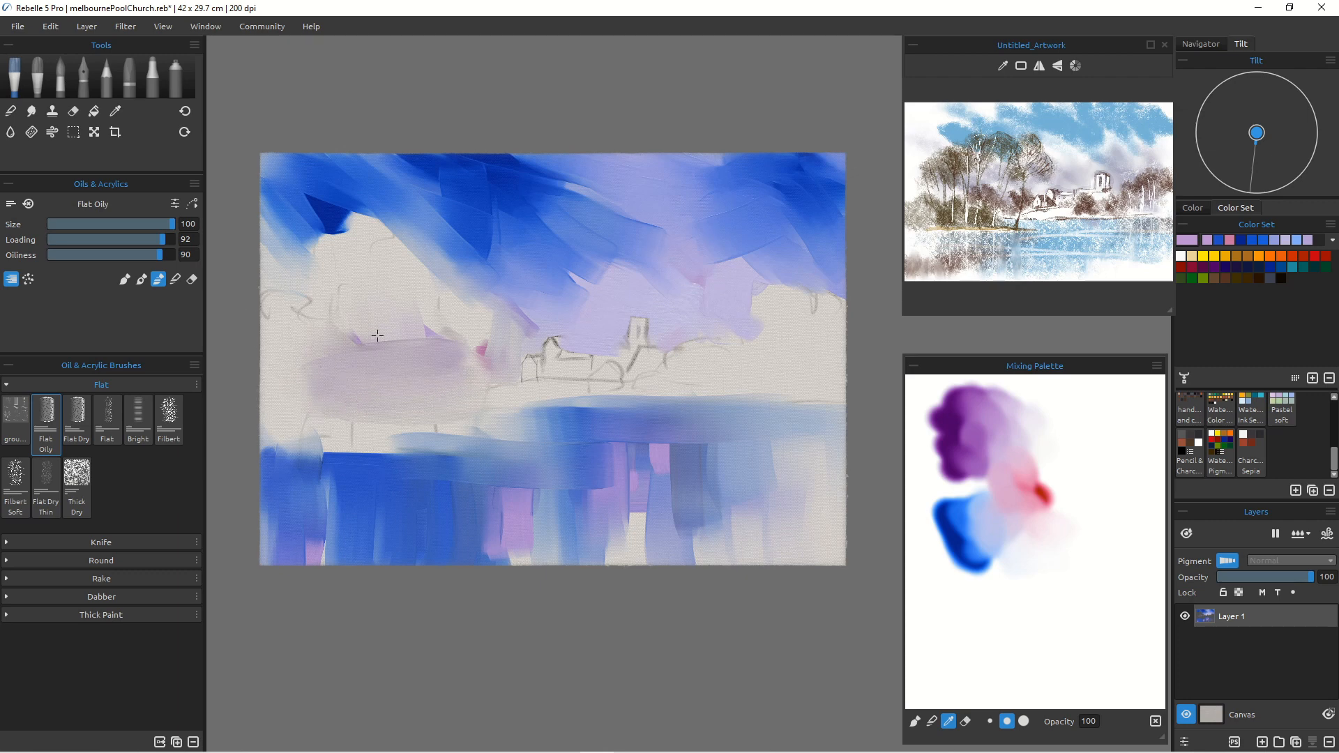
mouse_move(377, 336)
mouse_down()
mouse_move(433, 323)
mouse_move(371, 269)
mouse_move(318, 356)
mouse_move(264, 363)
mouse_up()
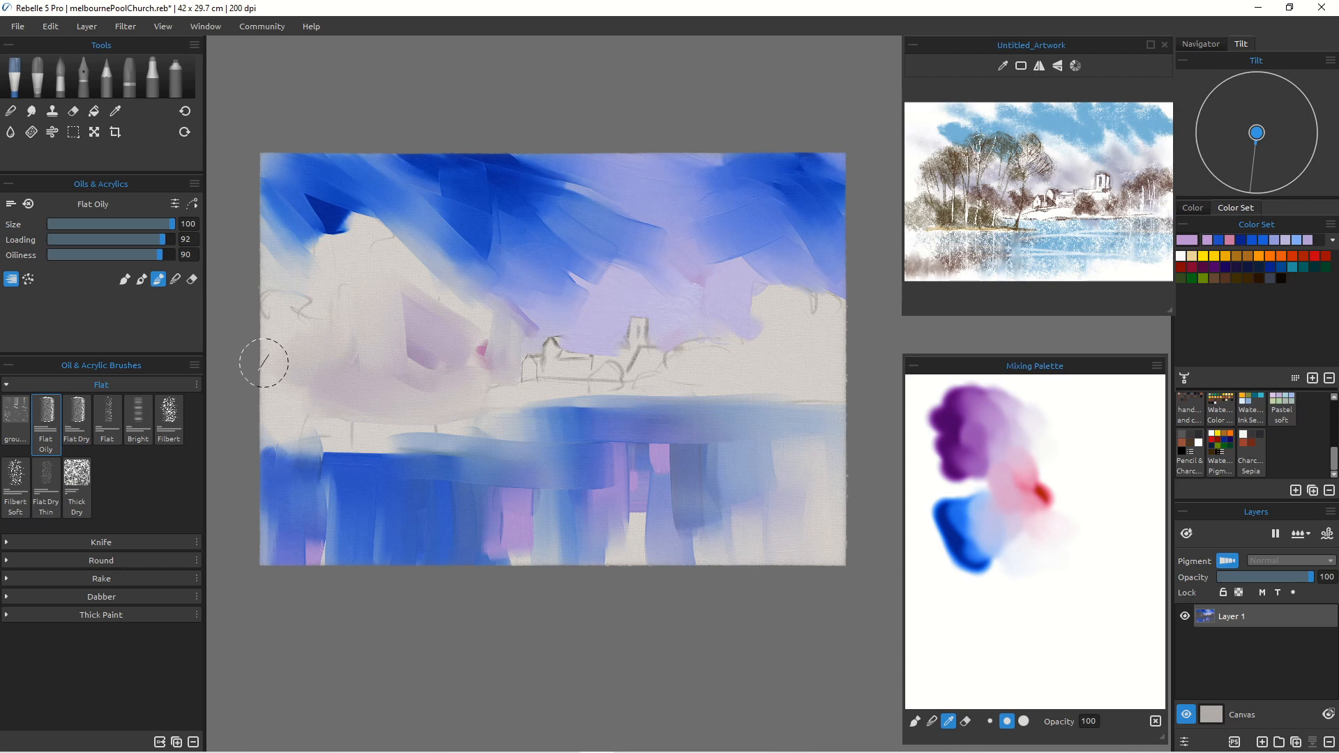
mouse_move(802, 337)
mouse_down()
mouse_move(831, 353)
mouse_move(767, 359)
mouse_move(835, 372)
mouse_up()
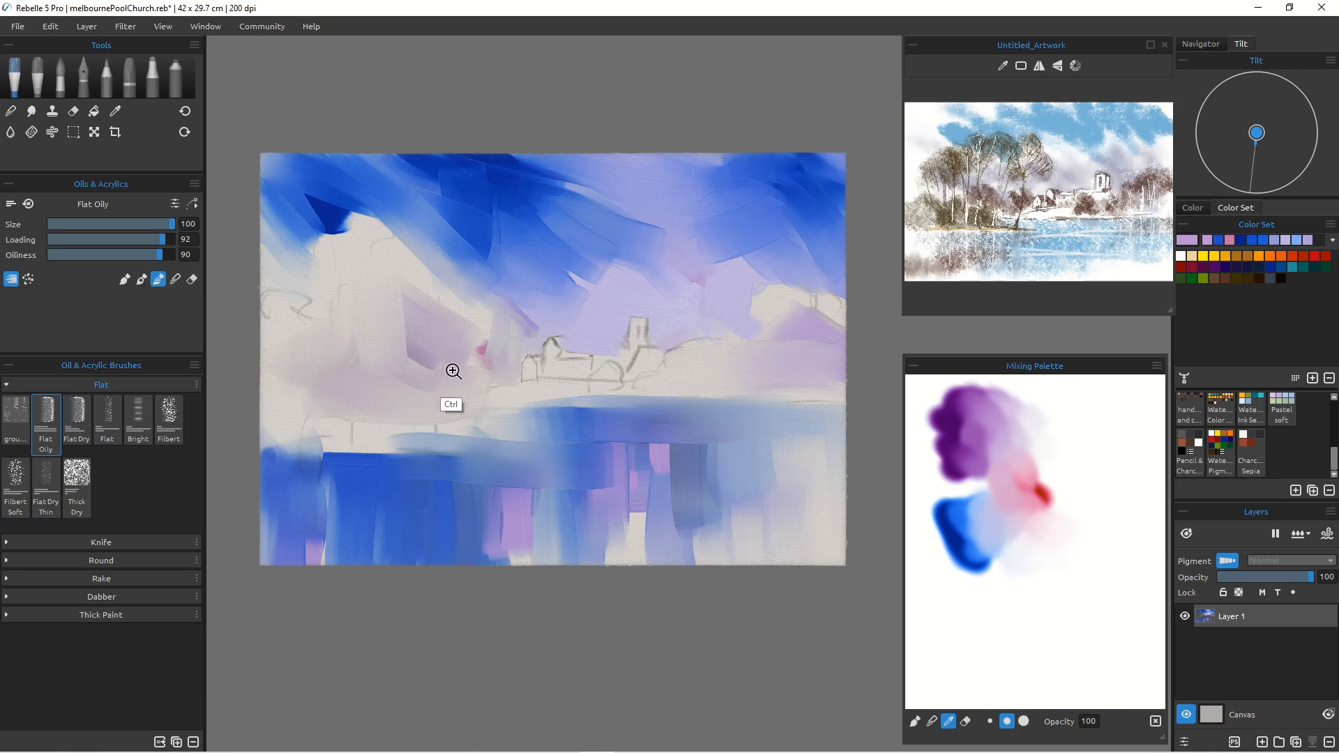
Step: Examine the sky and water block-in both up close and from a distance
scroll(488, 353, up, 4)
scroll(473, 379, down, 6)
scroll(473, 379, up, 4)
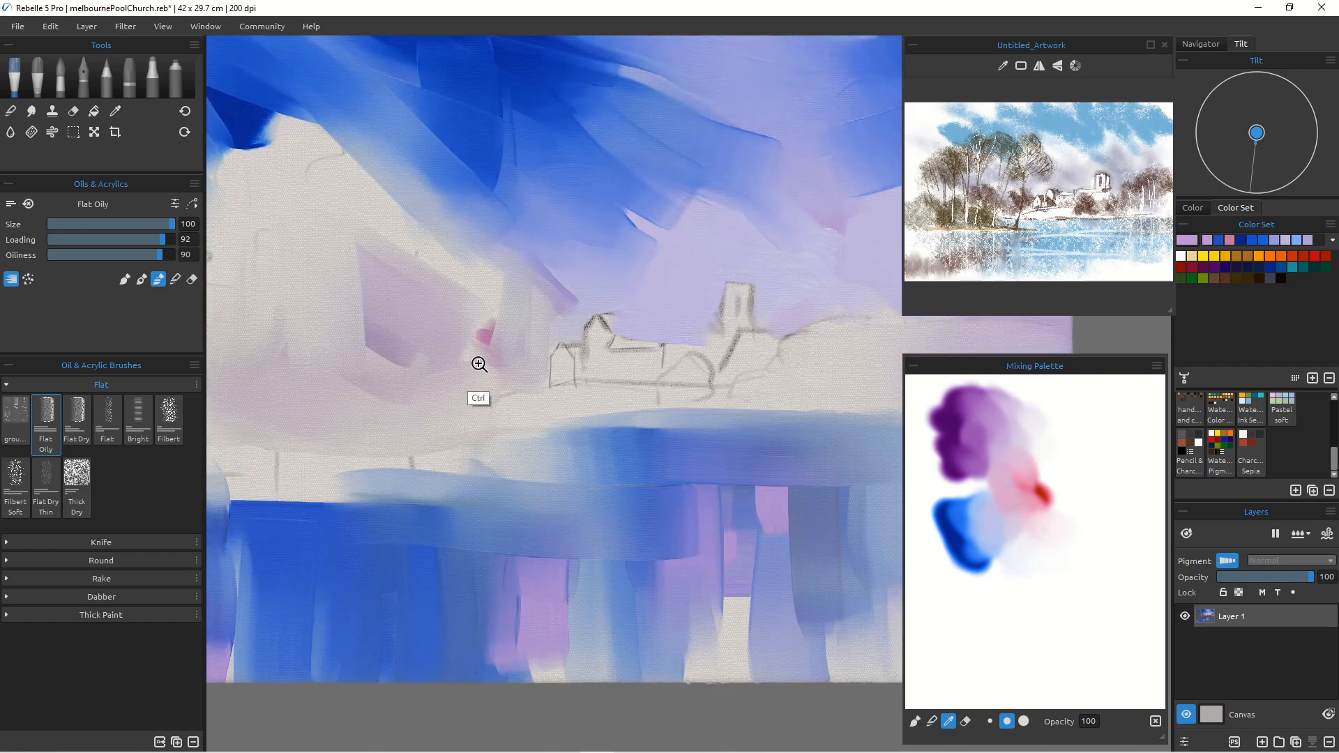
scroll(579, 358, down, 6)
scroll(578, 358, up, 6)
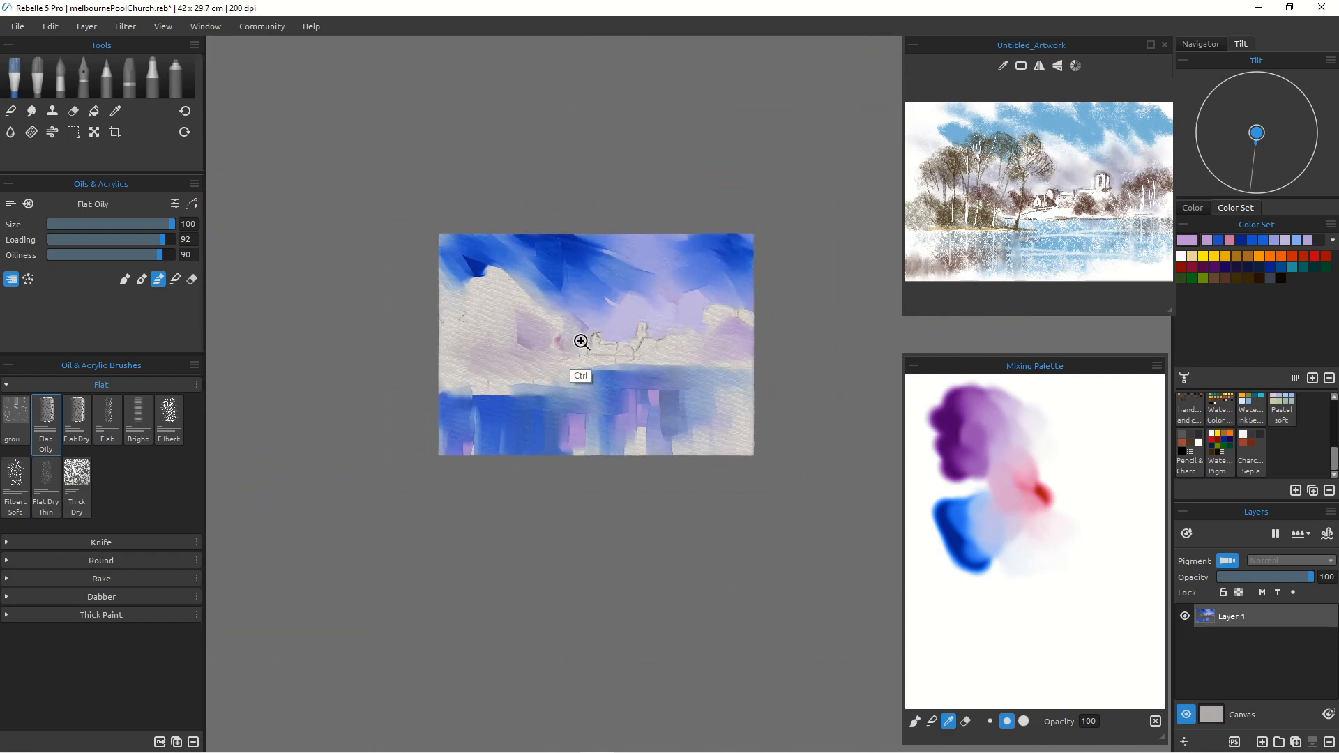
scroll(589, 312, down, 6)
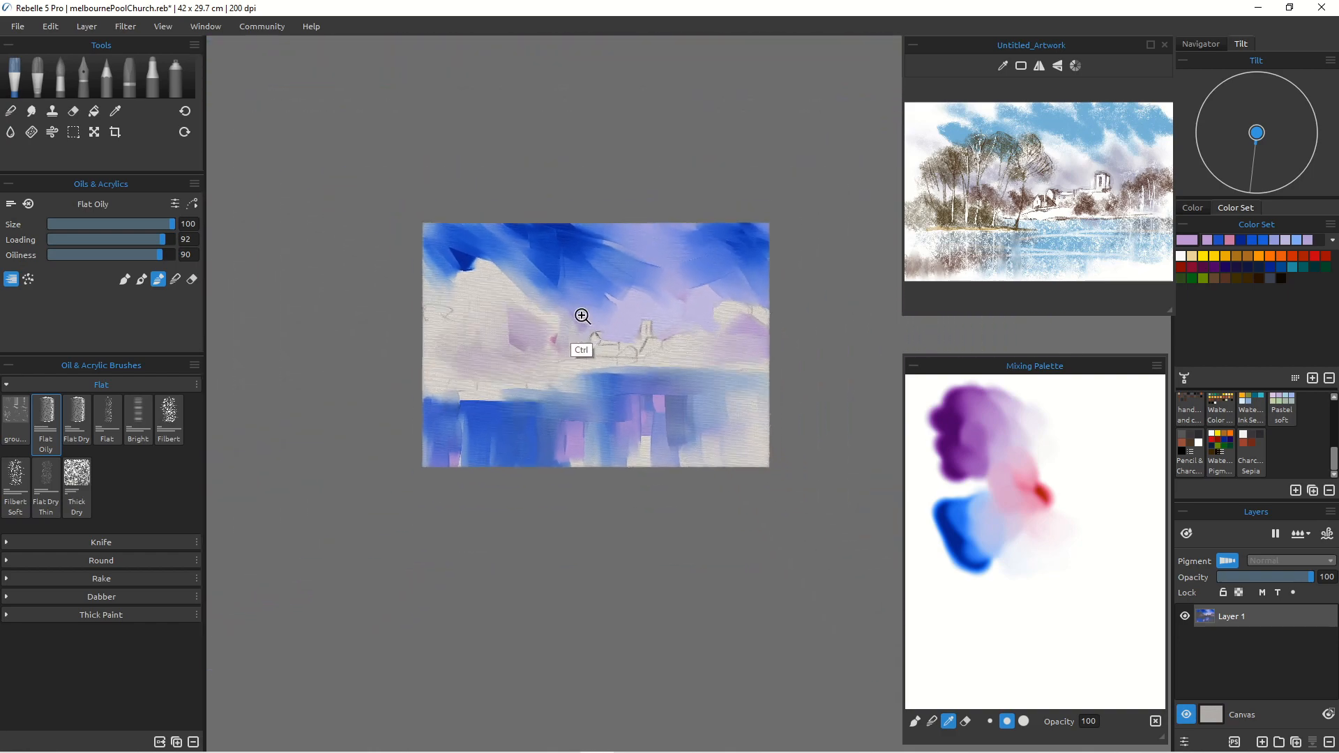
scroll(584, 318, up, 2)
scroll(514, 377, down, 2)
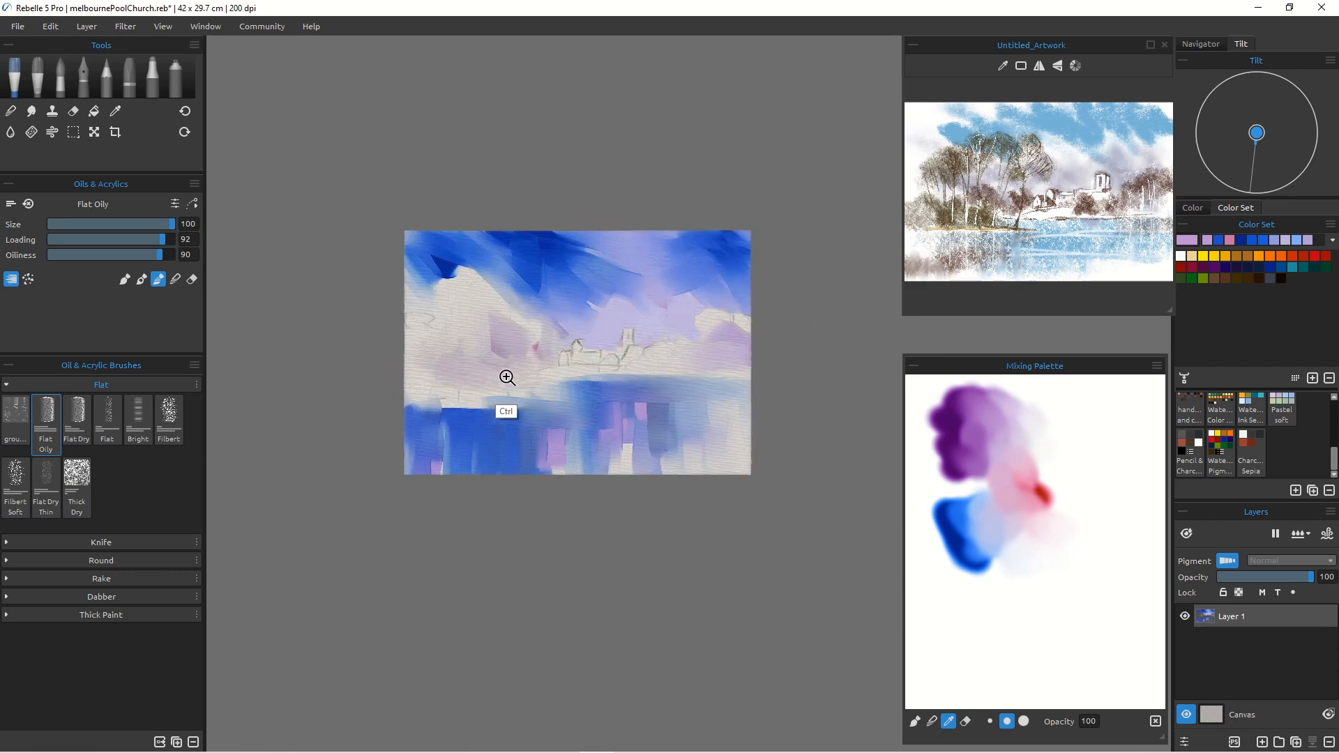
scroll(508, 377, up, 1)
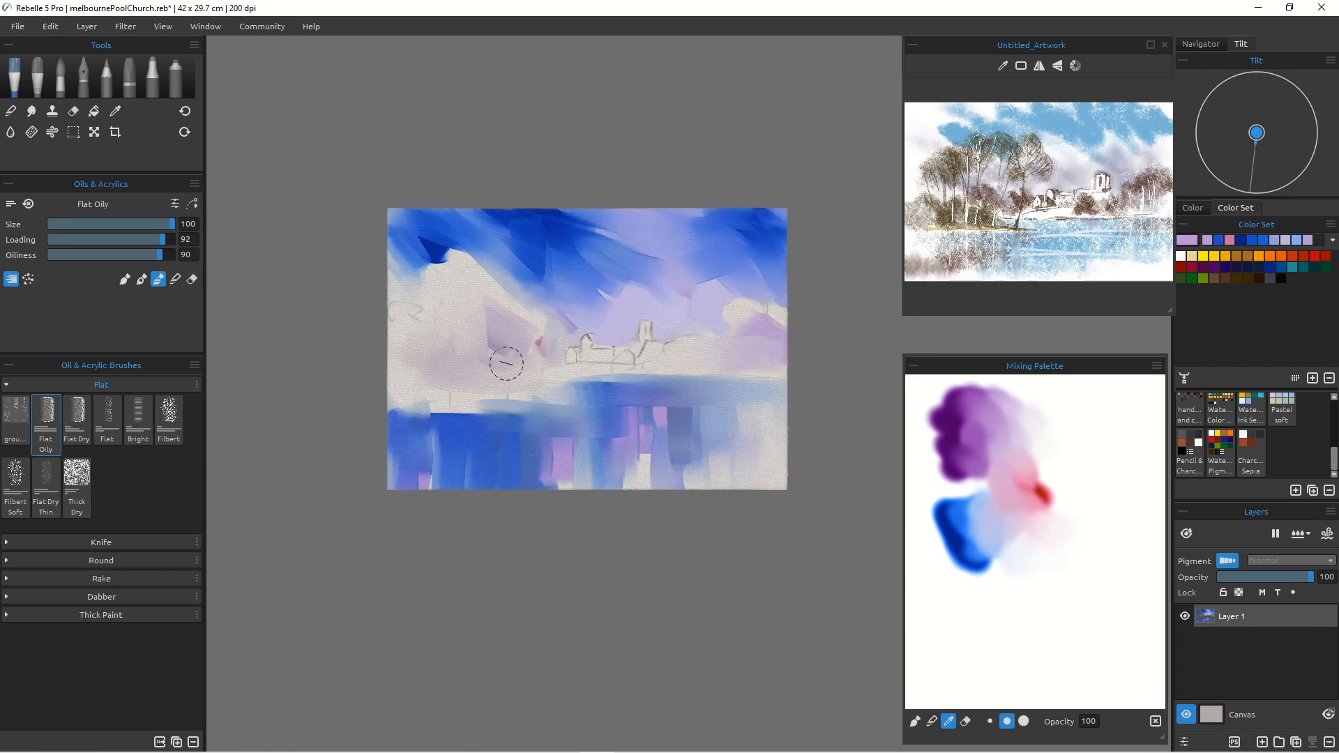
Step: Paint a patch of dark teal below the blue on the mixing palette and blend it into the neighbouring paint
click(1315, 267)
click(932, 721)
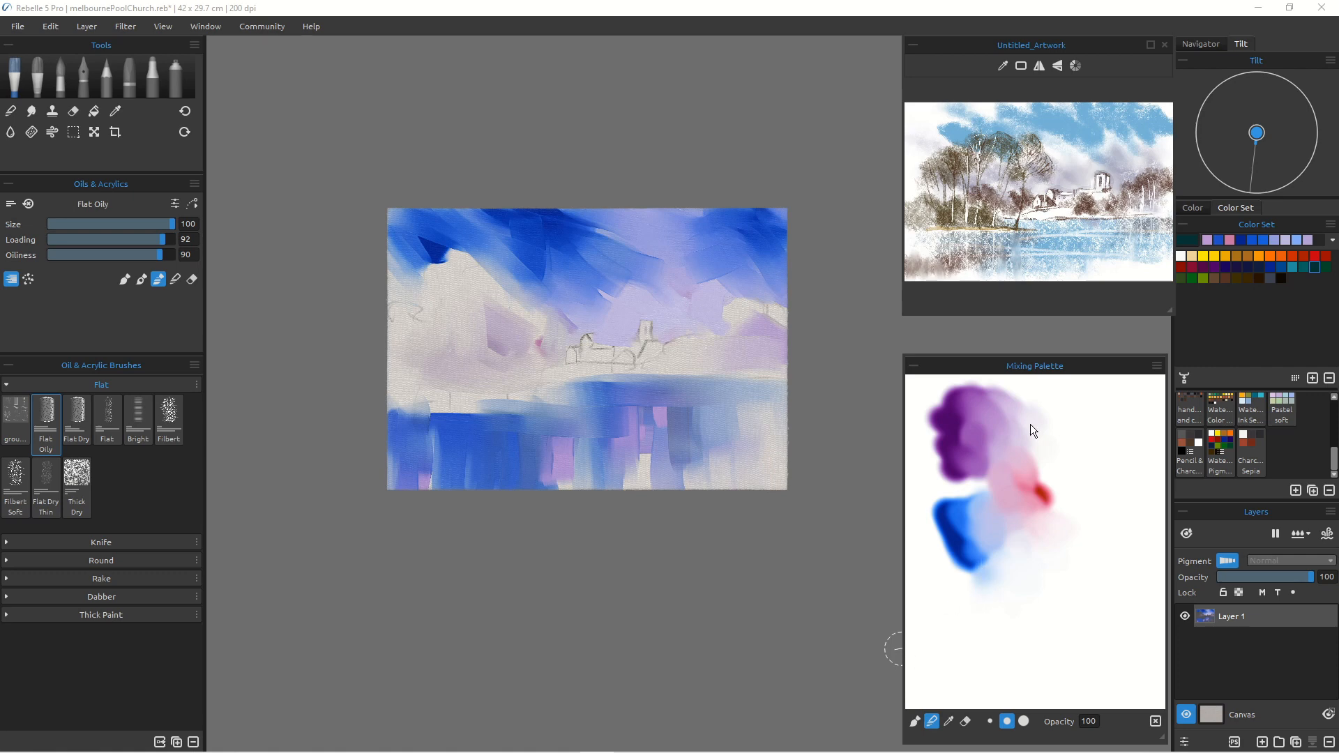
click(1318, 269)
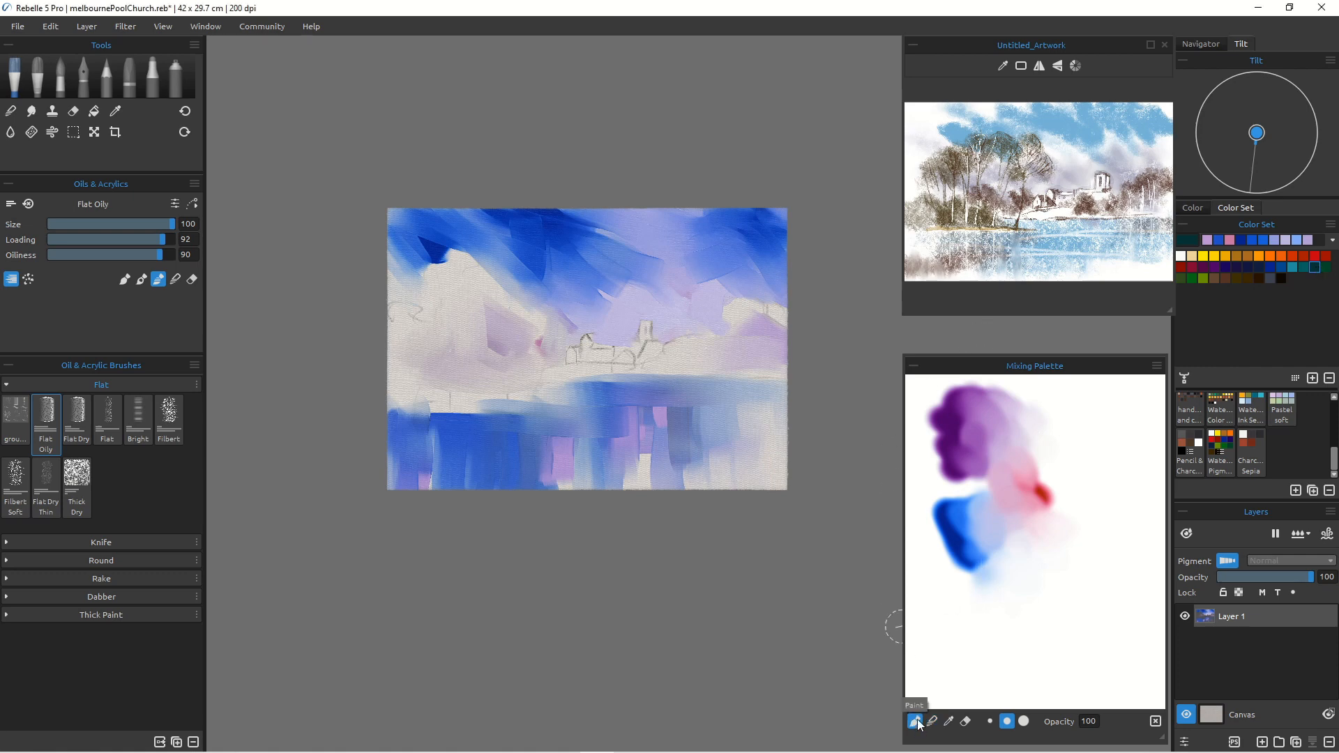
mouse_move(962, 592)
mouse_down()
mouse_move(998, 602)
mouse_move(965, 584)
mouse_up()
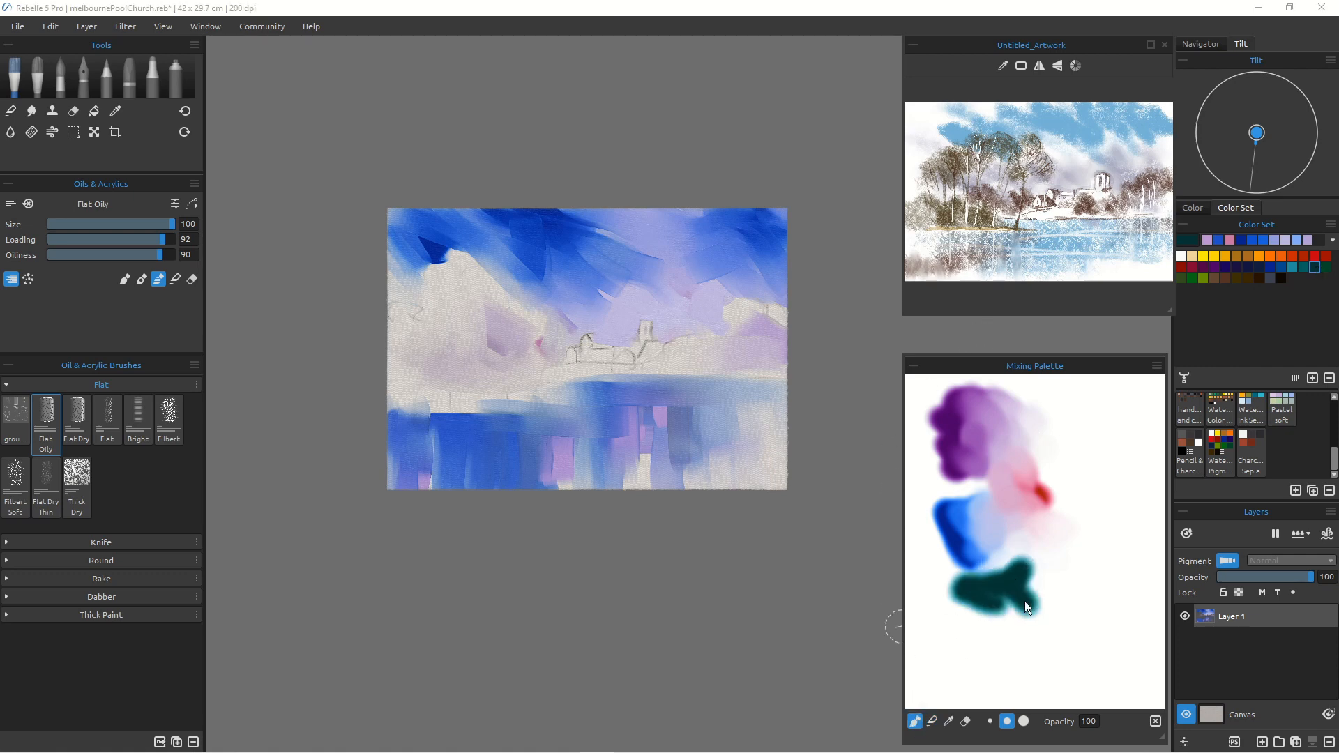
click(931, 722)
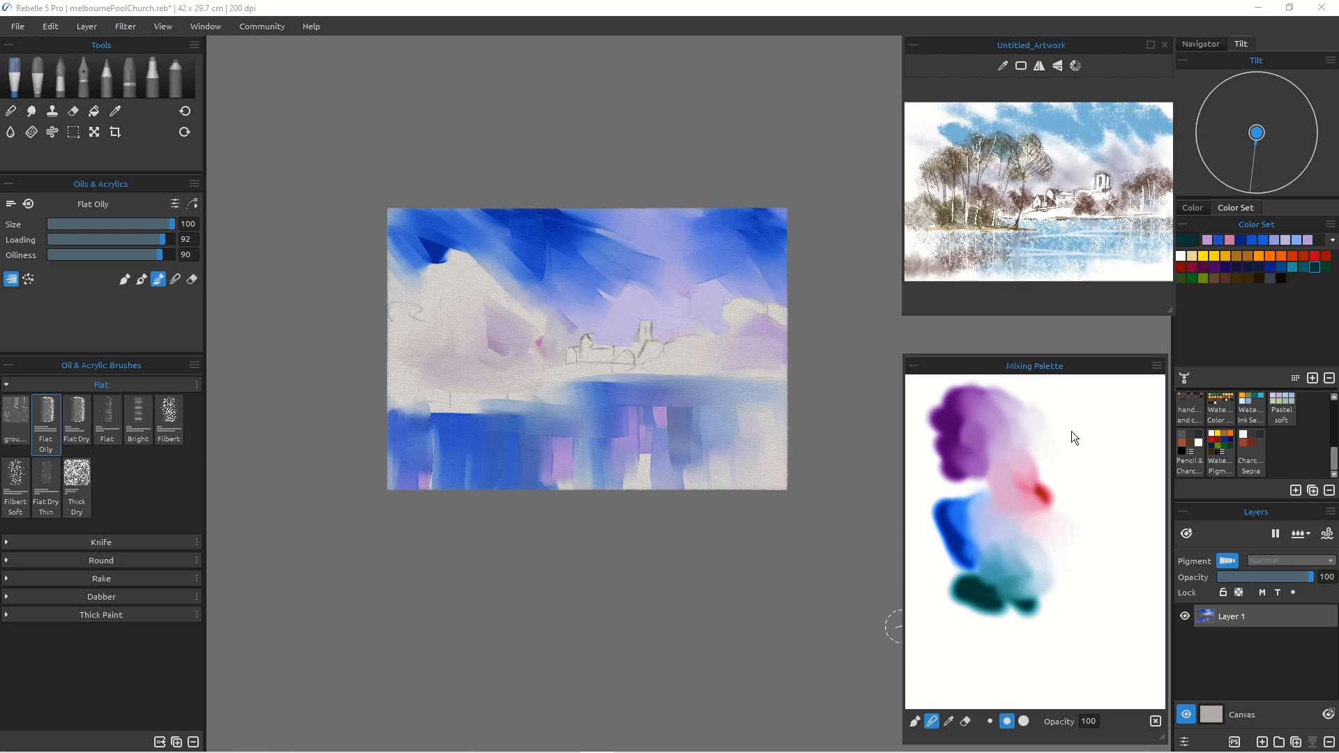
Step: Add brownish red beside the teal on the mixing palette and blend the two into muted greys
click(1305, 257)
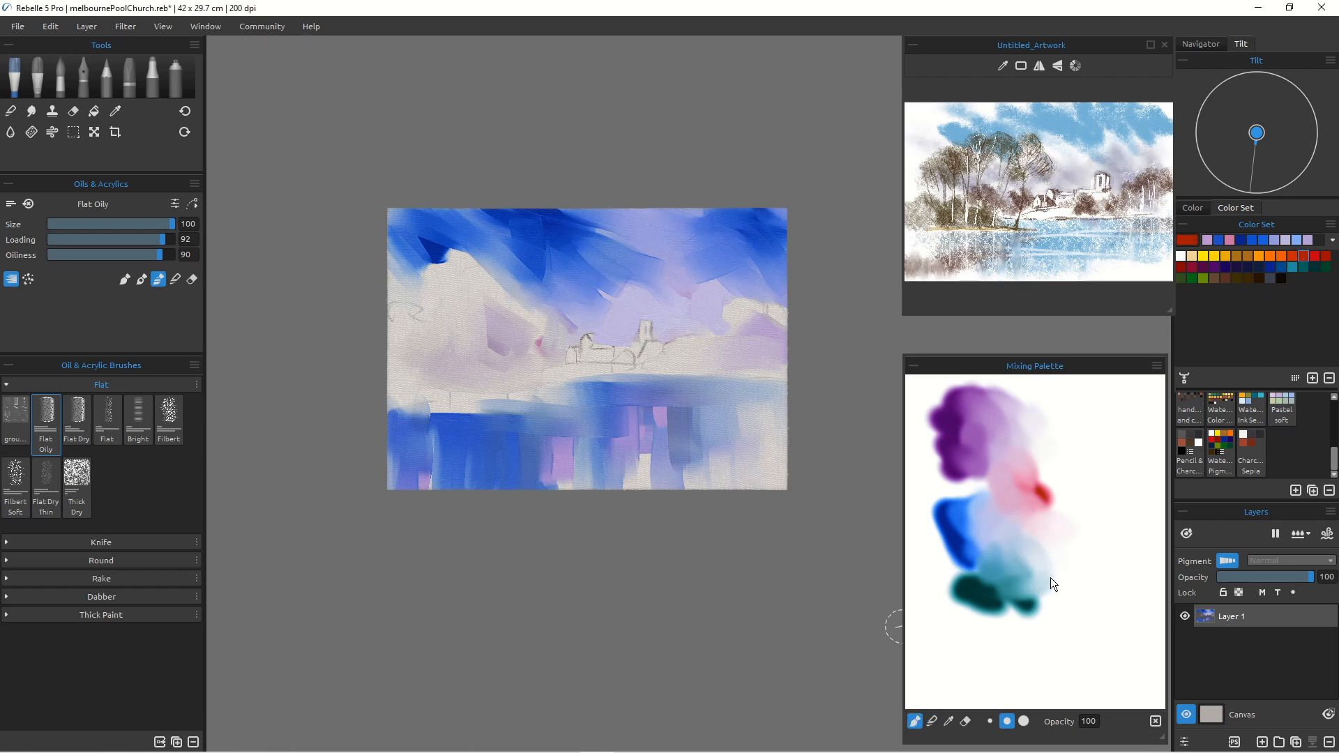
drag(1051, 583, 1041, 586)
click(930, 722)
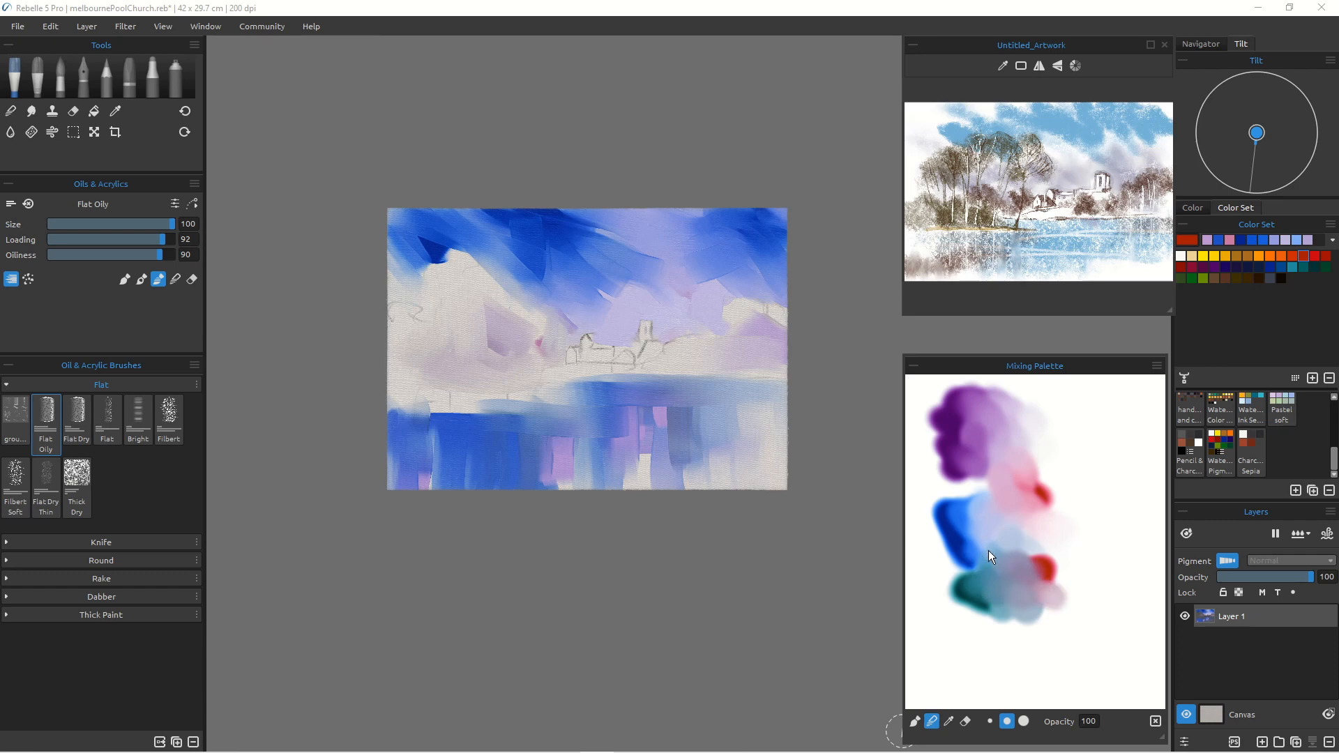
Step: Sample greyish purples from the mixing palette and block in the tree mass on the right bank, blending it towards the church
click(947, 715)
click(1012, 567)
drag(731, 327, 756, 310)
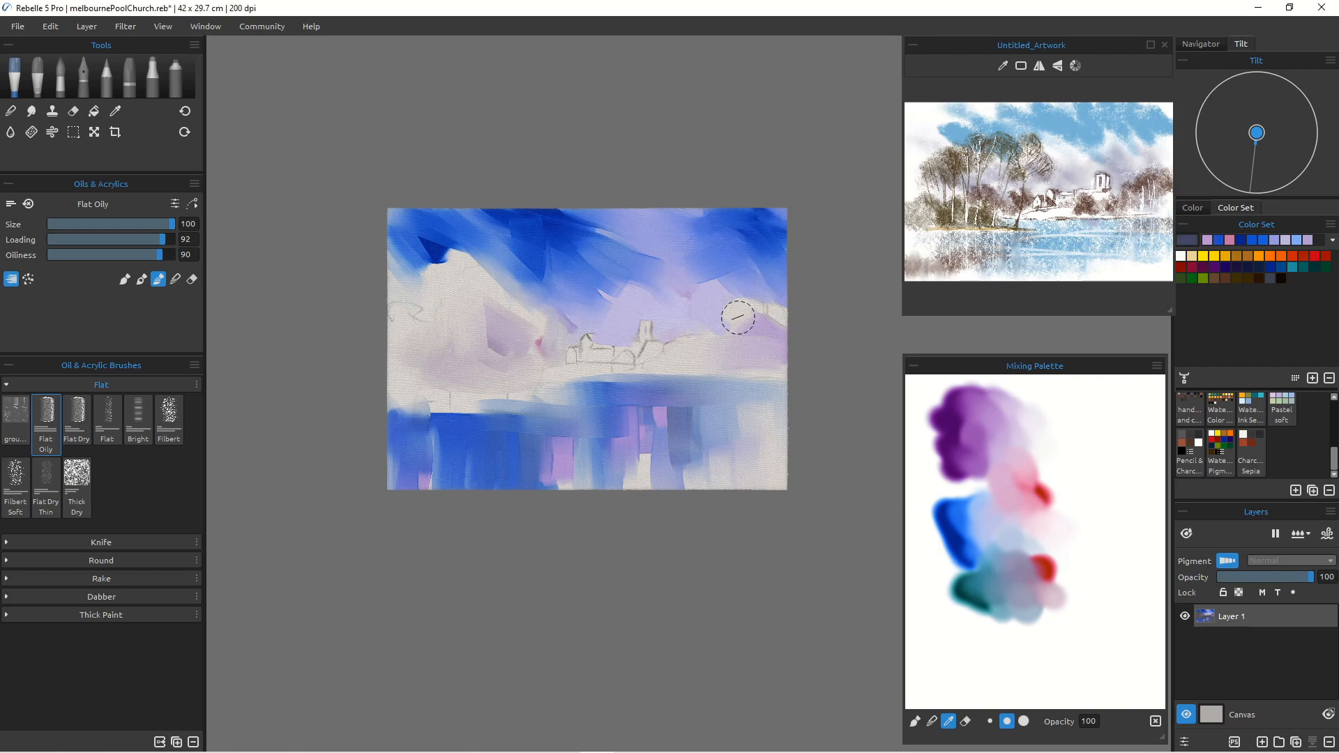
mouse_move(630, 375)
mouse_down()
mouse_move(648, 356)
mouse_move(631, 391)
mouse_move(565, 425)
mouse_up()
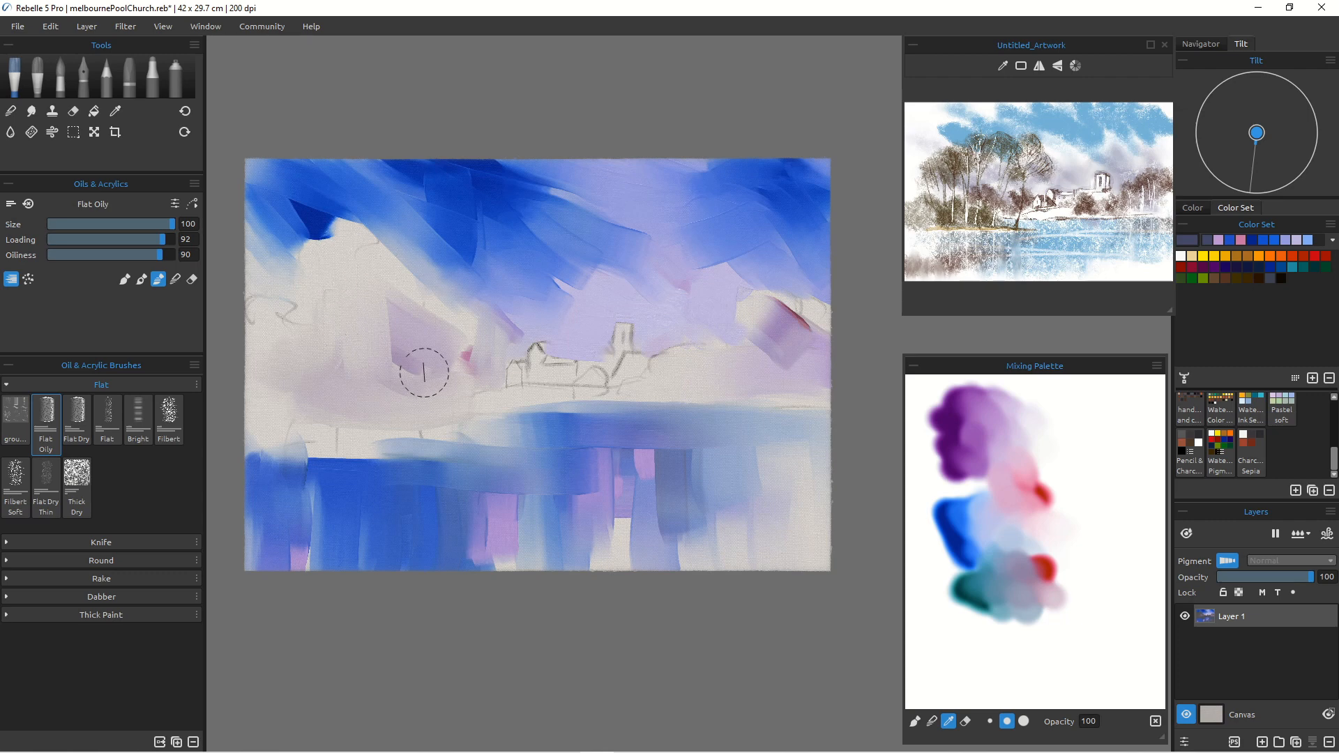
mouse_move(800, 313)
mouse_down()
mouse_move(781, 342)
mouse_move(819, 327)
mouse_up()
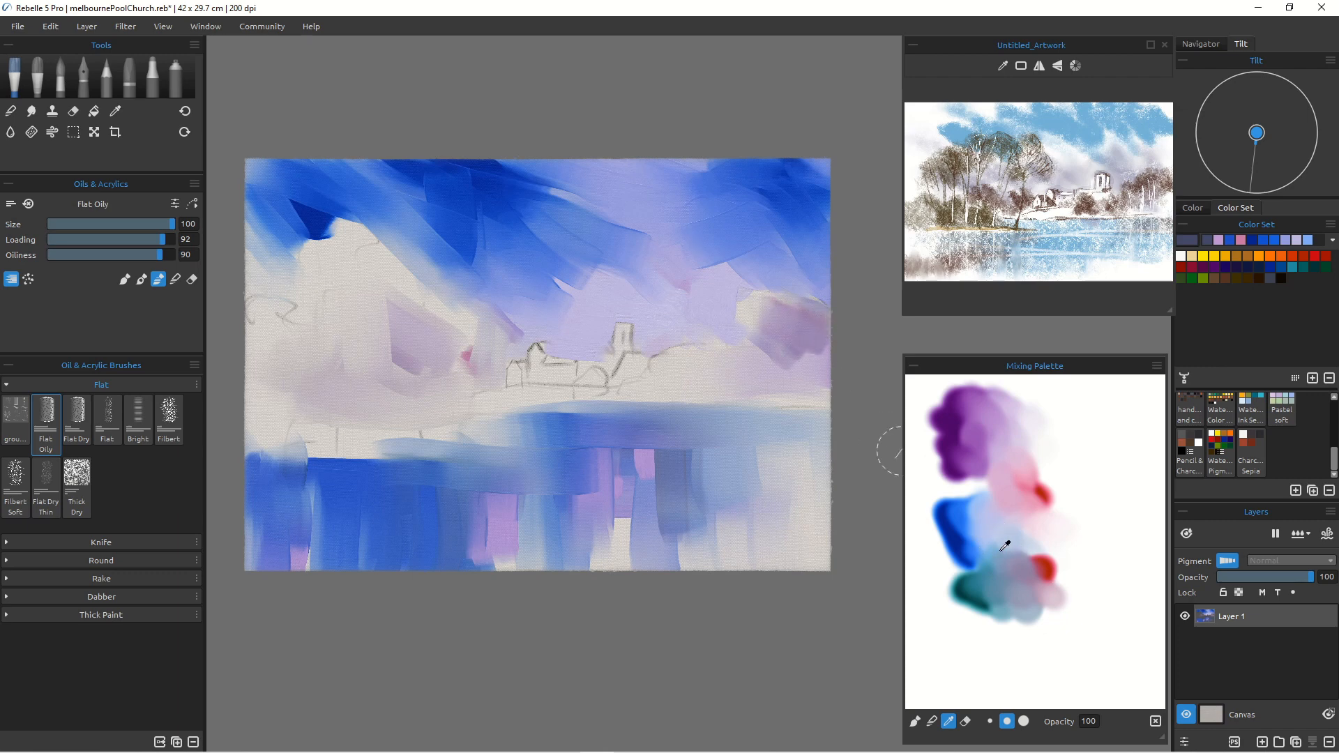
mouse_move(778, 345)
mouse_down()
mouse_move(783, 328)
mouse_move(762, 316)
mouse_move(766, 335)
mouse_move(802, 322)
mouse_move(820, 334)
mouse_move(767, 335)
mouse_move(725, 362)
mouse_move(802, 364)
mouse_up()
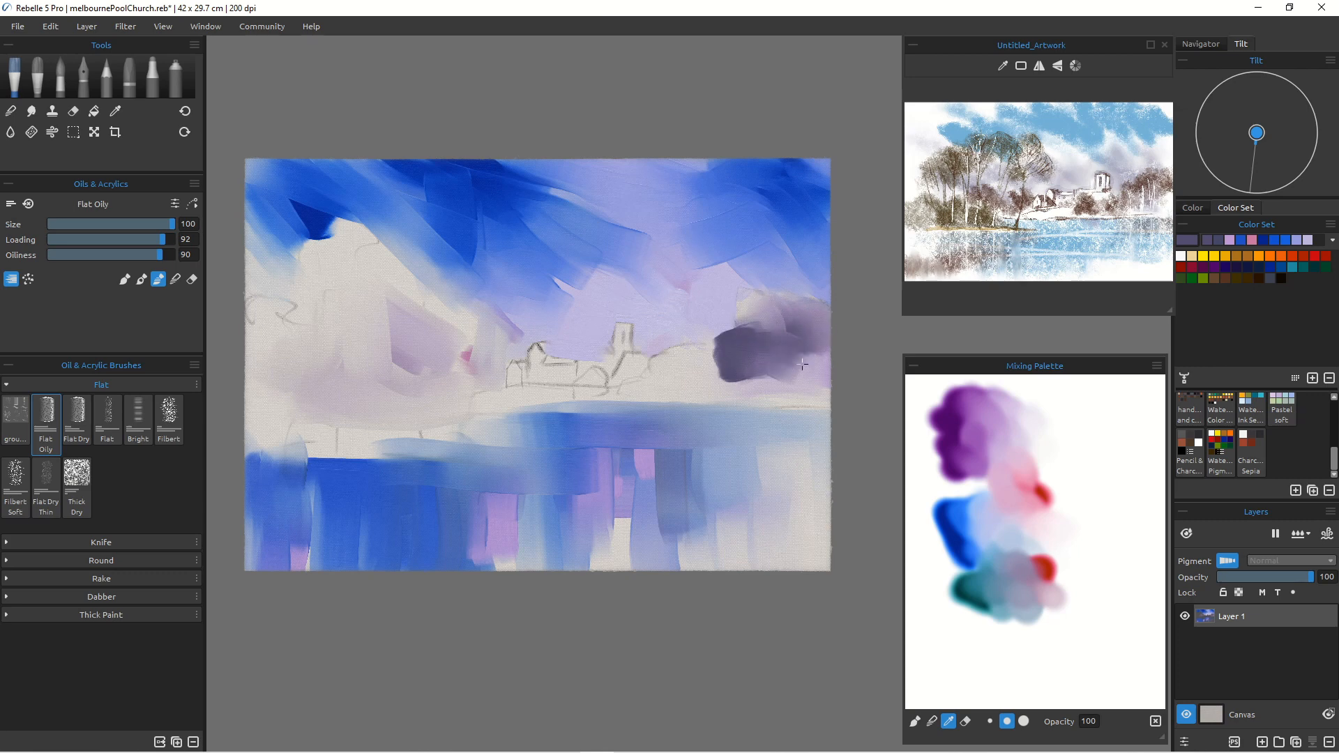
mouse_move(753, 314)
mouse_down()
mouse_move(773, 340)
mouse_move(824, 317)
mouse_move(732, 362)
mouse_move(669, 366)
mouse_move(703, 346)
mouse_move(717, 359)
mouse_move(721, 339)
mouse_move(726, 359)
mouse_move(675, 376)
mouse_up()
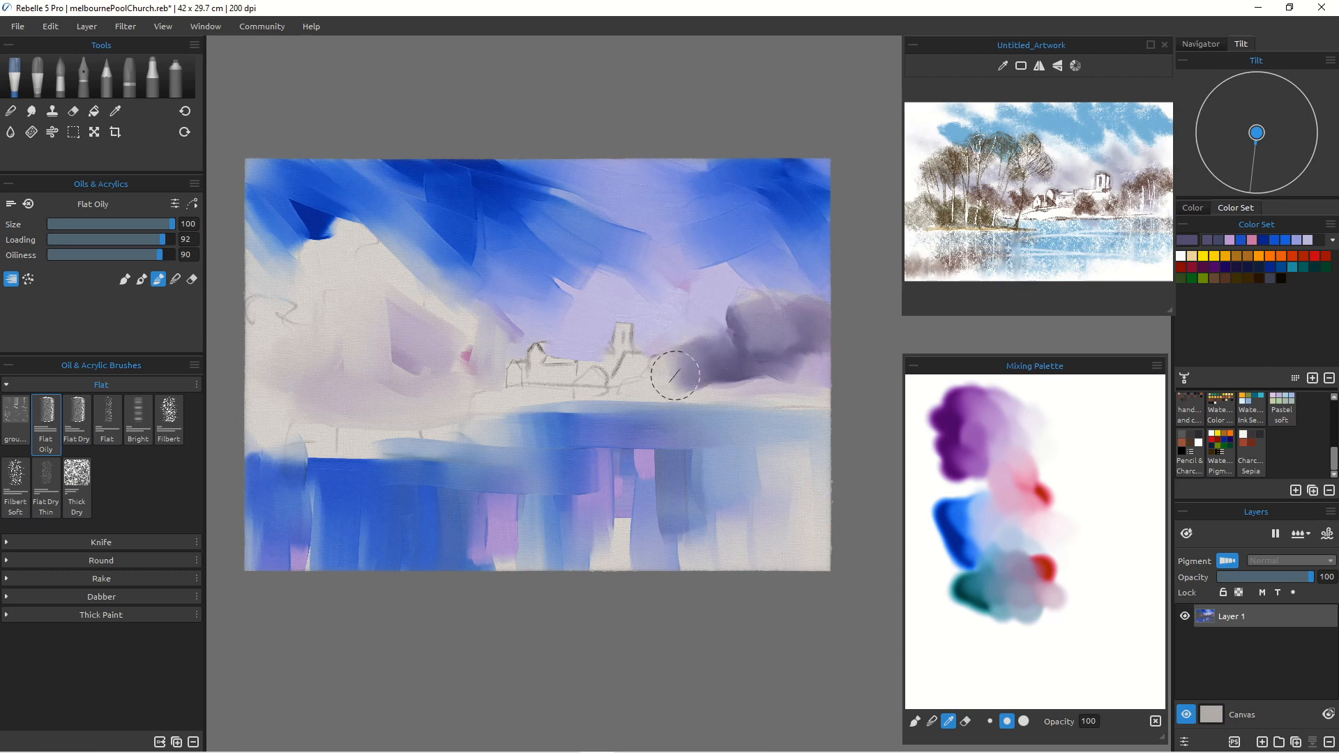
Step: Reduce the brush to size 60 and shape the purple trees along the right bank up to the church
key(bracketleft)
key(bracketleft)
key(bracketleft)
key(bracketleft)
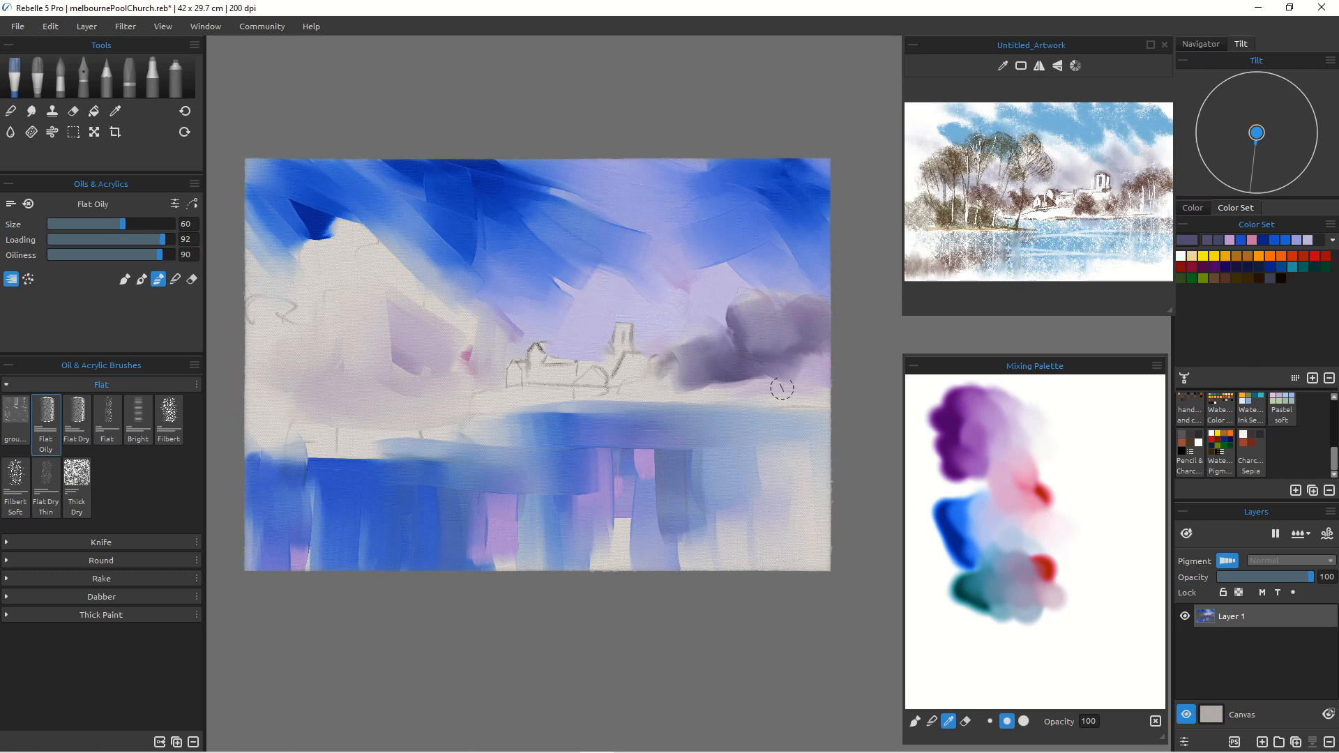
mouse_move(734, 361)
mouse_down()
mouse_move(813, 387)
mouse_move(772, 401)
mouse_move(715, 380)
mouse_move(703, 386)
mouse_move(730, 383)
mouse_move(642, 386)
mouse_move(641, 371)
mouse_move(684, 385)
mouse_up()
Step: Sample dark teal from the mixing palette and block in the foliage of the large trees on the left
click(975, 584)
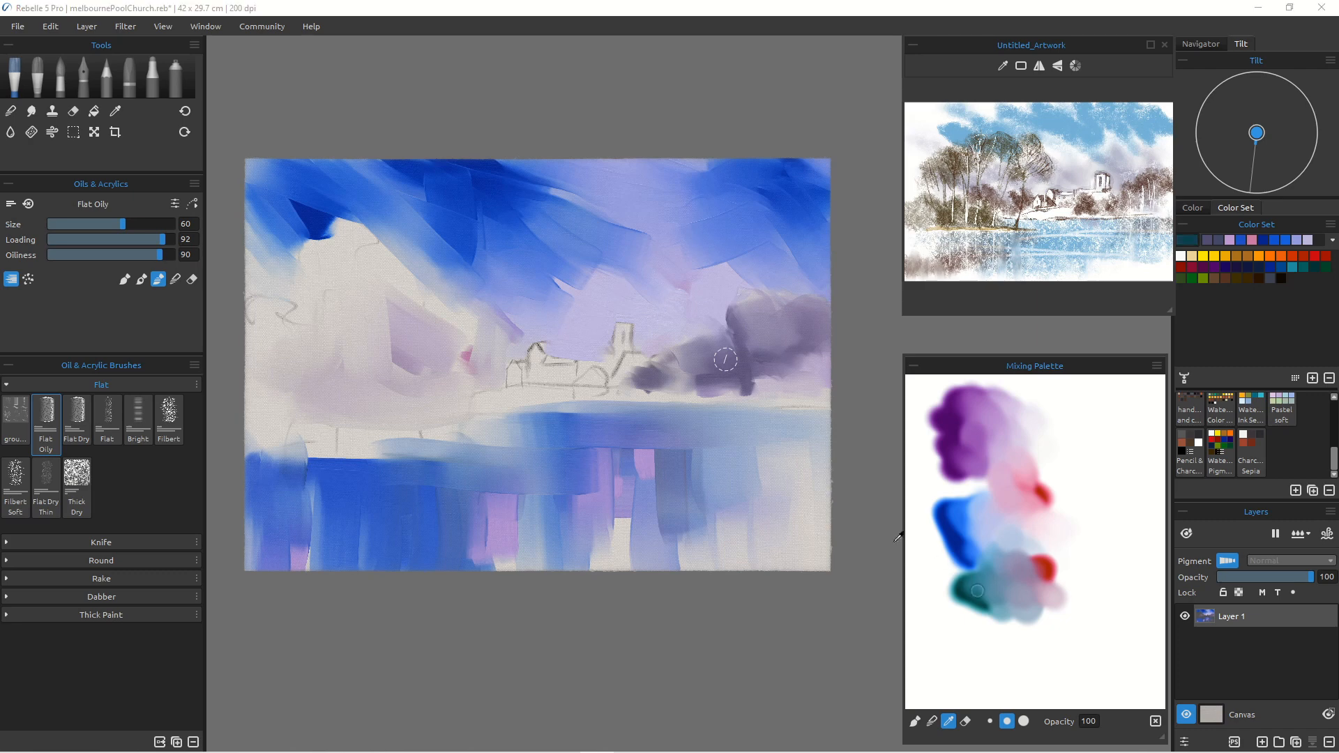
mouse_move(398, 285)
mouse_down()
mouse_move(351, 234)
mouse_move(387, 254)
mouse_move(405, 293)
mouse_move(446, 304)
mouse_move(421, 281)
mouse_move(446, 294)
mouse_move(441, 320)
mouse_move(466, 325)
mouse_up()
mouse_move(410, 279)
mouse_down()
mouse_move(447, 290)
mouse_move(440, 258)
mouse_move(463, 320)
mouse_move(436, 324)
mouse_move(453, 345)
mouse_up()
mouse_move(324, 244)
mouse_down()
mouse_move(342, 293)
mouse_move(323, 252)
mouse_move(344, 232)
mouse_move(323, 249)
mouse_move(281, 243)
mouse_move(285, 270)
mouse_move(285, 255)
mouse_move(313, 263)
mouse_move(297, 295)
mouse_move(263, 249)
mouse_move(294, 257)
mouse_move(279, 282)
mouse_move(278, 265)
mouse_move(282, 293)
mouse_move(319, 306)
mouse_move(324, 278)
mouse_move(348, 271)
mouse_move(410, 318)
mouse_move(278, 293)
mouse_move(265, 304)
mouse_move(233, 281)
mouse_move(372, 295)
mouse_move(421, 322)
mouse_move(455, 309)
mouse_move(485, 319)
mouse_move(493, 304)
mouse_move(409, 372)
mouse_move(388, 362)
mouse_move(370, 292)
mouse_move(389, 290)
mouse_move(376, 354)
mouse_move(295, 320)
mouse_move(284, 348)
mouse_move(305, 321)
mouse_up()
Step: Sample light blue from the mixing palette and brush it along the lower edge of the teal trees
click(1015, 531)
click(983, 529)
mouse_move(334, 373)
mouse_down()
mouse_move(345, 303)
mouse_move(363, 300)
mouse_move(391, 361)
mouse_move(429, 380)
mouse_move(342, 348)
mouse_move(276, 363)
mouse_move(261, 313)
mouse_move(328, 303)
mouse_move(387, 376)
mouse_move(457, 358)
mouse_up()
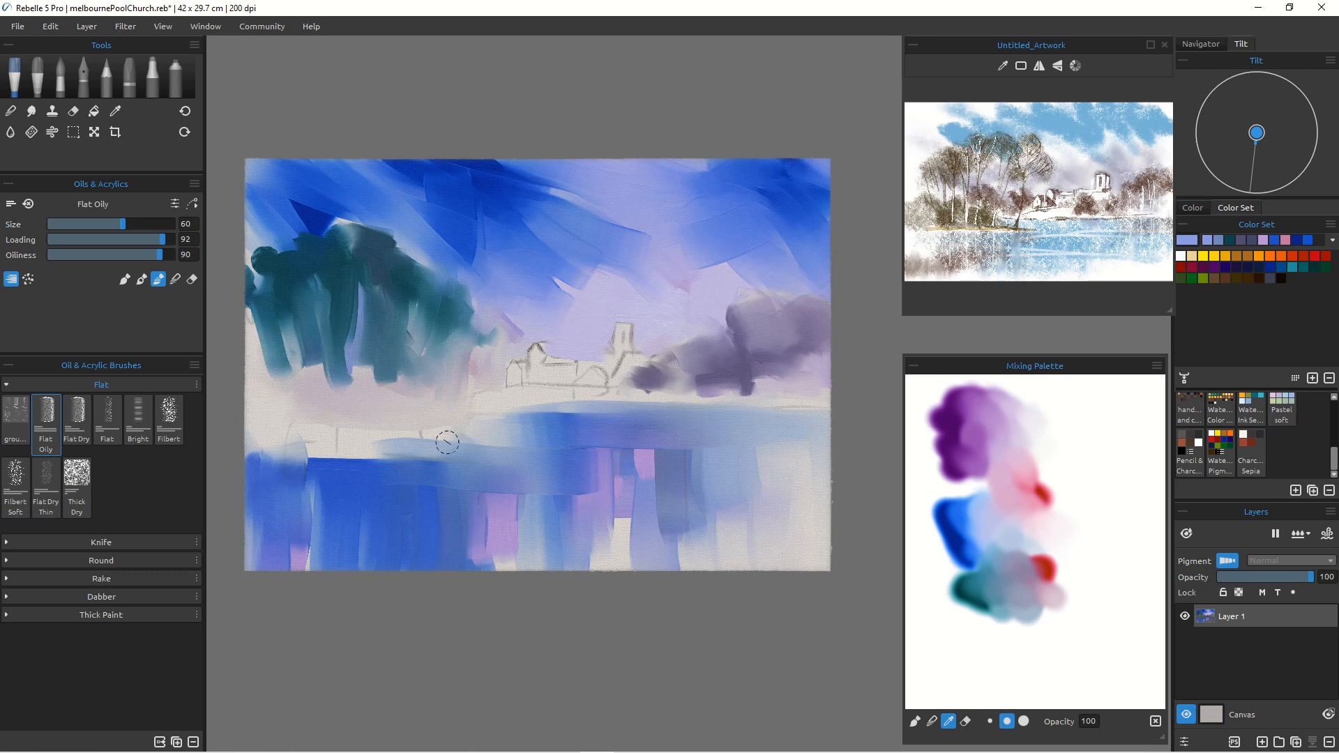
Step: Brush light blue and sampled dark teal accents into the purple trees on the right bank
mouse_move(447, 442)
mouse_down()
mouse_move(424, 346)
mouse_move(420, 389)
mouse_move(382, 350)
mouse_move(361, 391)
mouse_move(339, 357)
mouse_move(342, 293)
mouse_move(366, 318)
mouse_up()
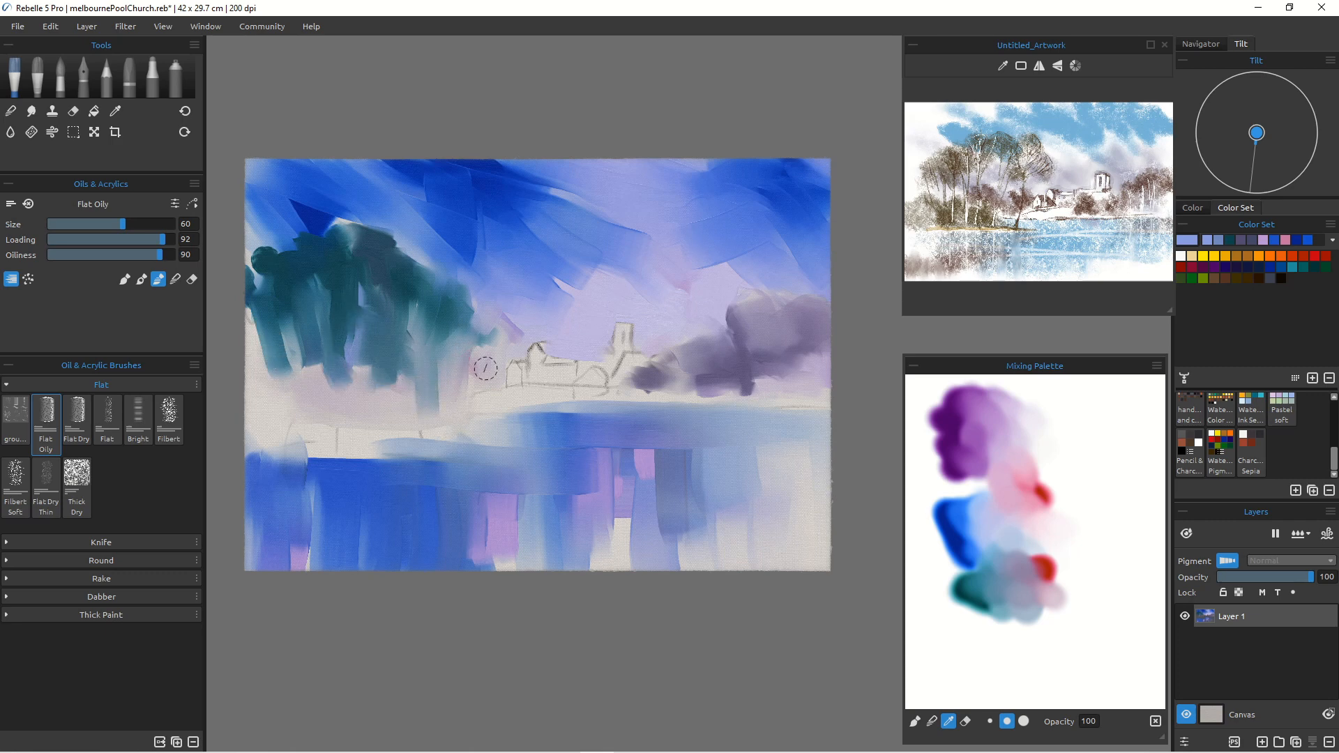
drag(785, 344, 803, 371)
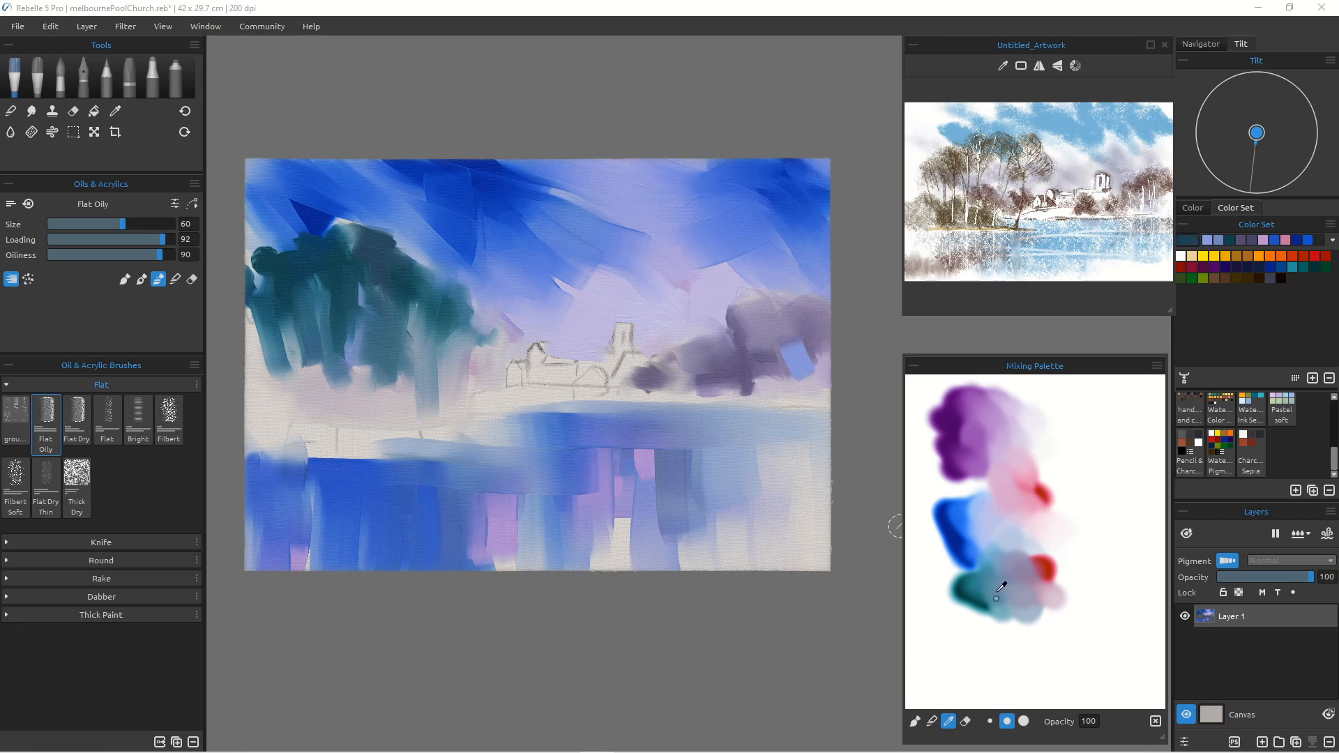
mouse_move(777, 325)
mouse_down()
mouse_move(798, 364)
mouse_move(826, 366)
mouse_move(801, 328)
mouse_move(795, 363)
mouse_move(810, 325)
mouse_up()
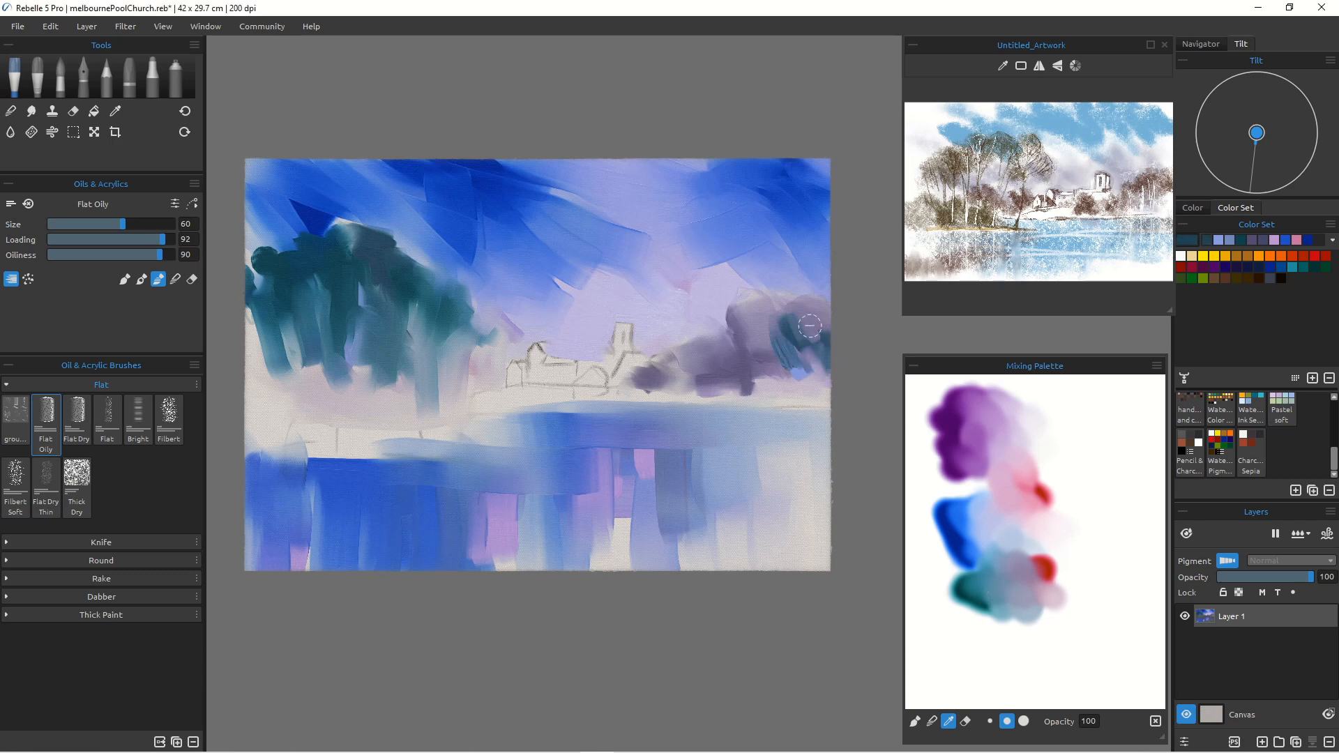
mouse_move(789, 374)
mouse_down()
mouse_move(760, 335)
mouse_move(739, 339)
mouse_move(744, 369)
mouse_up()
Step: Sample pinks, purple and greyish purple from the mixing palette and paint the undergrowth beneath the large left trees
click(1010, 455)
mouse_move(503, 384)
mouse_down()
mouse_move(494, 348)
mouse_move(498, 364)
mouse_move(463, 373)
mouse_move(481, 383)
mouse_move(485, 344)
mouse_move(486, 369)
mouse_move(451, 365)
mouse_move(442, 389)
mouse_move(465, 356)
mouse_move(473, 381)
mouse_move(439, 388)
mouse_up()
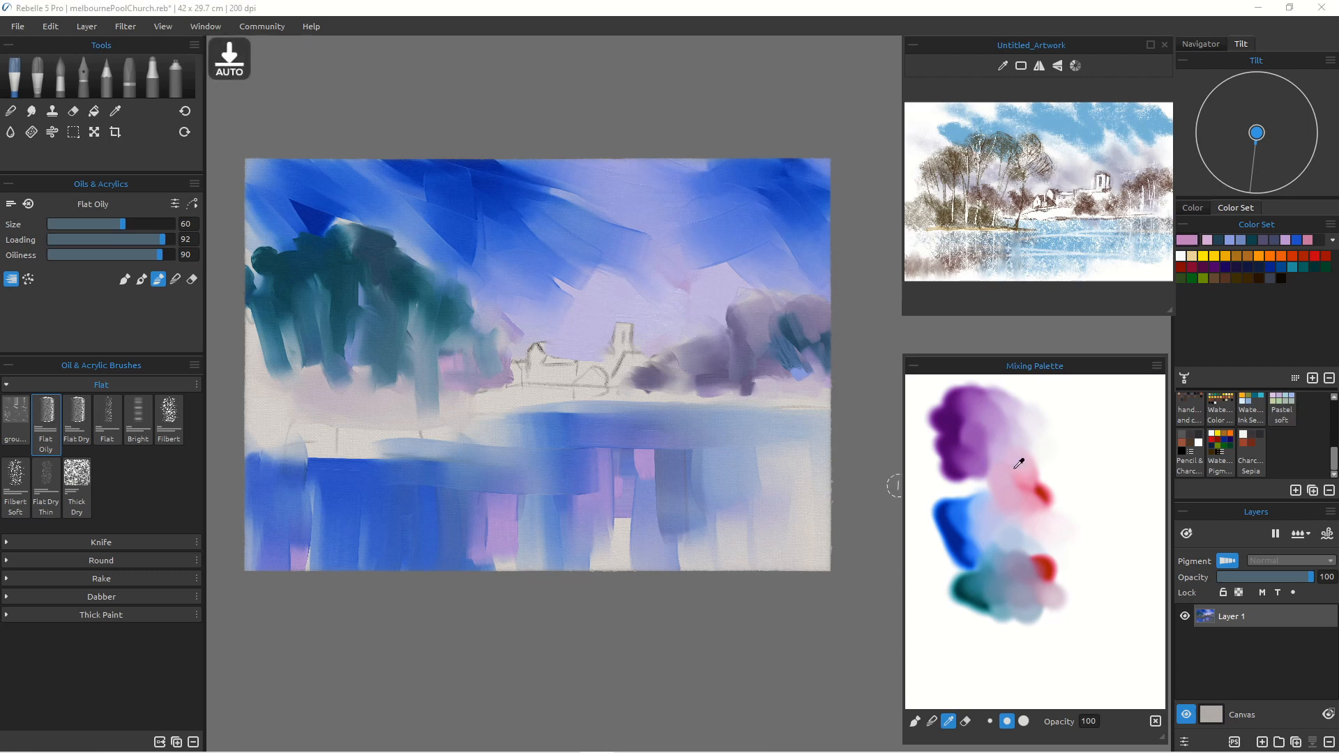
click(1018, 463)
mouse_move(424, 367)
mouse_down()
mouse_move(365, 375)
mouse_move(545, 364)
mouse_move(401, 372)
mouse_move(383, 352)
mouse_move(406, 368)
mouse_move(356, 365)
mouse_move(471, 367)
mouse_move(386, 370)
mouse_move(401, 352)
mouse_move(428, 372)
mouse_move(372, 366)
mouse_move(422, 373)
mouse_move(352, 380)
mouse_move(355, 346)
mouse_move(397, 382)
mouse_move(449, 387)
mouse_move(361, 368)
mouse_up()
click(971, 474)
click(1024, 562)
mouse_move(438, 386)
mouse_down()
mouse_move(373, 391)
mouse_move(357, 346)
mouse_move(397, 370)
mouse_move(340, 360)
mouse_move(335, 374)
mouse_move(314, 356)
mouse_move(314, 373)
mouse_move(280, 352)
mouse_move(346, 381)
mouse_move(301, 378)
mouse_up()
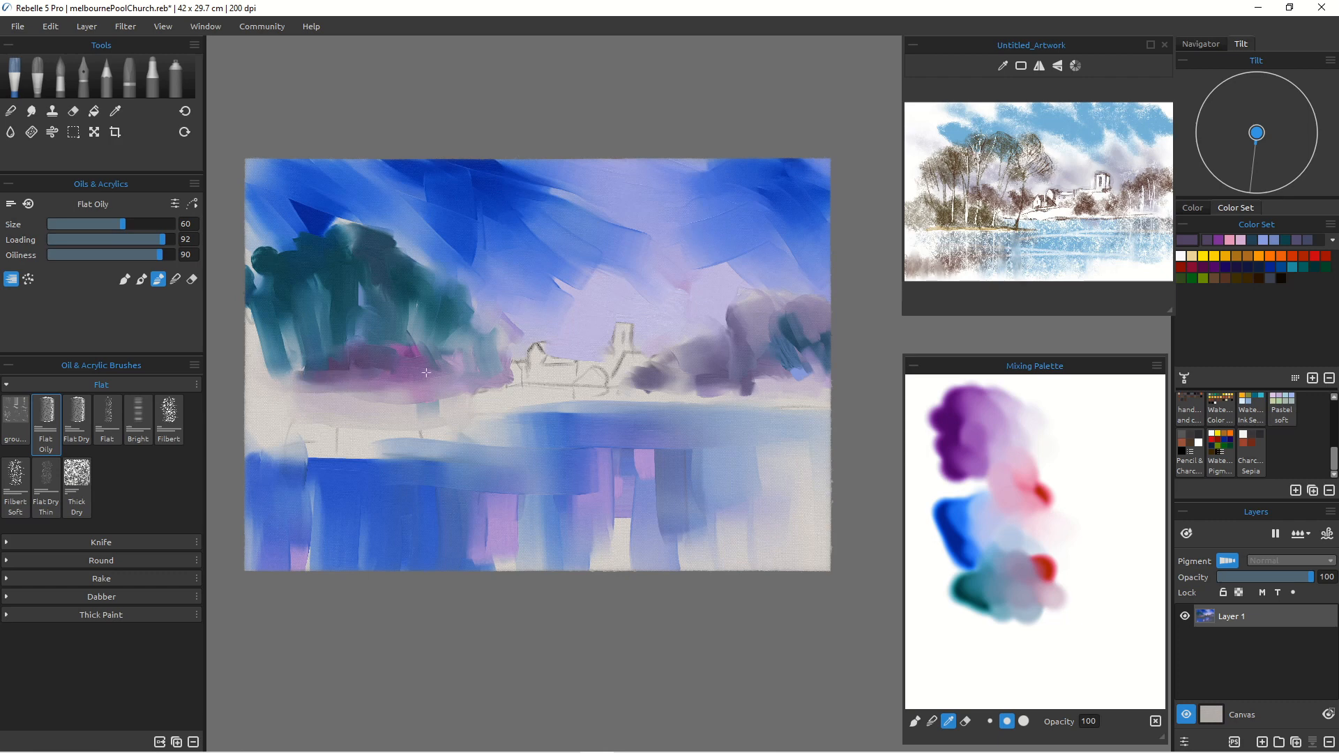
Step: Sample dark teal from the mixing palette and paint the bank below the left trees, blending it along the shoreline
click(975, 584)
mouse_move(262, 366)
mouse_down()
mouse_move(304, 395)
mouse_move(328, 381)
mouse_move(359, 403)
mouse_move(399, 407)
mouse_move(355, 384)
mouse_move(408, 402)
mouse_move(374, 378)
mouse_move(347, 396)
mouse_move(419, 396)
mouse_move(312, 406)
mouse_move(264, 375)
mouse_move(258, 388)
mouse_move(257, 357)
mouse_move(243, 369)
mouse_move(258, 318)
mouse_move(265, 412)
mouse_up()
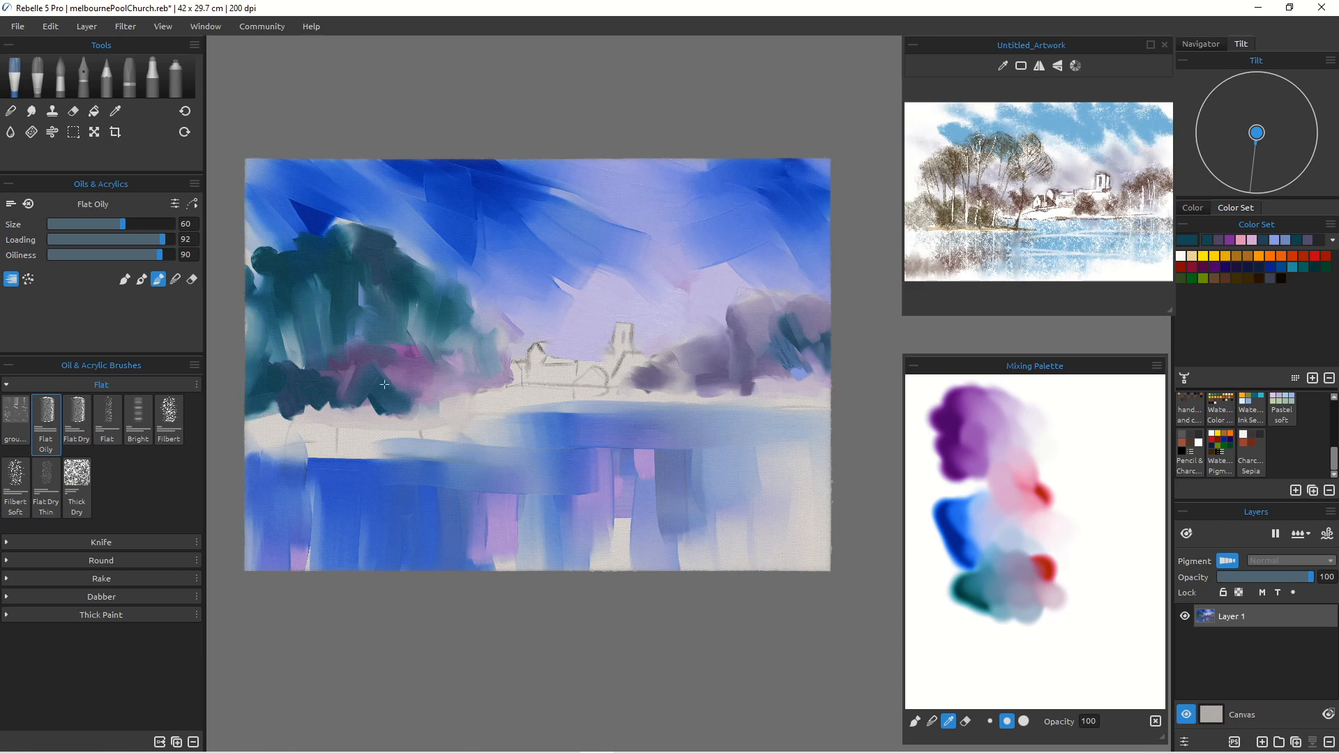
mouse_move(390, 380)
mouse_down()
mouse_move(440, 406)
mouse_move(447, 388)
mouse_move(457, 415)
mouse_move(486, 418)
mouse_move(392, 401)
mouse_move(372, 412)
mouse_move(474, 430)
mouse_move(319, 414)
mouse_move(349, 420)
mouse_move(318, 428)
mouse_move(292, 401)
mouse_move(244, 422)
mouse_up()
drag(369, 426, 474, 427)
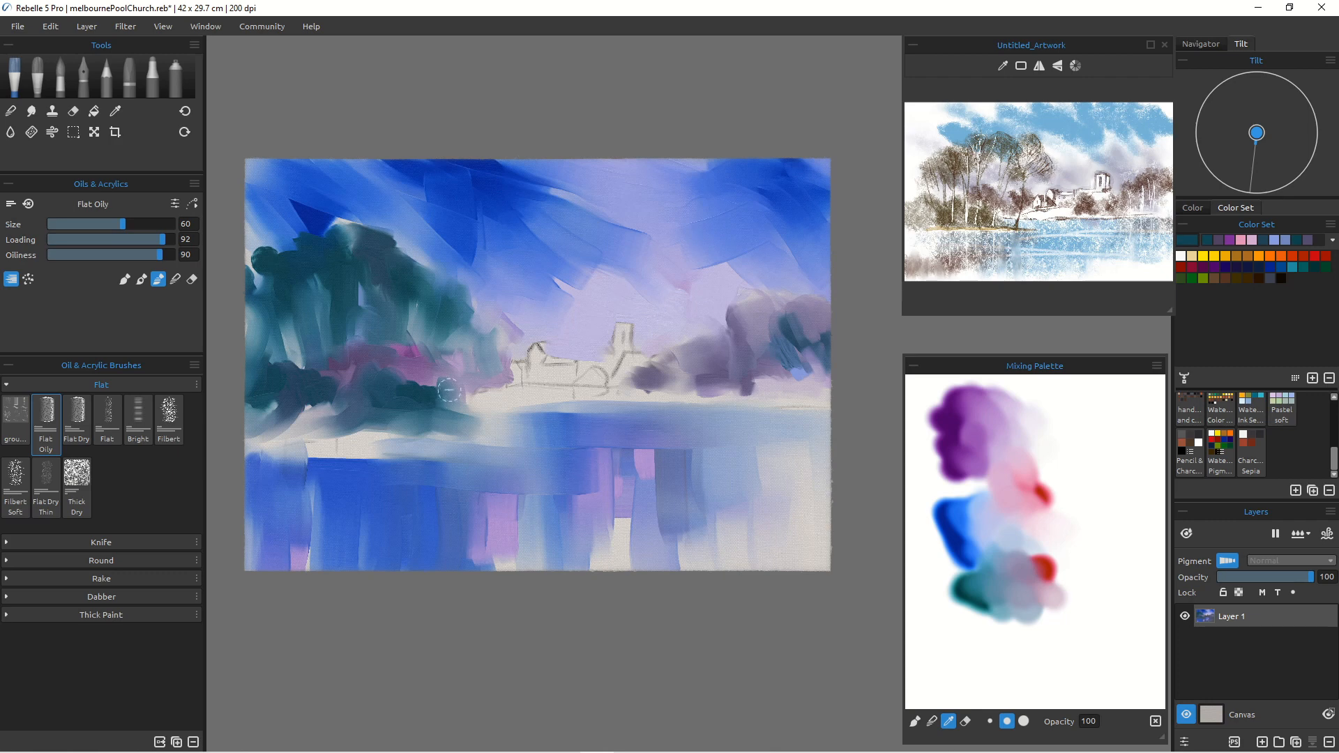
mouse_move(448, 390)
mouse_down()
mouse_move(439, 347)
mouse_move(450, 409)
mouse_move(472, 413)
mouse_move(434, 406)
mouse_move(425, 372)
mouse_up()
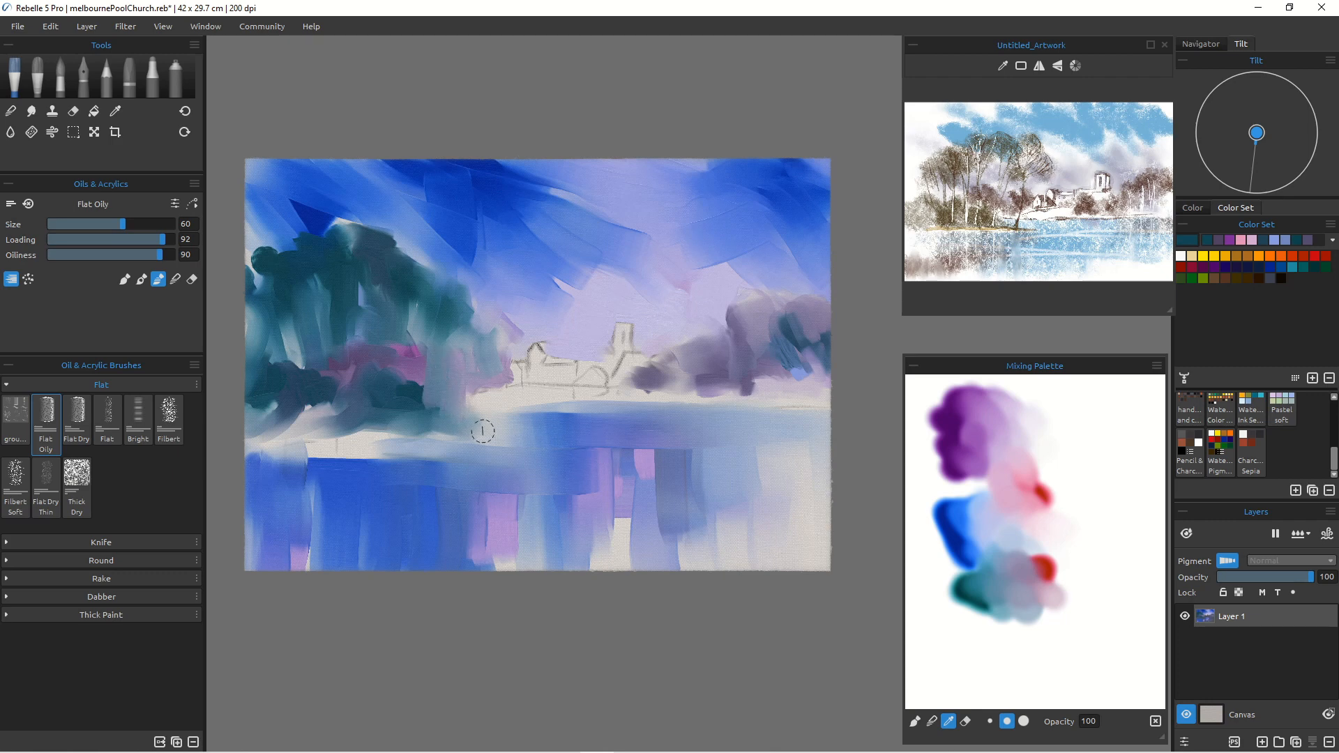
mouse_move(456, 433)
mouse_down()
mouse_move(271, 404)
mouse_move(349, 407)
mouse_up()
Step: Sample purple from the mixing palette and work it into the lower left trees, pulling the teal foliage down over the undergrowth
click(958, 427)
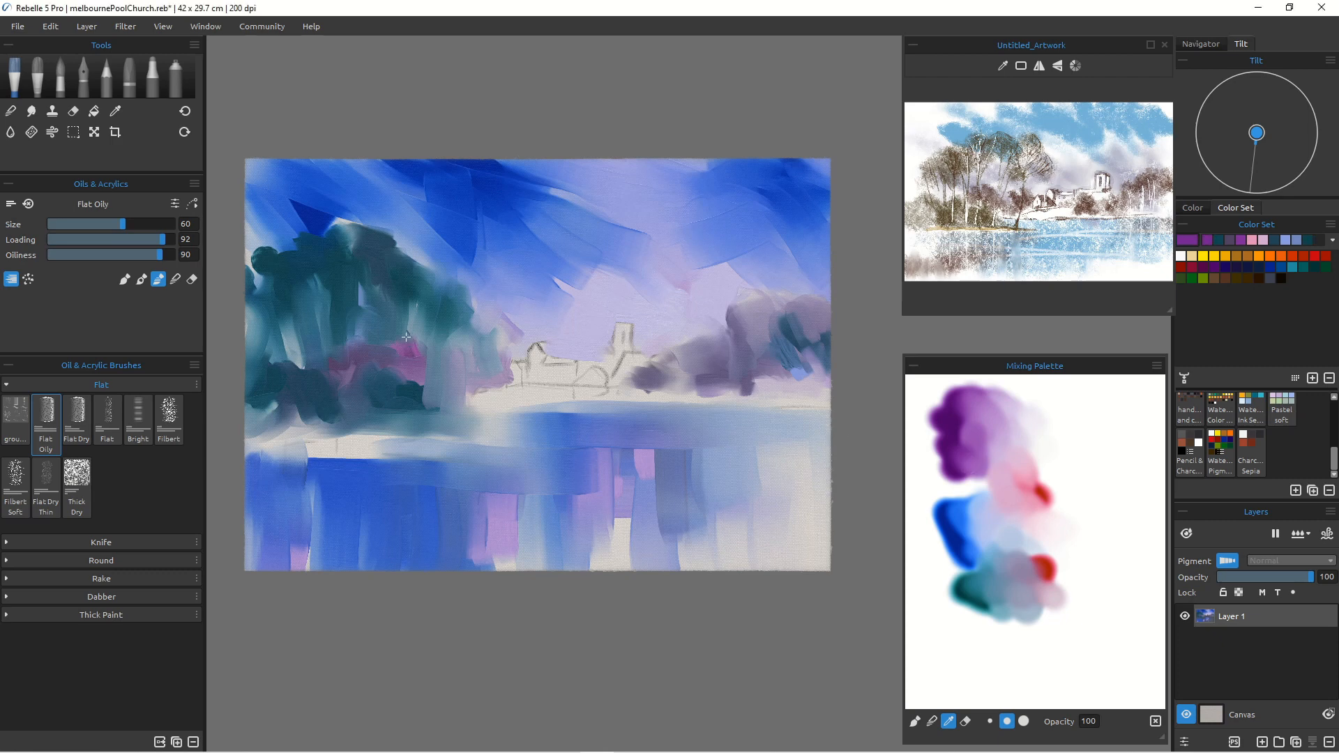
drag(404, 341, 401, 374)
mouse_move(418, 345)
mouse_down()
mouse_move(420, 378)
mouse_move(440, 373)
mouse_move(398, 387)
mouse_move(384, 343)
mouse_up()
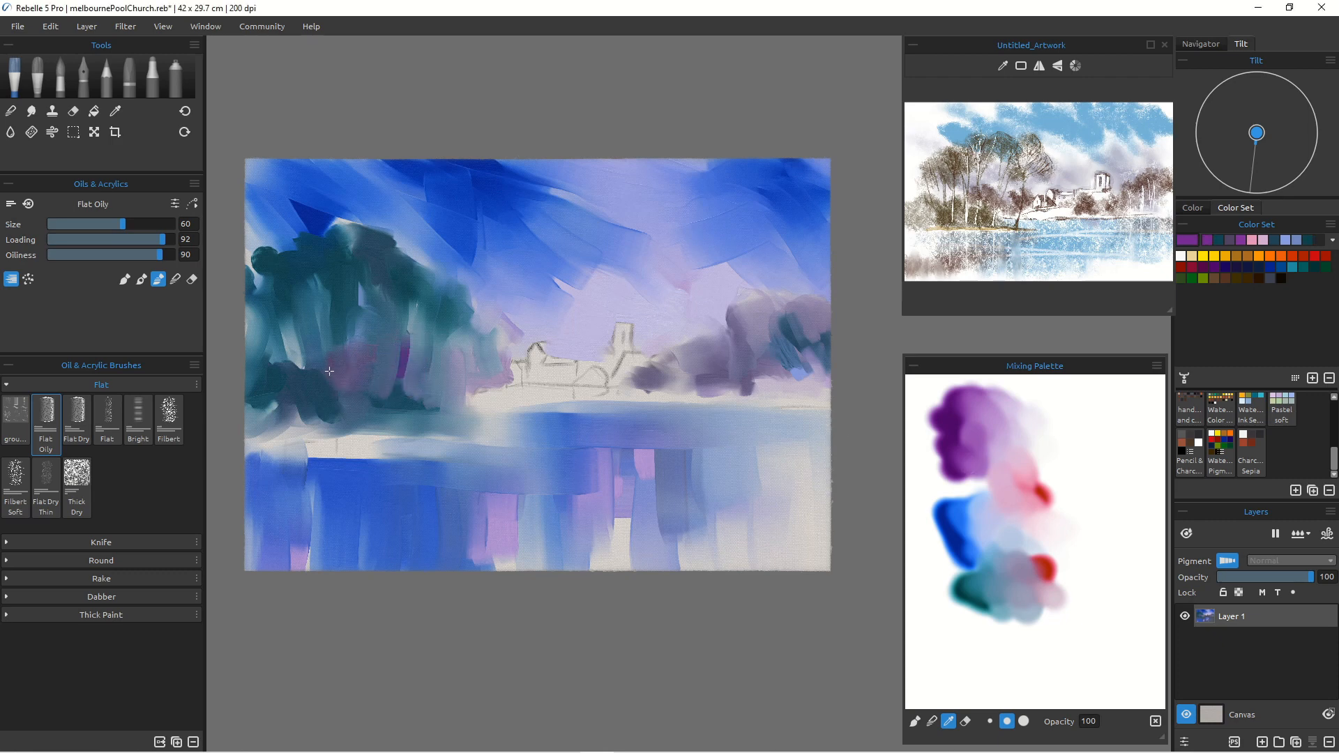
mouse_move(325, 311)
mouse_down()
mouse_move(314, 375)
mouse_move(274, 384)
mouse_up()
mouse_move(283, 306)
mouse_down()
mouse_move(296, 363)
mouse_move(323, 397)
mouse_move(257, 342)
mouse_move(254, 390)
mouse_move(291, 391)
mouse_up()
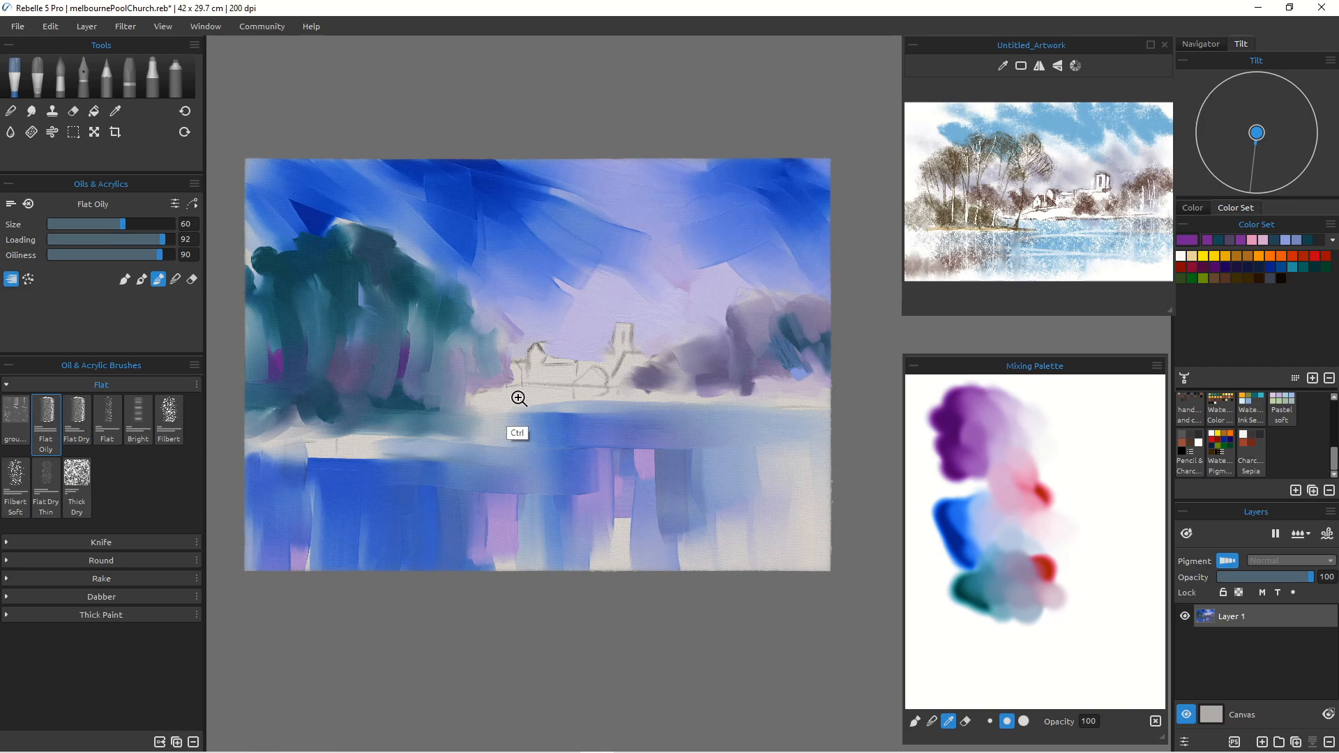
Step: Zoom in on the church and blend a pale cream swatch colour into the purple on the mixing palette
drag(545, 386, 568, 361)
drag(562, 456, 484, 487)
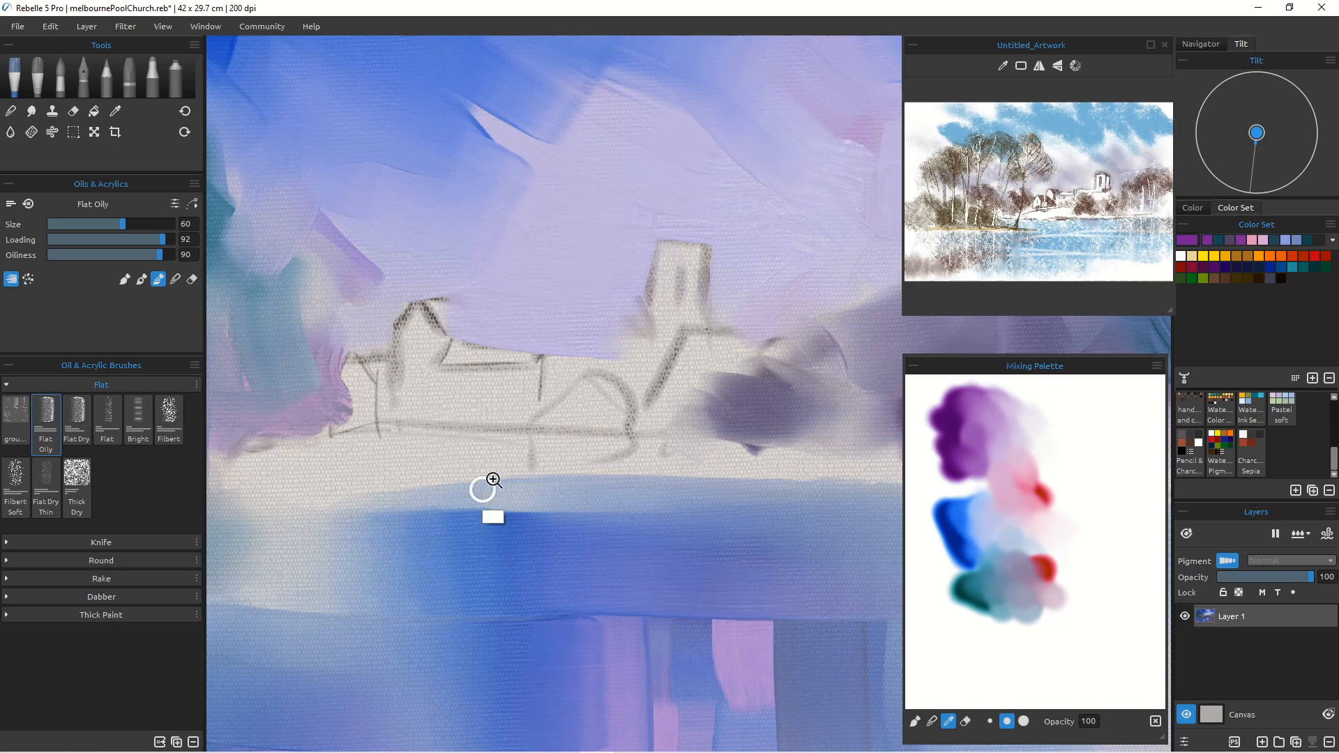
click(1194, 258)
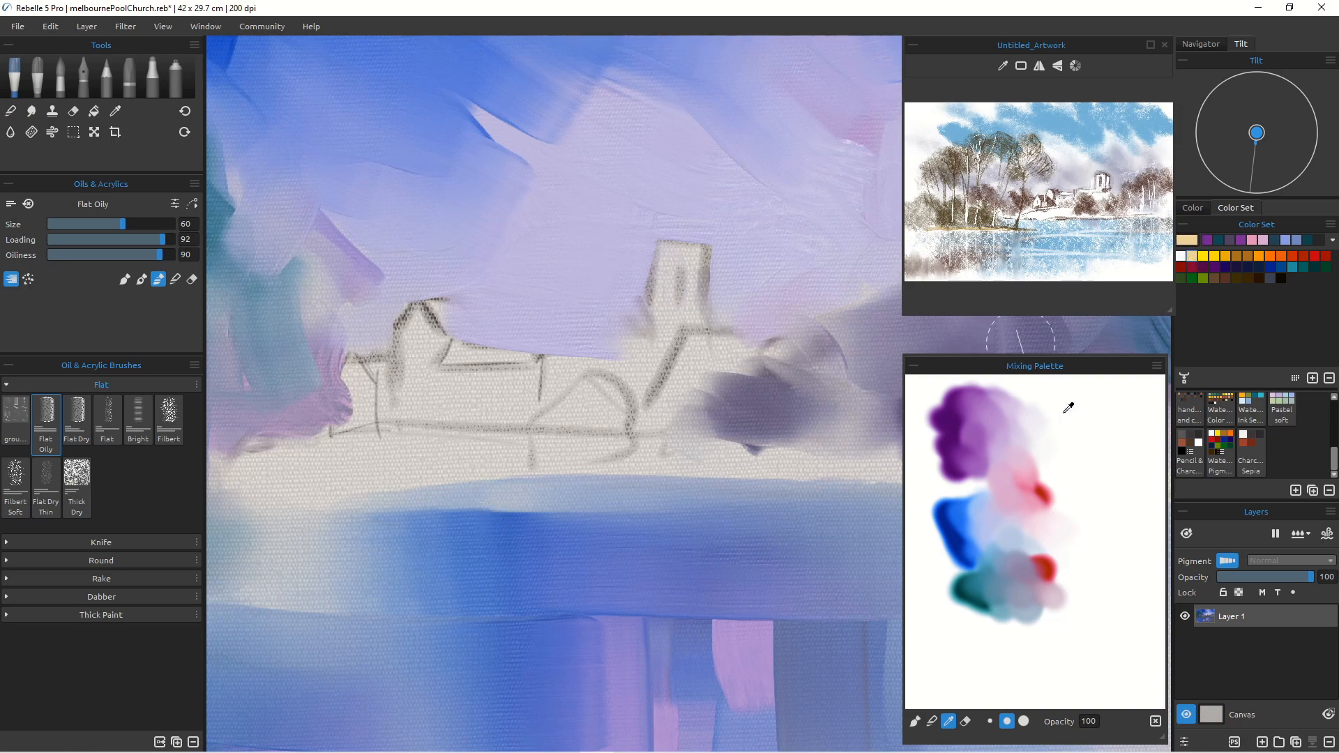
click(914, 723)
click(1067, 400)
mouse_move(1024, 416)
mouse_down()
mouse_move(1029, 388)
mouse_move(1010, 437)
mouse_up()
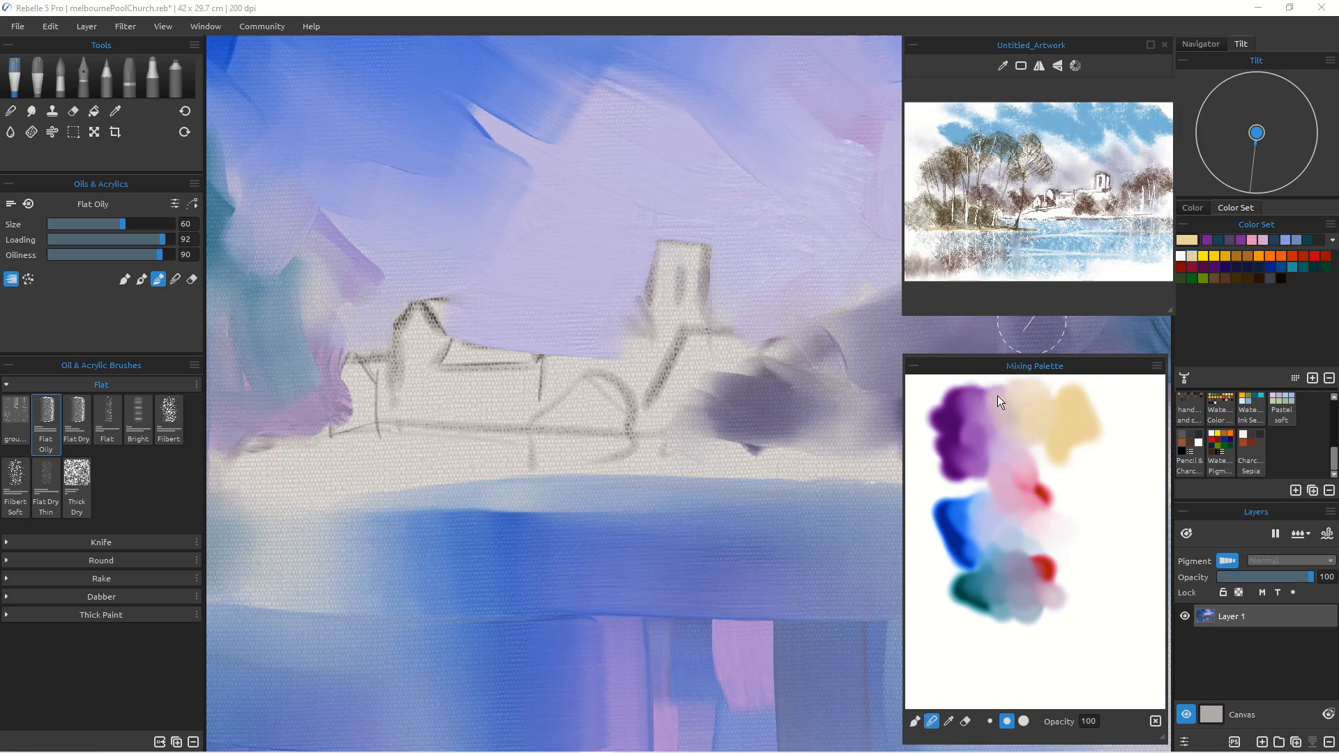
Step: Add white to the cream paint on the mixing palette and blend it into a lighter tint
click(949, 723)
click(1181, 256)
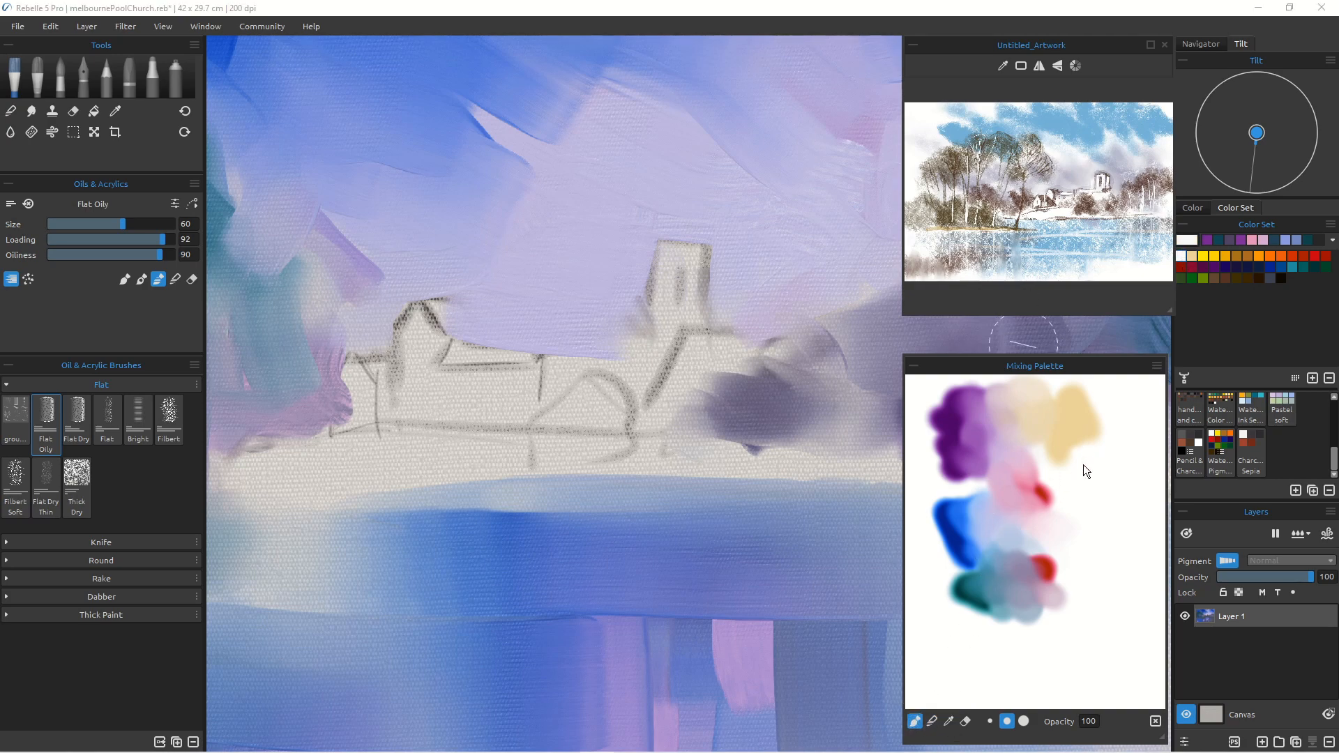
click(932, 722)
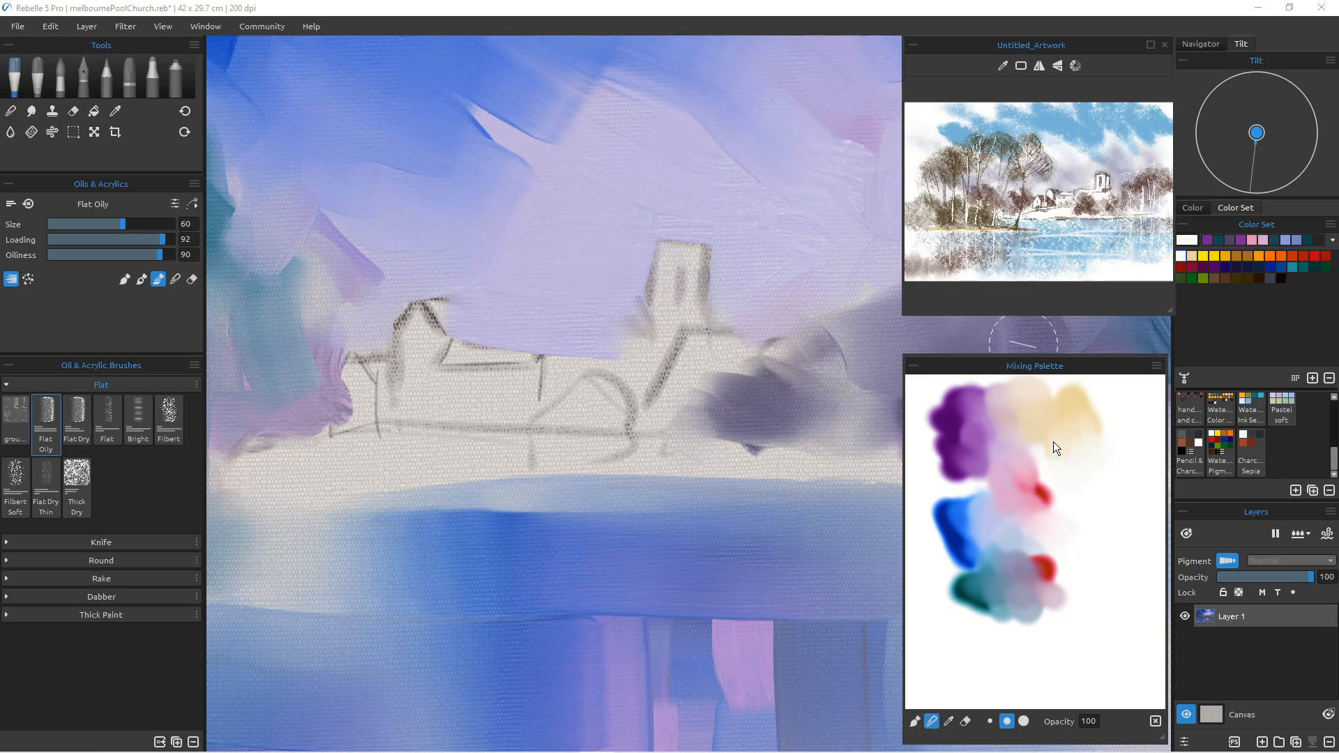
drag(1090, 445, 1078, 471)
click(915, 722)
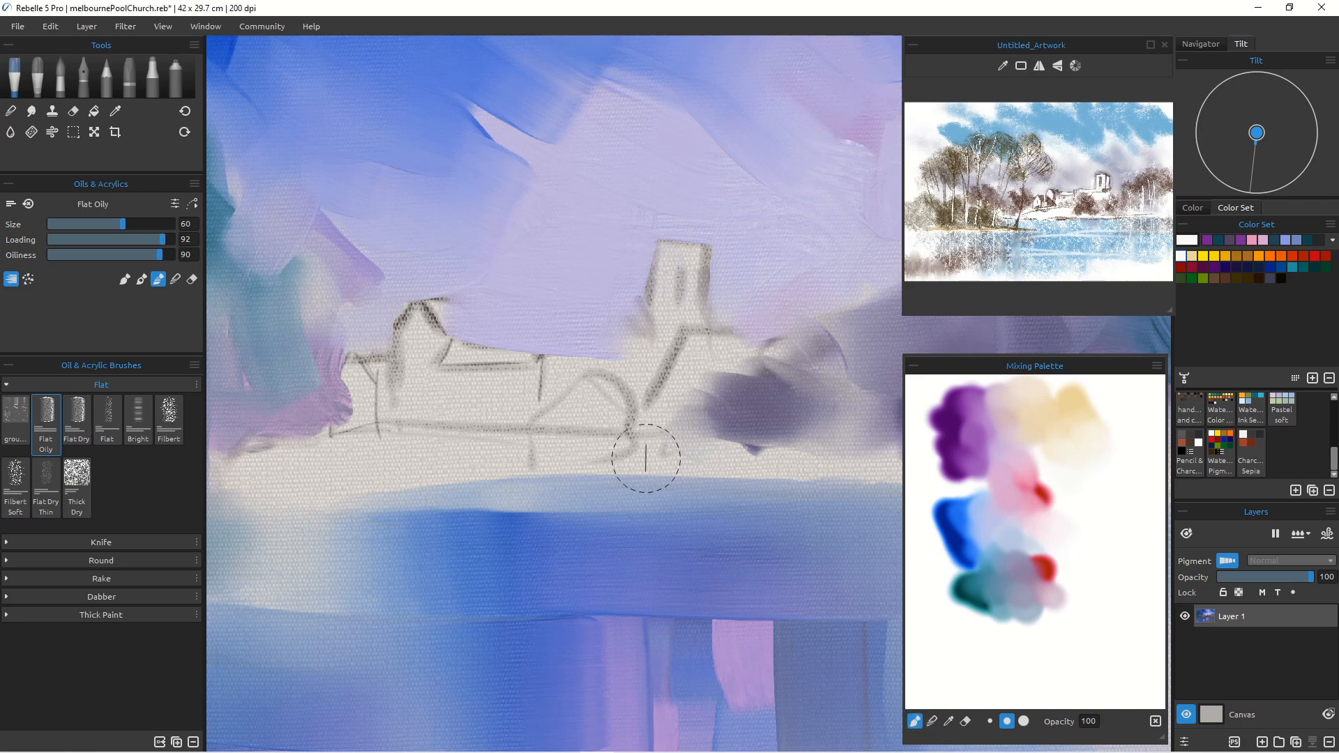
Step: Reduce the brush to size 25 and paint the church tower in white
key(bracketleft)
key(bracketleft)
key(bracketleft)
key(bracketleft)
key(bracketleft)
key(bracketleft)
key(bracketleft)
mouse_move(685, 258)
mouse_down()
mouse_move(698, 282)
mouse_move(671, 252)
mouse_move(673, 300)
mouse_up()
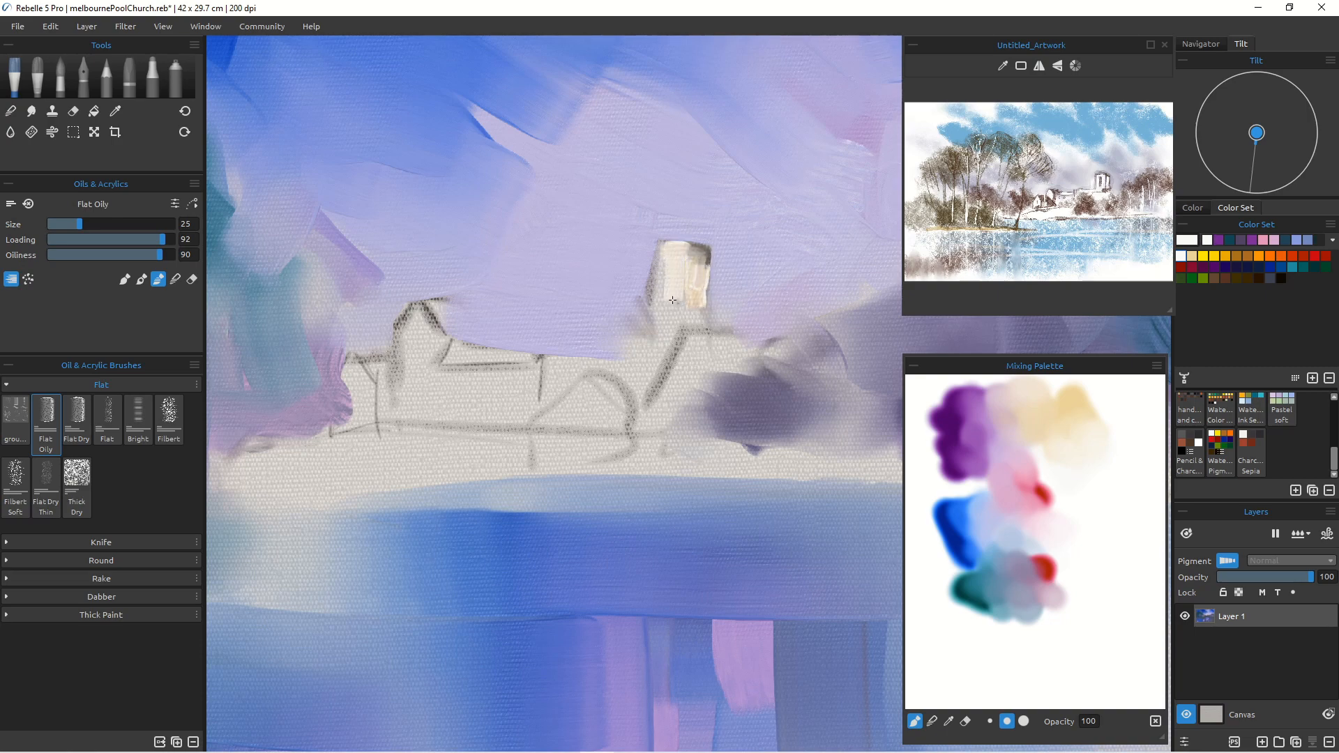
mouse_move(666, 252)
mouse_down()
mouse_move(665, 336)
mouse_move(696, 319)
mouse_up()
drag(701, 256, 700, 310)
Step: Paint the church's roofs and the adjoining low building in white
mouse_move(659, 258)
mouse_down()
mouse_move(658, 340)
mouse_move(677, 319)
mouse_move(642, 383)
mouse_up()
mouse_move(663, 328)
mouse_down()
mouse_move(673, 367)
mouse_move(694, 339)
mouse_move(667, 396)
mouse_move(705, 345)
mouse_move(681, 397)
mouse_move(679, 318)
mouse_move(694, 341)
mouse_move(782, 339)
mouse_up()
mouse_move(700, 353)
mouse_down()
mouse_move(682, 384)
mouse_move(714, 374)
mouse_move(701, 356)
mouse_move(670, 423)
mouse_up()
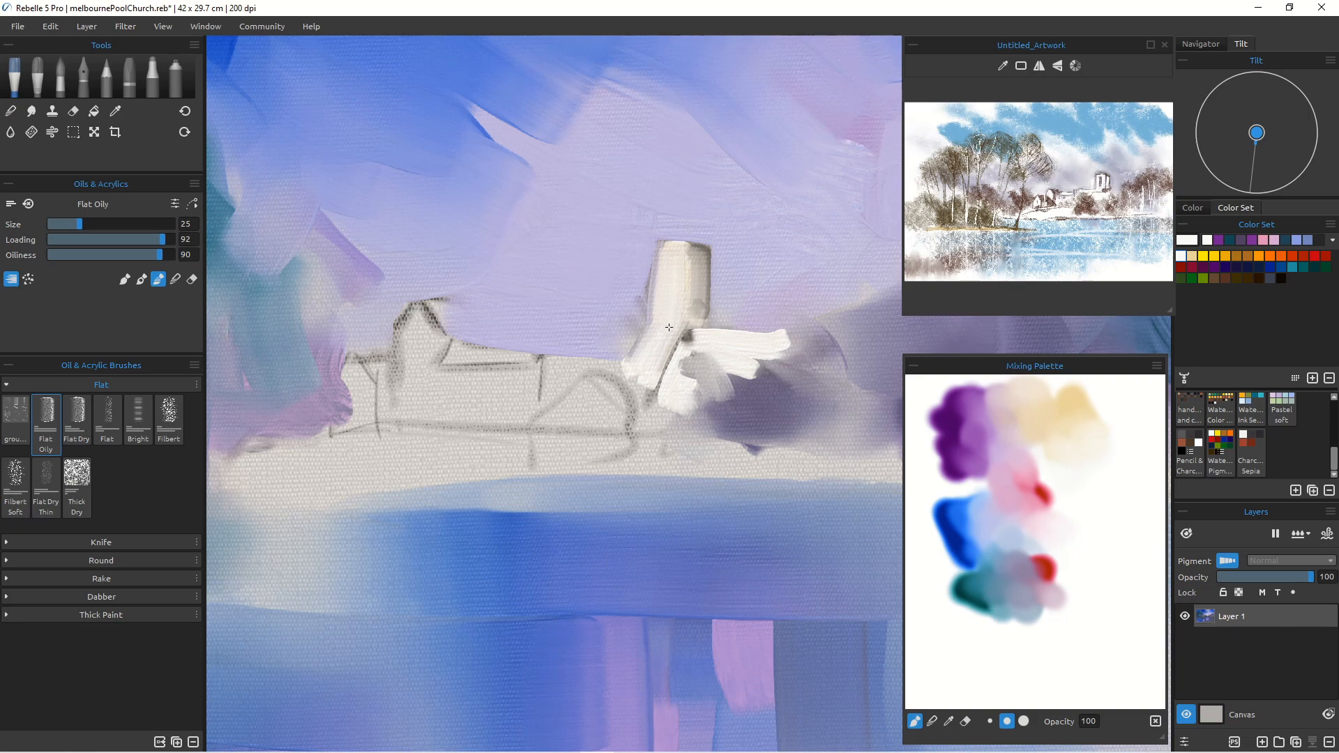
mouse_move(667, 292)
mouse_down()
mouse_move(660, 358)
mouse_move(658, 303)
mouse_move(651, 357)
mouse_move(603, 419)
mouse_move(618, 365)
mouse_move(605, 369)
mouse_move(657, 349)
mouse_move(554, 360)
mouse_up()
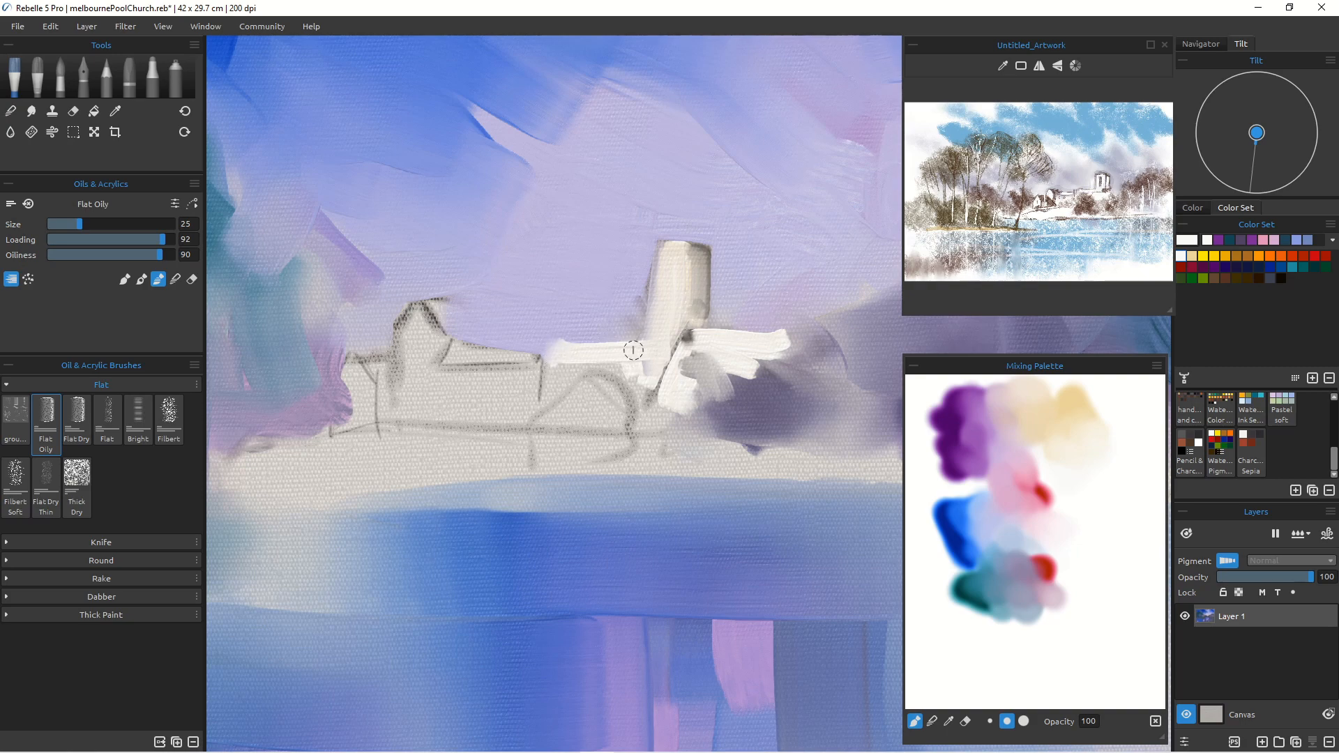
drag(652, 339, 454, 352)
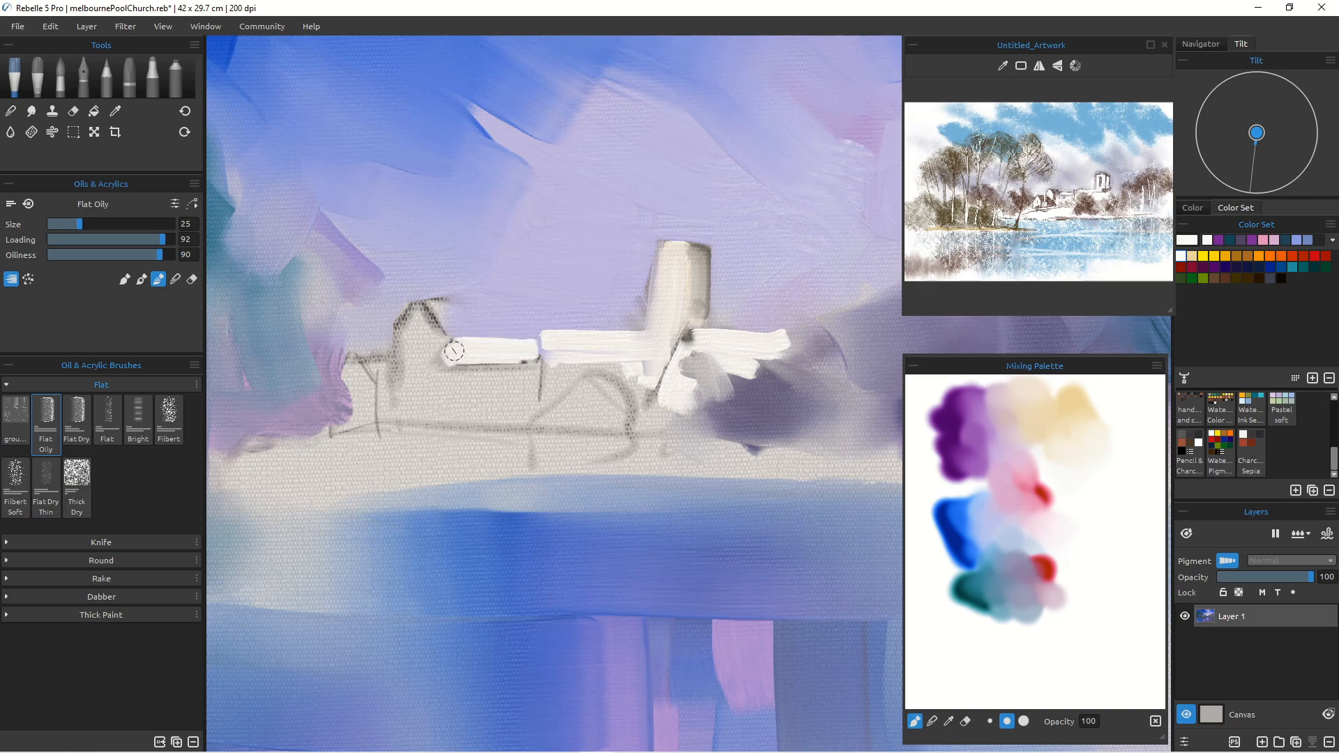
mouse_move(533, 374)
mouse_down()
mouse_move(488, 382)
mouse_move(572, 361)
mouse_move(489, 396)
mouse_move(526, 375)
mouse_move(460, 375)
mouse_move(455, 401)
mouse_move(467, 378)
mouse_move(477, 408)
mouse_up()
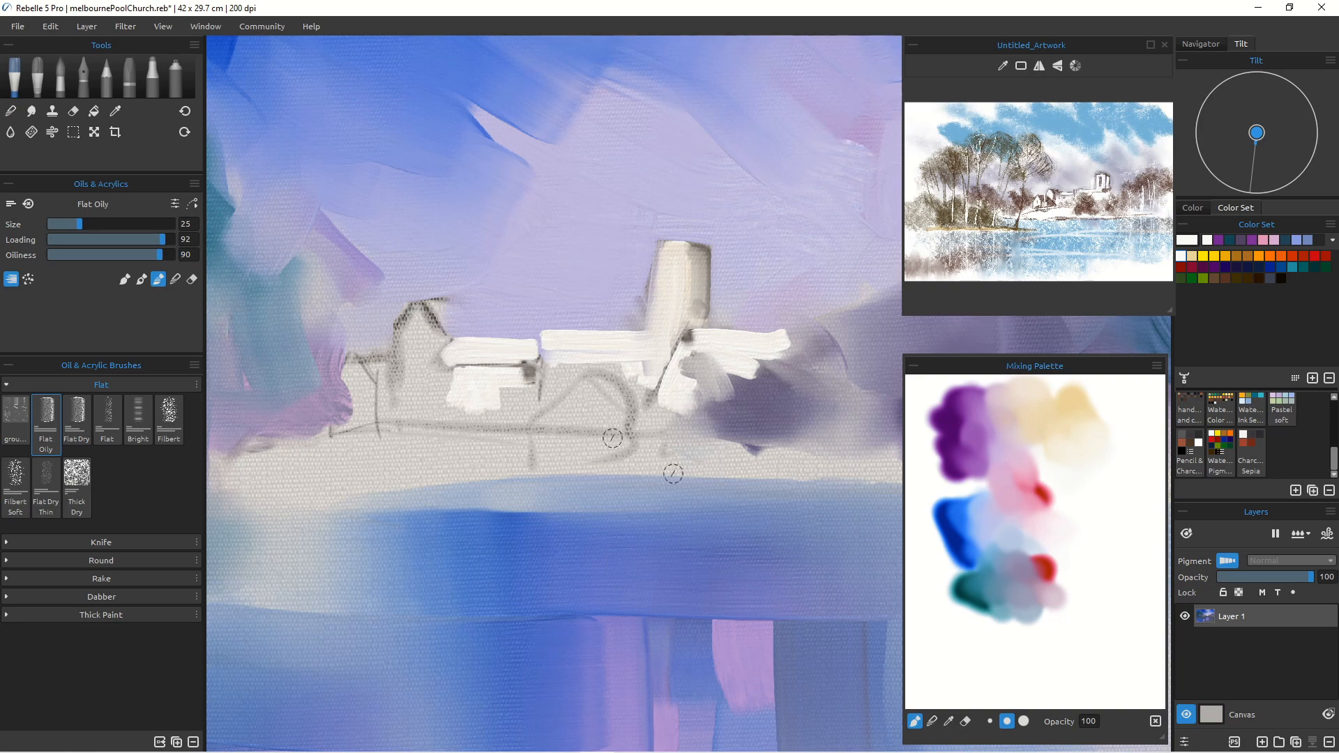
Step: Sample cream from the mixing palette and paint the church building walls and the two gabled houses beside it
click(949, 721)
click(1056, 429)
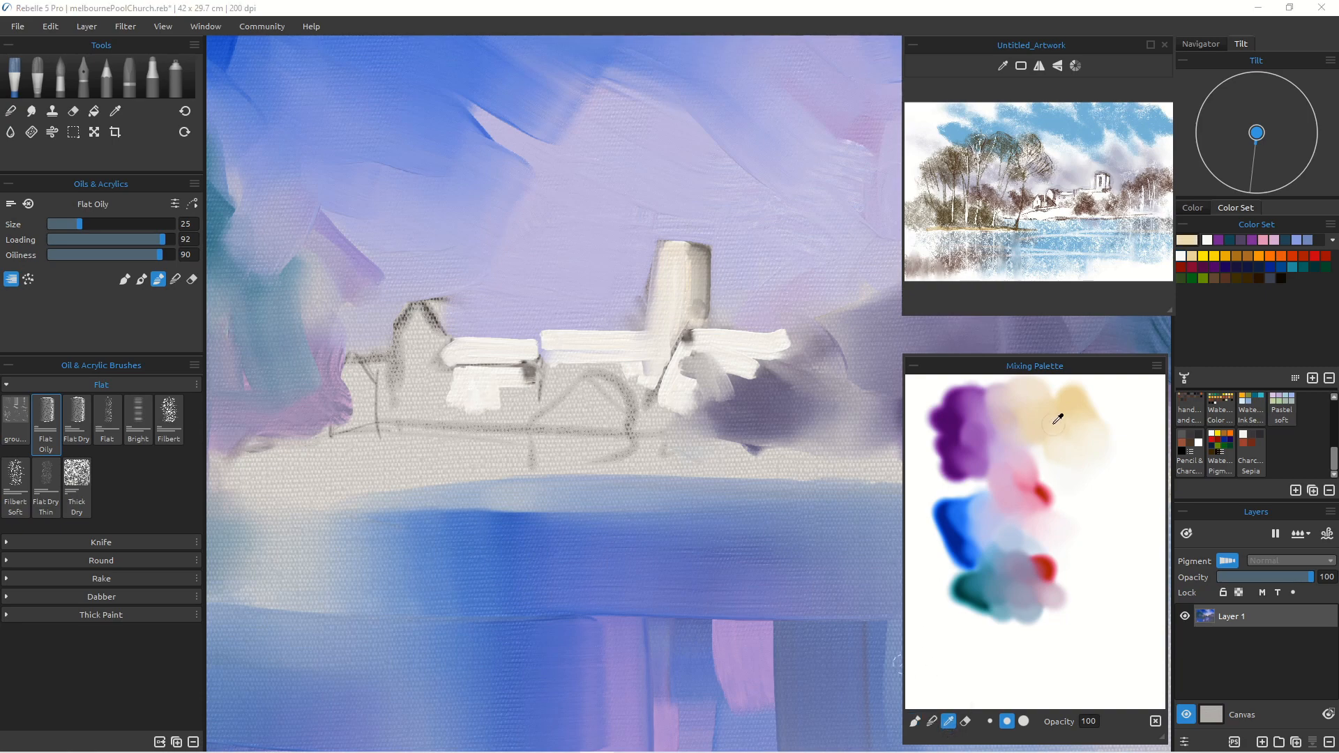
mouse_move(498, 422)
mouse_down()
mouse_move(504, 378)
mouse_move(505, 411)
mouse_move(527, 374)
mouse_move(527, 408)
mouse_move(495, 381)
mouse_move(452, 401)
mouse_up()
mouse_move(546, 391)
mouse_down()
mouse_move(639, 368)
mouse_move(545, 366)
mouse_move(564, 390)
mouse_move(588, 369)
mouse_move(638, 394)
mouse_move(631, 365)
mouse_move(642, 374)
mouse_move(648, 359)
mouse_move(655, 398)
mouse_up()
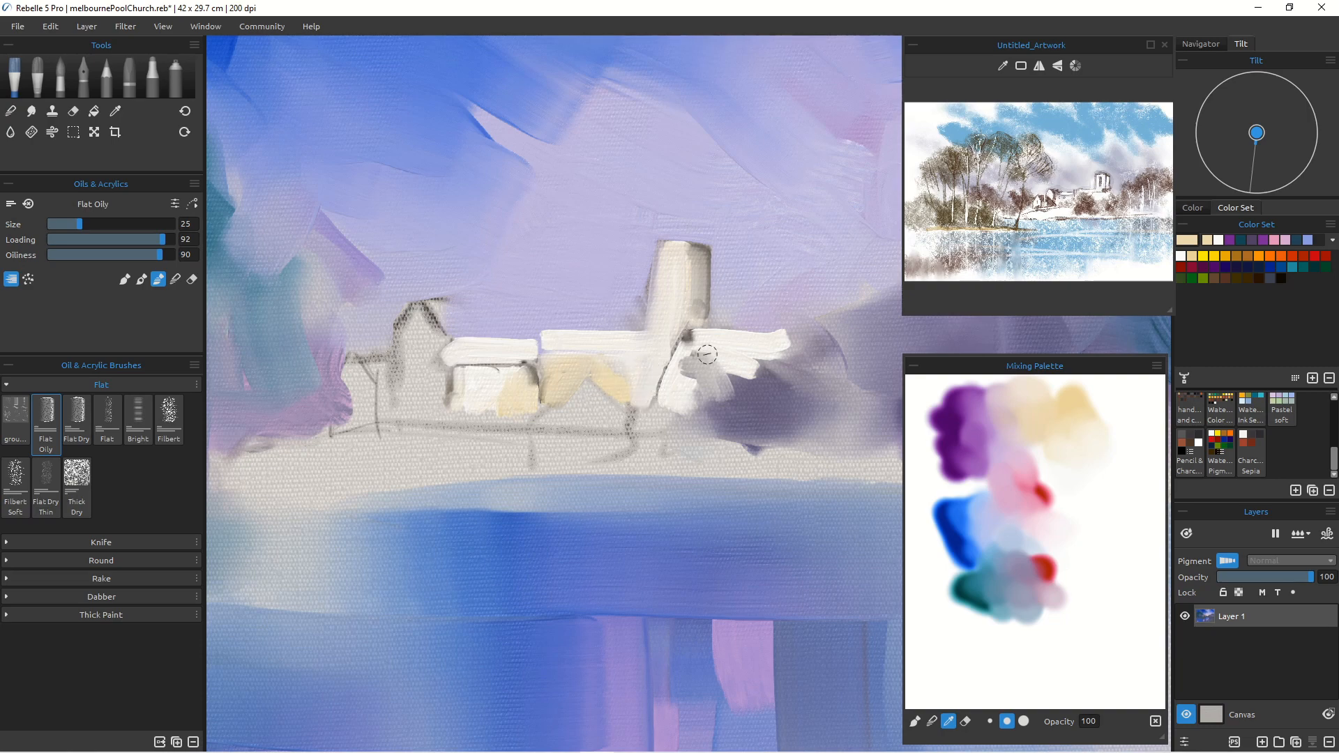
drag(709, 350, 708, 396)
mouse_move(709, 396)
mouse_down()
mouse_move(744, 373)
mouse_move(692, 357)
mouse_move(689, 390)
mouse_up()
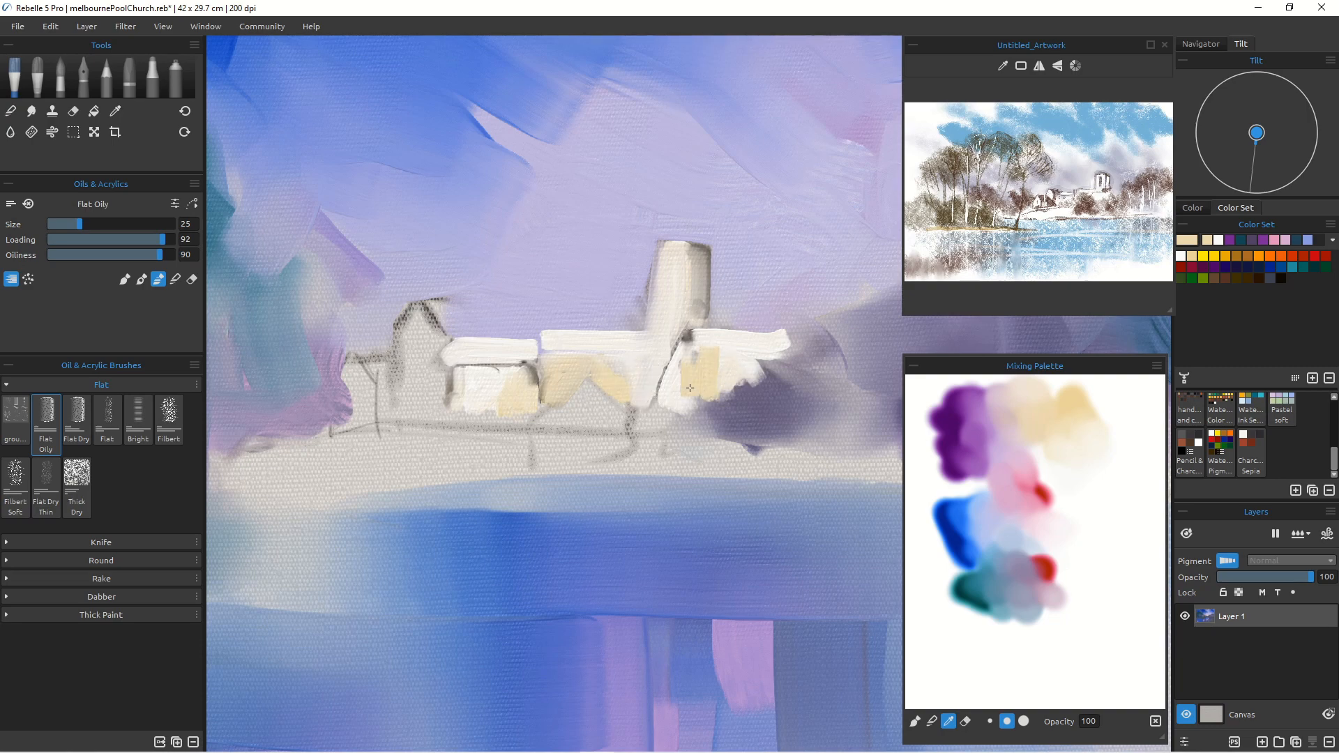
mouse_move(416, 317)
mouse_down()
mouse_move(435, 347)
mouse_move(411, 344)
mouse_move(422, 352)
mouse_move(419, 310)
mouse_move(407, 345)
mouse_move(415, 318)
mouse_move(416, 364)
mouse_move(420, 322)
mouse_move(435, 341)
mouse_move(427, 367)
mouse_move(431, 318)
mouse_move(419, 347)
mouse_move(416, 336)
mouse_move(433, 351)
mouse_move(416, 317)
mouse_move(434, 337)
mouse_move(403, 340)
mouse_move(415, 322)
mouse_move(398, 340)
mouse_move(407, 330)
mouse_move(413, 381)
mouse_move(386, 401)
mouse_move(362, 359)
mouse_move(356, 372)
mouse_move(373, 415)
mouse_up()
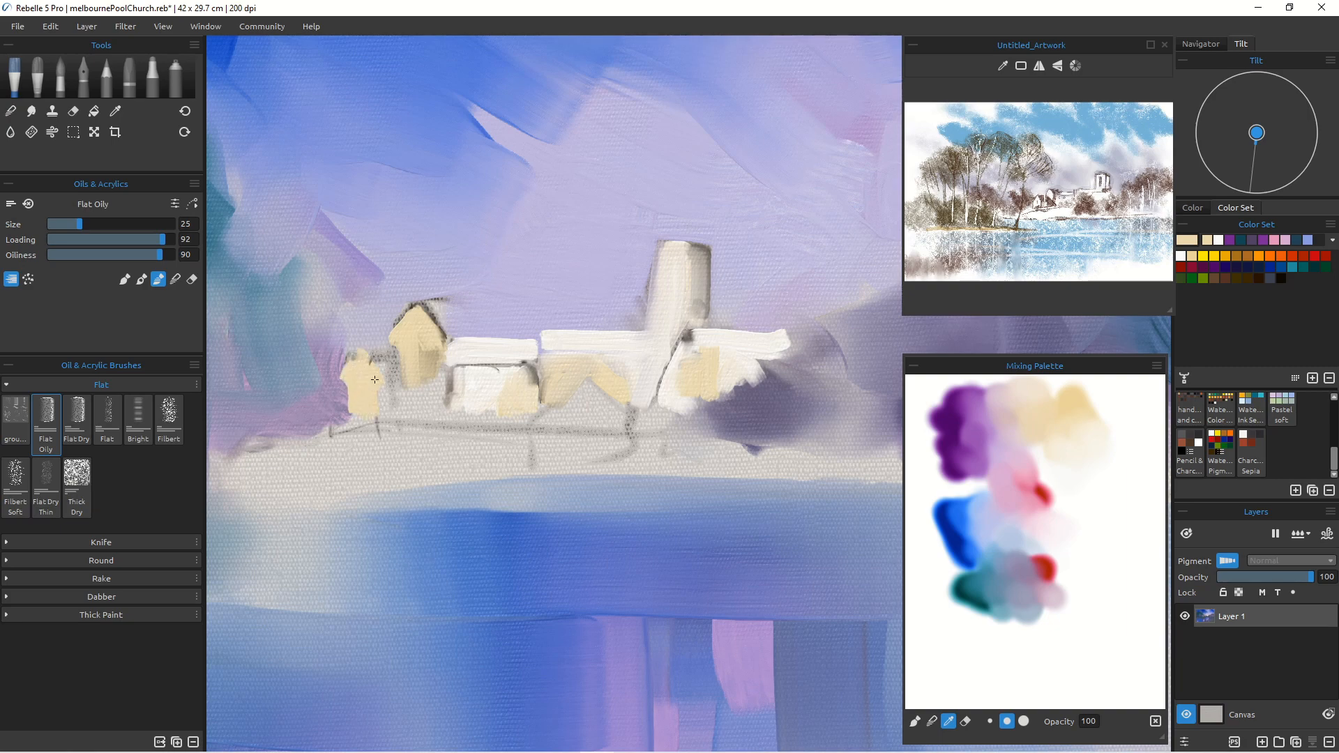
mouse_move(357, 355)
mouse_down()
mouse_move(378, 384)
mouse_move(357, 357)
mouse_move(375, 394)
mouse_move(350, 372)
mouse_move(351, 415)
mouse_move(406, 338)
mouse_move(406, 389)
mouse_move(429, 345)
mouse_move(437, 371)
mouse_up()
Step: Add dark navy to the mixing palette beside the blue and blend the two
click(969, 448)
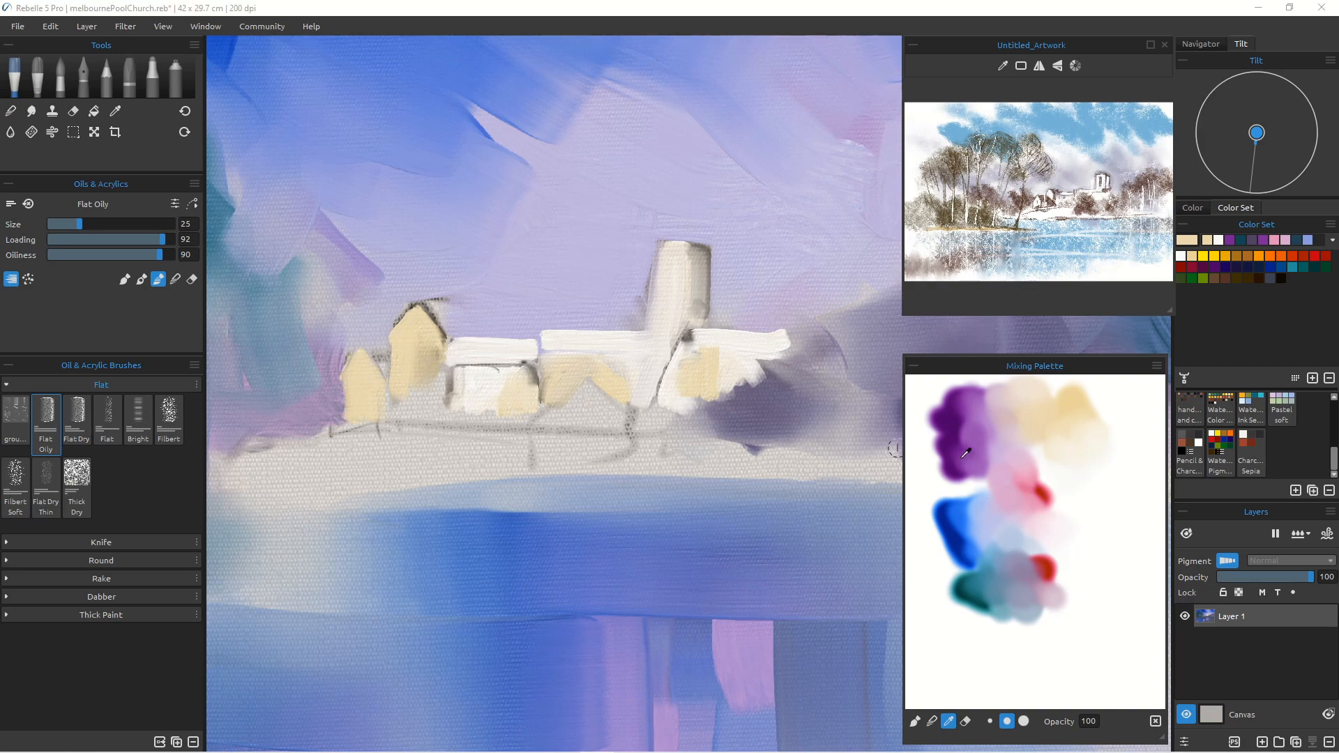
click(970, 558)
click(1258, 268)
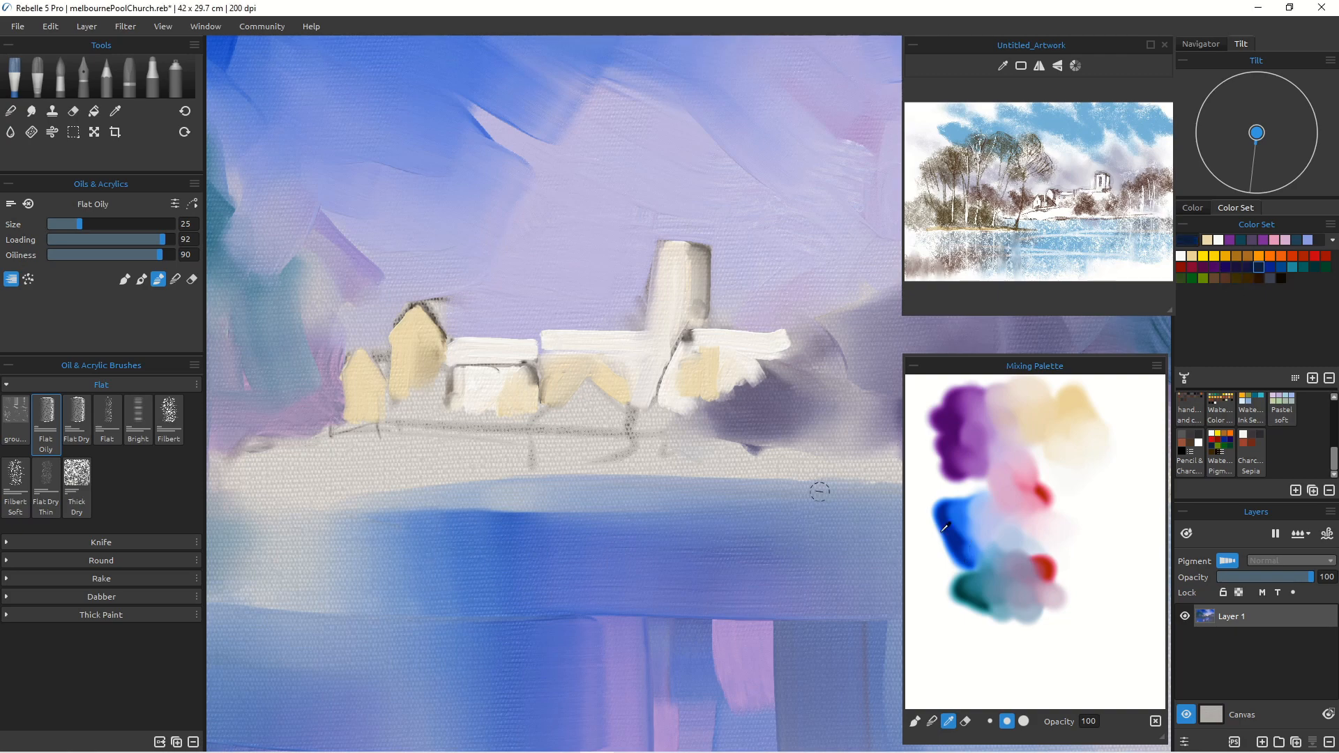
click(915, 721)
mouse_move(933, 539)
mouse_down()
mouse_move(952, 570)
mouse_move(947, 535)
mouse_up()
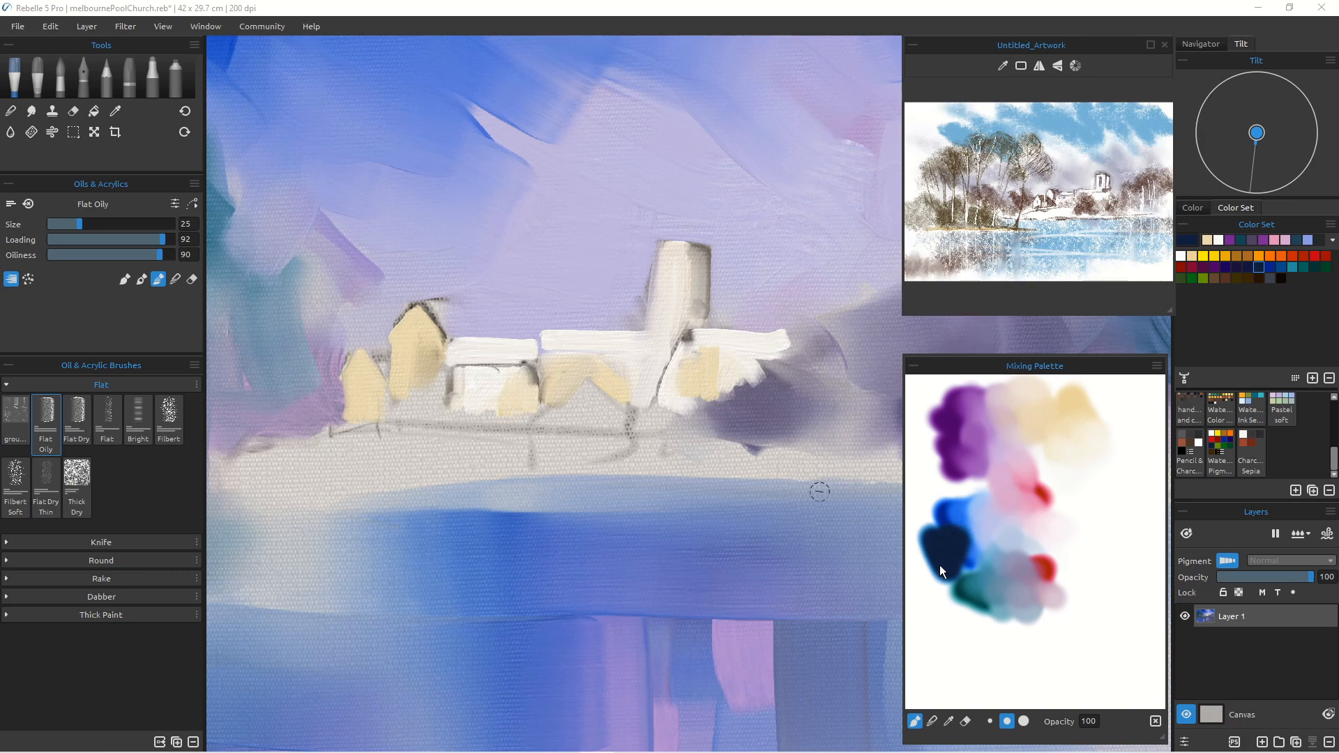
click(931, 721)
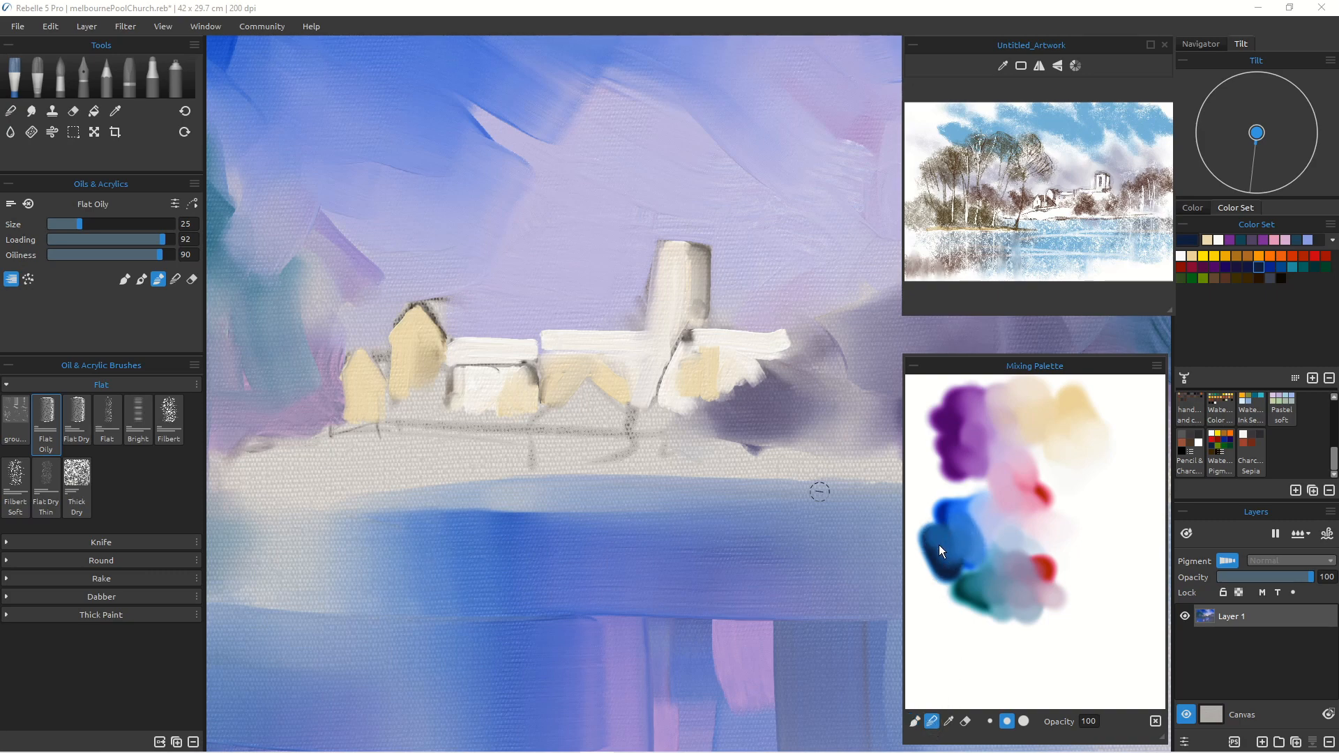
Step: Add dark brown to the mixing palette below the navy and blend it with the blue
click(1258, 279)
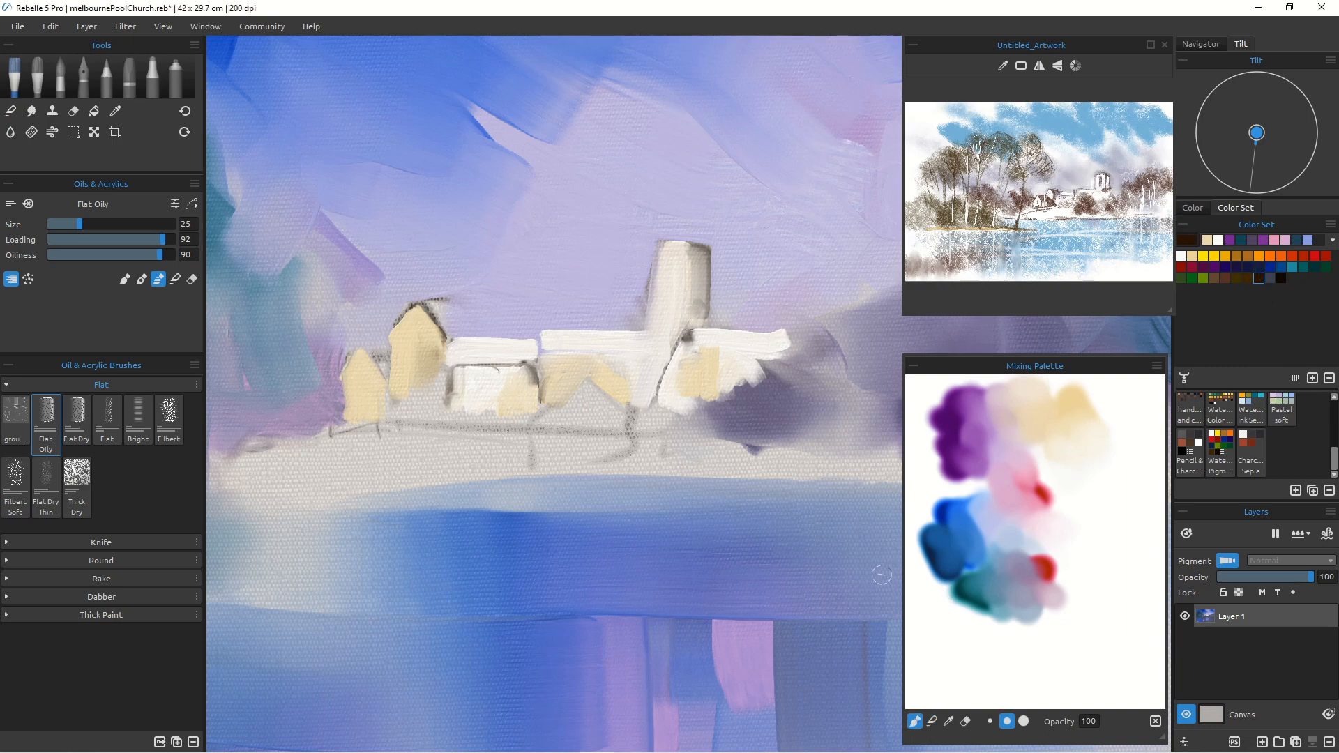
drag(939, 590, 946, 596)
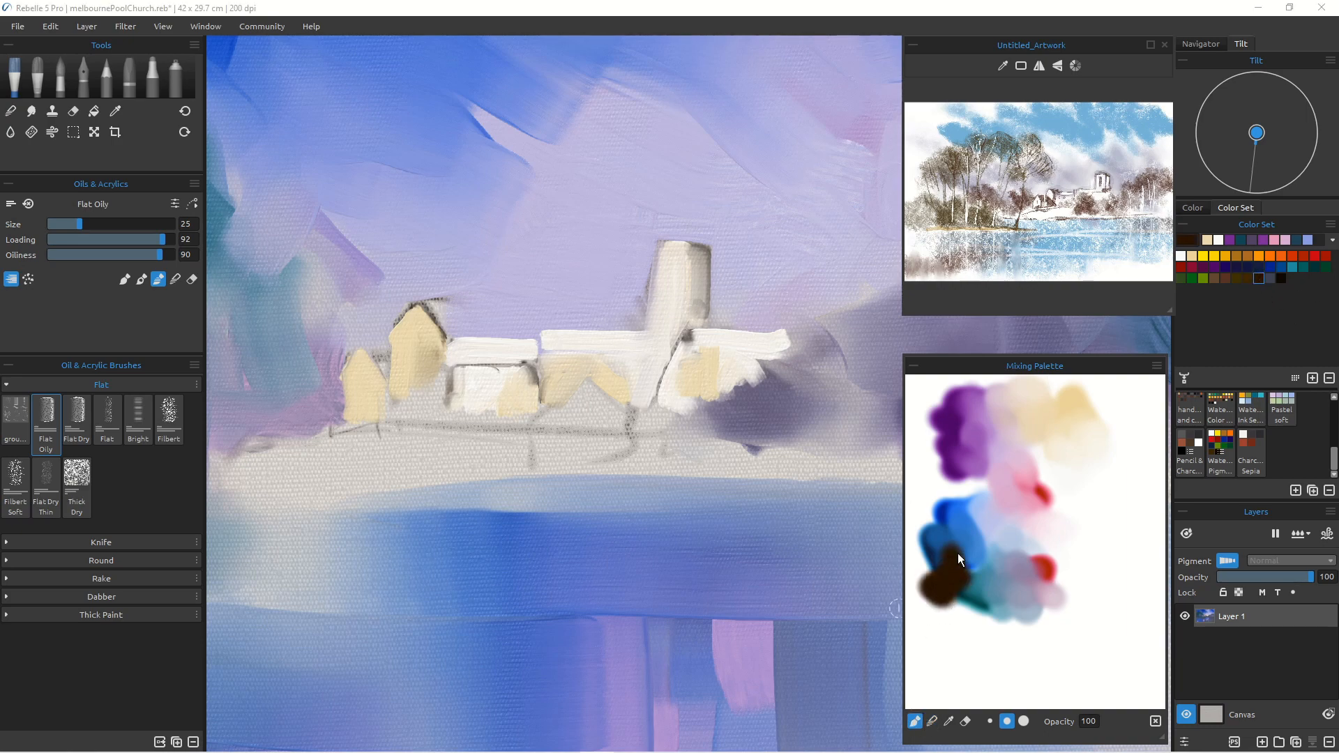
click(932, 722)
drag(945, 540, 961, 567)
Step: Sample the dark blue-brown mix, reduce the brush size and paint the small gabled house's roof and shaded side
click(948, 722)
click(962, 562)
key(bracketleft)
key(bracketleft)
key(bracketleft)
key(bracketleft)
key(bracketleft)
key(bracketleft)
key(bracketleft)
key(bracketleft)
key(bracketleft)
key(bracketleft)
key(bracketleft)
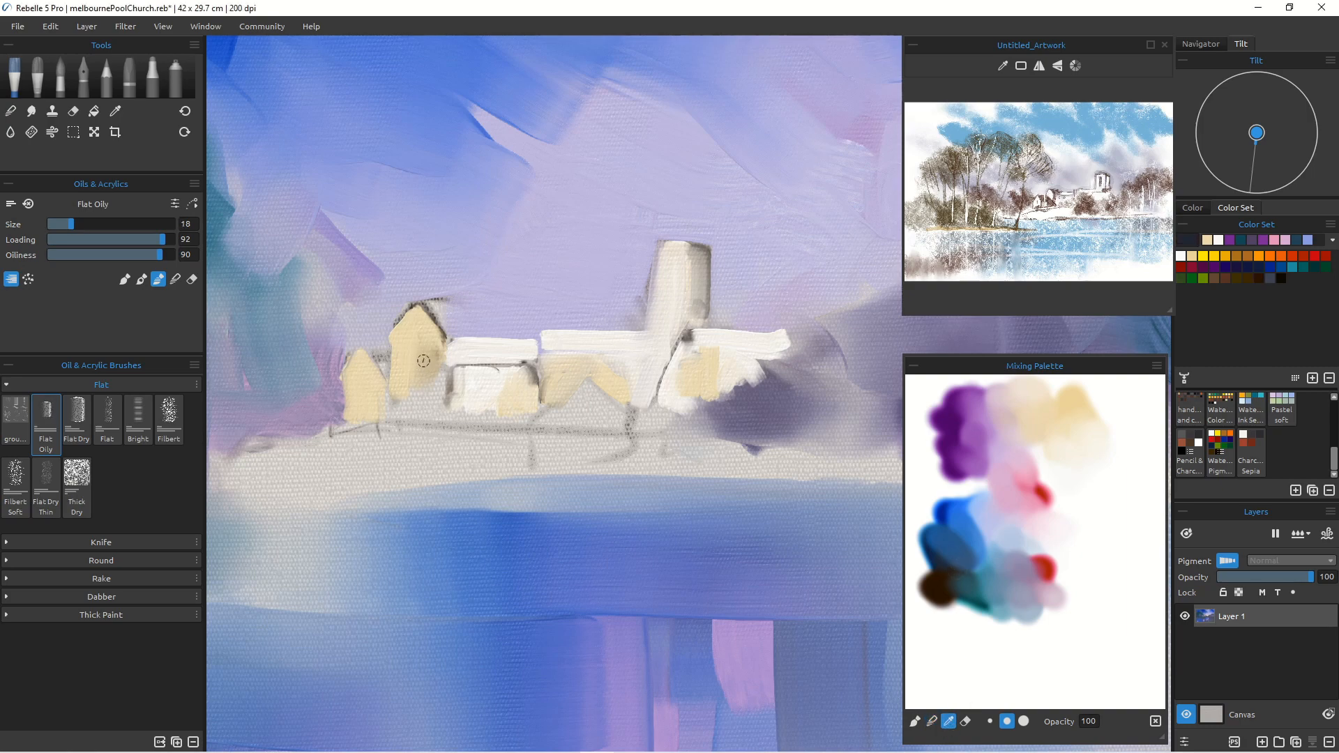
key(bracketleft)
key(bracketleft)
key(bracketleft)
key(bracketleft)
key(bracketleft)
key(bracketleft)
key(bracketleft)
mouse_move(370, 348)
mouse_down()
mouse_move(395, 350)
mouse_move(365, 346)
mouse_move(388, 374)
mouse_move(388, 416)
mouse_up()
Step: Set the brush to size 12, then paint the small house's window and the taller gabled house's dark roof
key(bracketright)
key(bracketright)
key(bracketright)
key(bracketright)
key(bracketright)
key(bracketright)
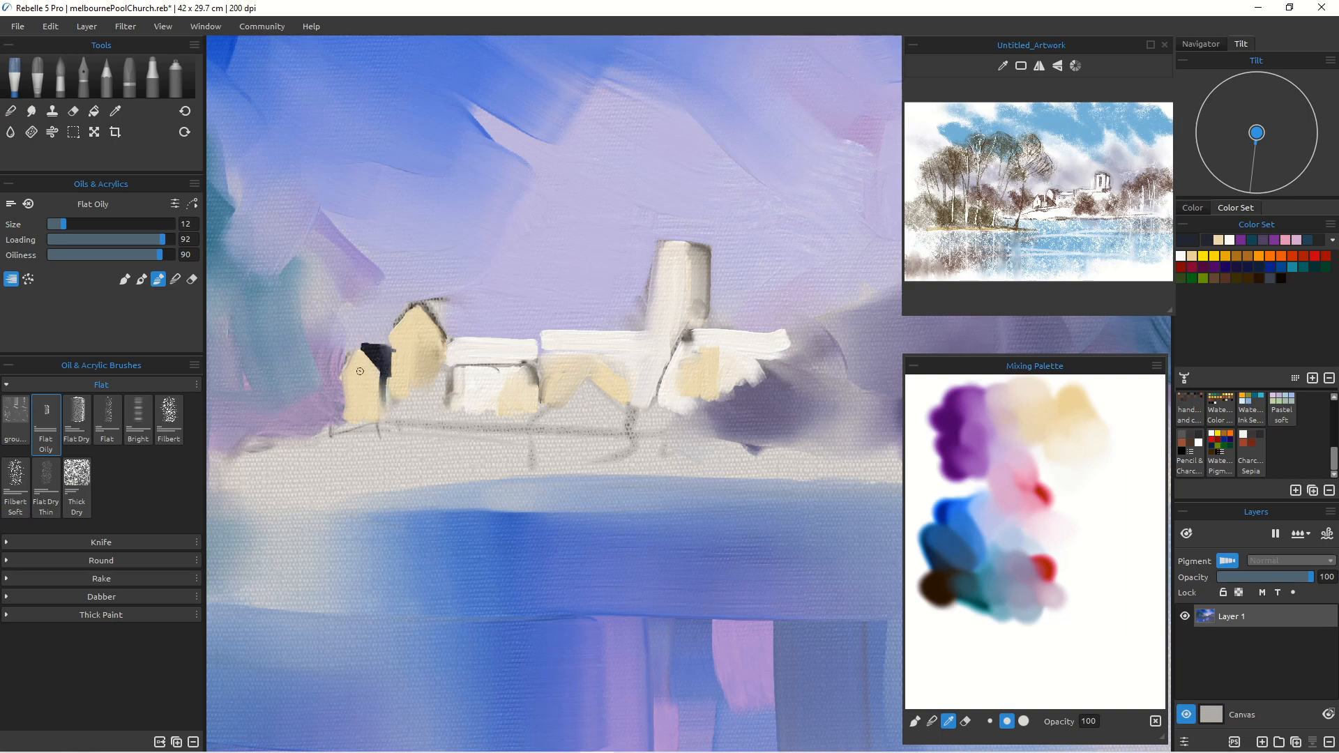
drag(361, 370, 360, 390)
mouse_move(421, 301)
mouse_down()
mouse_move(447, 337)
mouse_move(455, 303)
mouse_move(470, 329)
mouse_move(434, 307)
mouse_move(470, 336)
mouse_move(450, 334)
mouse_move(452, 311)
mouse_move(399, 329)
mouse_up()
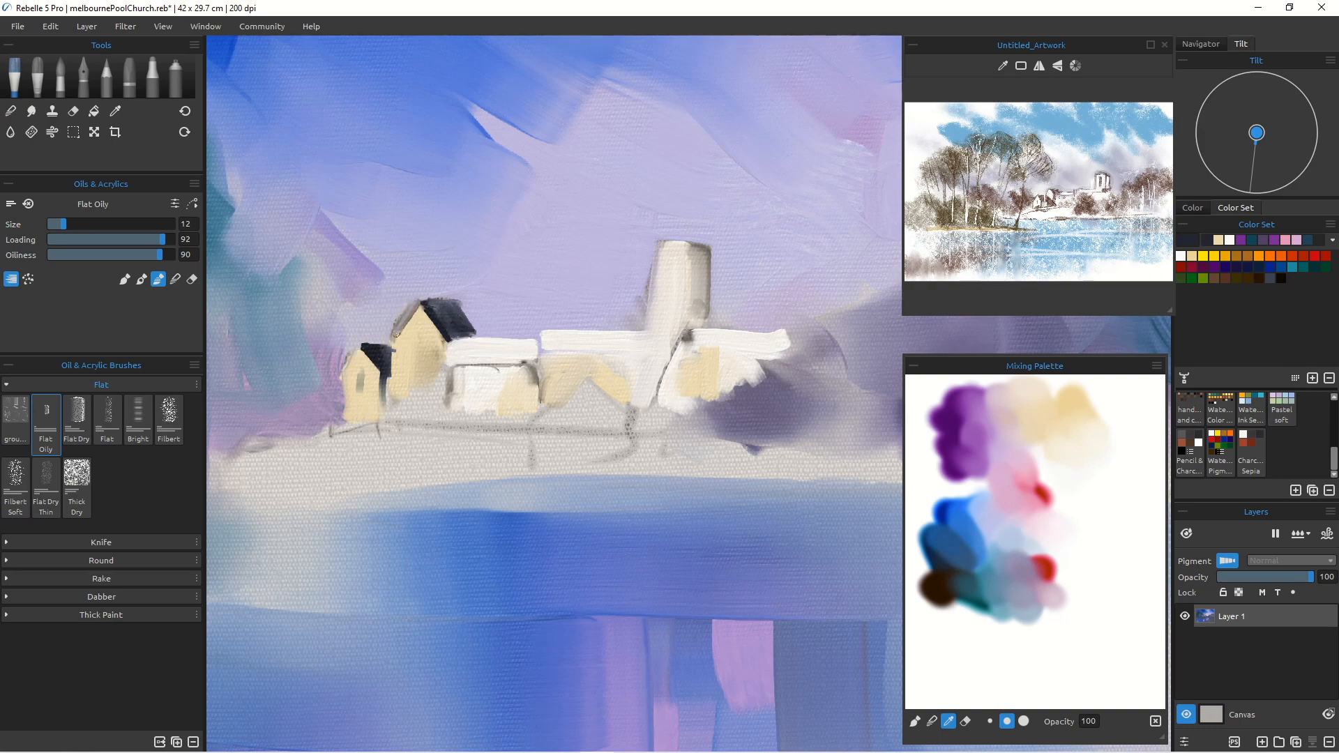
Step: Darken the small gabled house's roof and shaded side, then sample purple from the mixing palette and add accents to both dark roofs
mouse_move(394, 357)
mouse_down()
mouse_move(430, 386)
mouse_move(397, 372)
mouse_move(394, 399)
mouse_move(390, 372)
mouse_move(414, 408)
mouse_move(394, 403)
mouse_move(397, 371)
mouse_move(431, 398)
mouse_move(417, 378)
mouse_move(411, 414)
mouse_move(410, 386)
mouse_move(432, 401)
mouse_move(401, 368)
mouse_move(428, 395)
mouse_move(413, 408)
mouse_move(392, 380)
mouse_move(393, 403)
mouse_move(389, 384)
mouse_move(413, 381)
mouse_move(392, 375)
mouse_move(391, 398)
mouse_move(385, 353)
mouse_up()
click(961, 516)
click(948, 417)
drag(430, 313, 456, 330)
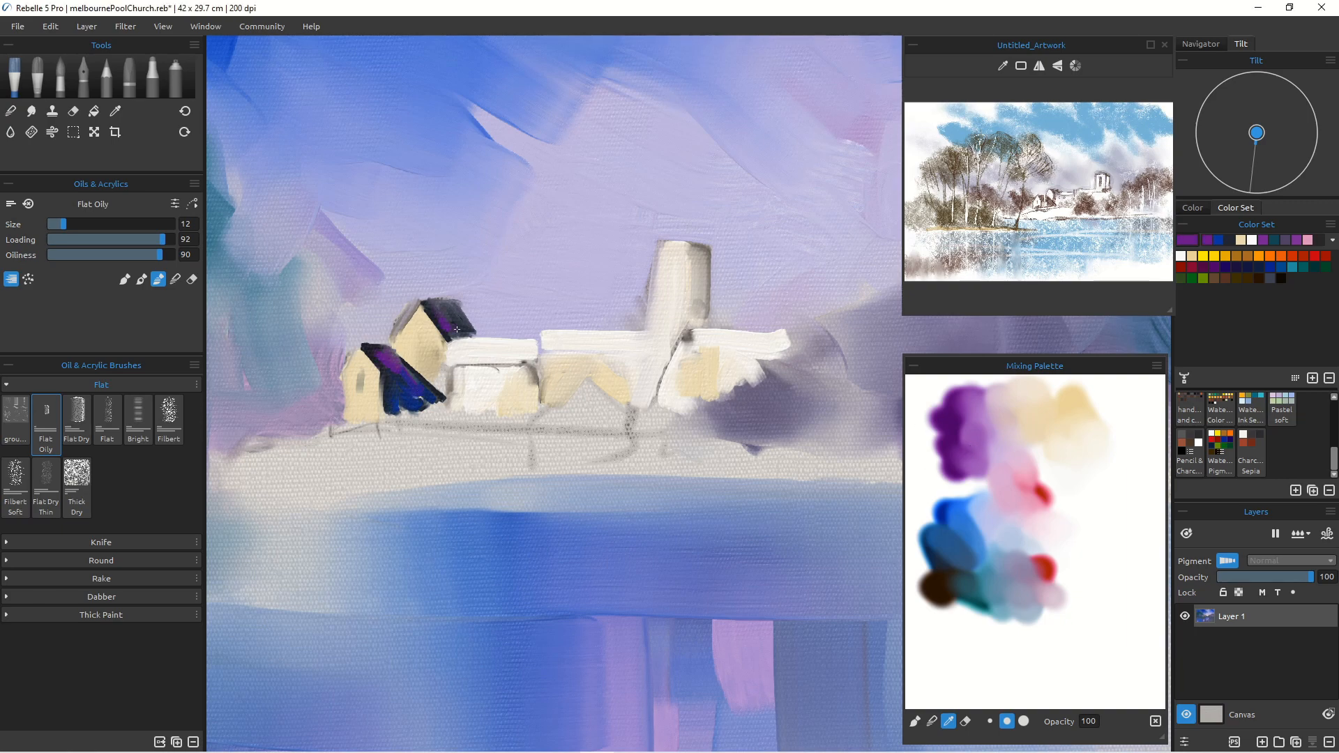
Step: Sample deep blue from the mixing palette and paint the church tower's openings, the shadows under the white roofs and the low building's windows
click(974, 544)
mouse_move(691, 244)
mouse_down()
mouse_move(695, 319)
mouse_move(709, 248)
mouse_move(680, 239)
mouse_move(671, 275)
mouse_up()
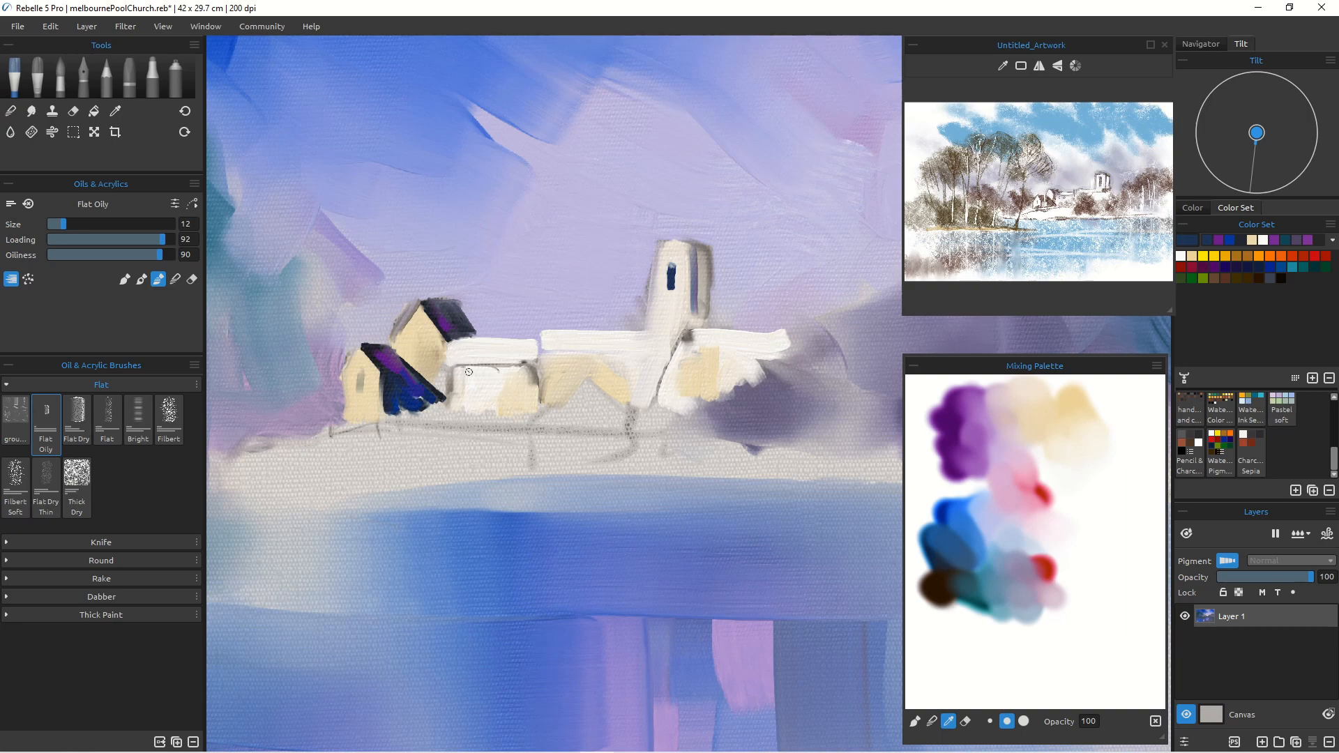
mouse_move(497, 364)
mouse_down()
mouse_move(465, 365)
mouse_move(621, 358)
mouse_move(540, 353)
mouse_move(604, 357)
mouse_up()
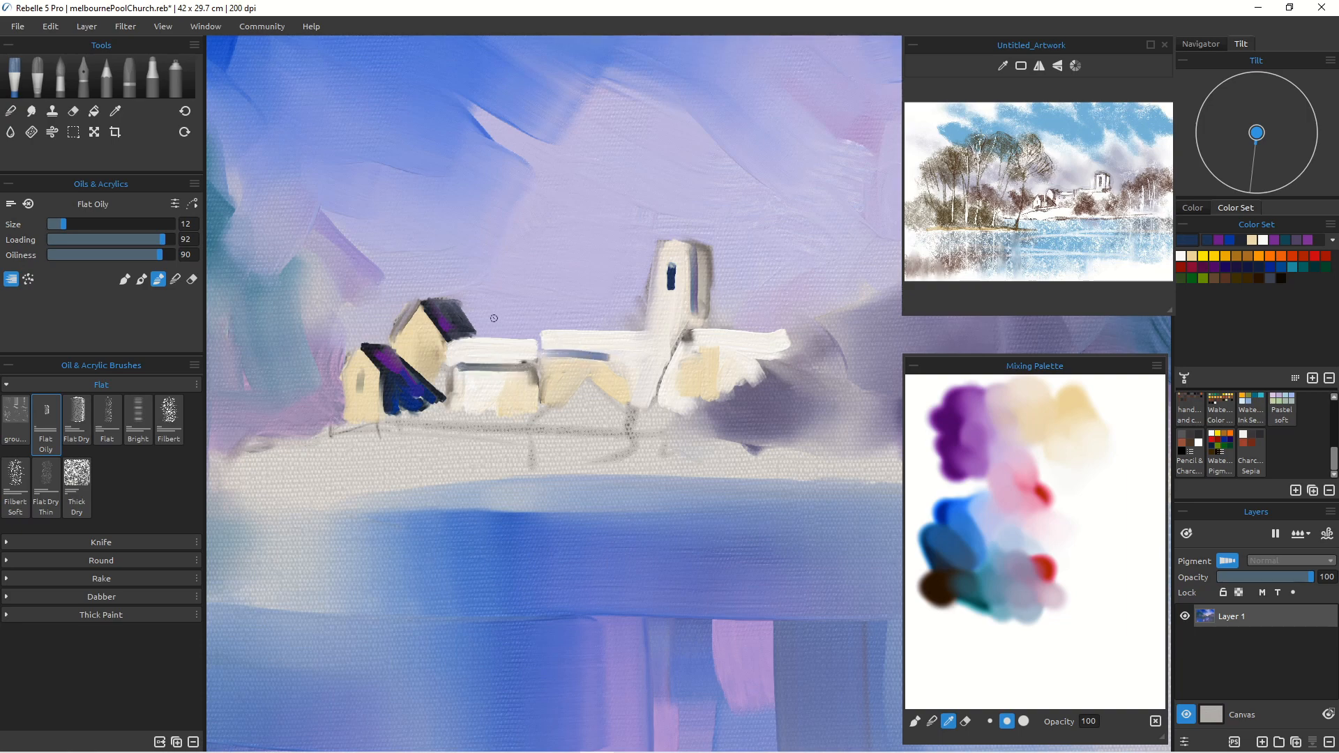
drag(511, 380, 466, 392)
Step: Sample dark teal from the mixing palette, set the brush to size 18 and paint a thin dark waterline along the far shore
scroll(454, 443, down, 4)
scroll(436, 452, up, 3)
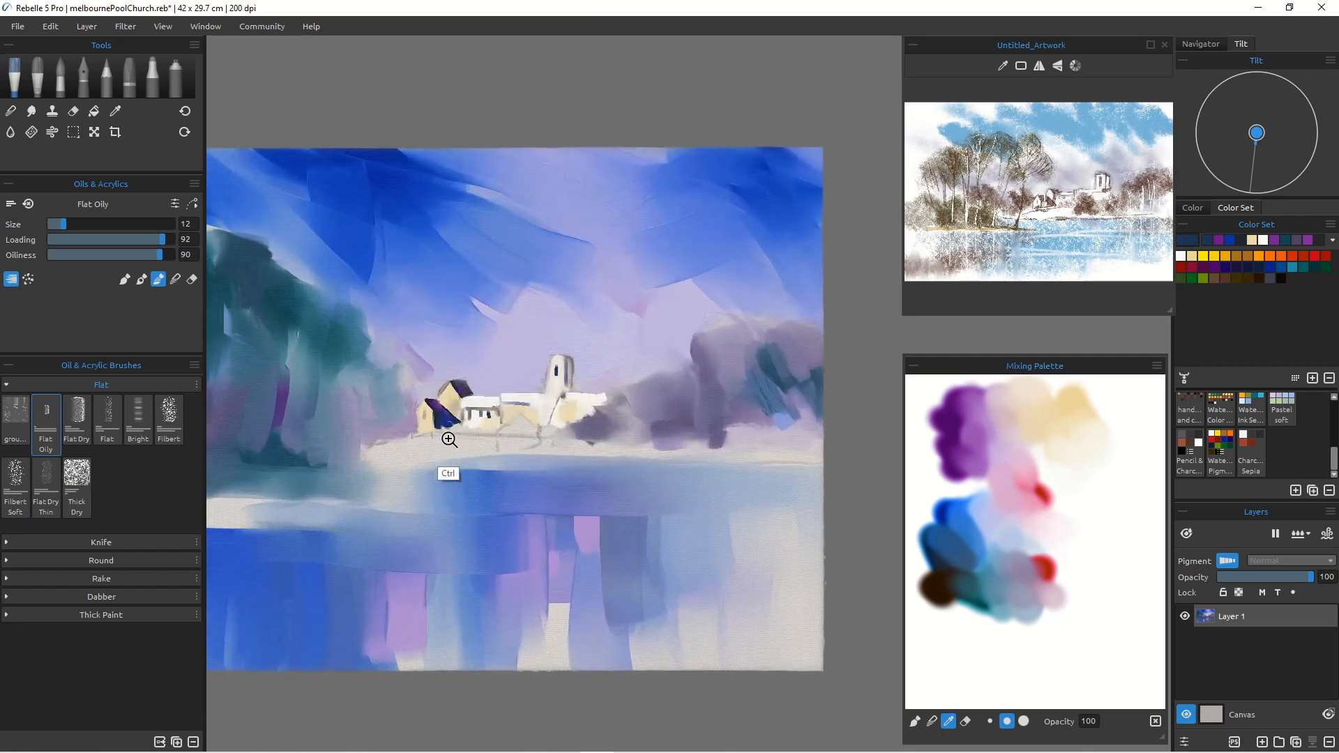
scroll(422, 456, down, 1)
mouse_move(460, 445)
mouse_down()
mouse_move(555, 386)
mouse_move(565, 426)
mouse_move(567, 413)
mouse_up()
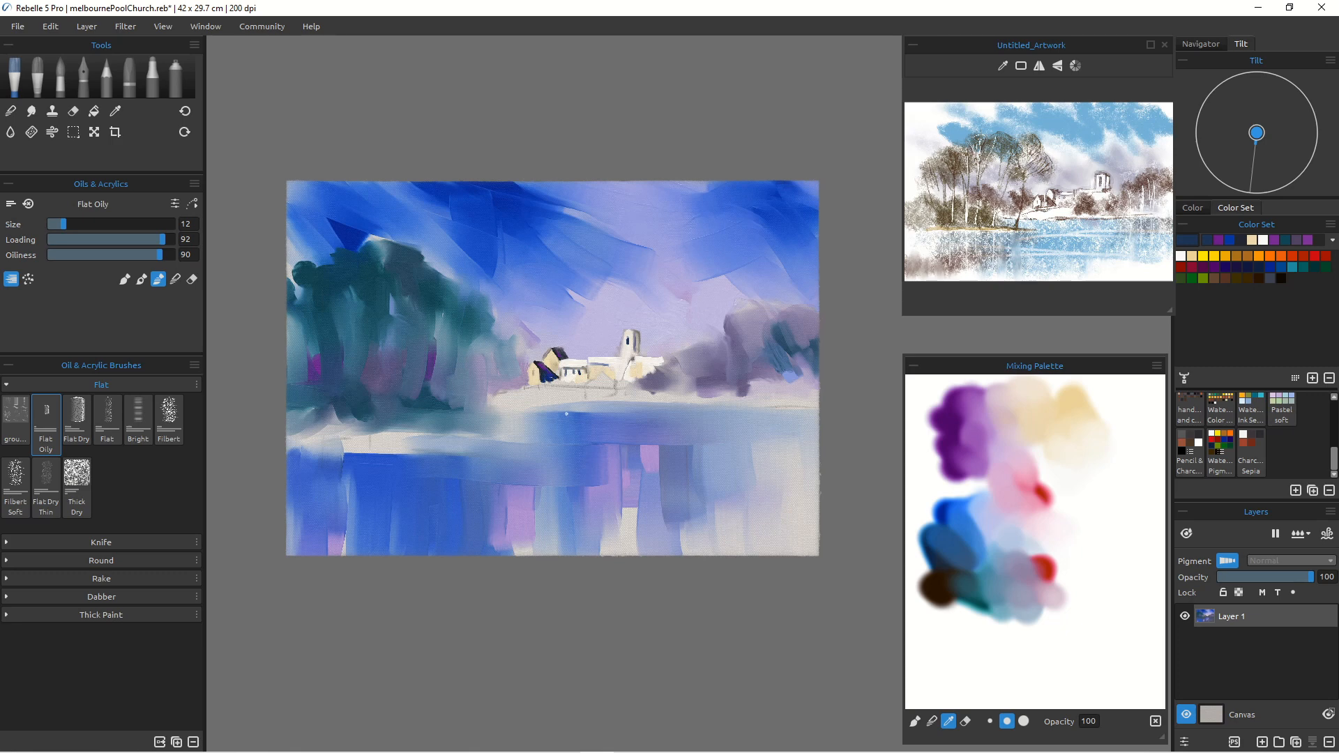
key(bracketright)
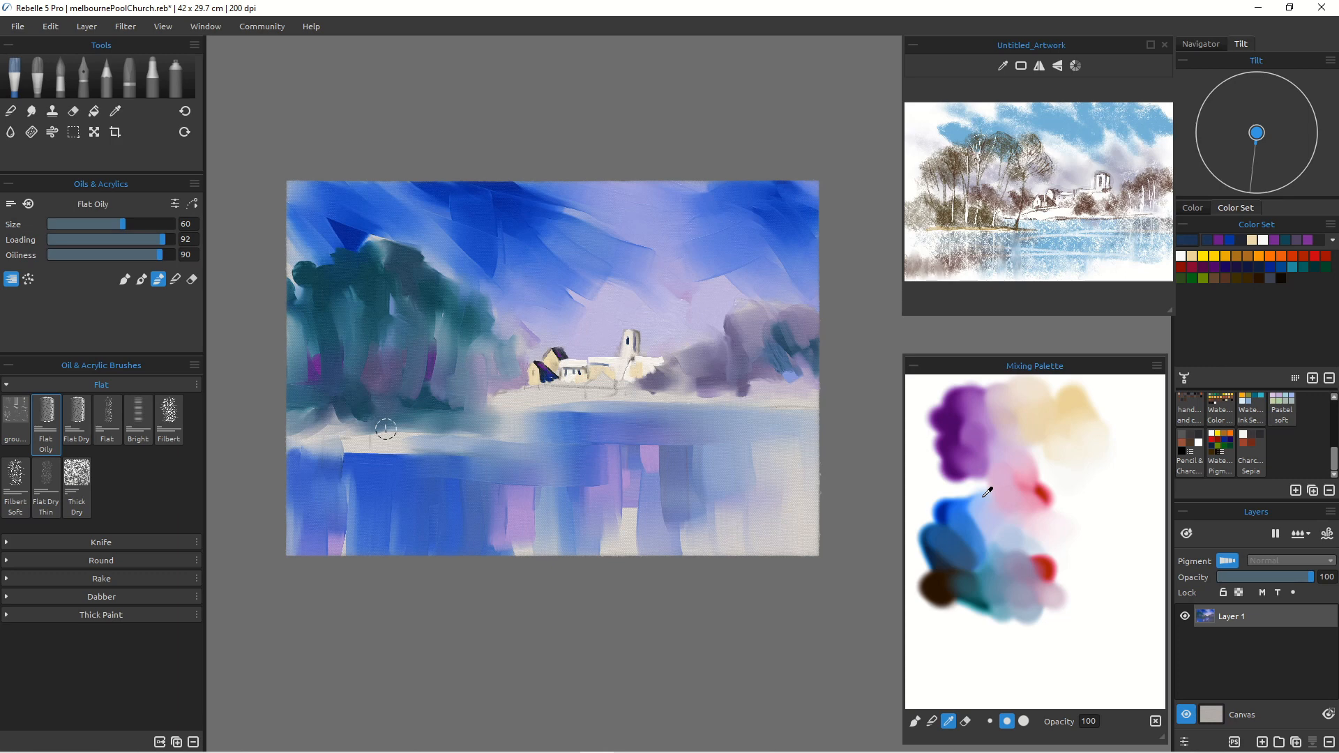
click(970, 585)
mouse_move(739, 367)
mouse_down()
mouse_move(741, 382)
mouse_move(788, 377)
mouse_move(781, 348)
mouse_move(812, 370)
mouse_move(753, 354)
mouse_move(739, 384)
mouse_move(721, 365)
mouse_up()
key(bracketleft)
key(bracketleft)
key(bracketleft)
key(bracketleft)
key(bracketleft)
key(bracketleft)
key(bracketleft)
key(bracketleft)
key(bracketleft)
key(bracketleft)
key(bracketleft)
key(bracketleft)
key(bracketleft)
key(bracketleft)
key(bracketleft)
key(bracketleft)
key(bracketleft)
key(bracketleft)
key(bracketleft)
key(bracketleft)
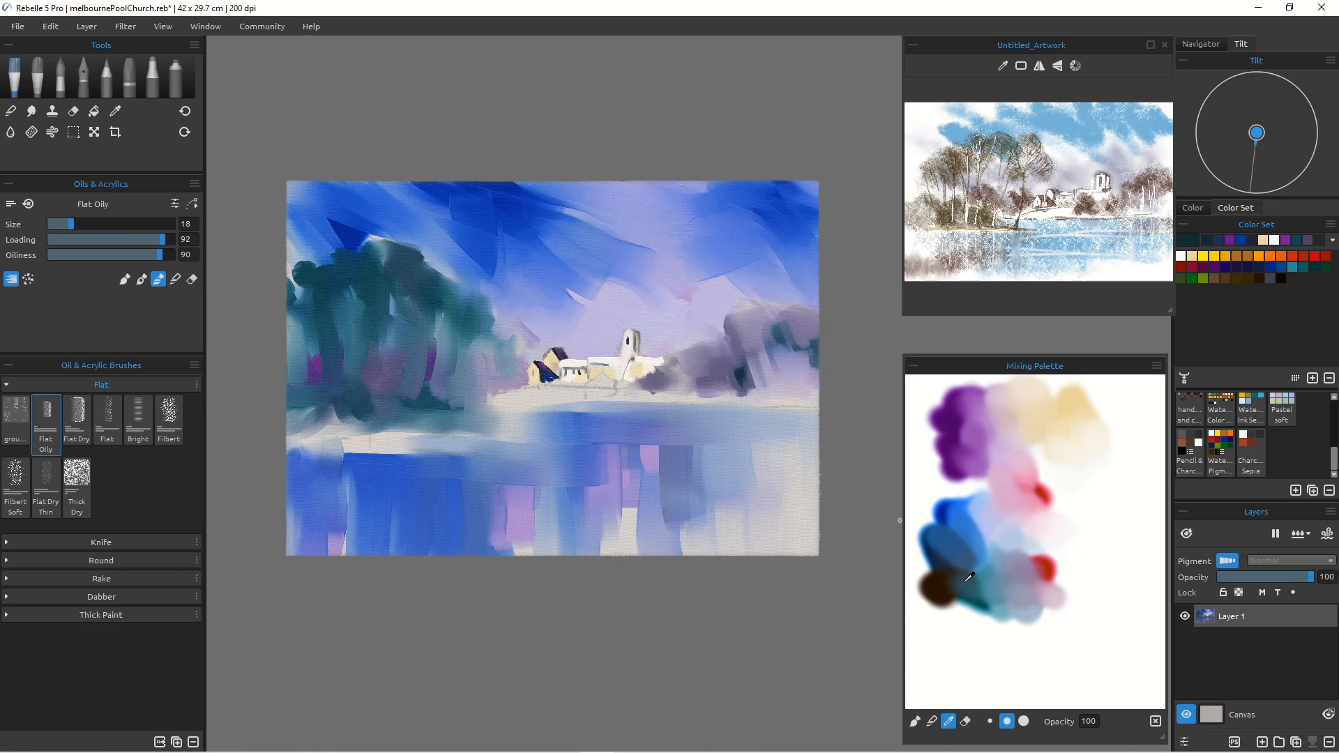
mouse_move(769, 406)
mouse_down()
mouse_move(824, 411)
mouse_move(577, 404)
mouse_up()
mouse_move(679, 401)
mouse_down()
mouse_move(706, 403)
mouse_move(643, 405)
mouse_up()
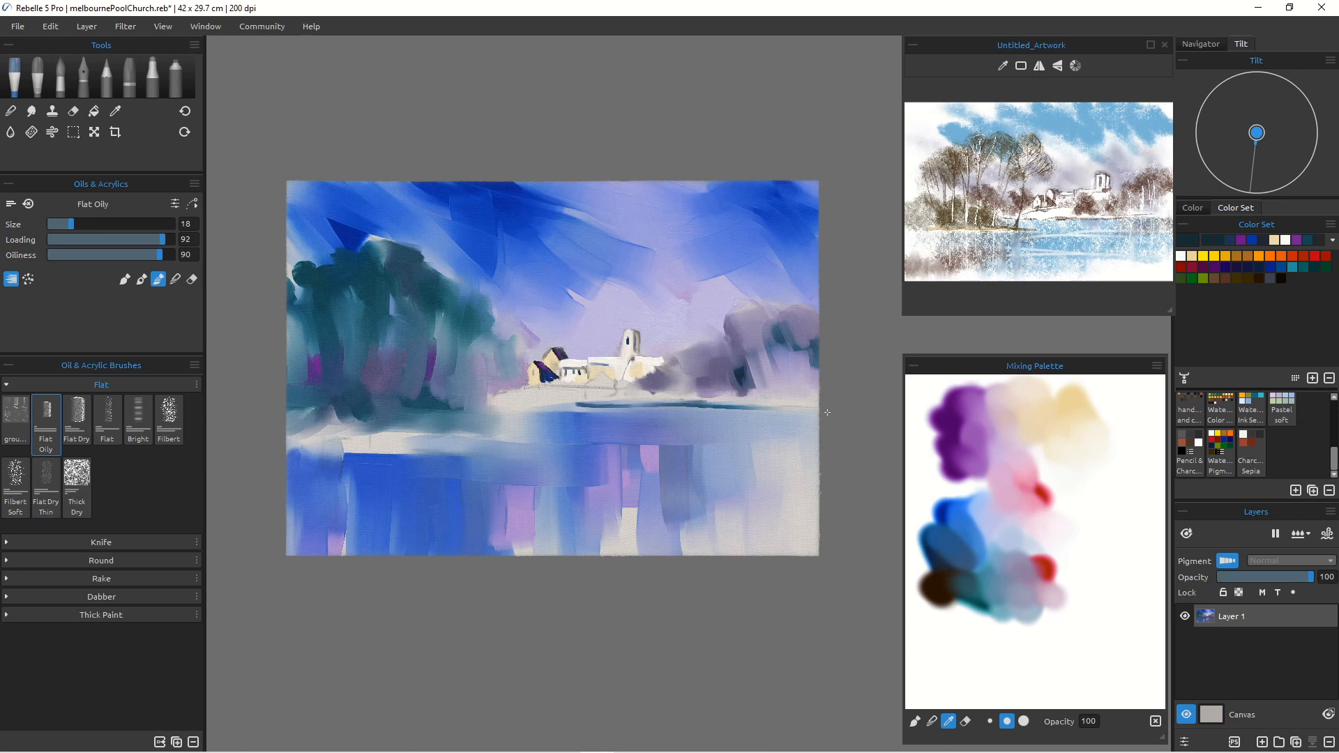
mouse_move(584, 406)
mouse_down()
mouse_move(528, 404)
mouse_move(580, 404)
mouse_up()
mouse_move(534, 407)
mouse_down()
mouse_move(429, 403)
mouse_move(523, 404)
mouse_up()
mouse_move(423, 403)
mouse_down()
mouse_move(513, 402)
mouse_move(359, 407)
mouse_move(528, 405)
mouse_up()
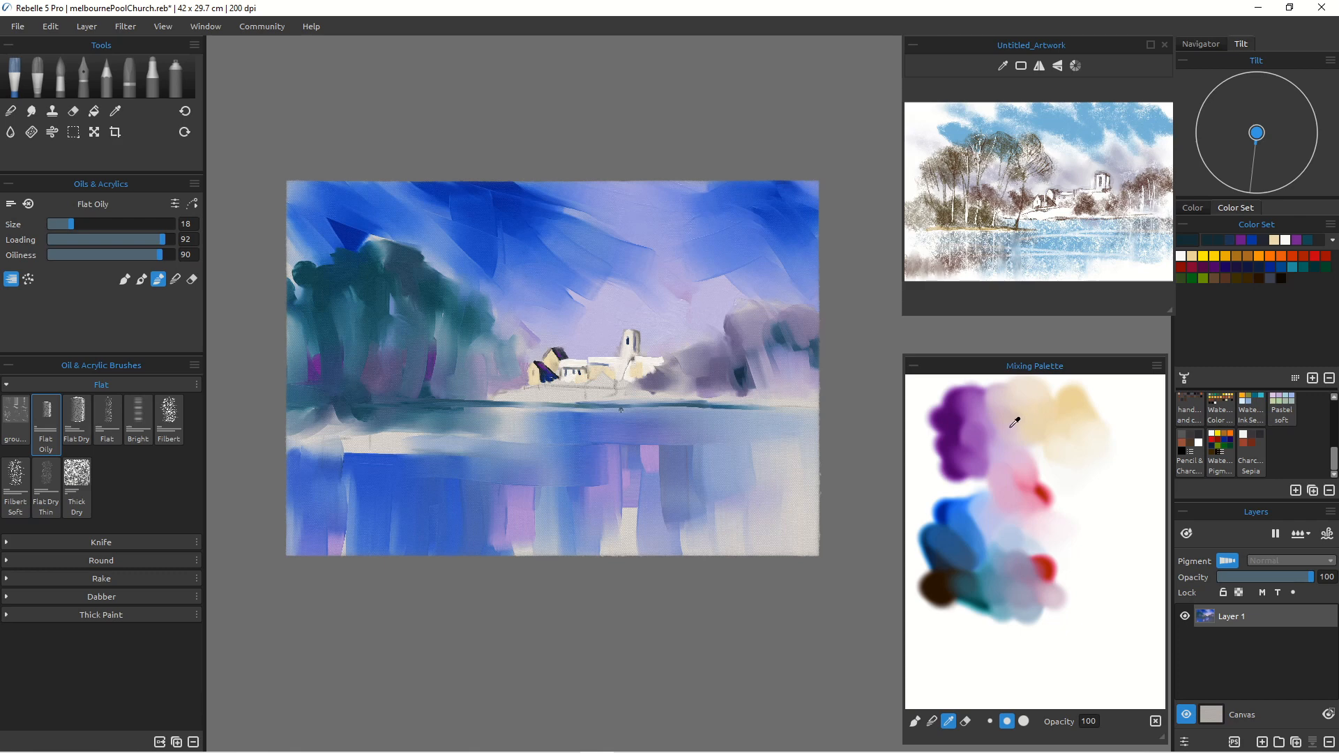
Step: Sample the sand color from the mixing palette, set the brush to size 45 and paint the far bank below the buildings and trees
key(])
key(])
key(])
click(1069, 402)
key(])
key(])
key(])
key(])
key(])
key(])
key(])
key(])
key(])
key(])
key(])
key(])
key(])
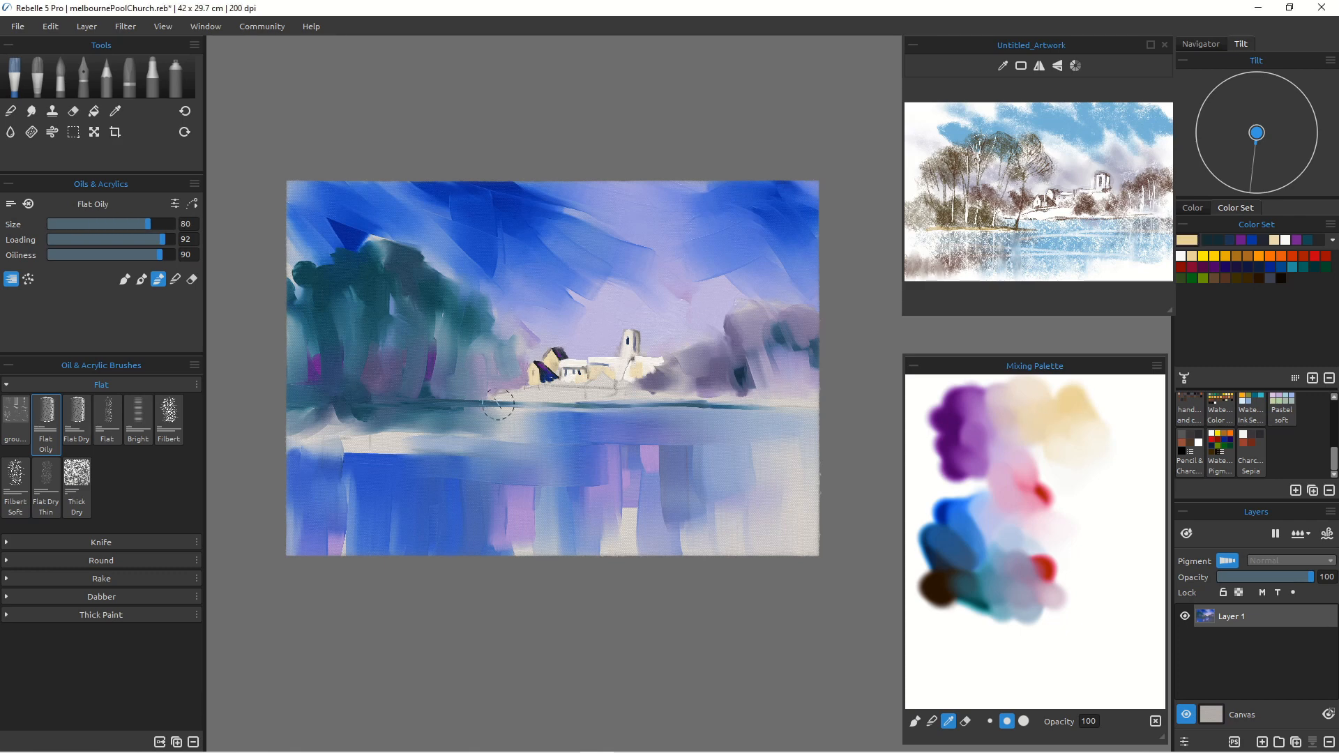
drag(513, 401, 423, 397)
key([)
key([)
key([)
key([)
key([)
key([)
key([)
key([)
key([)
key([)
key(bracketleft)
drag(516, 396, 656, 396)
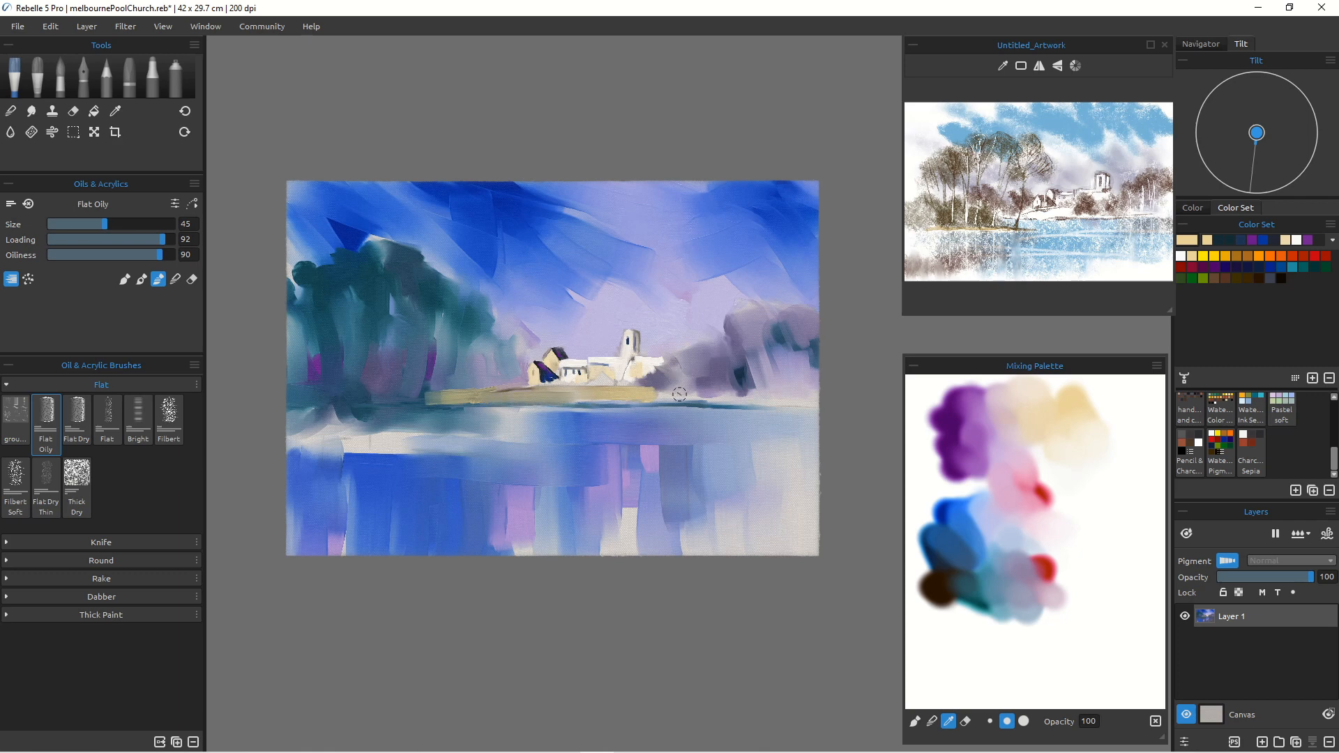
mouse_move(689, 383)
mouse_down()
mouse_move(656, 393)
mouse_move(754, 384)
mouse_move(593, 394)
mouse_move(649, 373)
mouse_move(606, 373)
mouse_move(660, 364)
mouse_move(566, 393)
mouse_move(579, 384)
mouse_move(564, 380)
mouse_move(538, 395)
mouse_up()
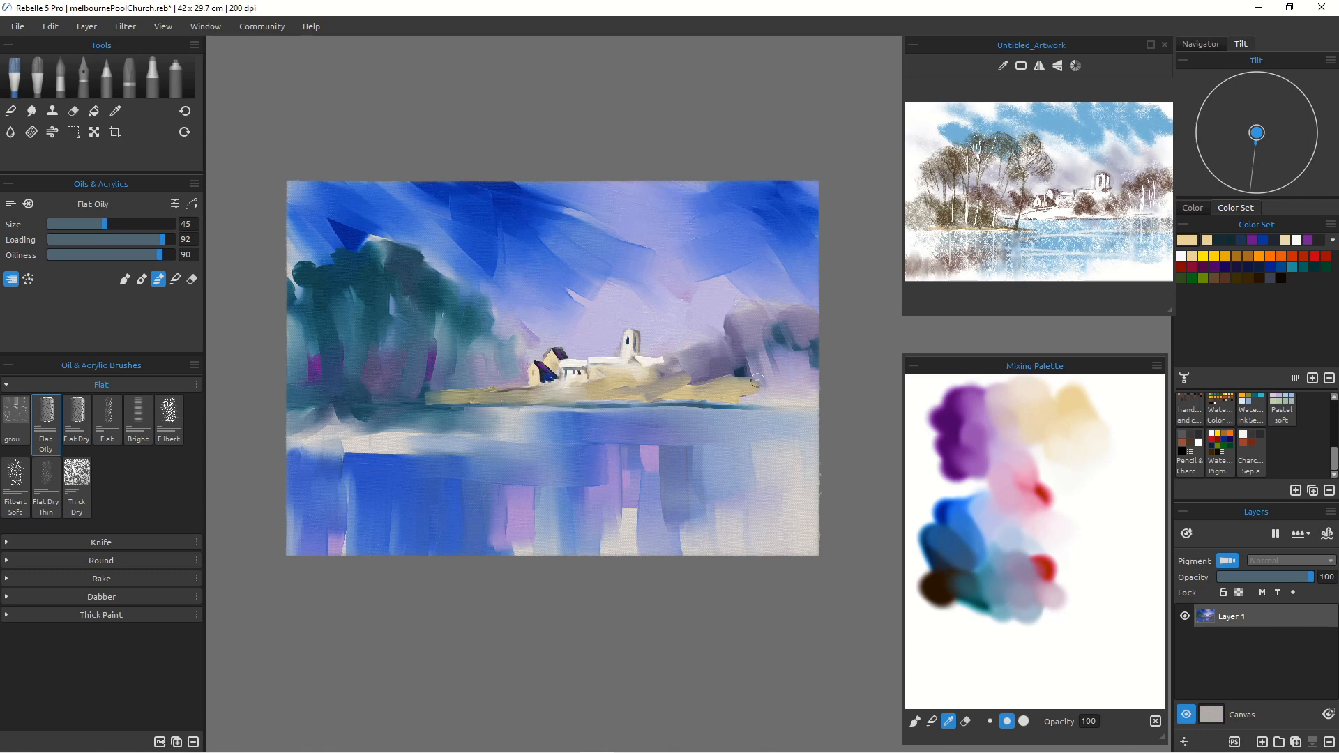
Step: Set the brush to size 100 and brush over the base of the right-hand trees toward the canvas edge
key(bracketright)
key(bracketright)
key(bracketright)
key(bracketright)
key(bracketright)
key(bracketright)
key(bracketright)
key(bracketright)
key(bracketright)
key(bracketright)
key(bracketright)
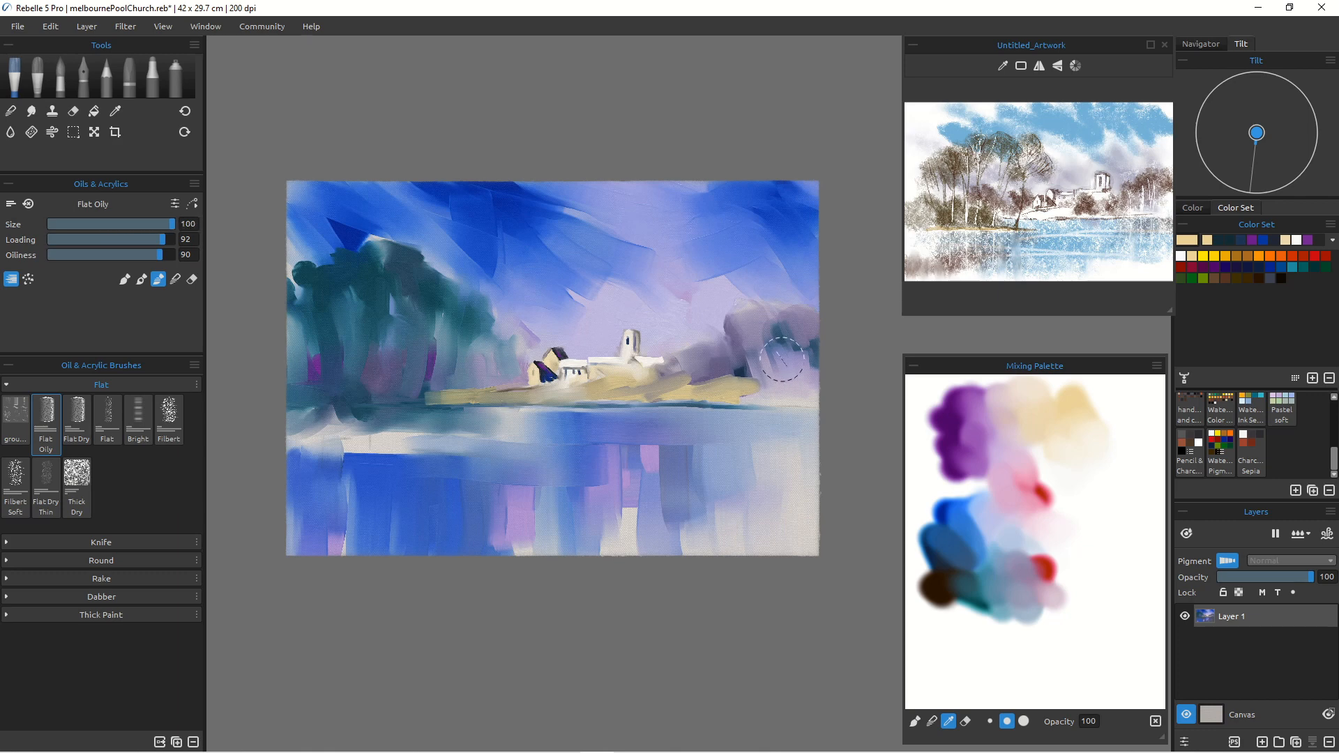
mouse_move(780, 362)
mouse_down()
mouse_move(738, 387)
mouse_move(783, 380)
mouse_move(754, 347)
mouse_move(804, 390)
mouse_up()
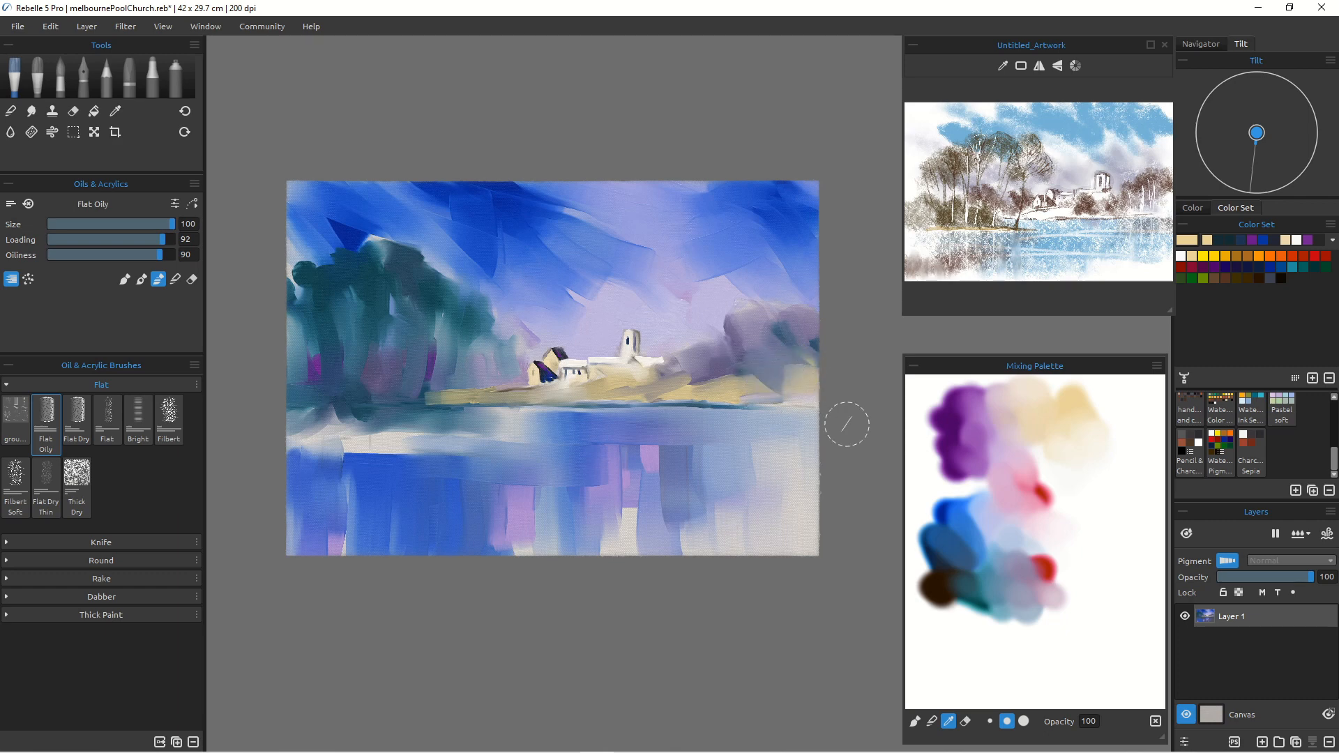
Step: Set the brush to size 35 and lay a first sand-colored stroke on the near bank below the large trees
key(bracketleft)
key(bracketleft)
key(bracketleft)
key(bracketleft)
key(bracketleft)
key(bracketleft)
key(bracketleft)
key(bracketleft)
key(bracketleft)
key(bracketleft)
key(bracketleft)
key(bracketleft)
key(bracketleft)
mouse_move(348, 438)
mouse_down()
mouse_move(389, 432)
mouse_move(353, 420)
mouse_move(474, 441)
mouse_move(427, 441)
mouse_up()
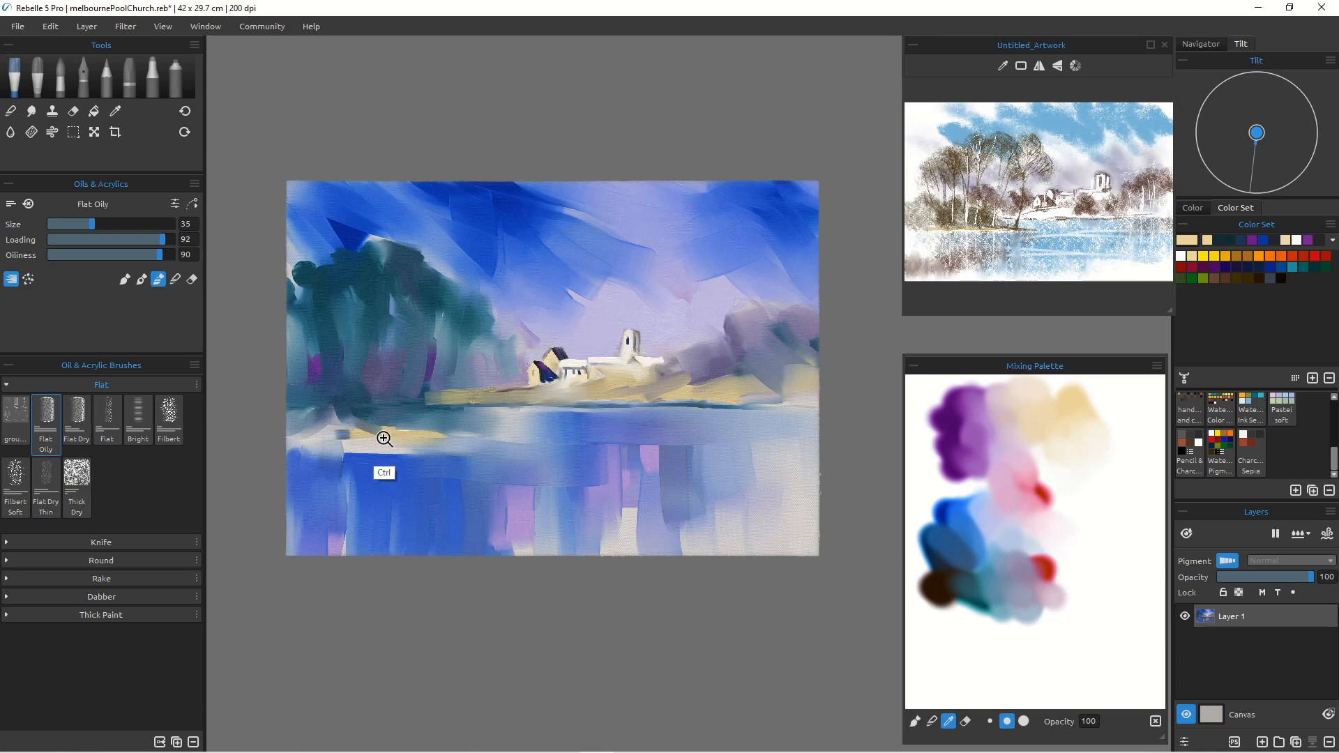
Step: Extend the near bank's sand color toward the lake and out to the left canvas edge, covering the pale bare areas
scroll(409, 436, up, 5)
scroll(398, 431, down, 3)
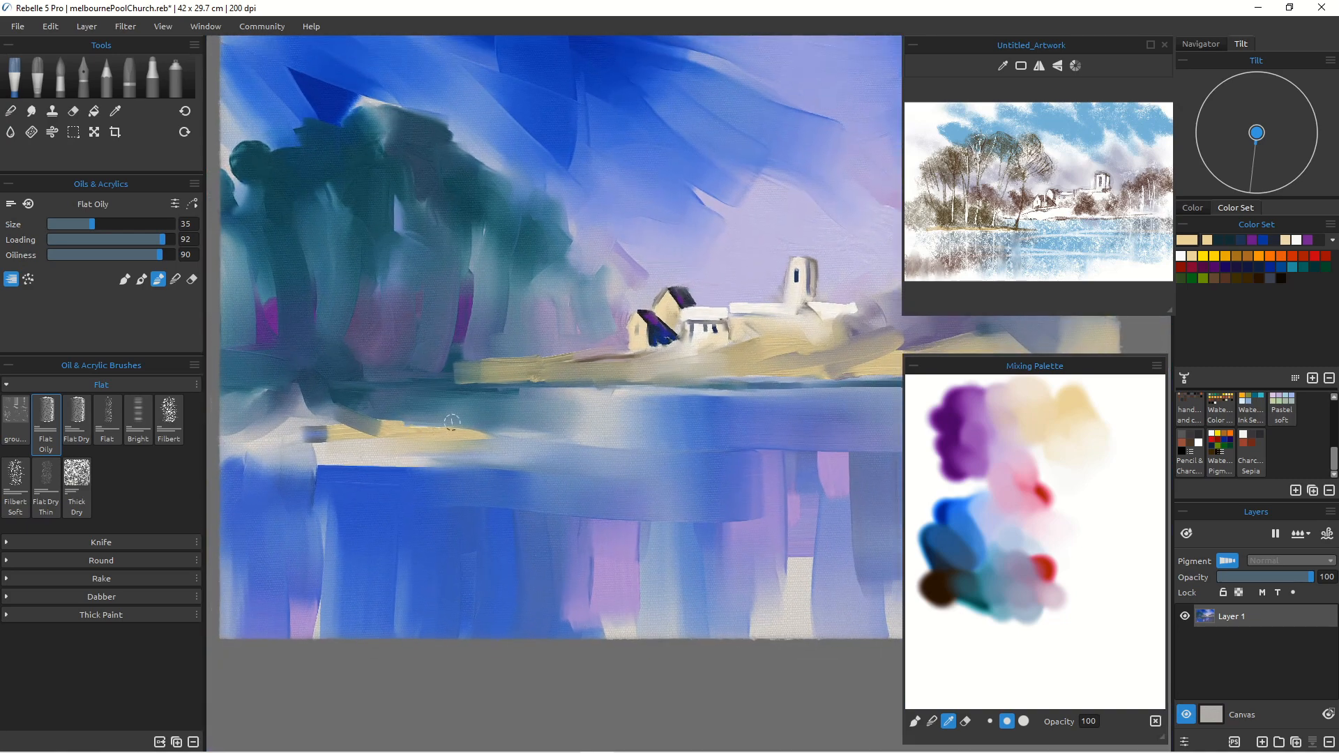
mouse_move(450, 452)
mouse_down()
mouse_move(513, 448)
mouse_move(470, 435)
mouse_move(654, 457)
mouse_move(578, 459)
mouse_up()
mouse_move(407, 449)
mouse_down()
mouse_move(331, 448)
mouse_move(357, 438)
mouse_move(332, 417)
mouse_move(373, 434)
mouse_move(311, 426)
mouse_move(400, 431)
mouse_up()
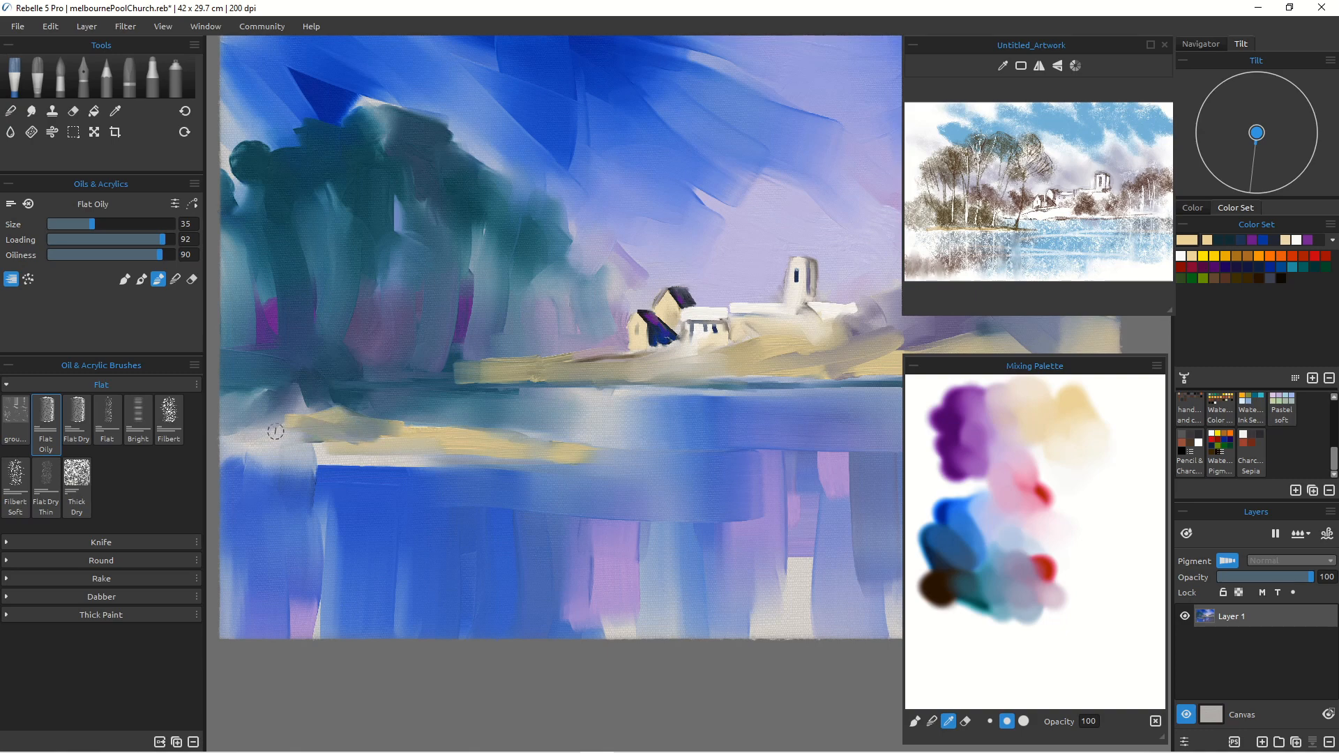
scroll(321, 449, down, 3)
scroll(315, 452, up, 1)
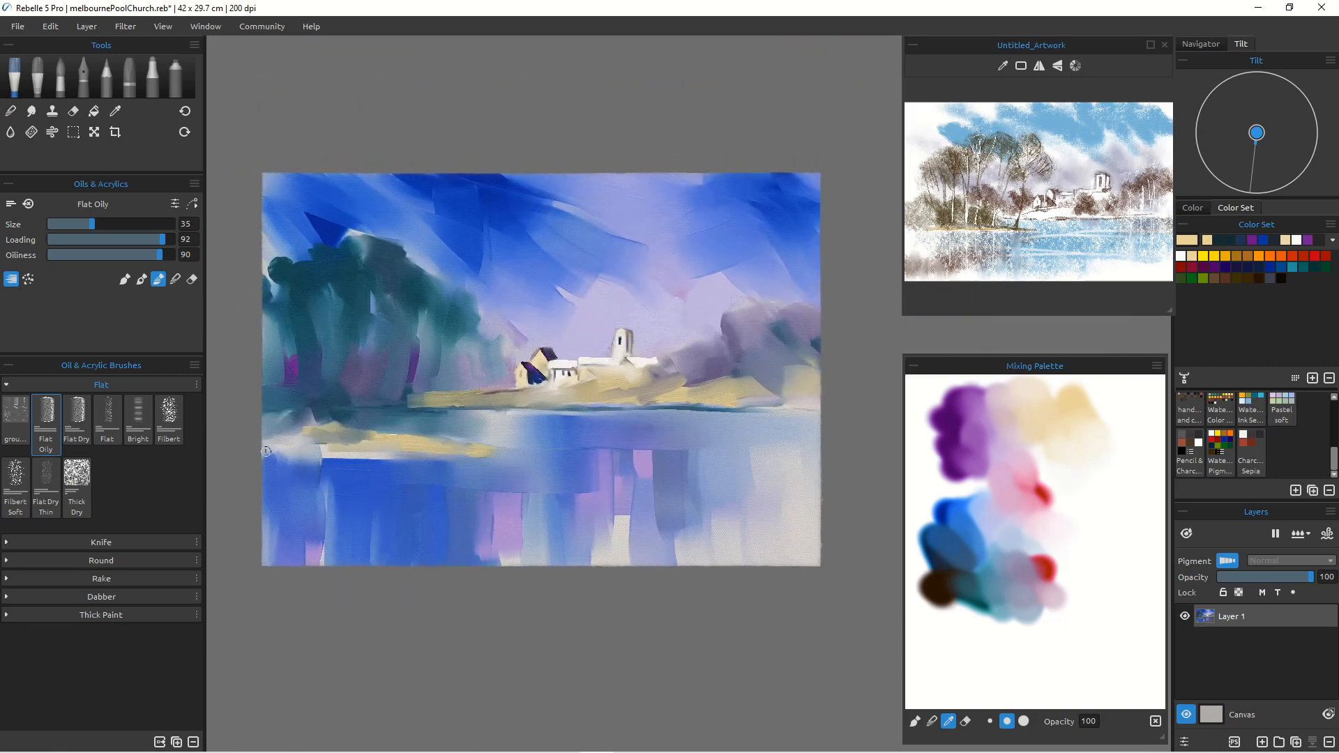
mouse_move(266, 451)
mouse_down()
mouse_move(265, 423)
mouse_move(328, 430)
mouse_move(259, 433)
mouse_move(342, 442)
mouse_up()
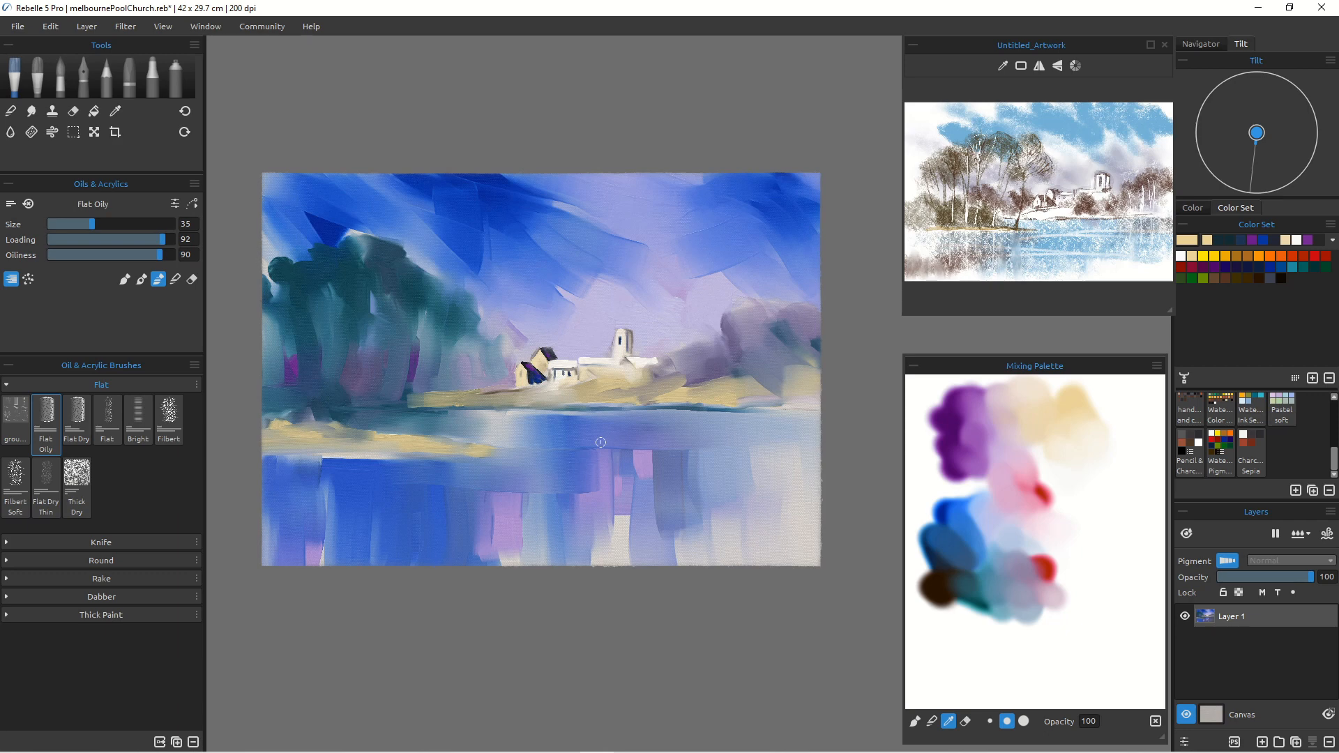
Step: Switch to the Knife Dry brush with loading 1 and size 70
click(4, 541)
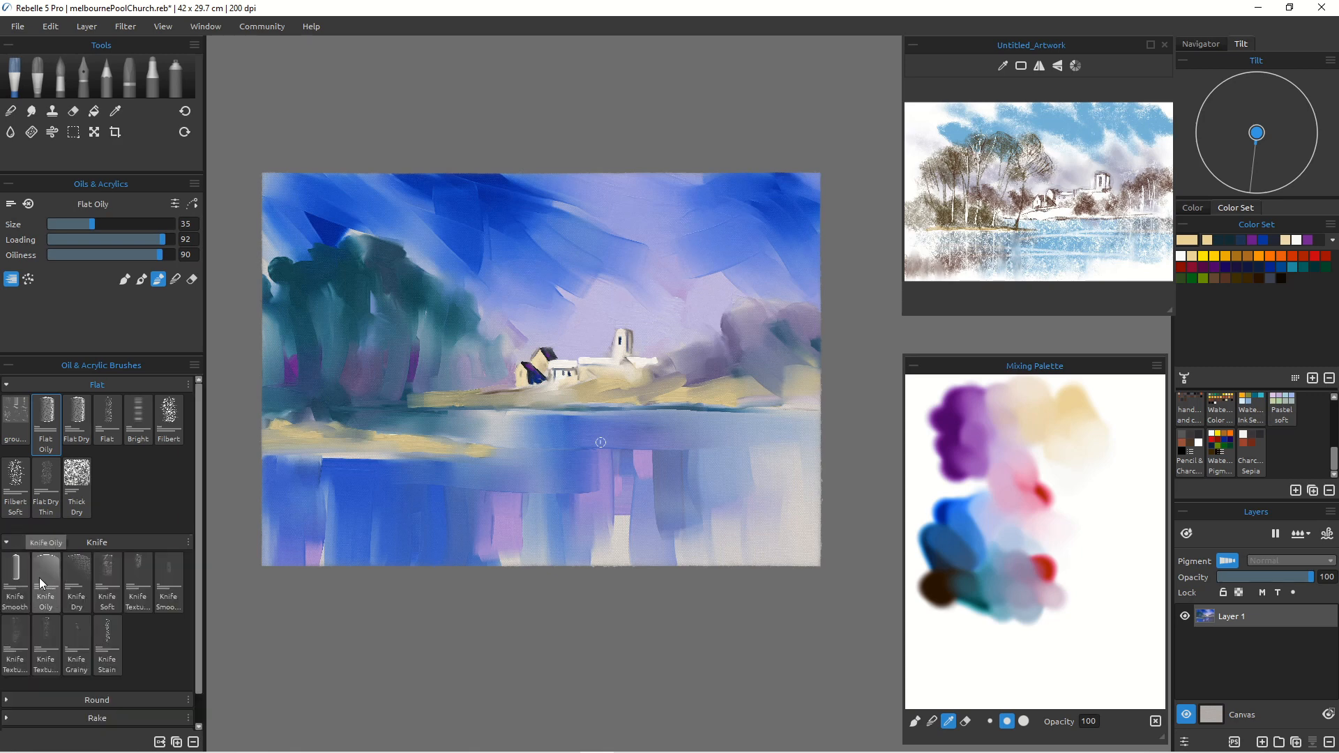
click(73, 578)
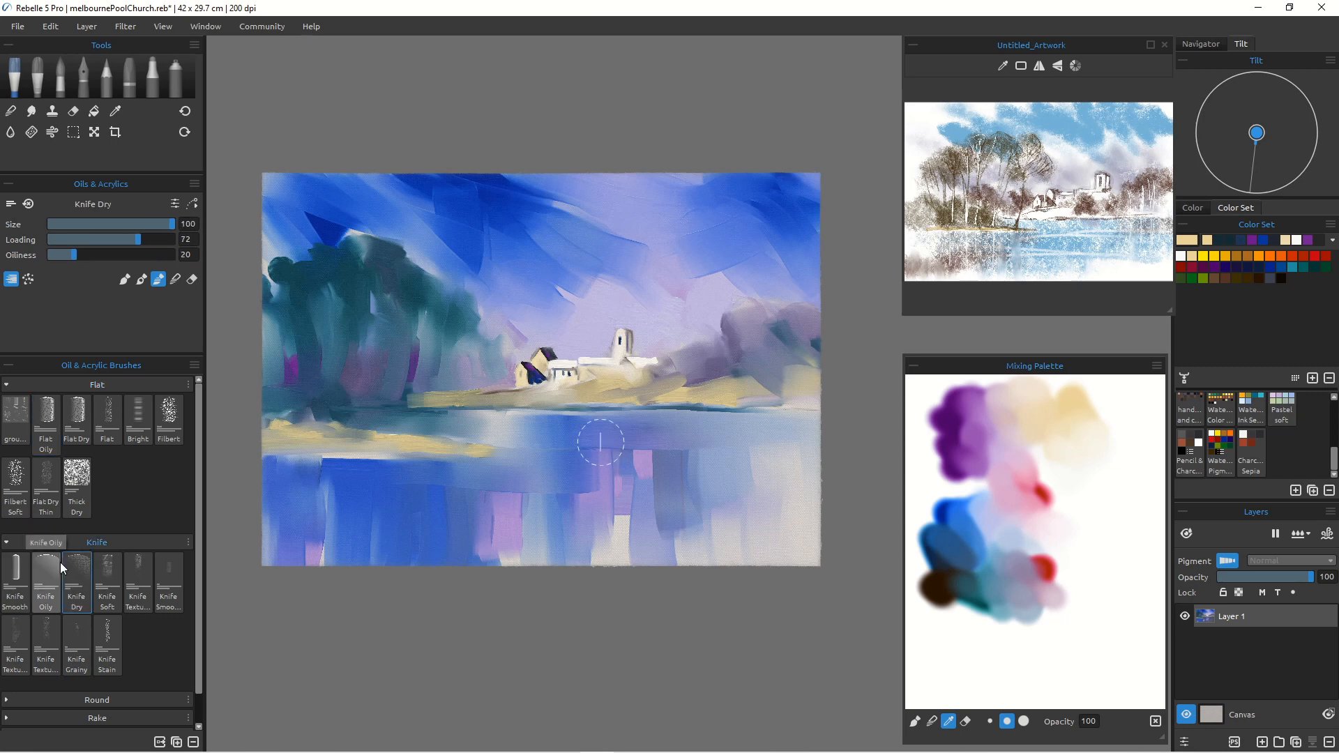
drag(143, 240, 3, 239)
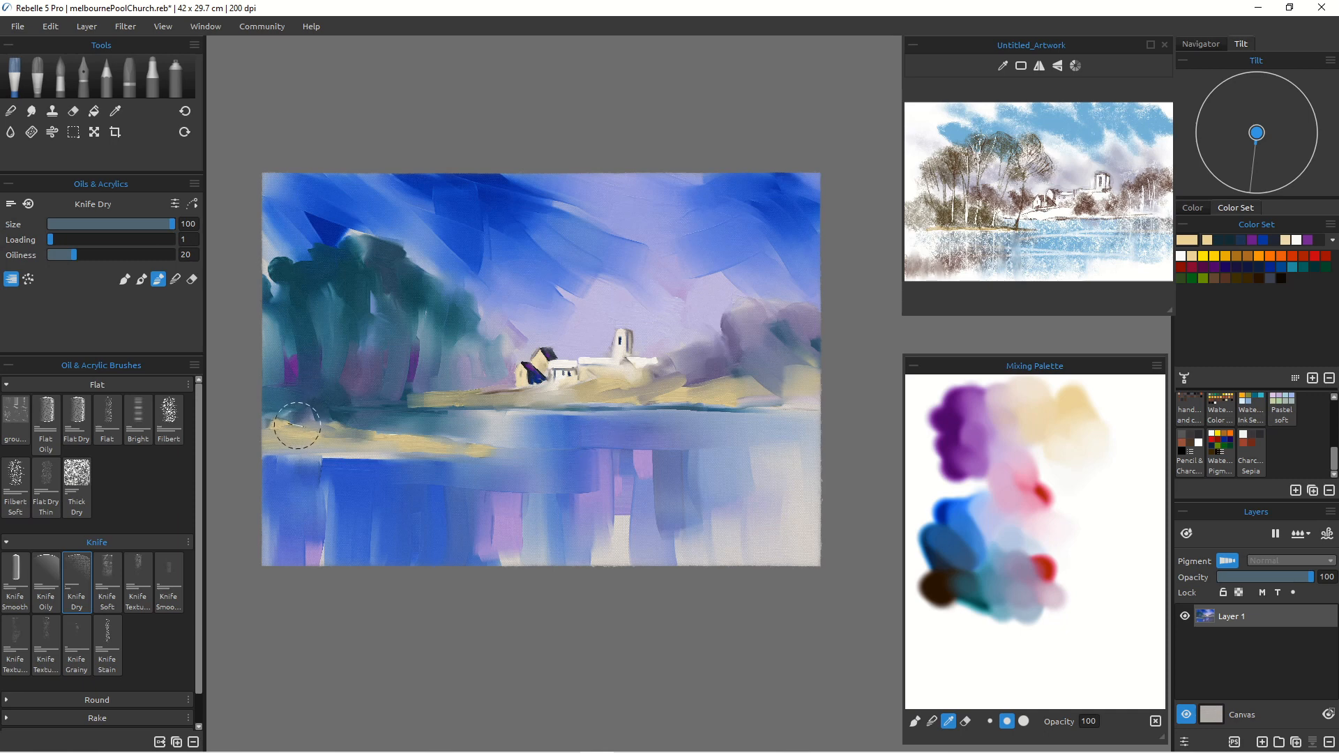
key(bracketleft)
key(bracketleft)
key(bracketleft)
key(bracketleft)
key(bracketright)
key(bracketright)
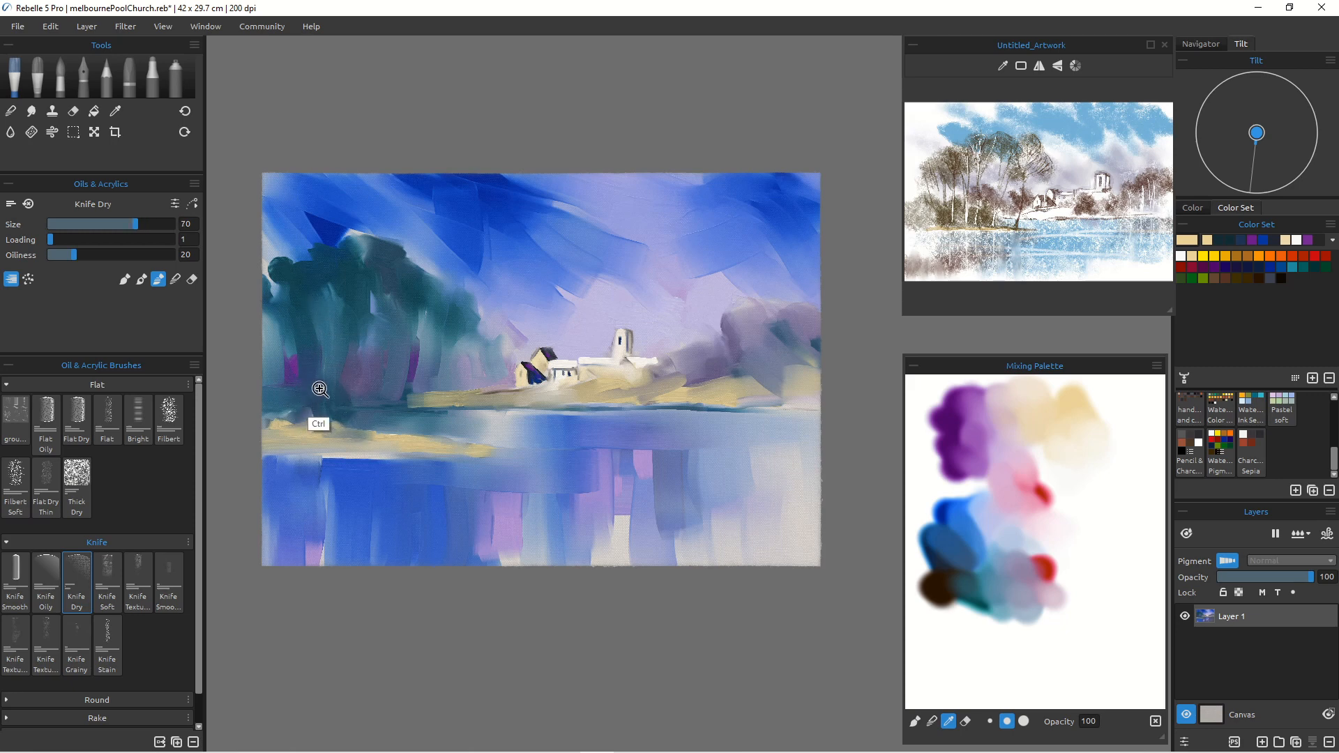
Step: Switch to the Knife Smooth brush for painting the tree trunks above the near bank
scroll(306, 394, up, 5)
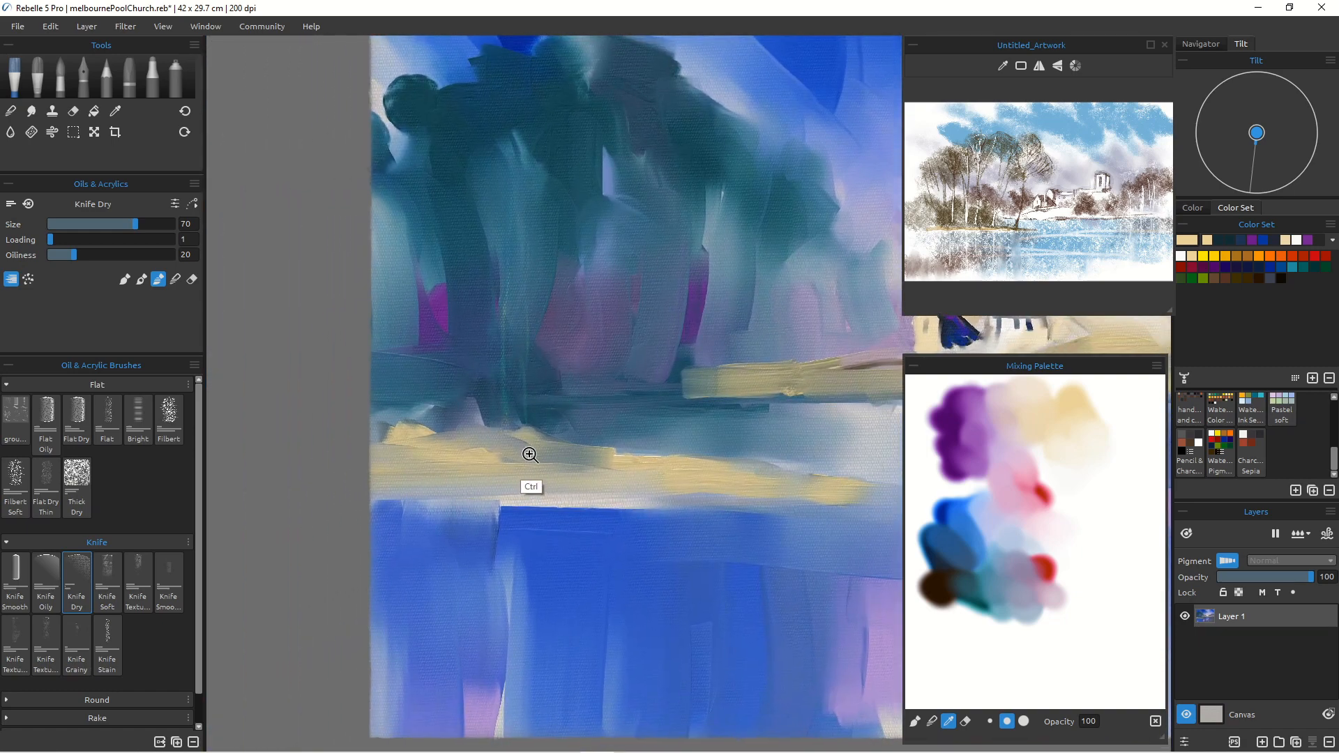
scroll(532, 448, down, 2)
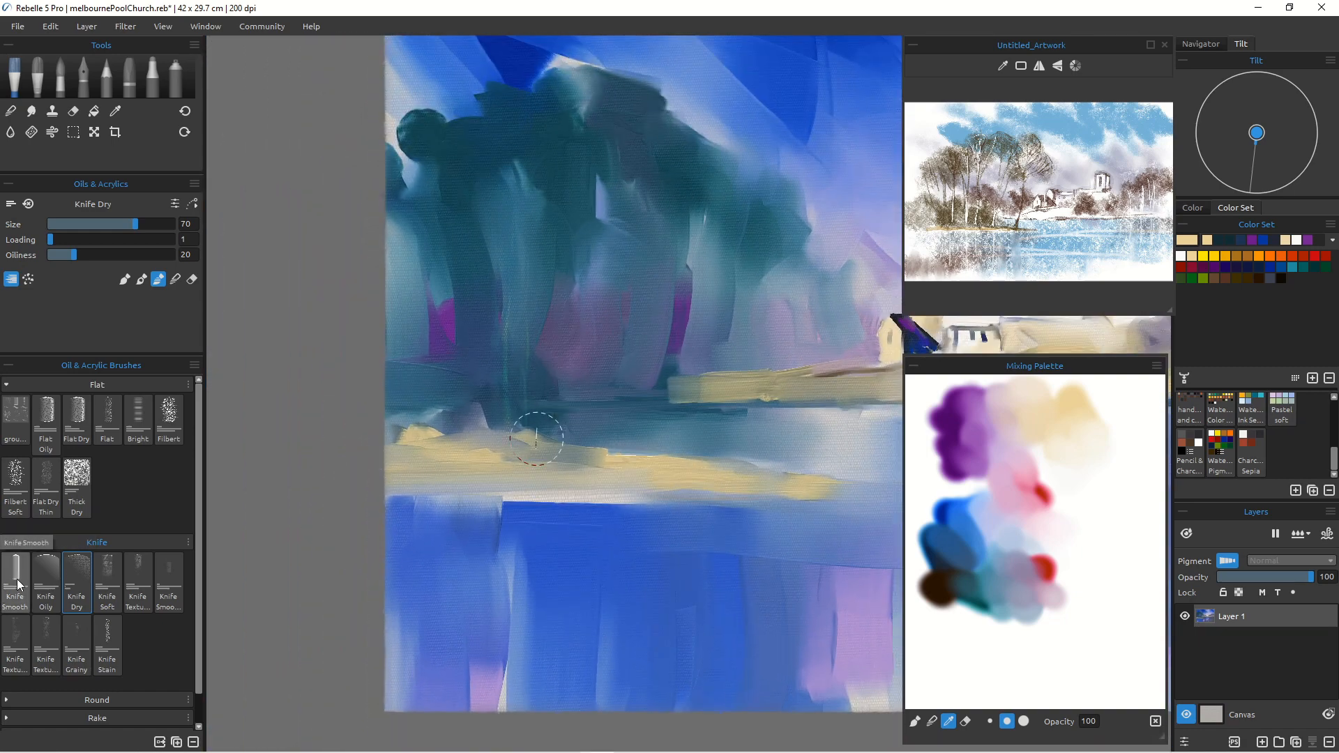
click(14, 579)
drag(520, 434, 515, 333)
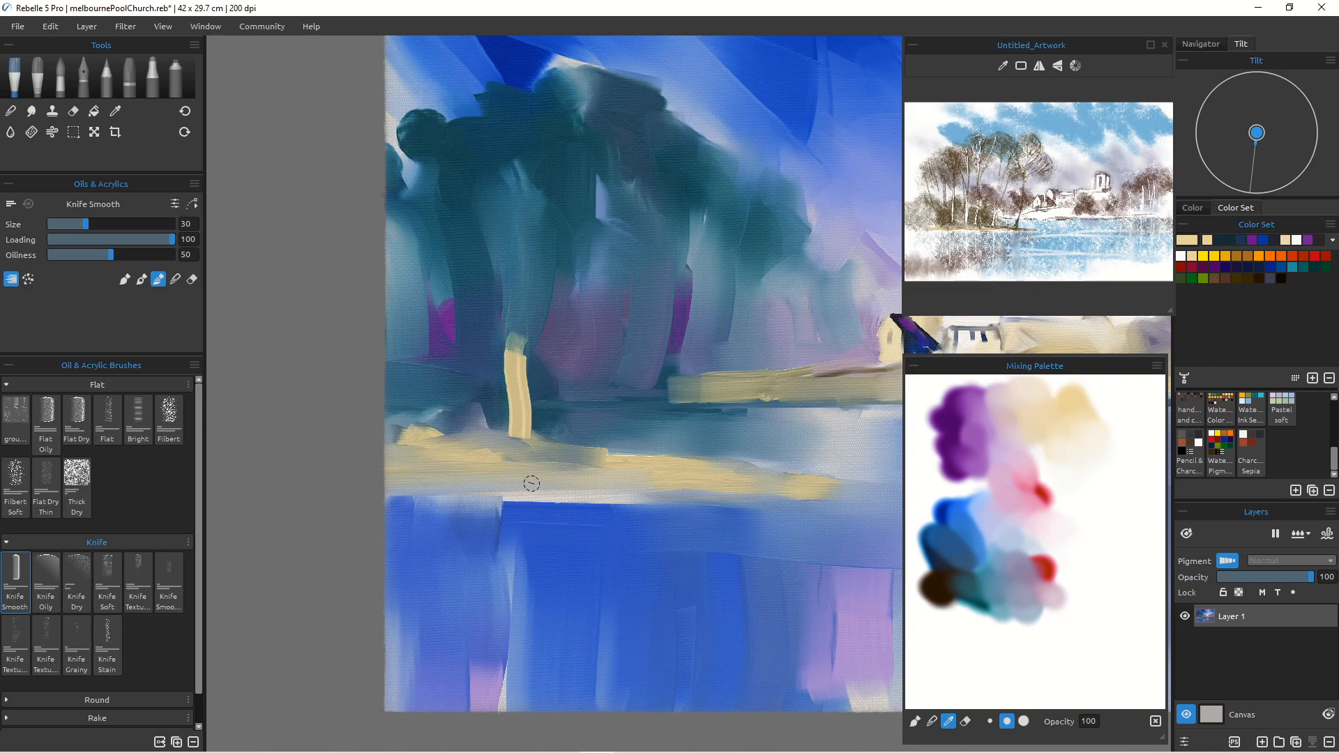
key(ctrl)
key(ctrl+z)
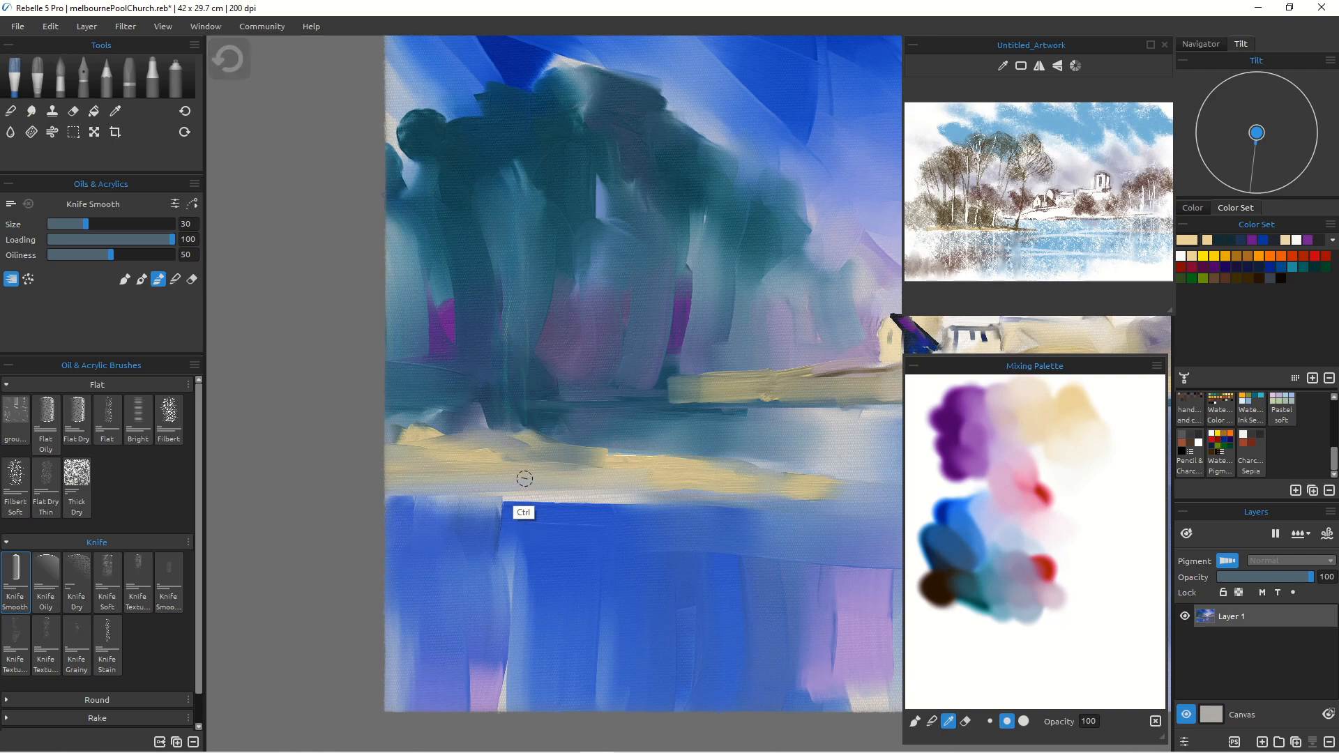
Step: Set the knife to size 18 and paint a tall sand-colored trunk from the near bank up into the dark foliage
key([)
key([)
key([)
key([)
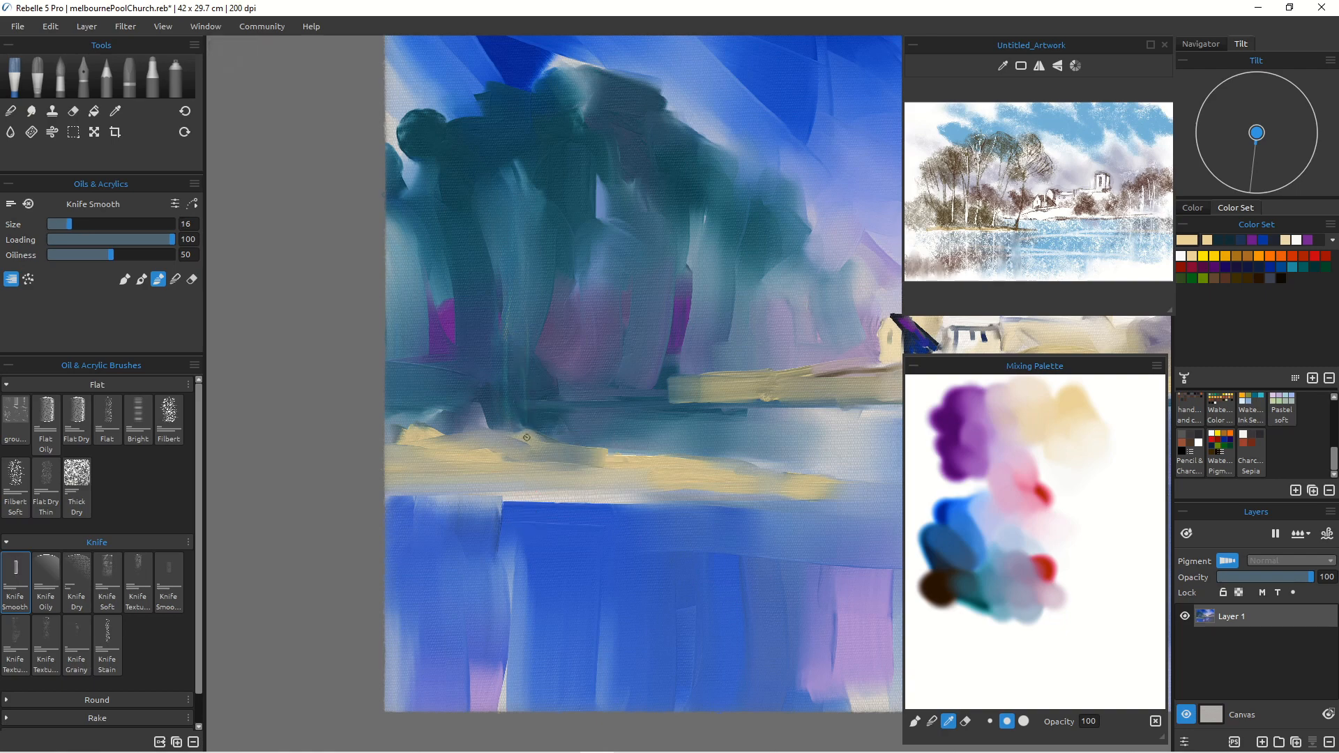
key(])
drag(503, 442, 508, 325)
drag(510, 276, 506, 87)
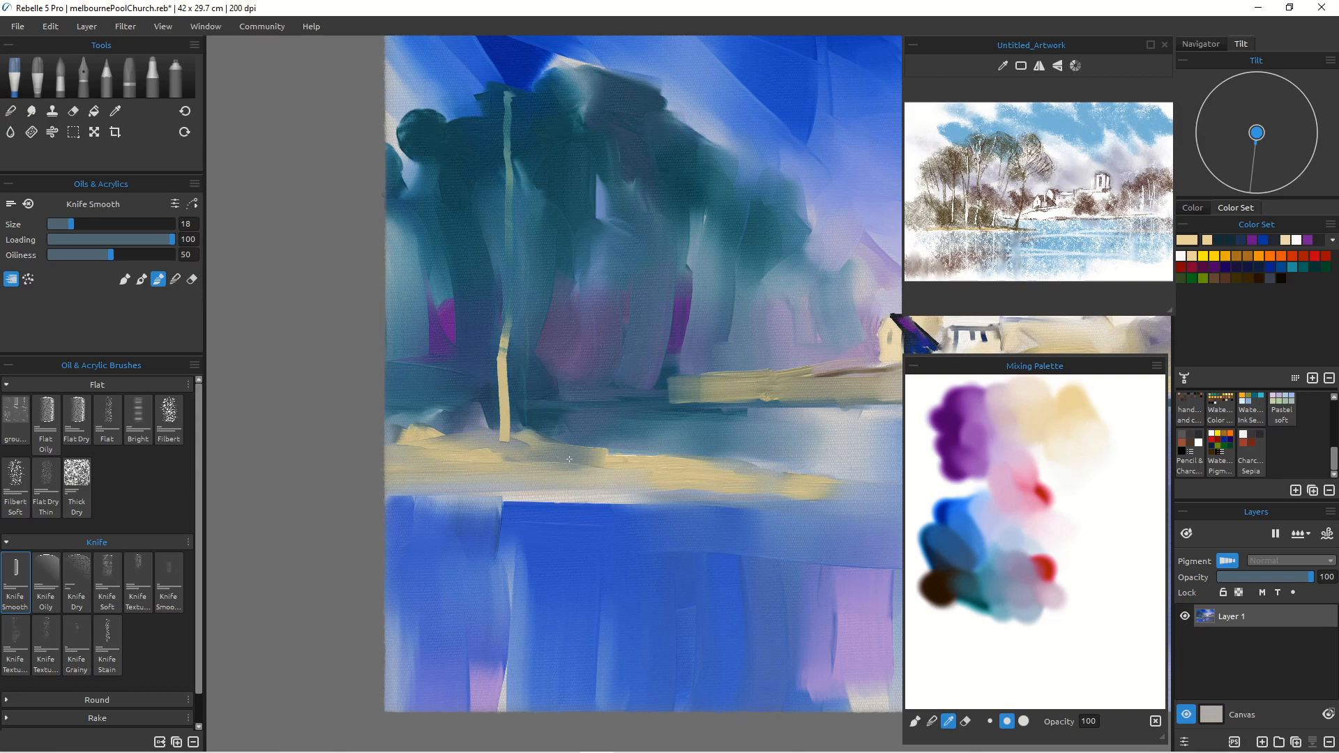
Step: Paint a leaning trunk to the right of the first and another to its left, and build up the right trunk's base
mouse_move(570, 457)
mouse_down()
mouse_move(572, 339)
mouse_move(610, 114)
mouse_up()
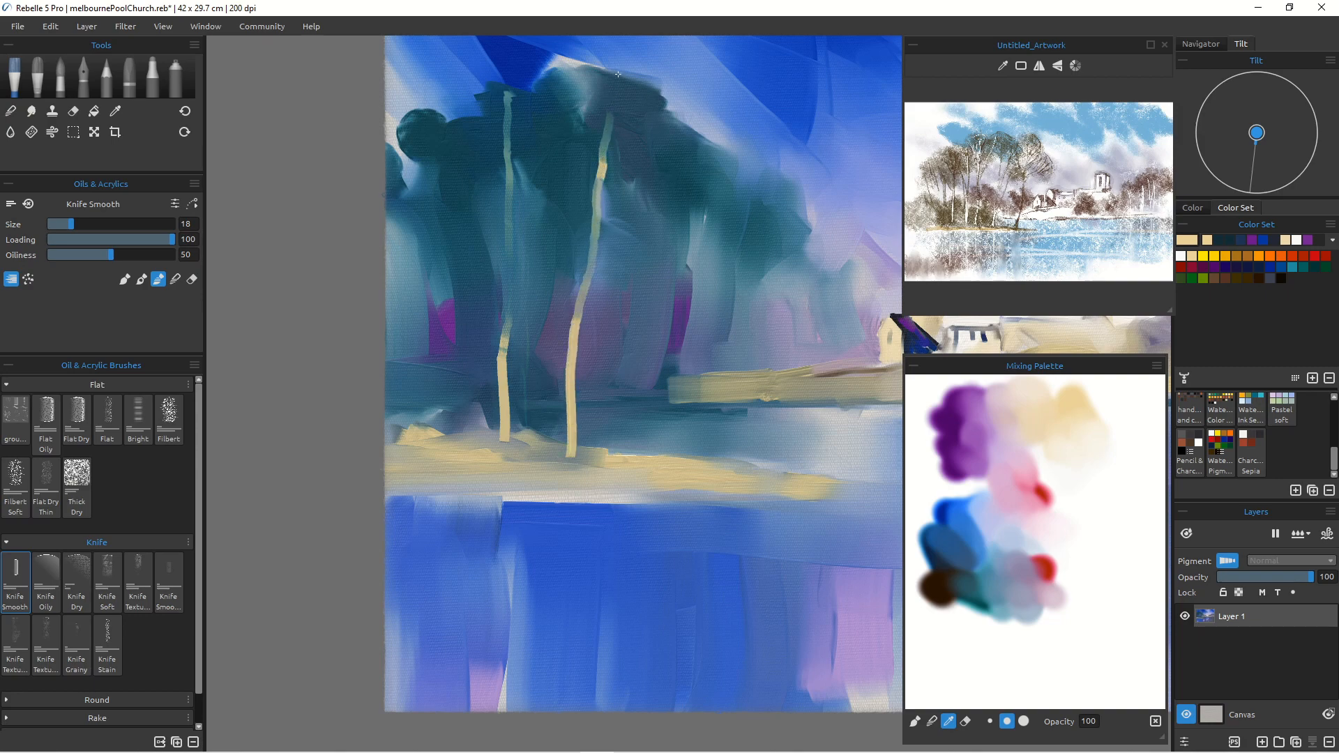
mouse_move(572, 454)
mouse_down()
mouse_move(603, 453)
mouse_move(537, 446)
mouse_move(676, 467)
mouse_up()
drag(482, 445, 471, 281)
drag(457, 167, 449, 122)
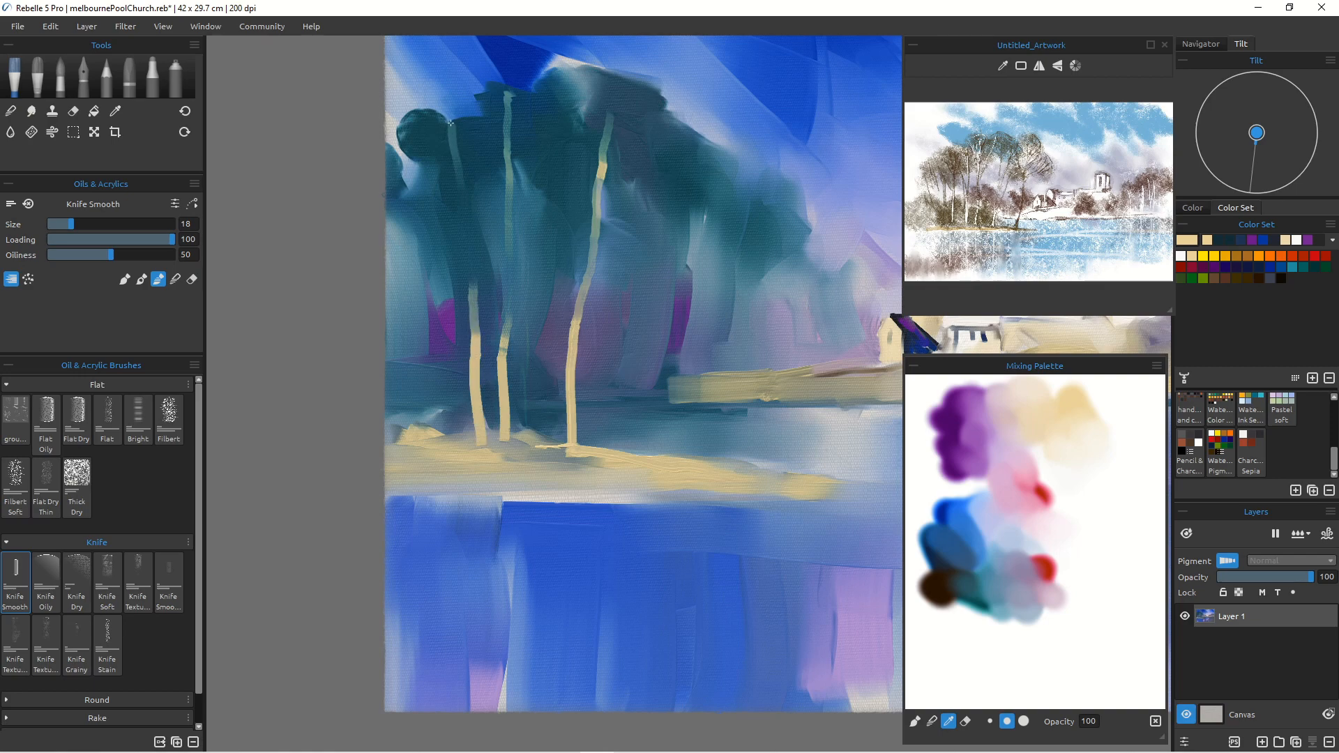
drag(461, 196, 471, 293)
drag(573, 425, 578, 449)
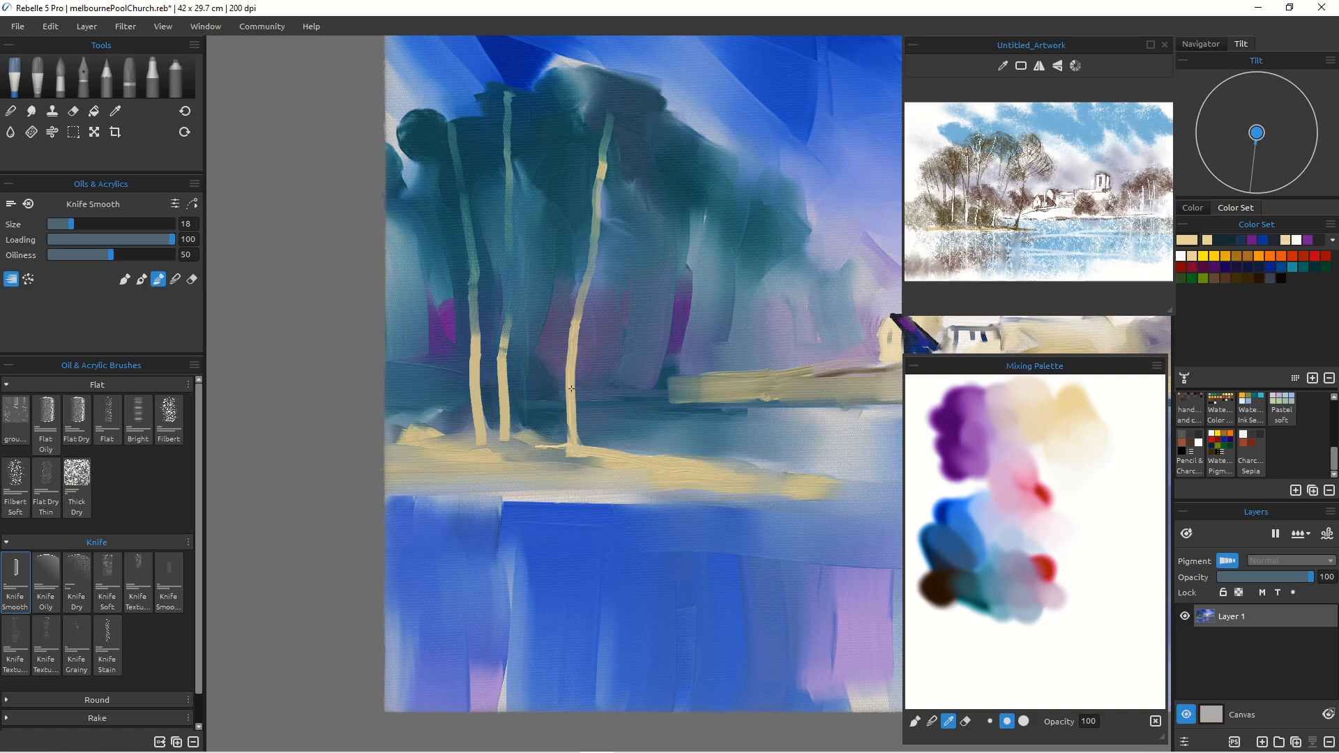
drag(571, 387, 563, 444)
Step: Set the knife to size 10 and paint thin branches forking from the upper part of the right-hand trunk
scroll(508, 484, down, 5)
scroll(494, 501, up, 3)
scroll(495, 481, down, 1)
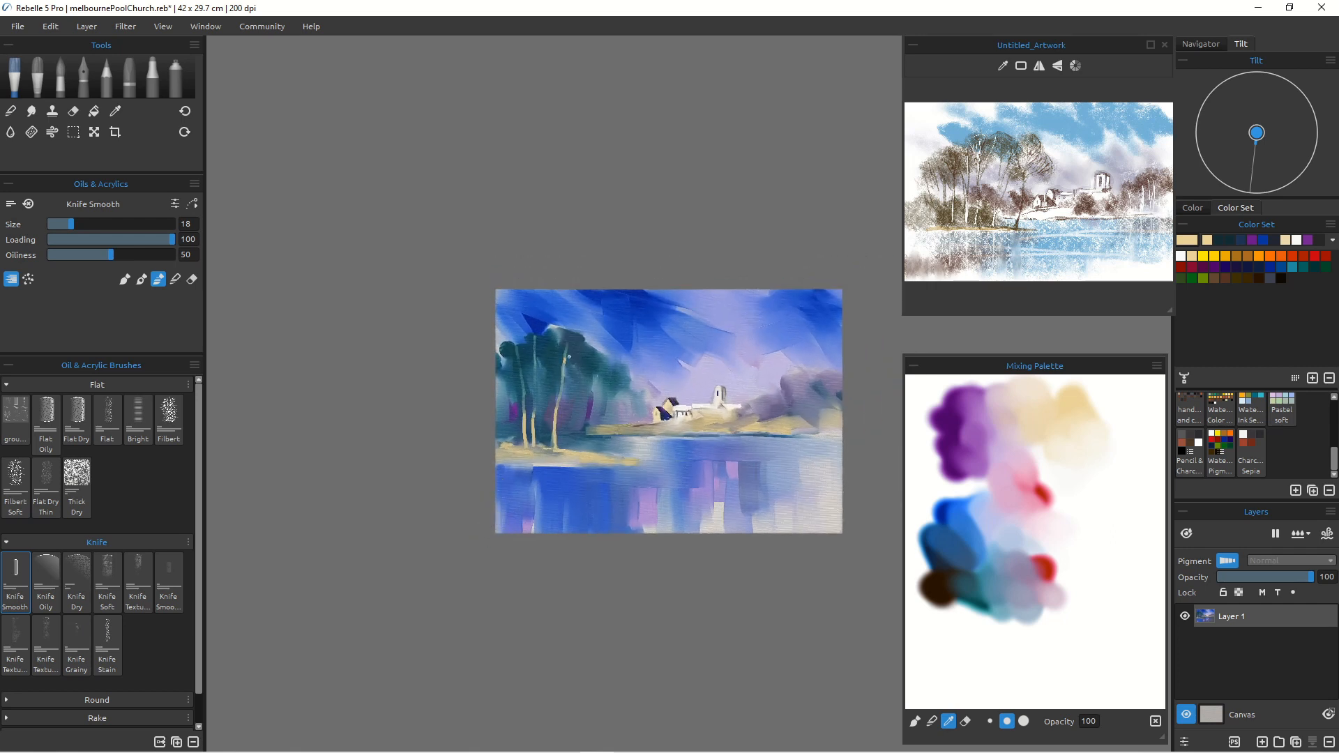
key(bracketleft)
key(bracketleft)
key(bracketleft)
key(bracketleft)
drag(577, 334, 560, 367)
scroll(561, 439, up, 5)
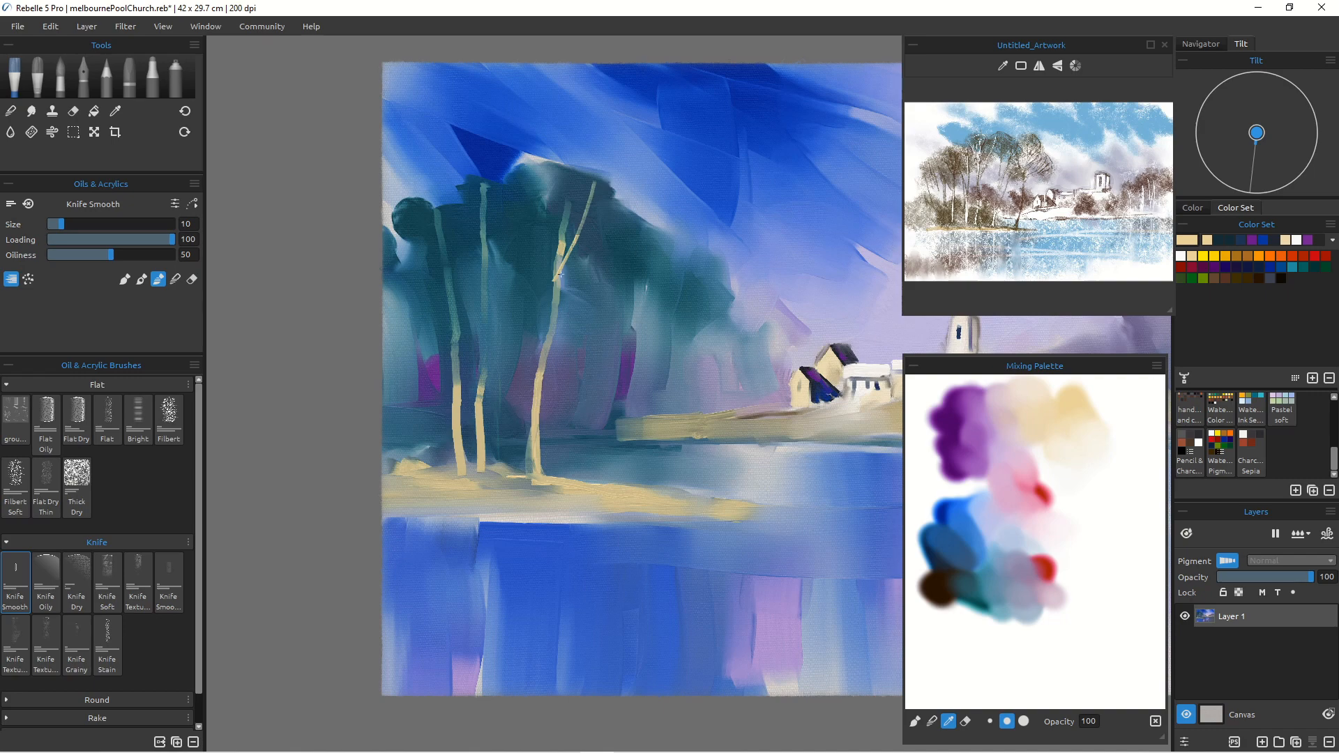
drag(604, 198, 556, 291)
drag(568, 167, 561, 244)
mouse_move(550, 168)
mouse_down()
mouse_move(558, 221)
mouse_move(528, 164)
mouse_move(555, 272)
mouse_up()
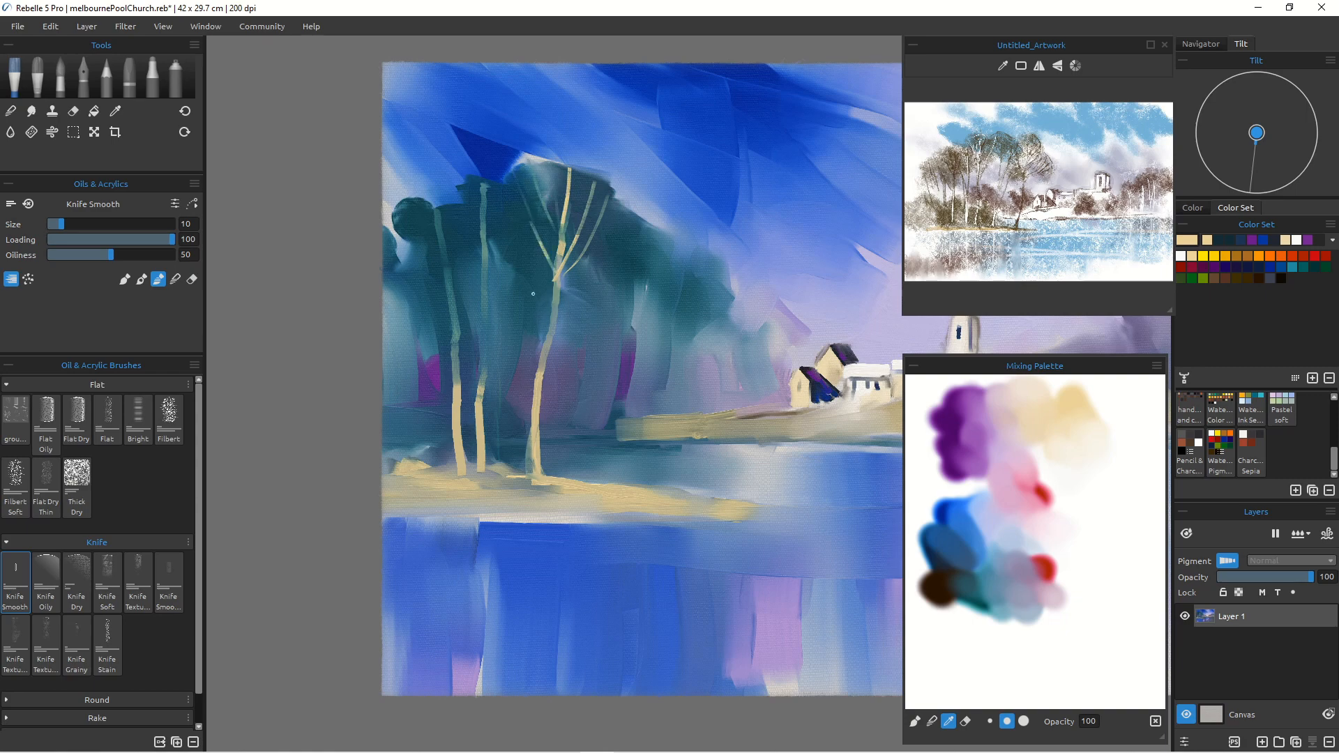
Step: Paint thin sand-colored branches forking from the left and middle trunks and the lower part of the right-hand sand trunk
drag(506, 224, 552, 321)
drag(504, 182, 493, 245)
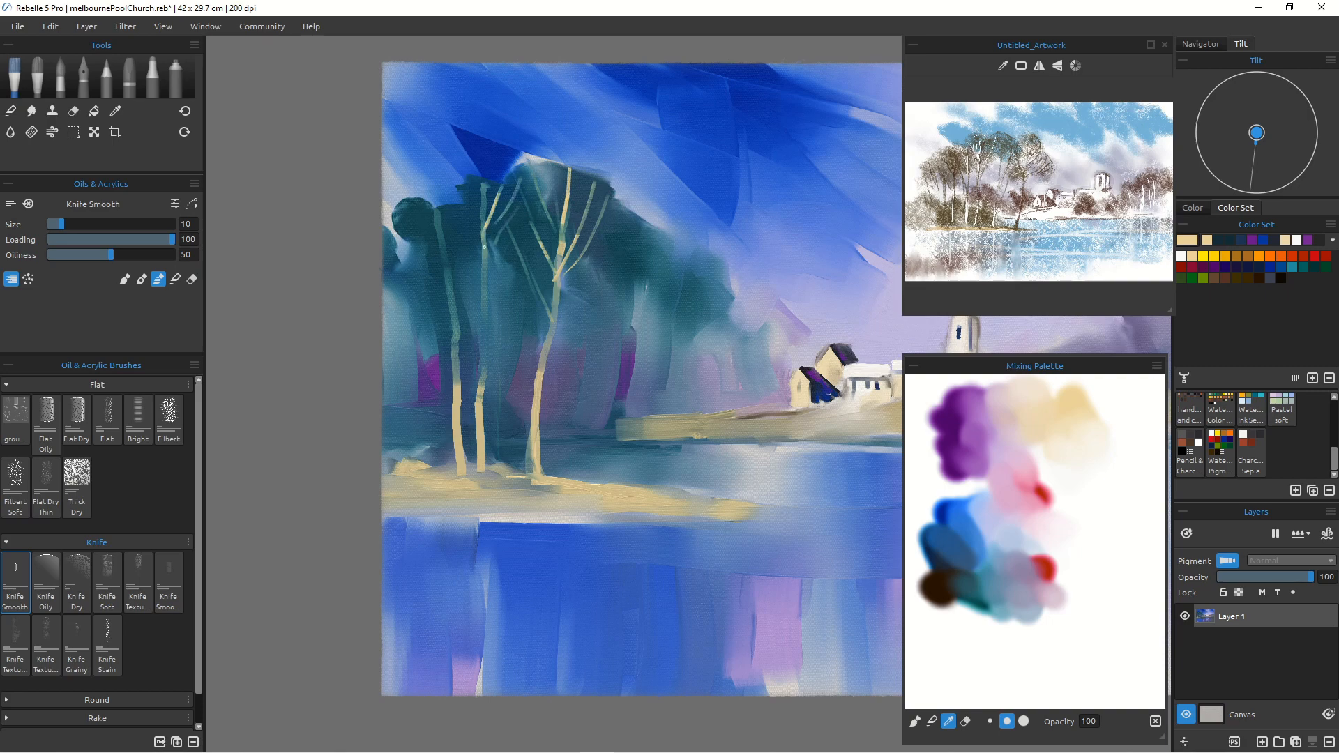
mouse_move(460, 191)
mouse_down()
mouse_move(473, 224)
mouse_move(444, 208)
mouse_move(480, 263)
mouse_up()
drag(404, 217, 459, 310)
drag(390, 282, 447, 330)
drag(457, 212, 442, 263)
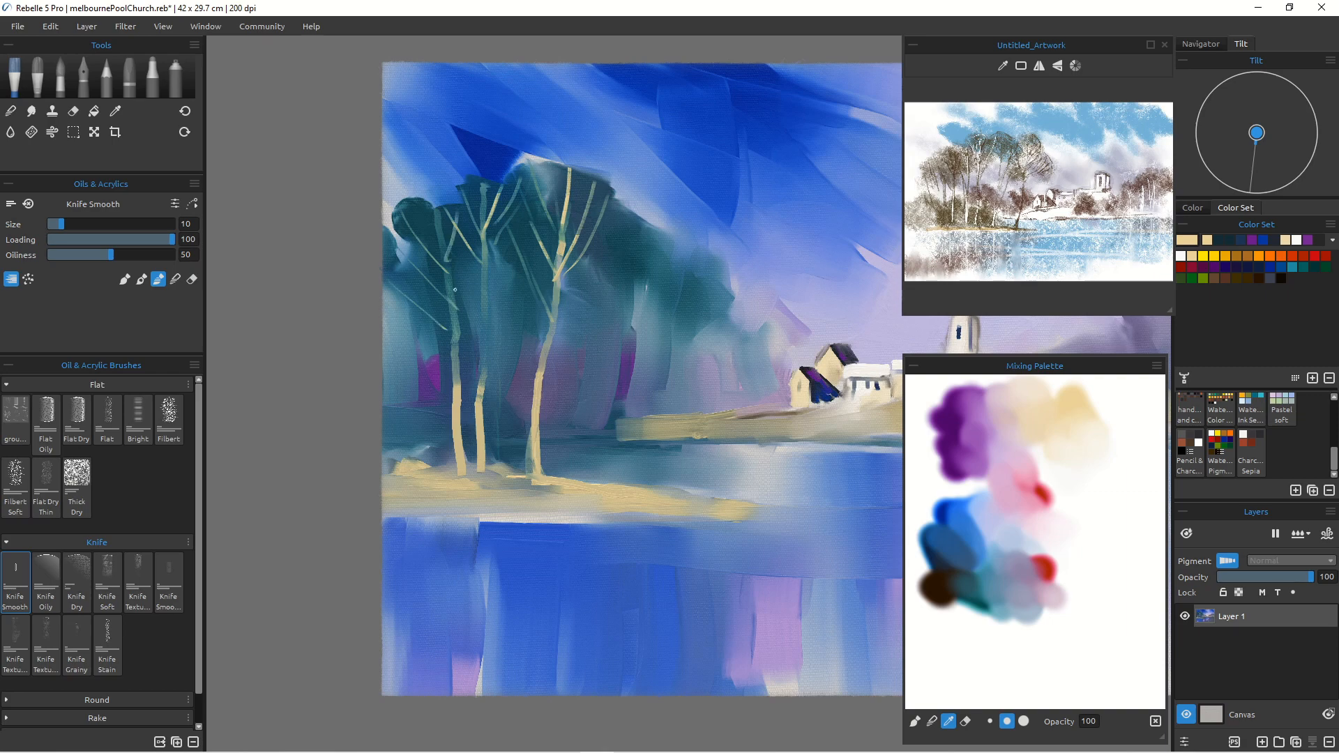
drag(539, 273, 482, 370)
Step: Pick dark brown from the mixing palette and set the Knife Smooth brush to size 25
click(941, 576)
key(bracketright)
key(bracketright)
key(bracketright)
key(bracketright)
key(bracketright)
key(bracketright)
key(bracketright)
key(bracketright)
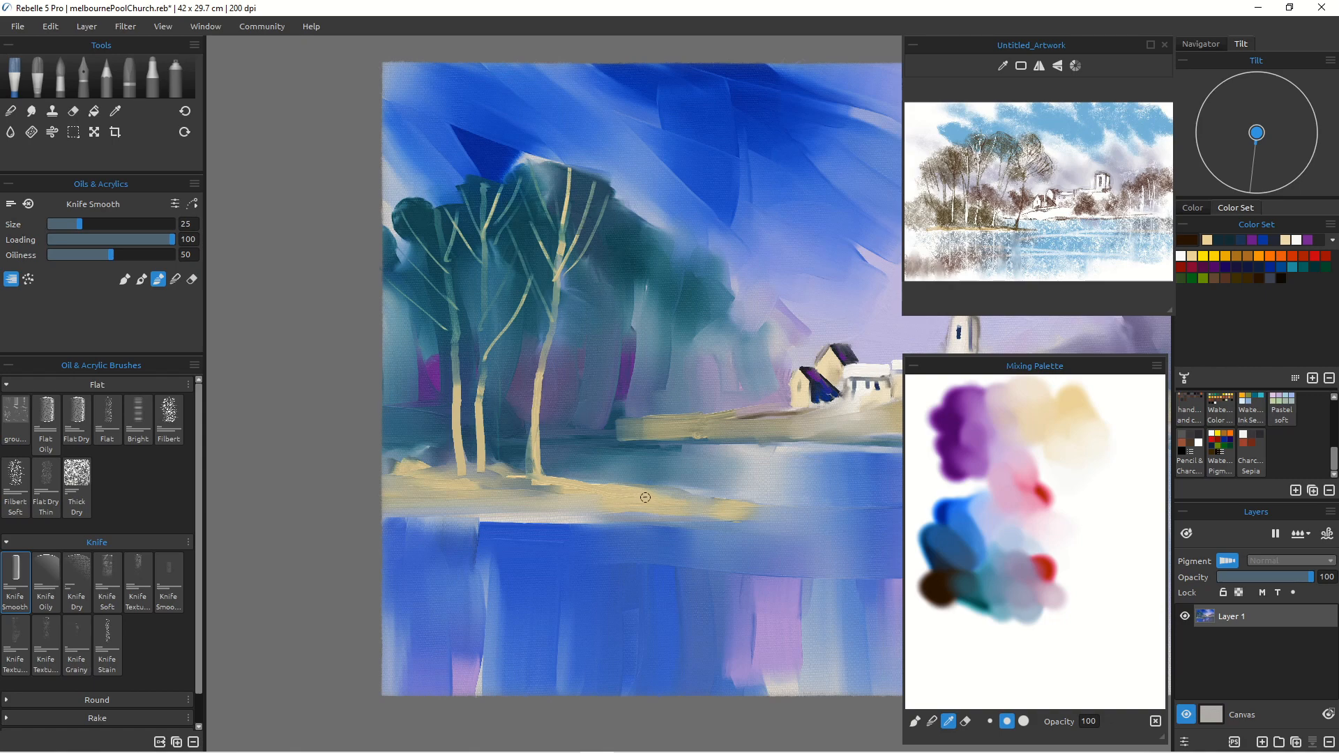
Step: Try a short dark brown trunk stroke above the near bank, undo it, and set the knife to size 18
drag(646, 491, 653, 410)
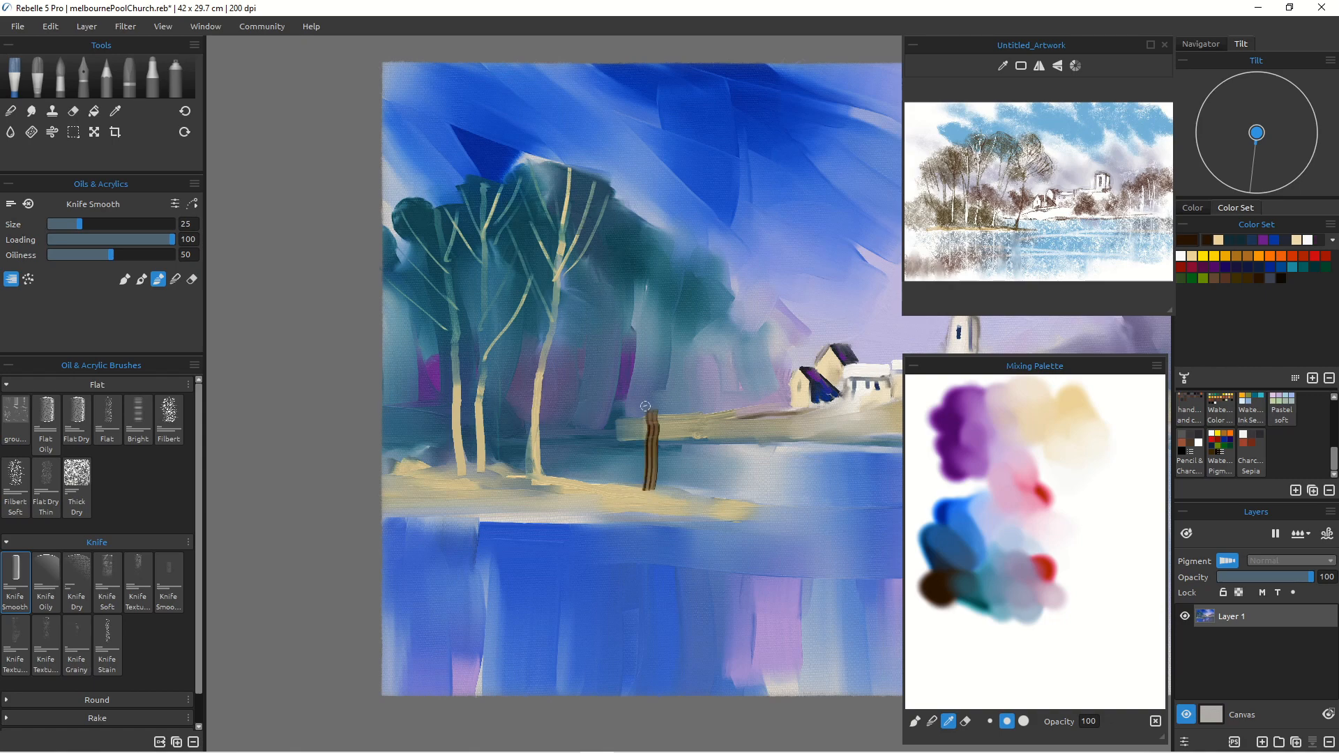
key(ctrl+z)
key(bracketleft)
key(bracketleft)
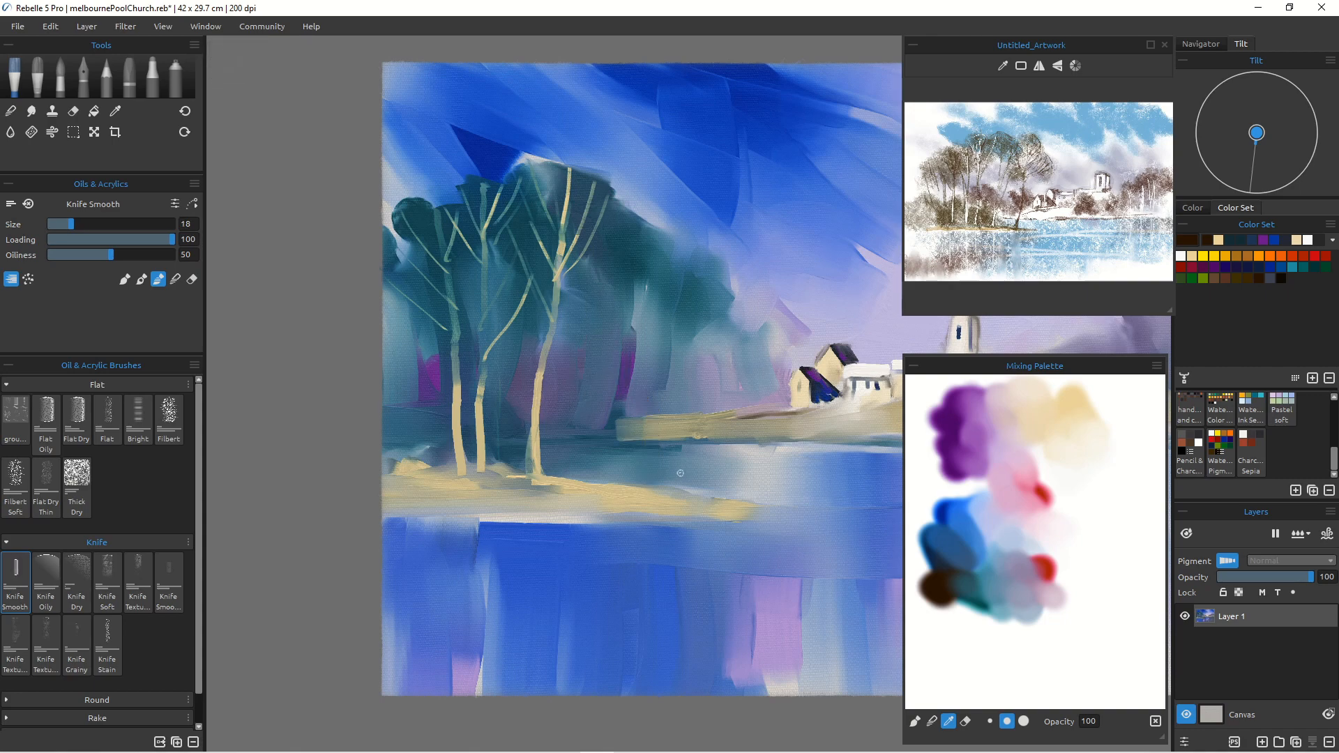
Step: Switch to the Knife Oily brush at size 25 and try a short dark trunk above the near bank
click(48, 572)
key(bracketleft)
key(bracketleft)
key(bracketleft)
key(bracketleft)
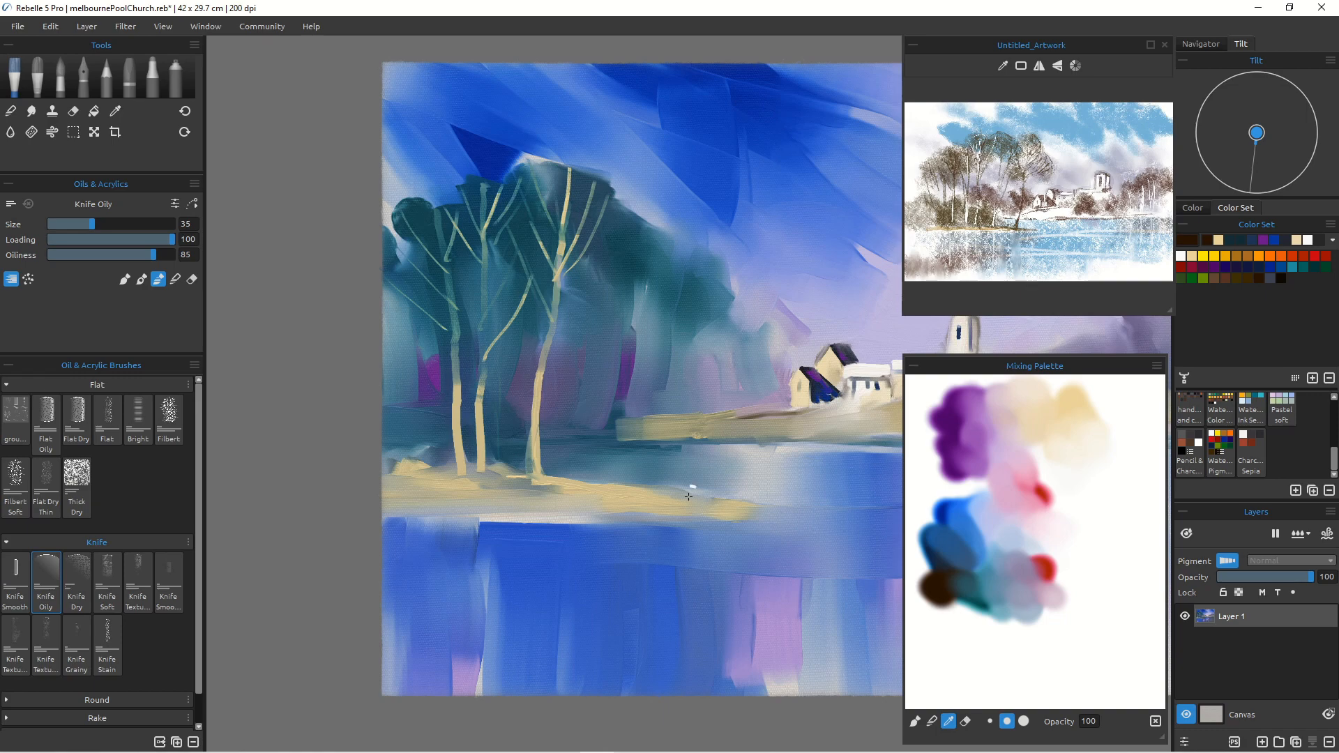
key(bracketleft)
key(bracketleft)
drag(665, 489, 669, 425)
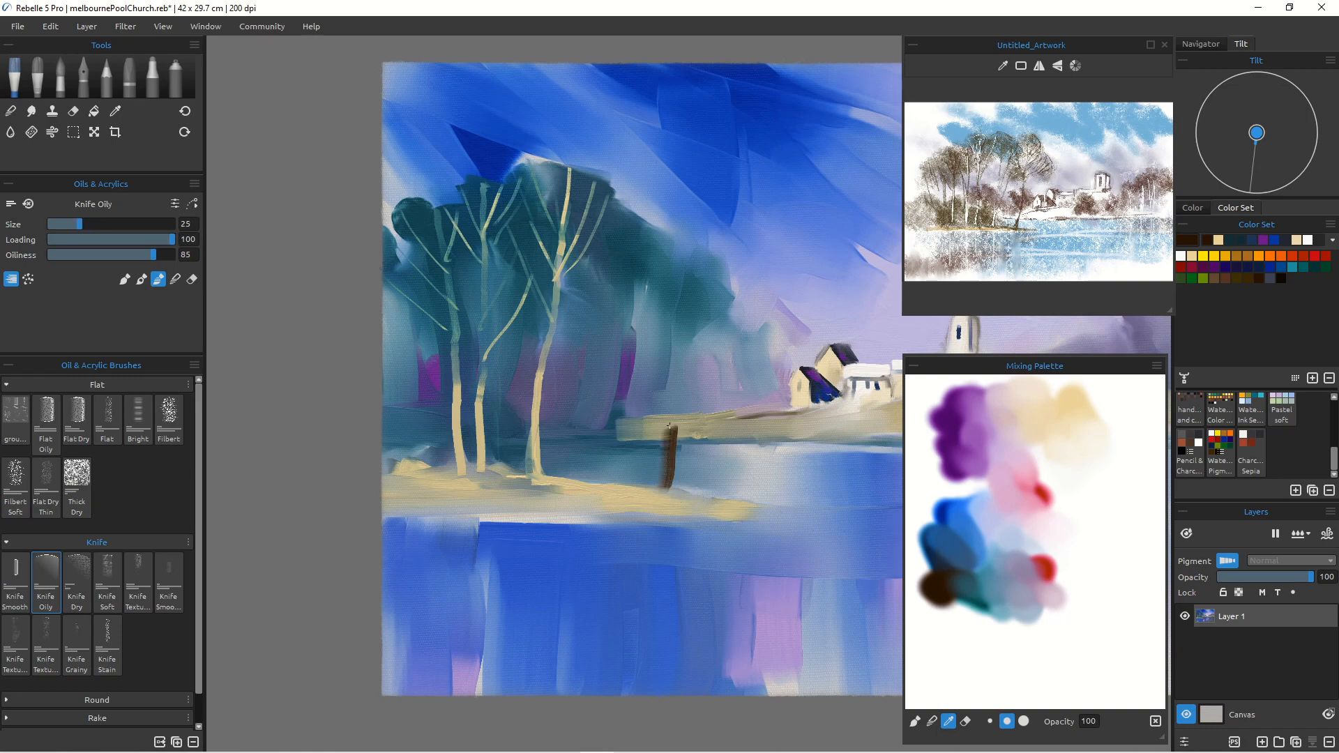
key(ctrl+z)
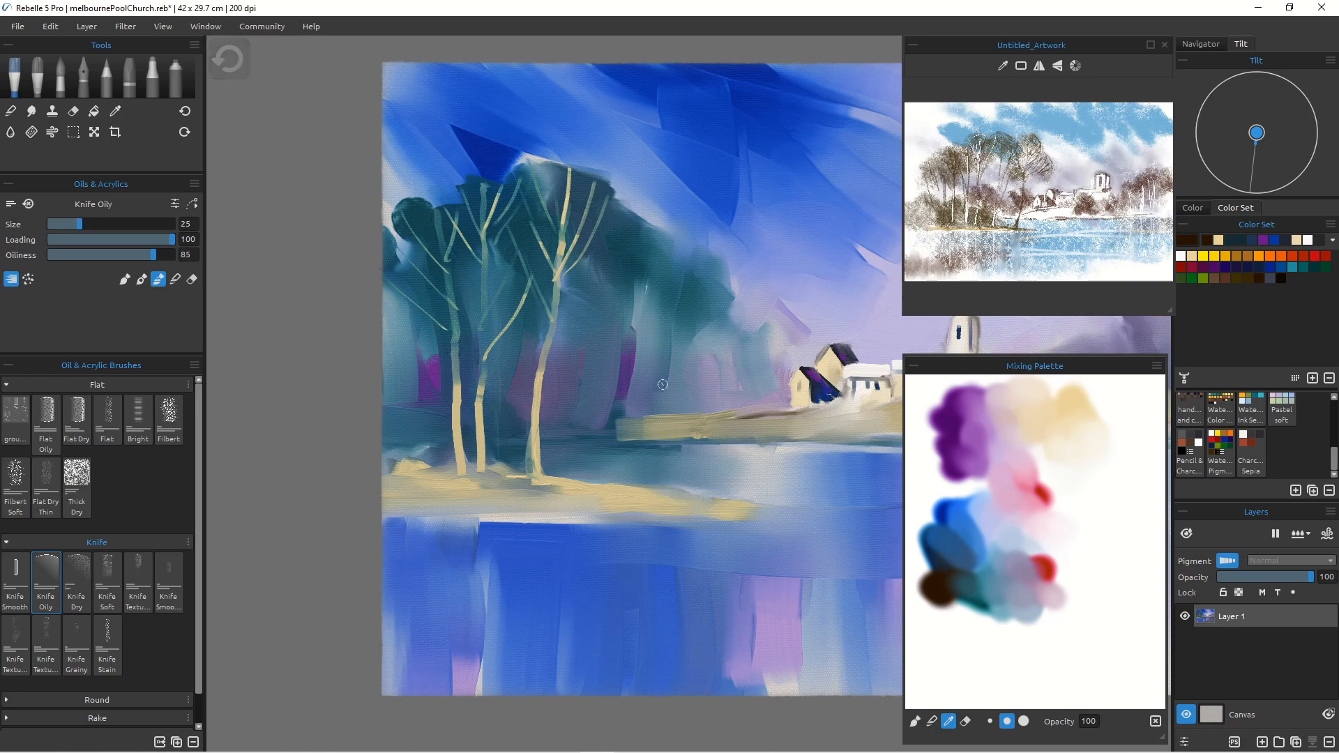
Step: Set Knife Oily to size 14 and try a tall, thin dark trunk near the end of the sandy bank
key(bracketleft)
key(bracketleft)
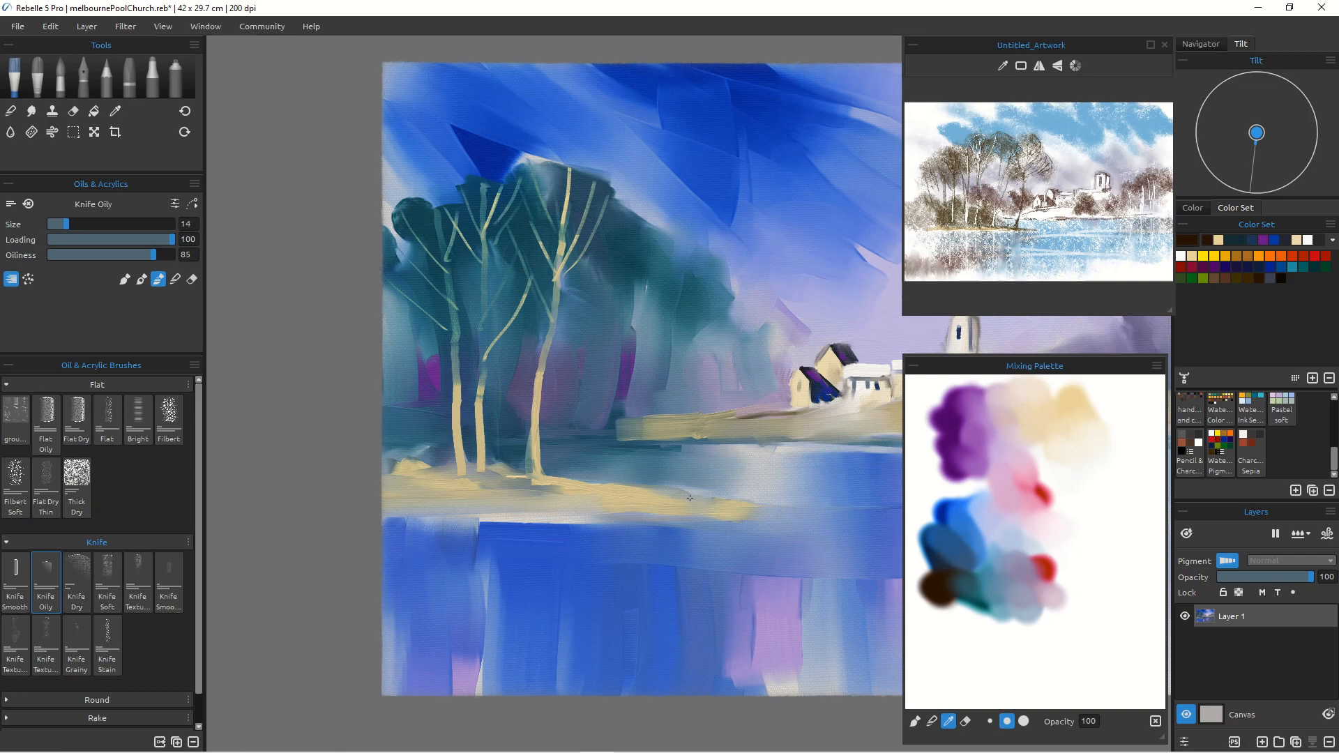
drag(690, 450, 701, 392)
key(ctrl+z)
drag(694, 496, 701, 330)
drag(690, 444, 689, 482)
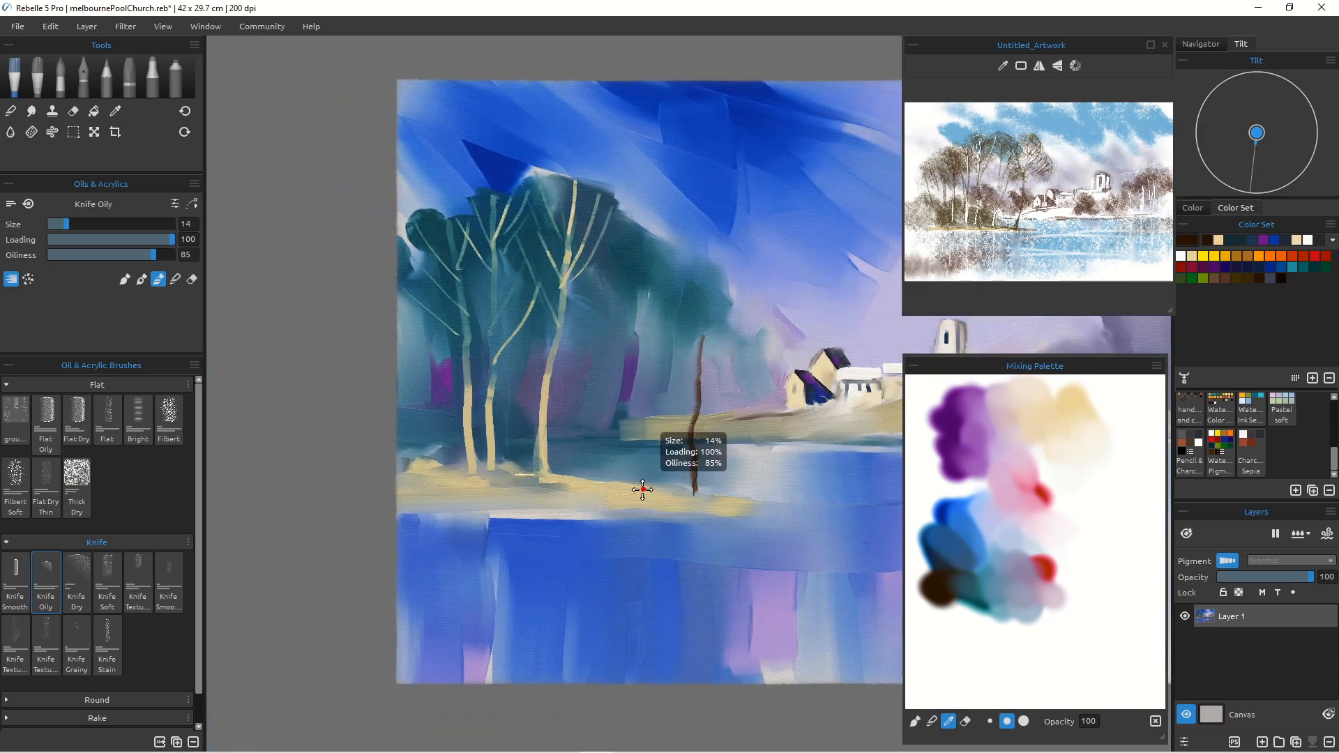
key(ctrl+z)
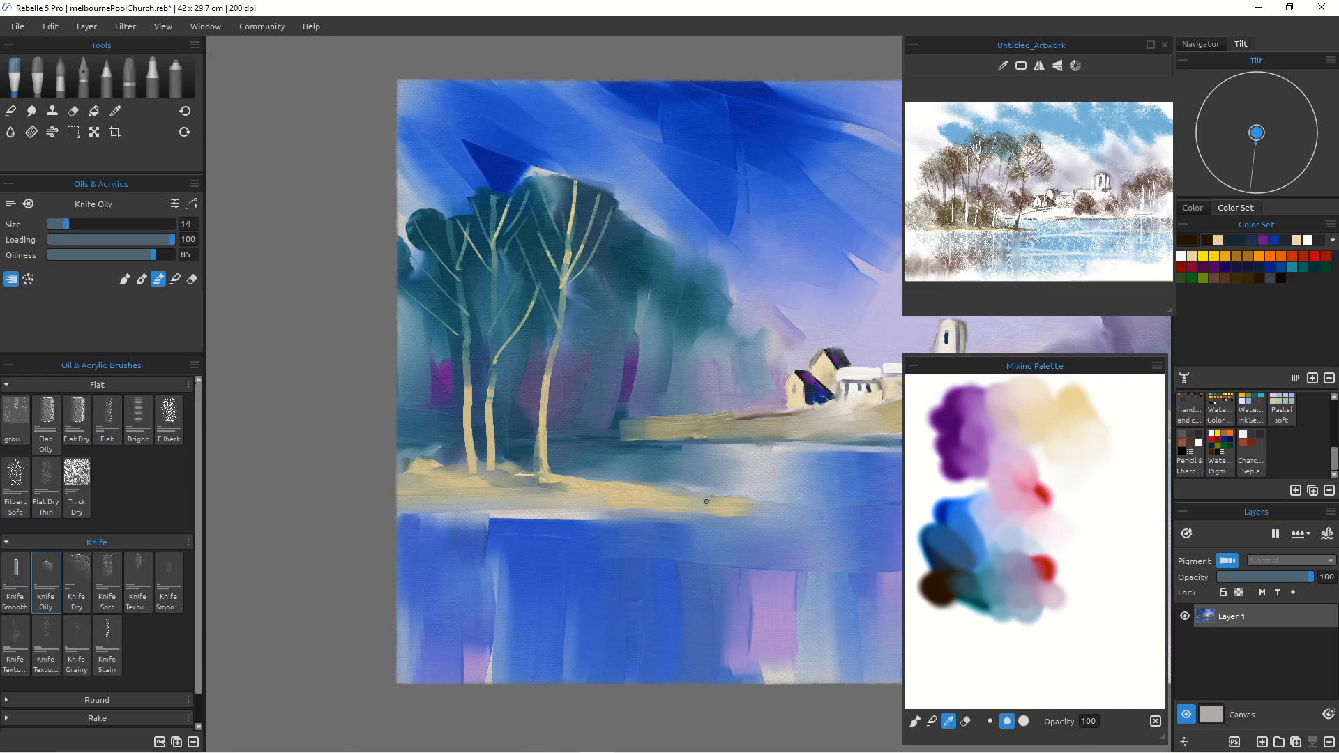
Step: Set Knife Oily to size 18 and try a slightly leaning dark trunk rising from the near bank
key(bracketright)
key(bracketright)
drag(673, 498, 694, 331)
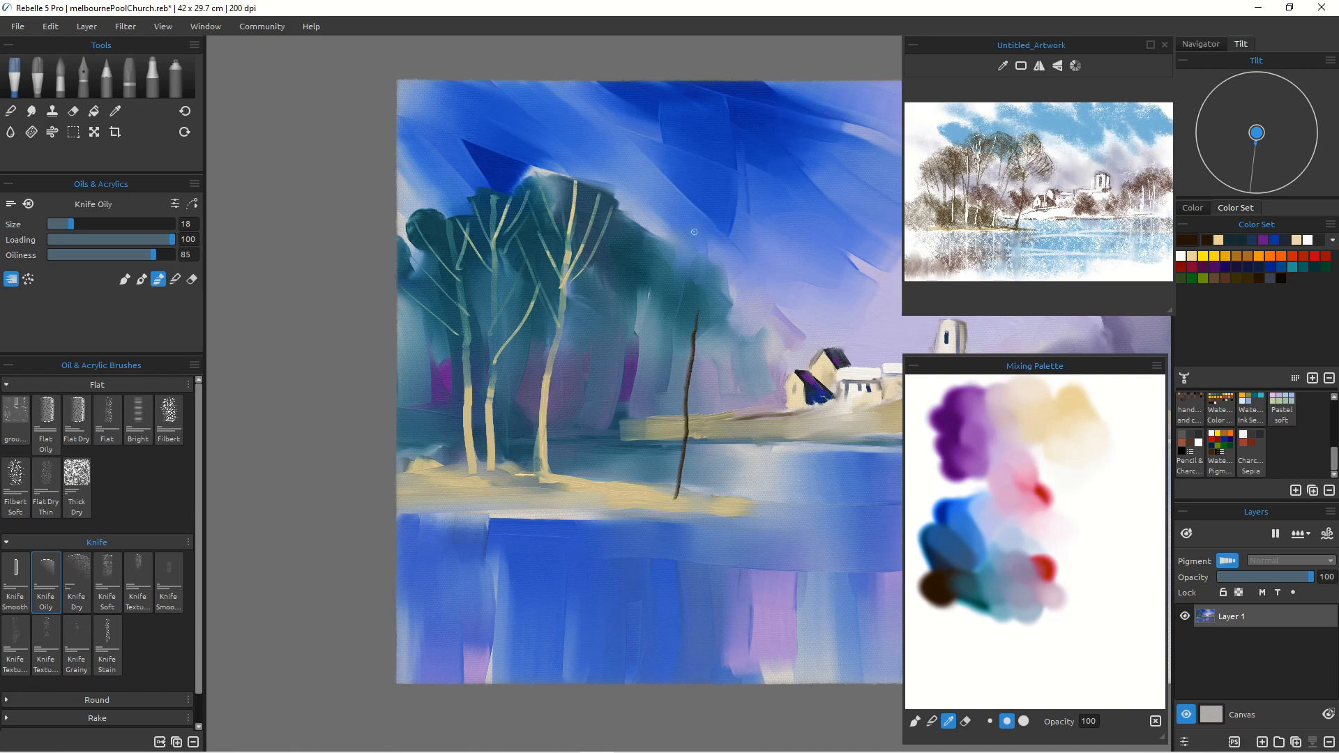
drag(676, 498, 686, 441)
key(ctrl+z)
key(ctrl+z)
key(ctrl+z)
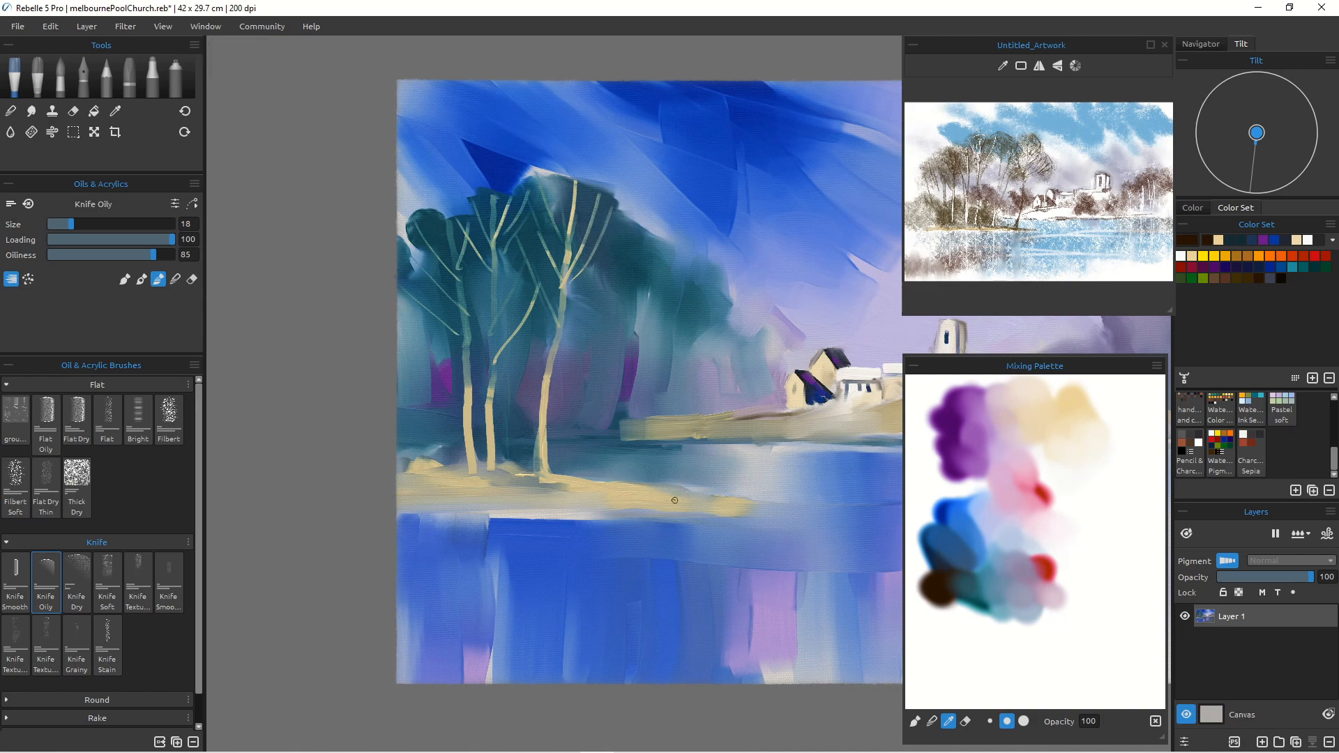
Step: Switch to the Knife Dry brush and reduce its size
click(76, 583)
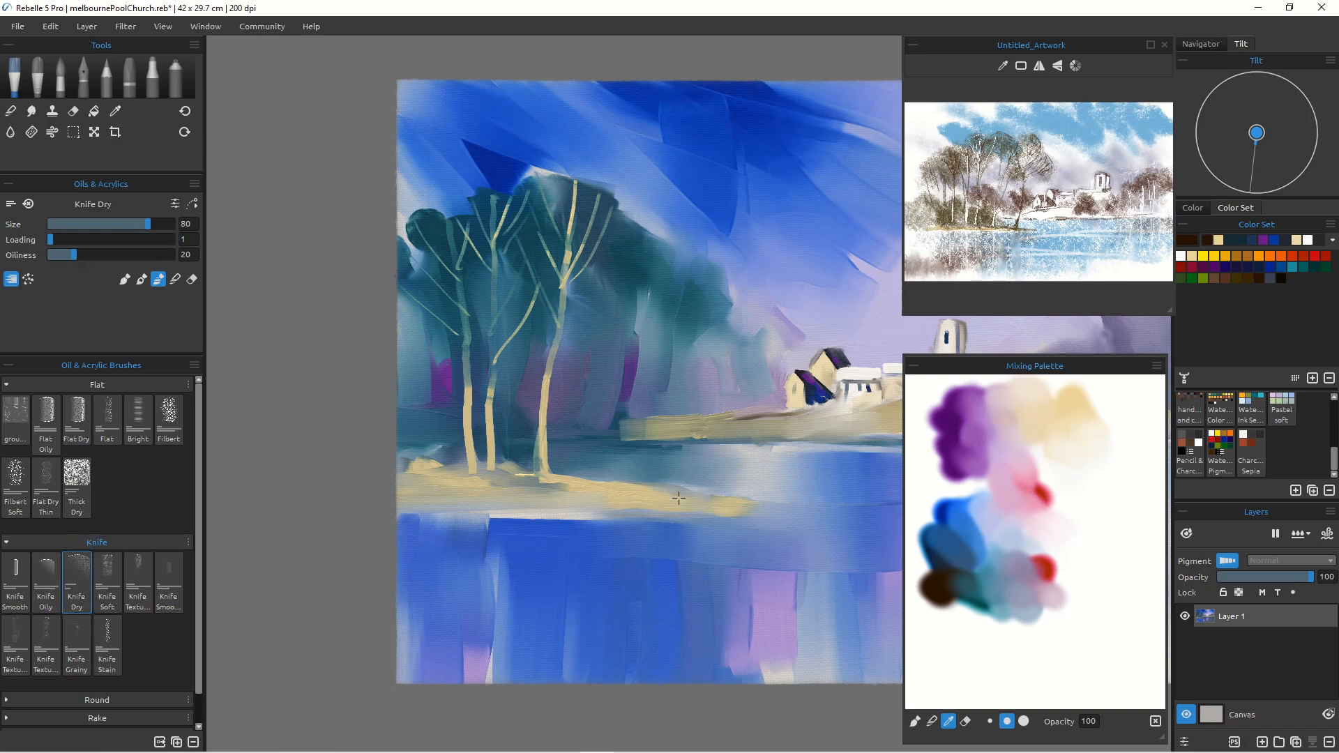
key(bracketleft)
key(bracketleft)
key(bracketleft)
key(bracketleft)
key(bracketleft)
Step: Switch to the Knife Soft brush at size 35 and try a thick dark trunk above the near bank
click(107, 583)
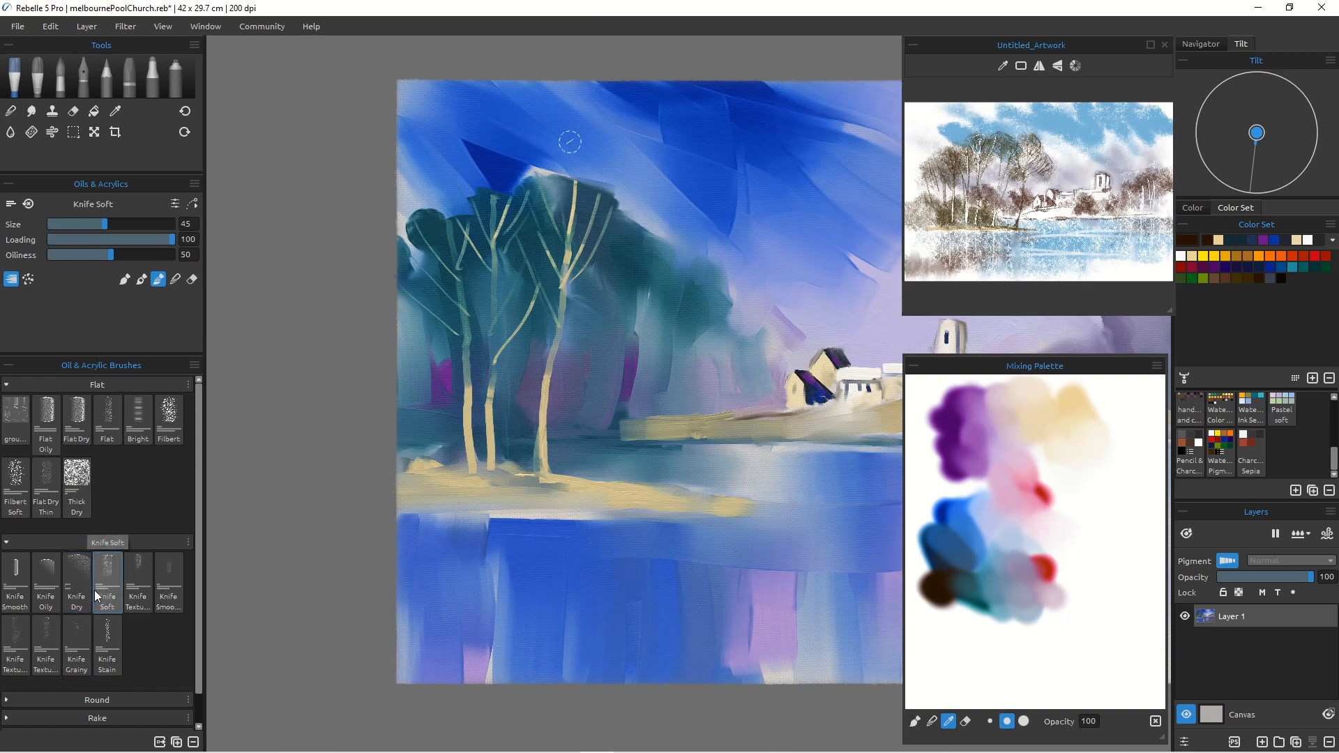
key(bracketleft)
key(bracketleft)
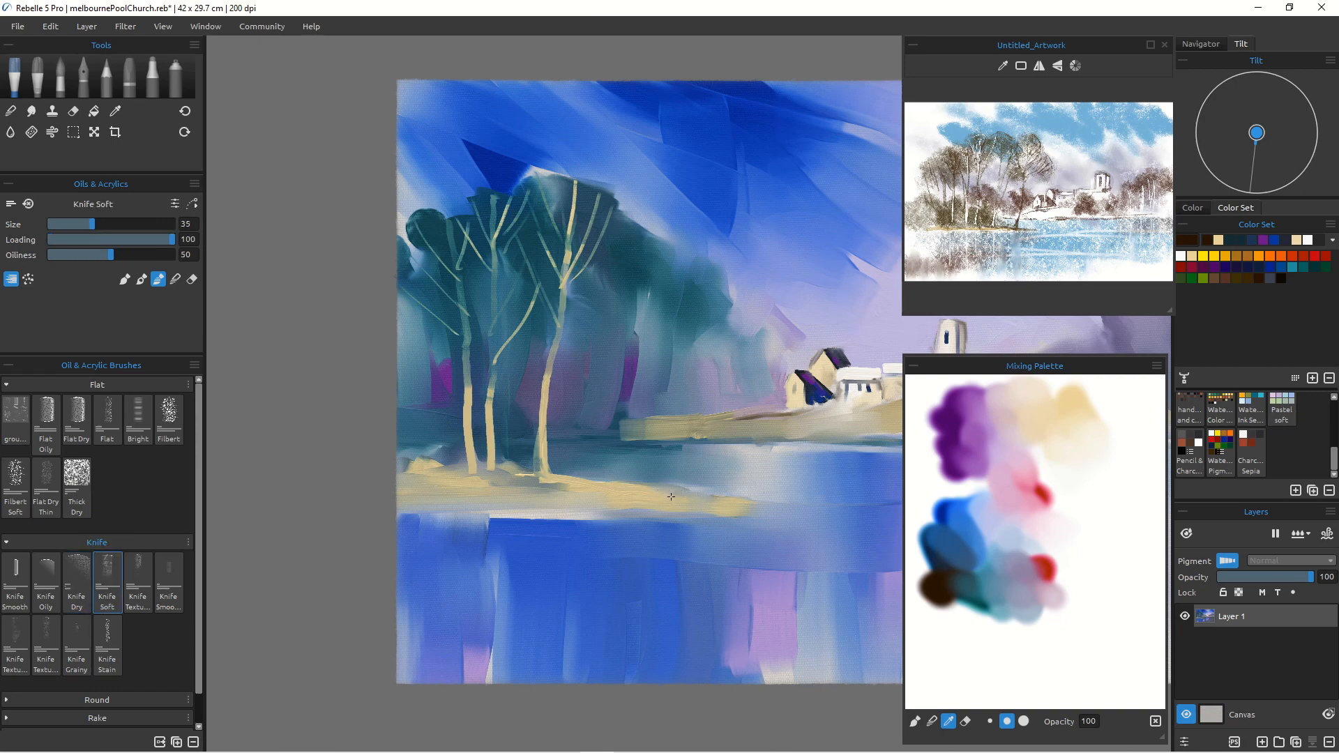
drag(678, 494, 679, 347)
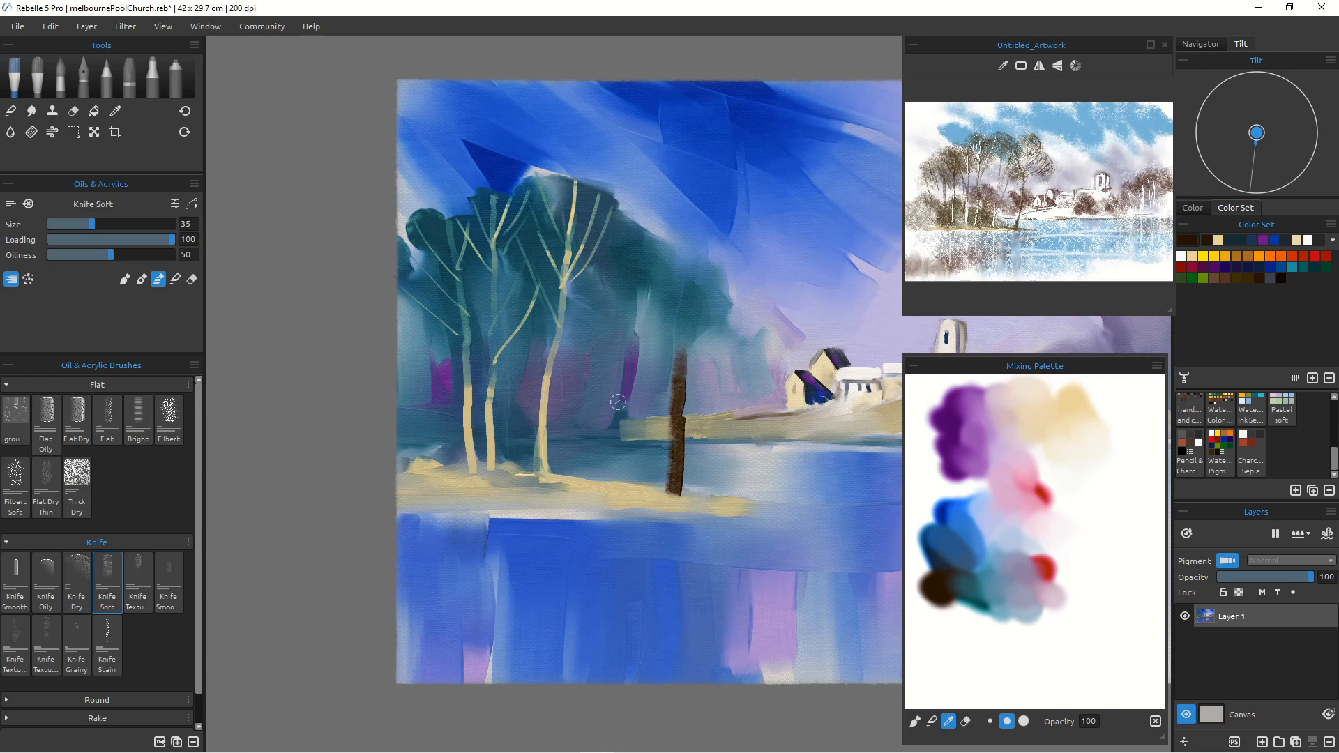
key(ctrl+z)
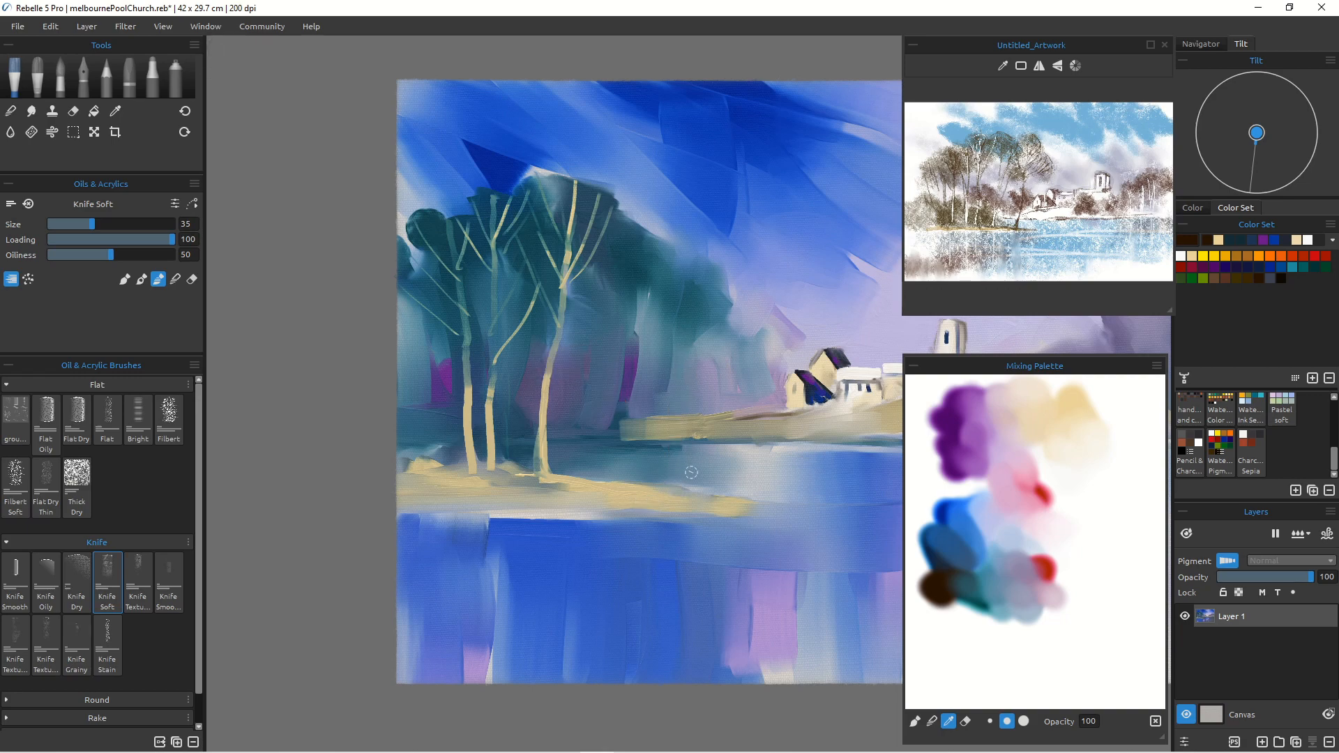
Step: Set Knife Soft to size 18 and paint a slender dark trunk from the near bank up into the foliage, right of the sand-colored trunks
key(bracketleft)
key(bracketleft)
key(bracketleft)
drag(624, 484, 657, 240)
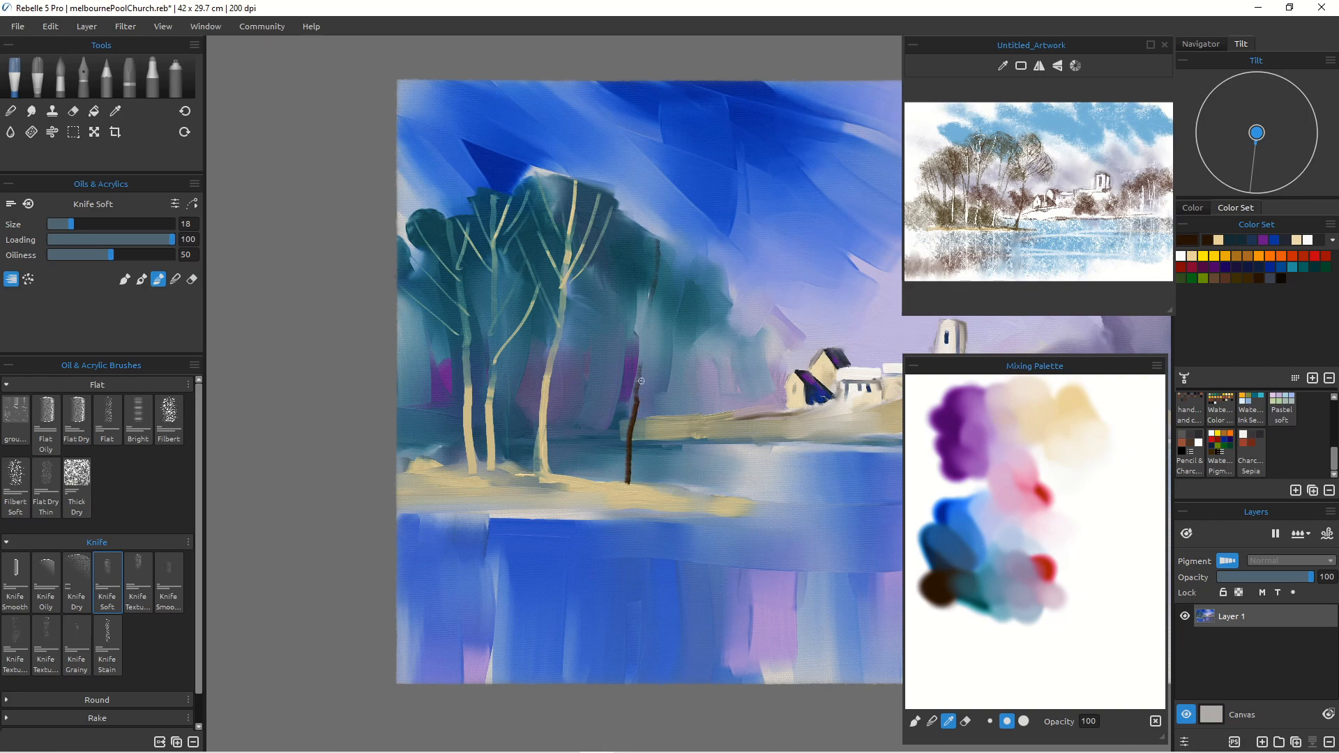
drag(643, 365, 654, 316)
Step: Set the knife to size 16 and paint dark branches forking from the upper part of the dark trunk
key(bracketright)
key(bracketright)
key(bracketright)
key(bracketright)
key(bracketright)
key(bracketright)
key(bracketright)
key(bracketright)
key(bracketright)
key(bracketright)
key(bracketright)
key(bracketright)
key(bracketright)
key(bracketright)
key(bracketright)
key(bracketright)
key(bracketright)
key(bracketright)
key(bracketright)
key(bracketright)
key(bracketleft)
key(bracketleft)
key(bracketleft)
key(bracketleft)
key(bracketleft)
key(bracketleft)
key(bracketleft)
key(bracketleft)
key(bracketleft)
key(bracketleft)
key(bracketleft)
key(bracketleft)
key(bracketleft)
key(bracketleft)
key(bracketleft)
key(bracketleft)
key(bracketleft)
key(bracketleft)
key(bracketleft)
key(bracketleft)
key(bracketleft)
key(bracketleft)
mouse_move(682, 258)
mouse_down()
mouse_move(658, 304)
mouse_move(665, 338)
mouse_move(684, 316)
mouse_up()
drag(643, 359, 718, 302)
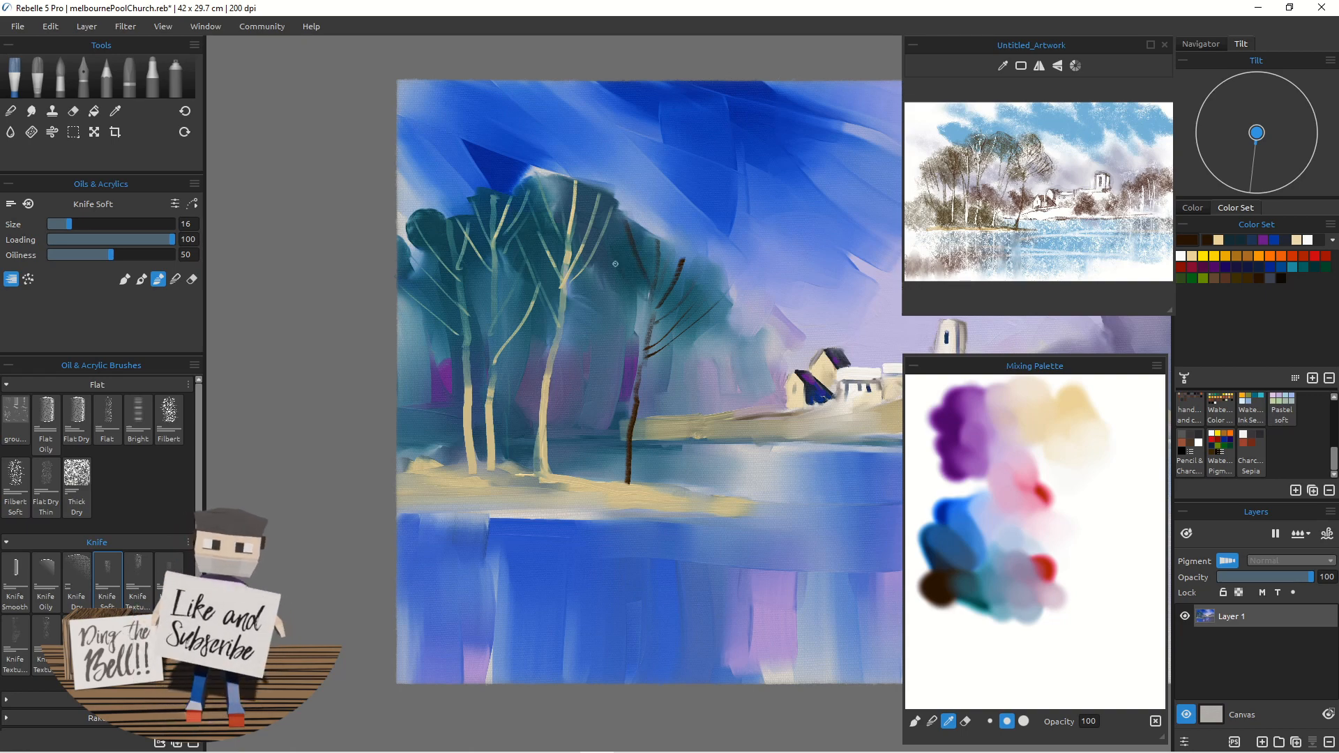
Step: Set the knife to size 30 and try a thick dark trunk between the sand-colored trunks and the dark one
key(])
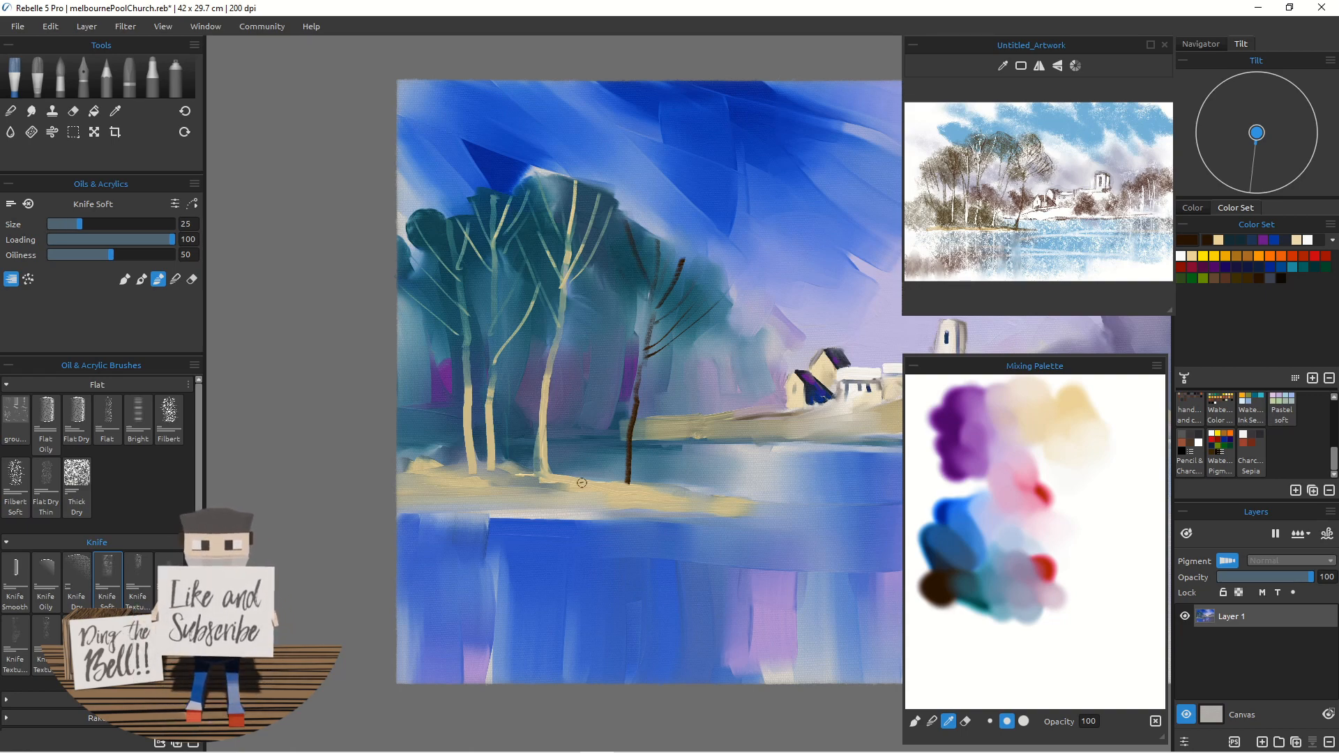
key(])
drag(582, 483, 582, 413)
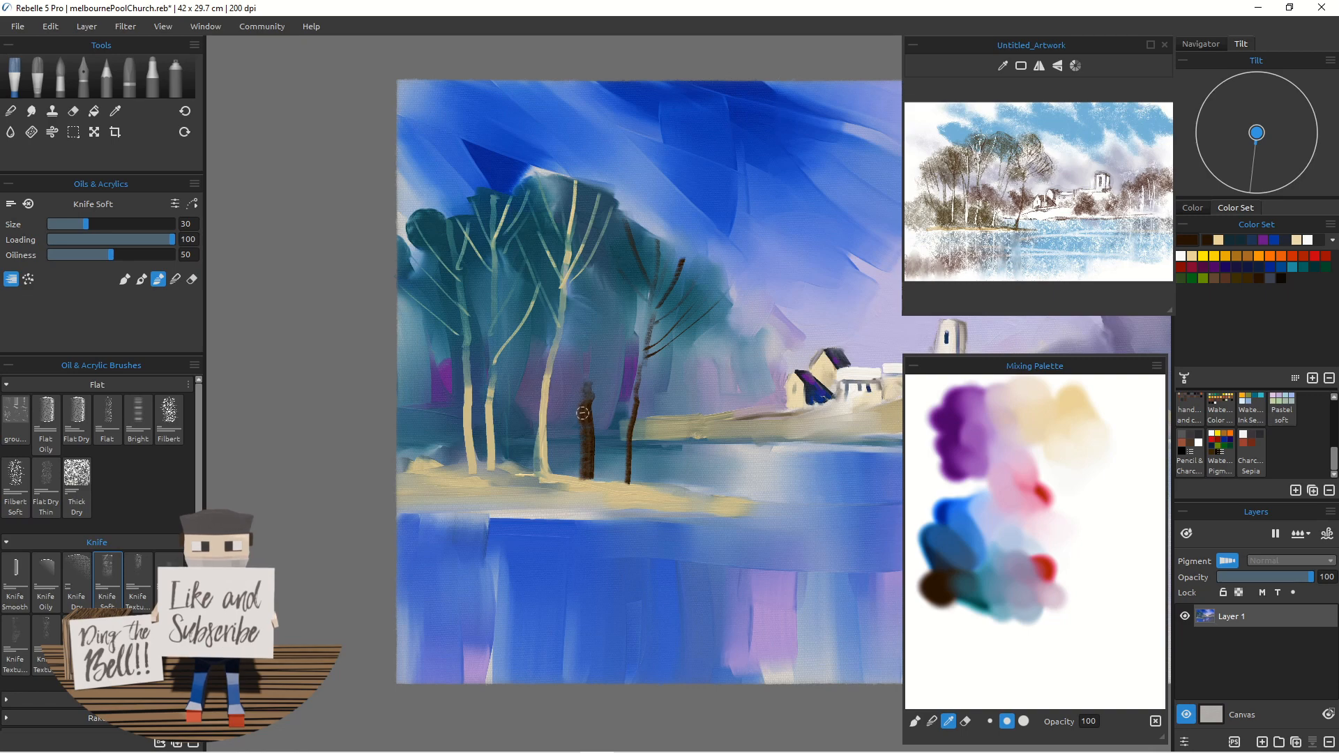
key(ctrl+z)
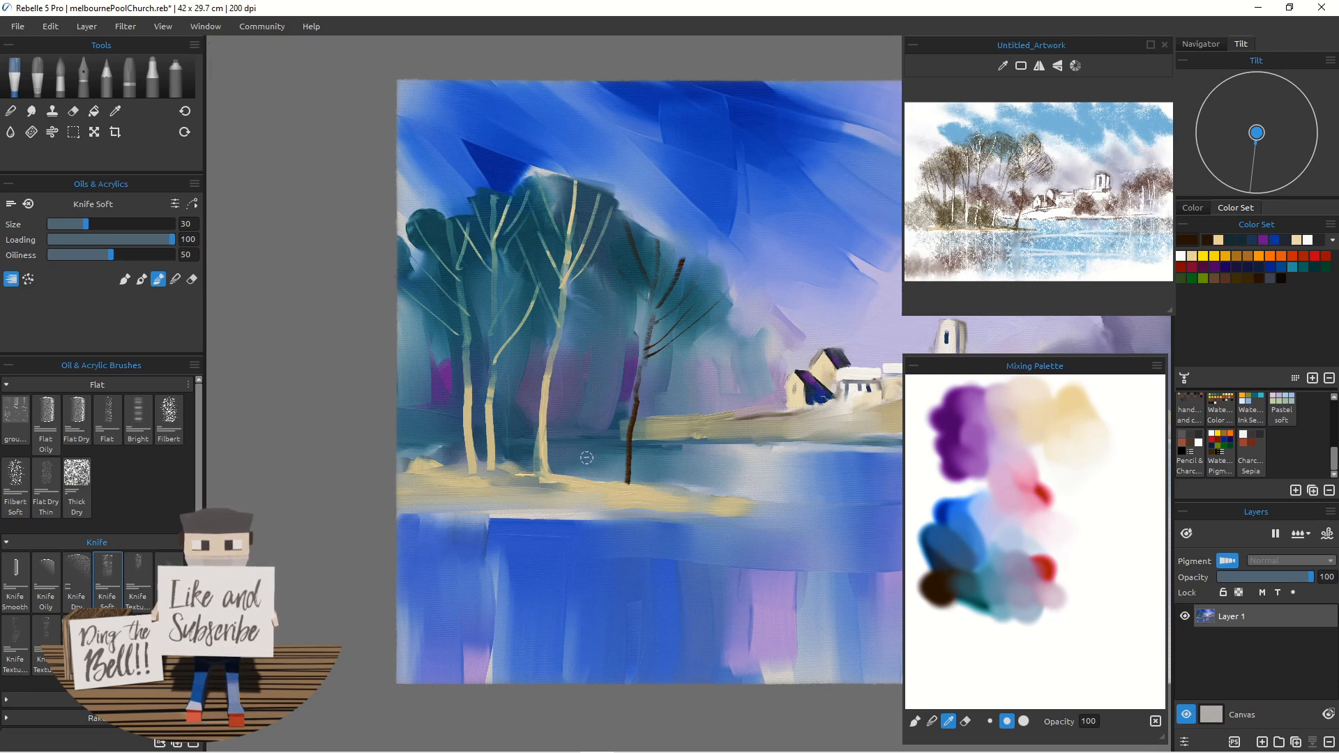
Step: Set the knife to size 25 and paint a second dark trunk leaning right from the near bank toward the first dark trunk
key(bracketleft)
key(bracketleft)
key(bracketright)
drag(591, 481, 618, 322)
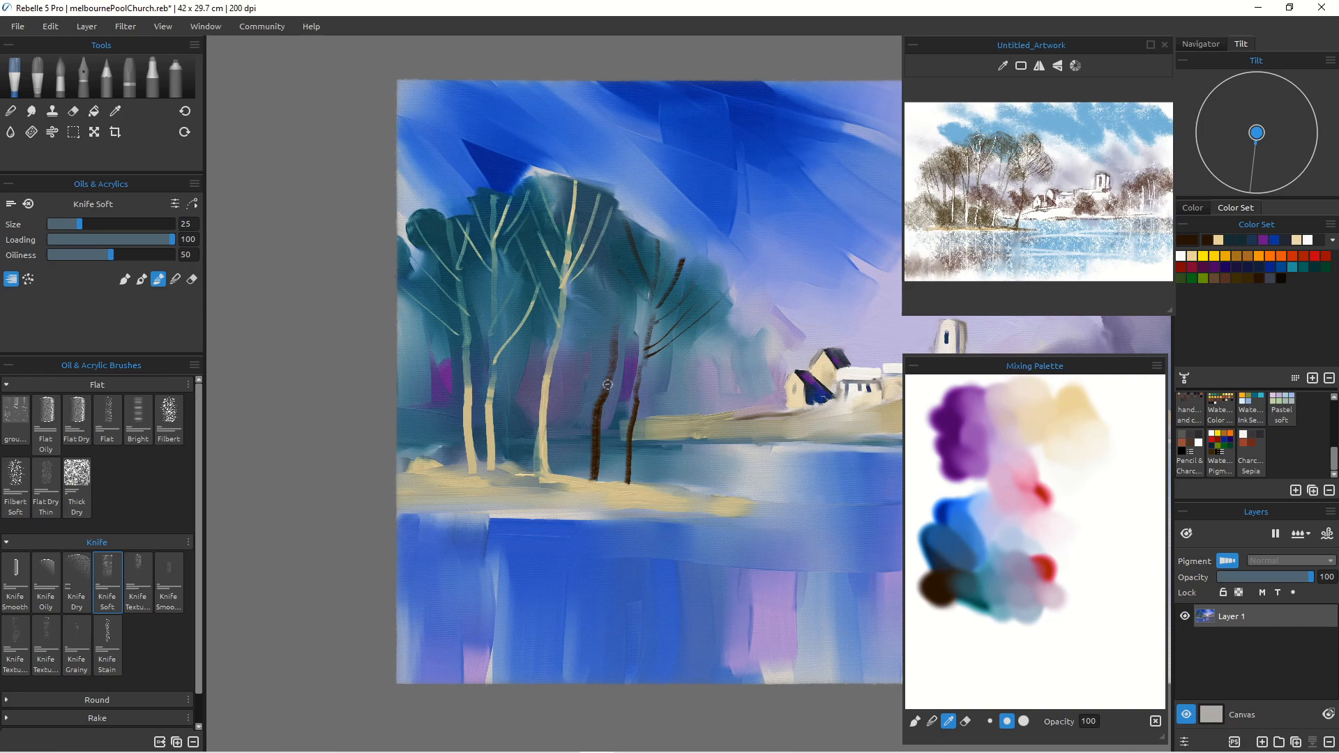
key(ctrl+z)
mouse_move(566, 482)
mouse_down()
mouse_move(601, 421)
mouse_move(637, 296)
mouse_up()
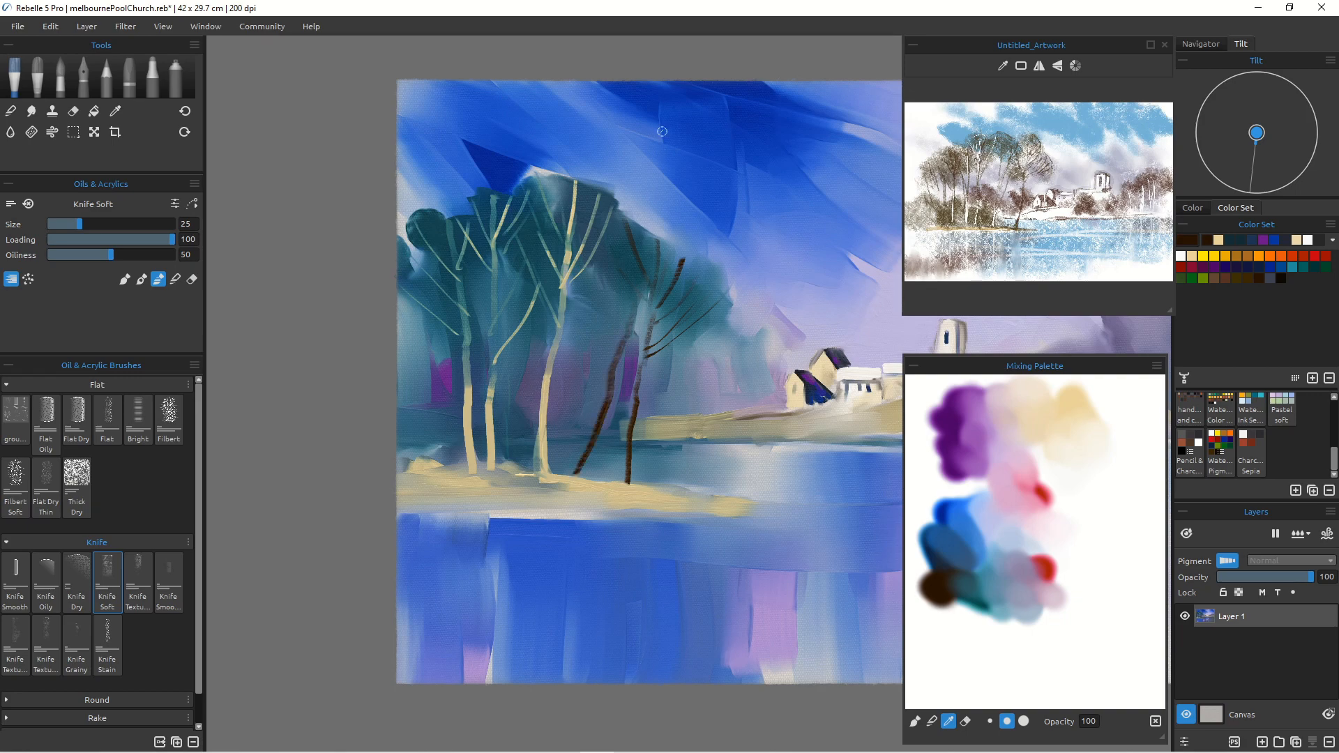
Step: Sample the near bank's sand color, set the knife to size 12, and paint light branches above the leaning dark trunk
key(bracketleft)
key(bracketleft)
key(bracketleft)
key(bracketleft)
key(bracketleft)
key(bracketleft)
key(bracketleft)
alt+click(597, 493)
key(bracketleft)
key(bracketleft)
key(bracketleft)
key(bracketleft)
mouse_move(616, 217)
mouse_down()
mouse_move(619, 316)
mouse_move(603, 293)
mouse_move(613, 234)
mouse_move(618, 343)
mouse_move(584, 270)
mouse_up()
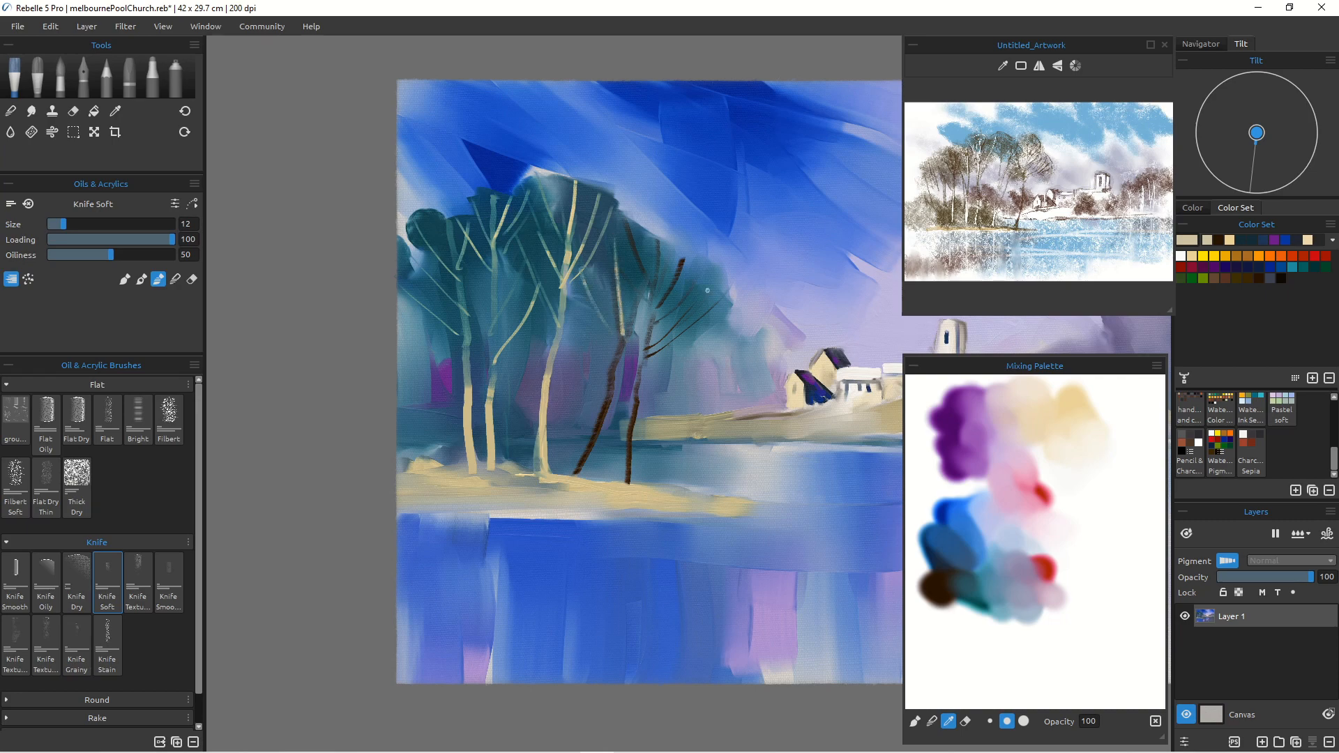
Step: Paint thin light branches among the dark ones on the right-hand dark tree and a short one across its trunk
drag(707, 290, 659, 357)
drag(709, 317, 687, 356)
drag(689, 268, 664, 318)
mouse_move(673, 246)
mouse_down()
mouse_move(659, 316)
mouse_move(688, 324)
mouse_up()
drag(668, 369, 630, 380)
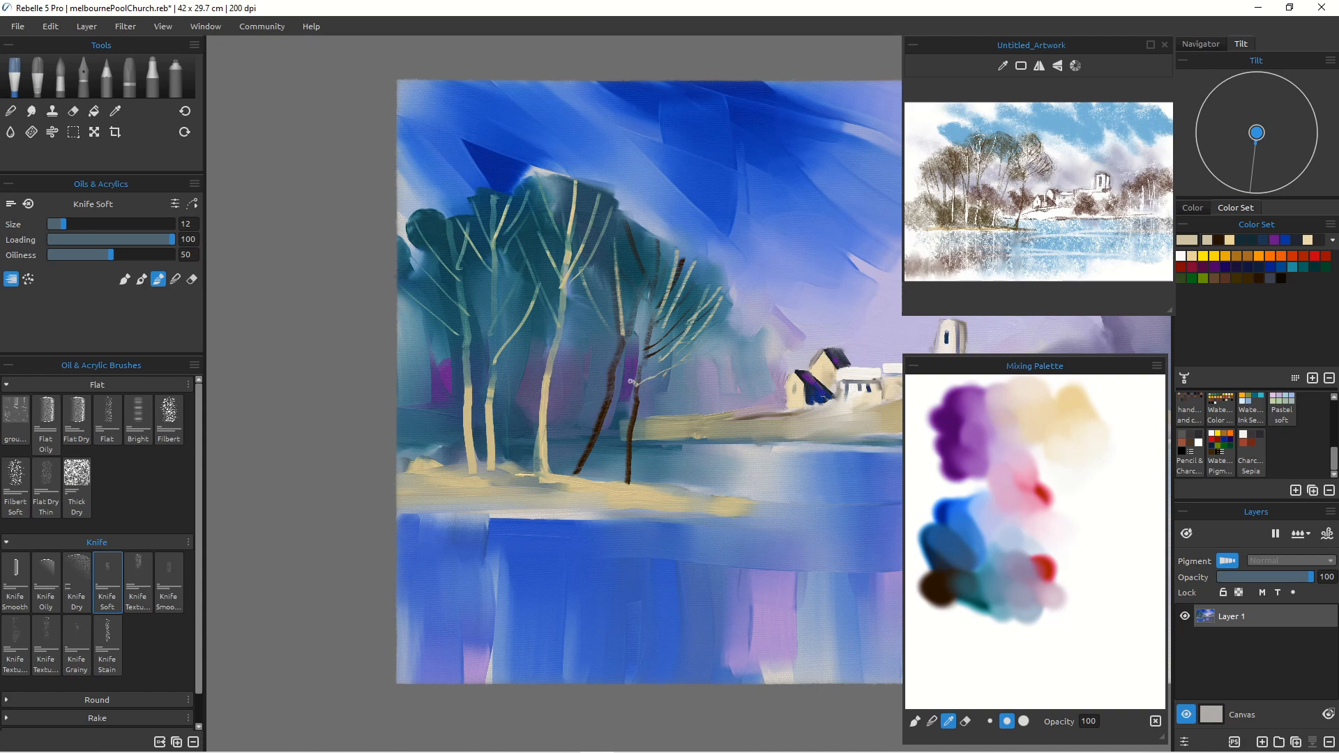
Step: Pick a pale pink from the mixing palette and switch to the Thick Dry brush over the lake
scroll(592, 490, down, 3)
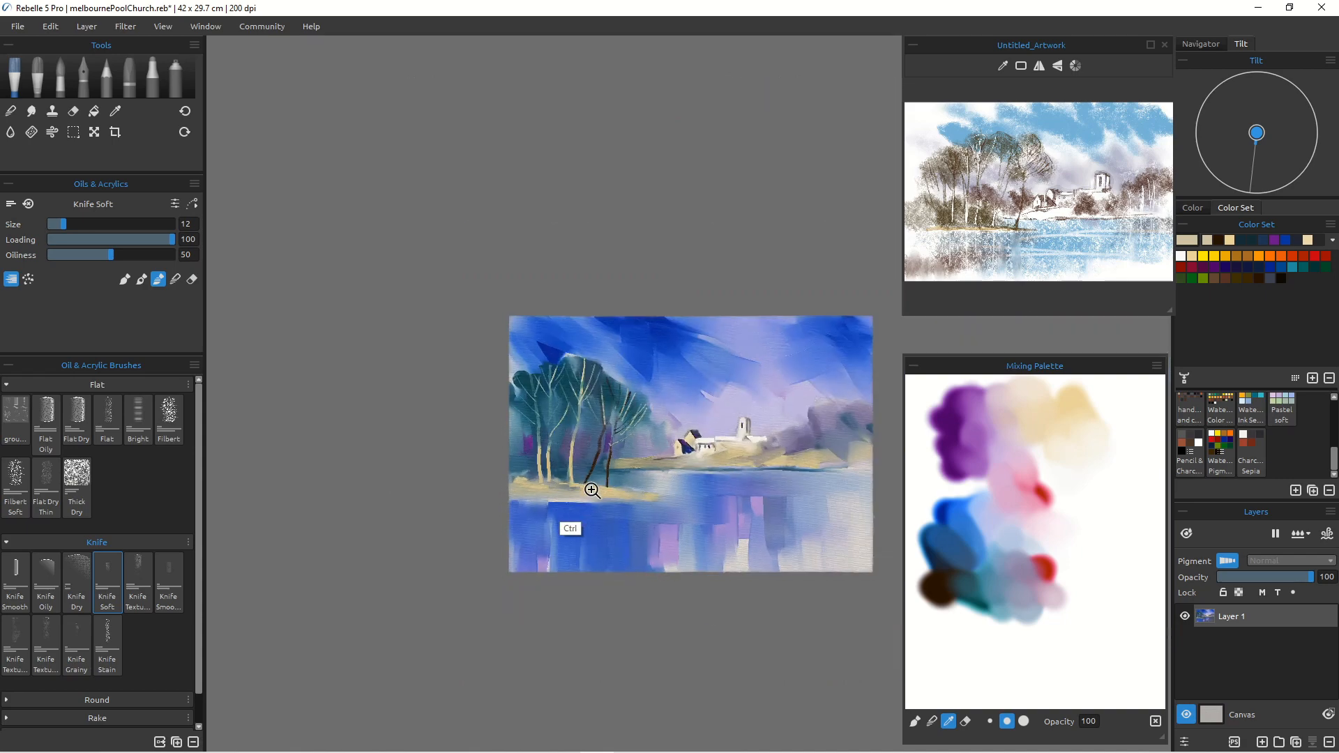
drag(592, 490, 575, 457)
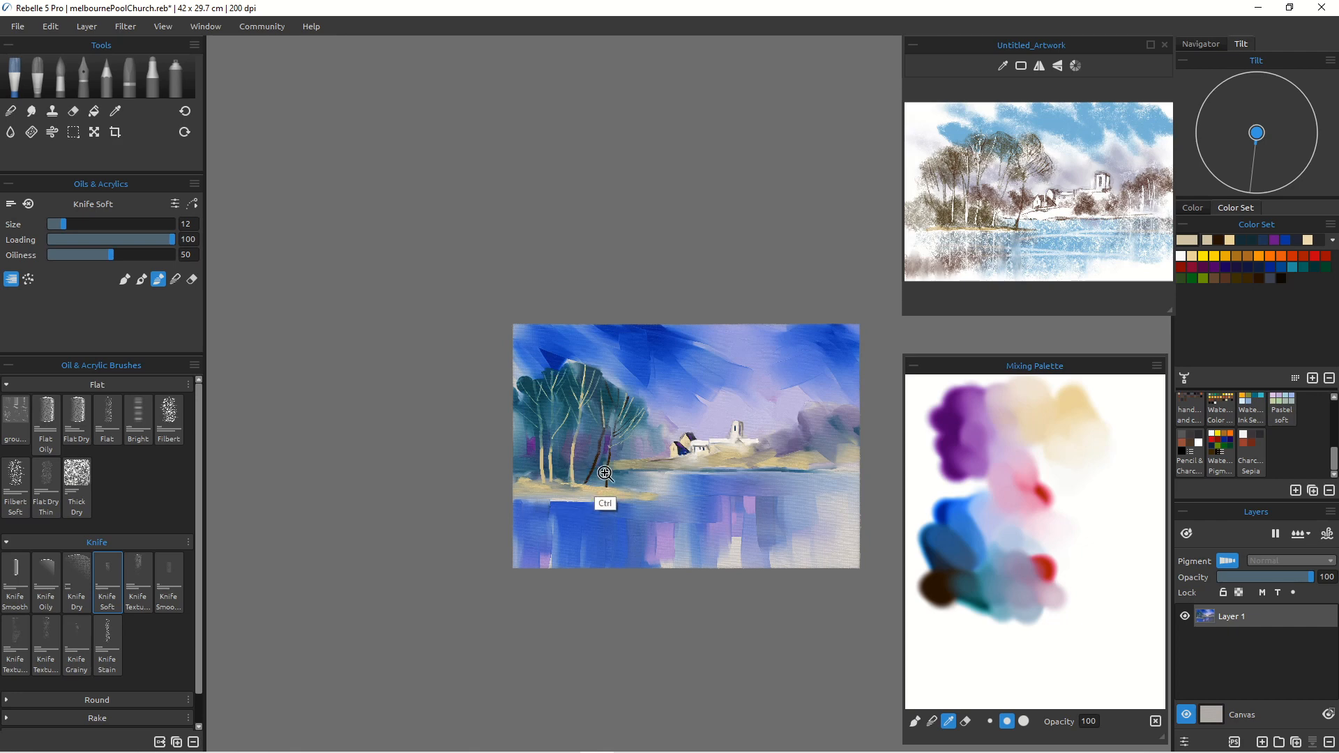
drag(604, 471, 505, 343)
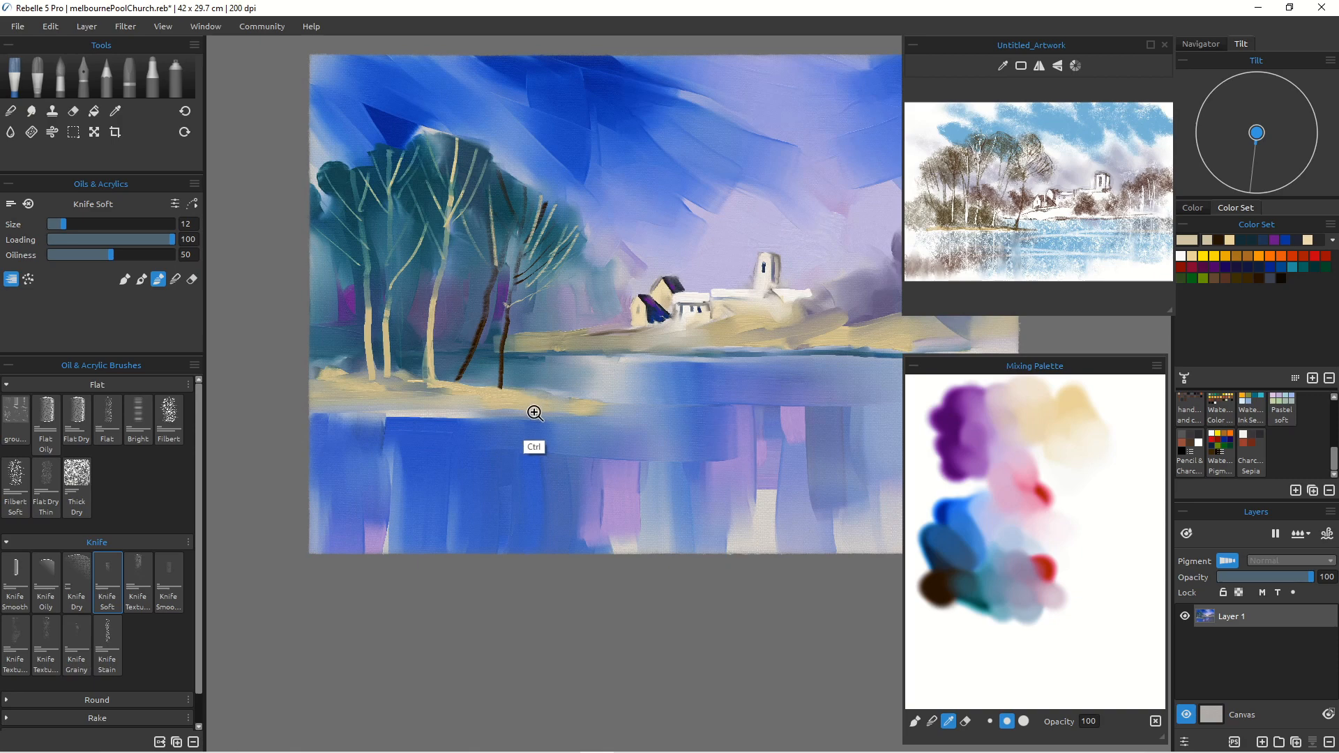
scroll(519, 416, down, 3)
scroll(519, 417, up, 1)
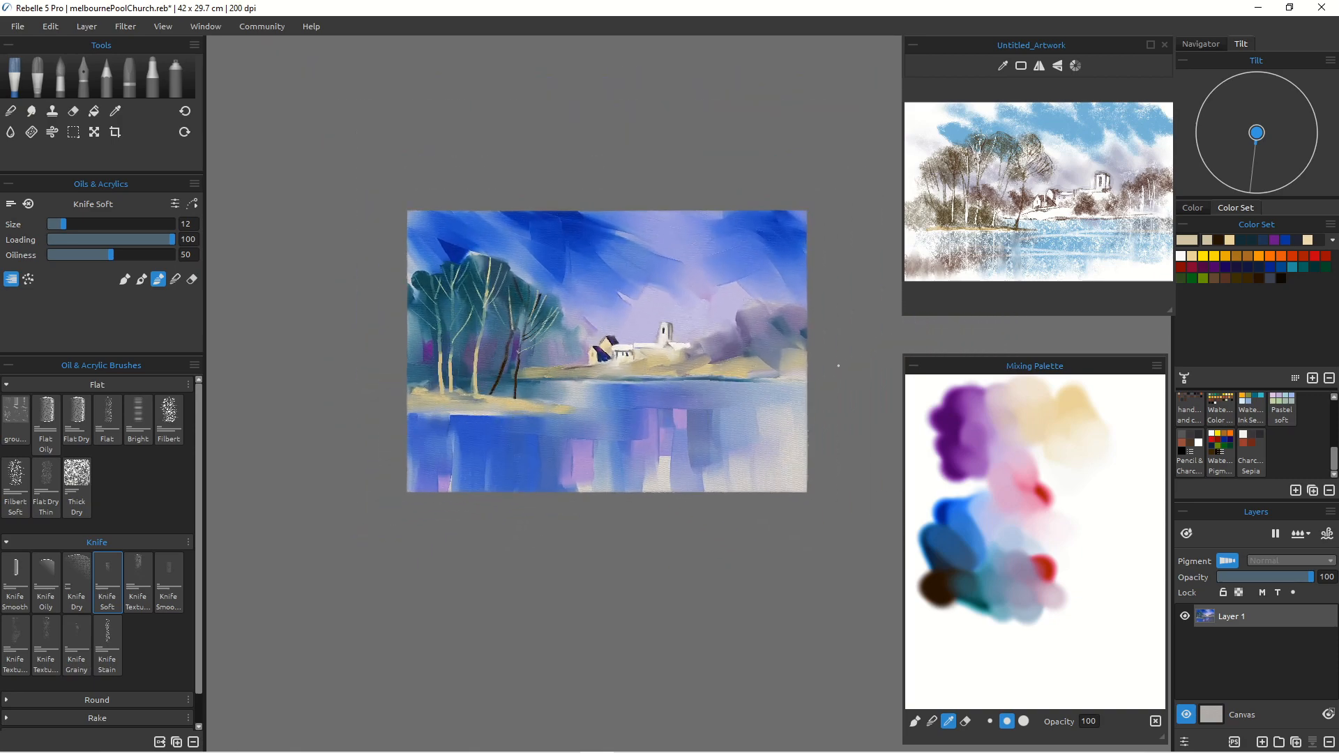
click(1013, 425)
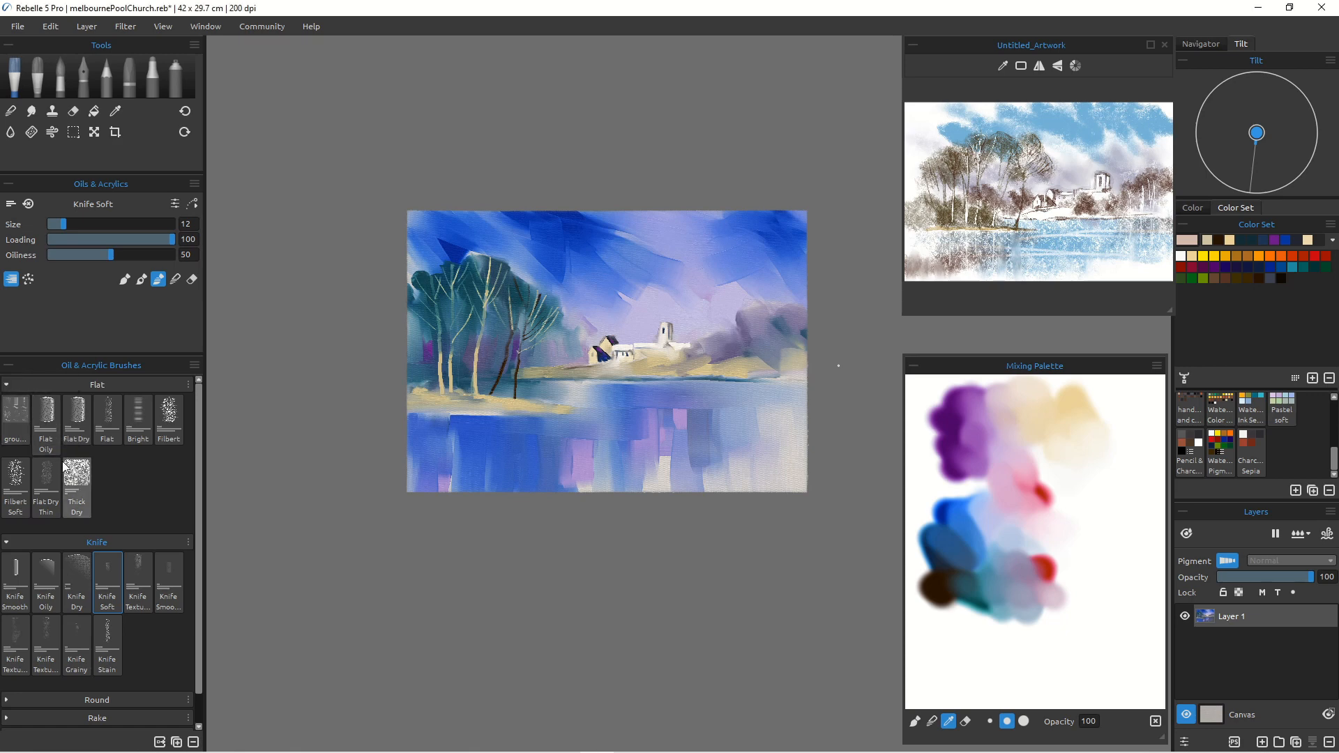
click(76, 488)
click(662, 392)
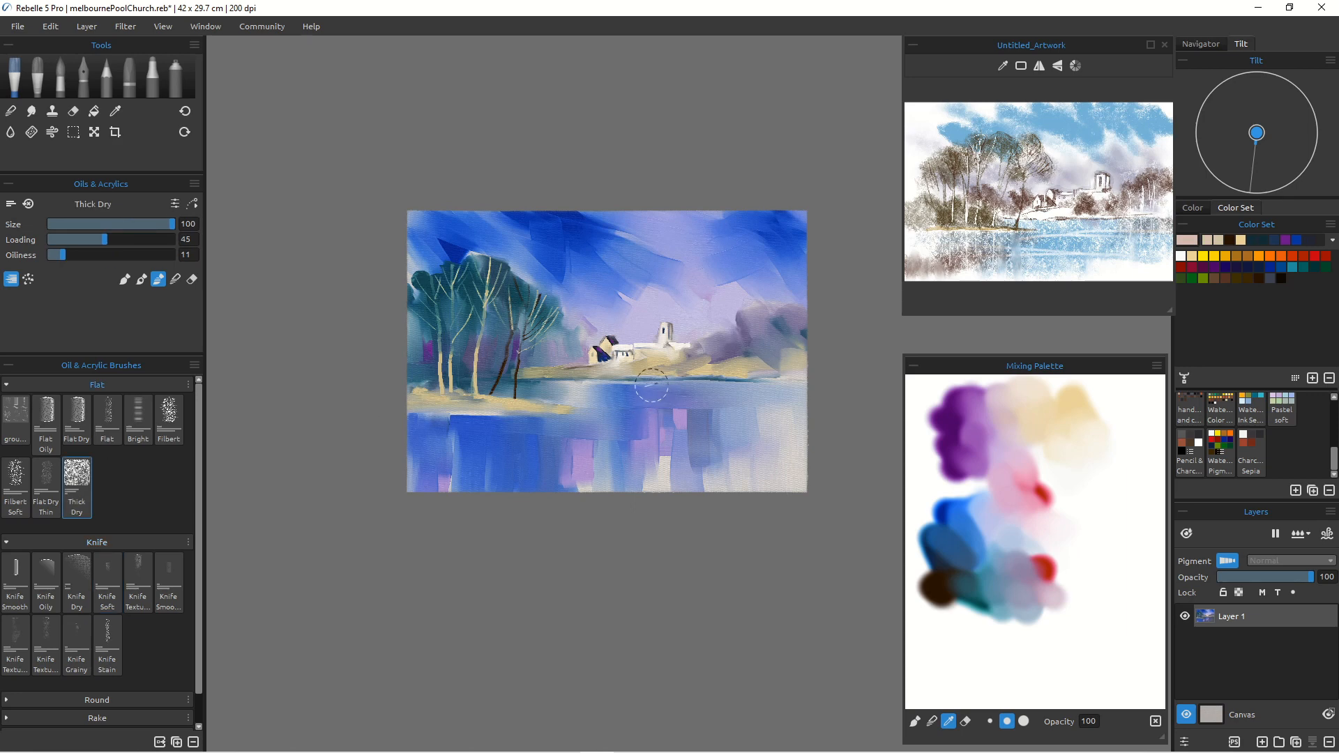
Step: Set Thick Dry to size 50, sample the far bank's sand color, and paint its reflection in horizontal strokes on the water below
key(bracketleft)
alt+click(715, 372)
mouse_move(735, 386)
mouse_down()
mouse_move(694, 390)
mouse_move(793, 391)
mouse_up()
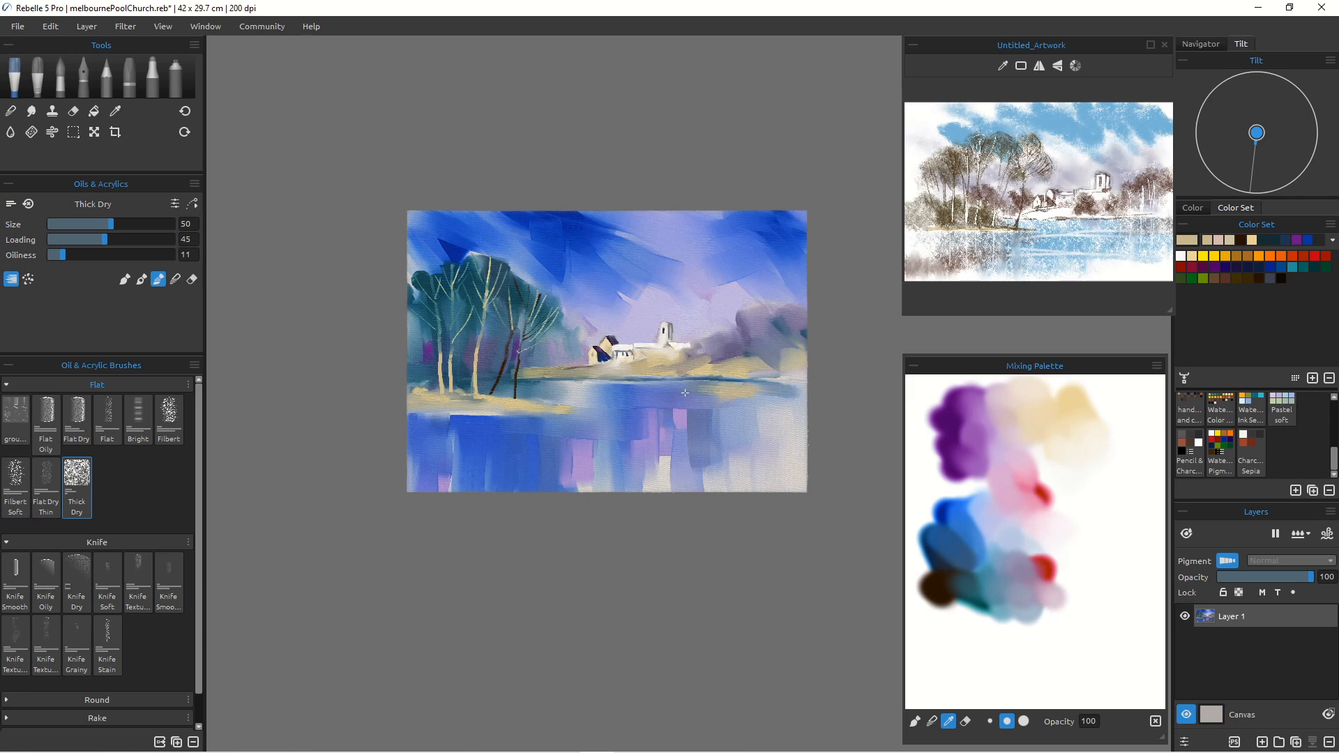
drag(689, 384, 611, 385)
Step: Switch to the Flat Oily brush in Blend mode at size 60 and smear the far bank's sand reflection down and across the water
click(46, 418)
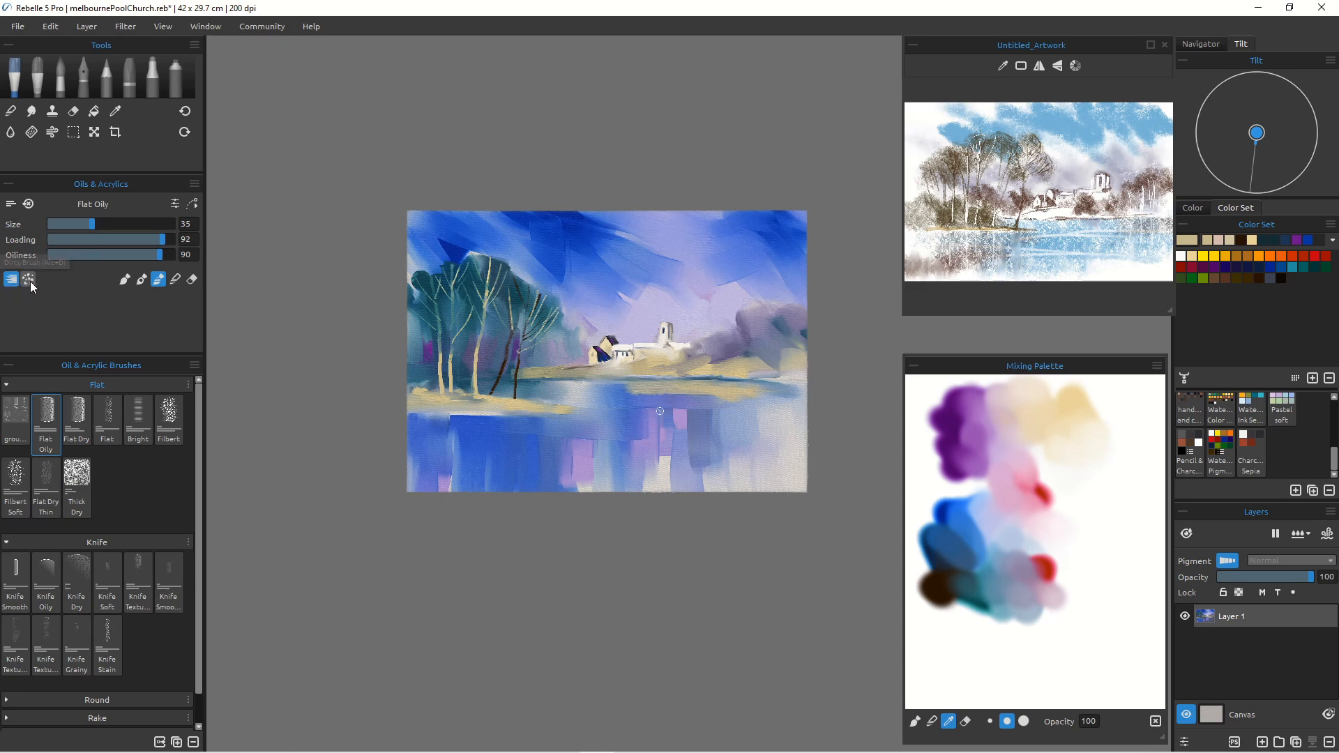
key(])
key(])
key(])
key(])
key(])
click(176, 278)
drag(690, 382, 693, 434)
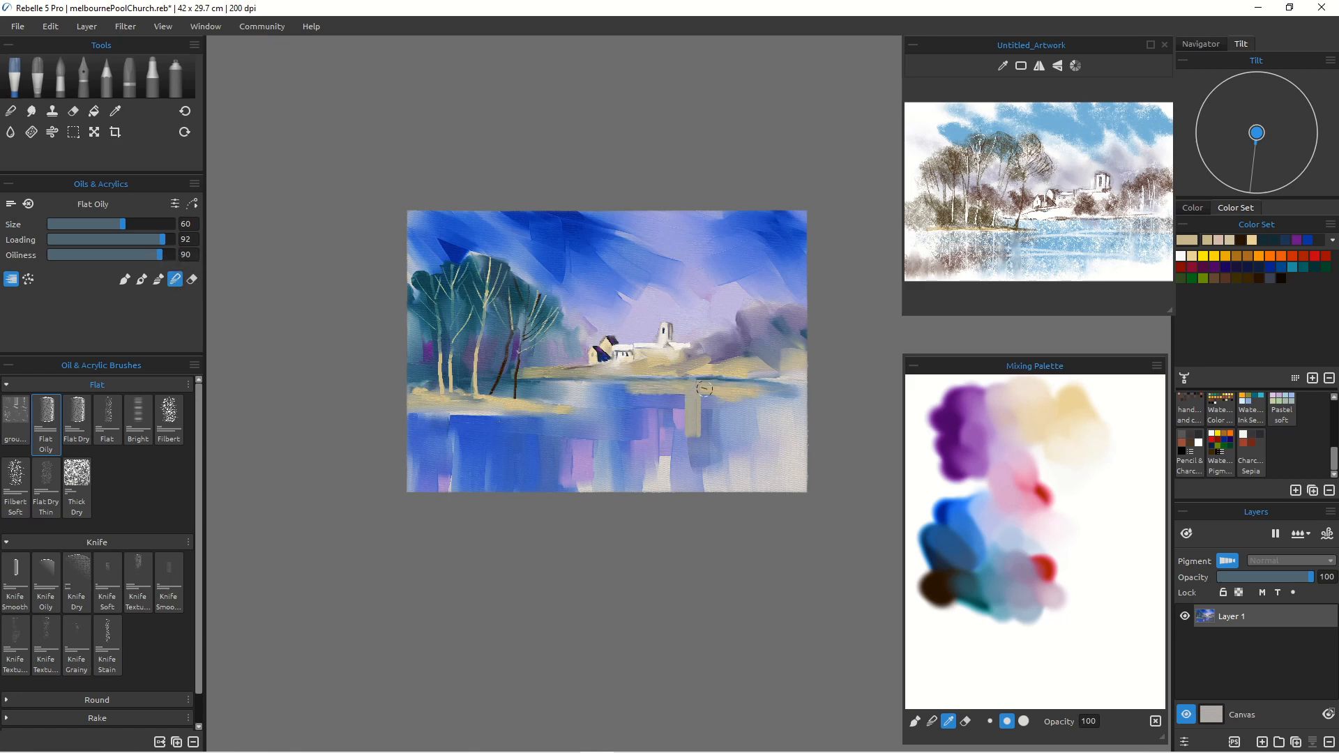
mouse_move(705, 389)
mouse_down()
mouse_move(705, 441)
mouse_move(686, 429)
mouse_move(692, 391)
mouse_move(717, 402)
mouse_move(764, 388)
mouse_move(795, 419)
mouse_move(666, 428)
mouse_move(700, 437)
mouse_move(725, 407)
mouse_move(544, 383)
mouse_up()
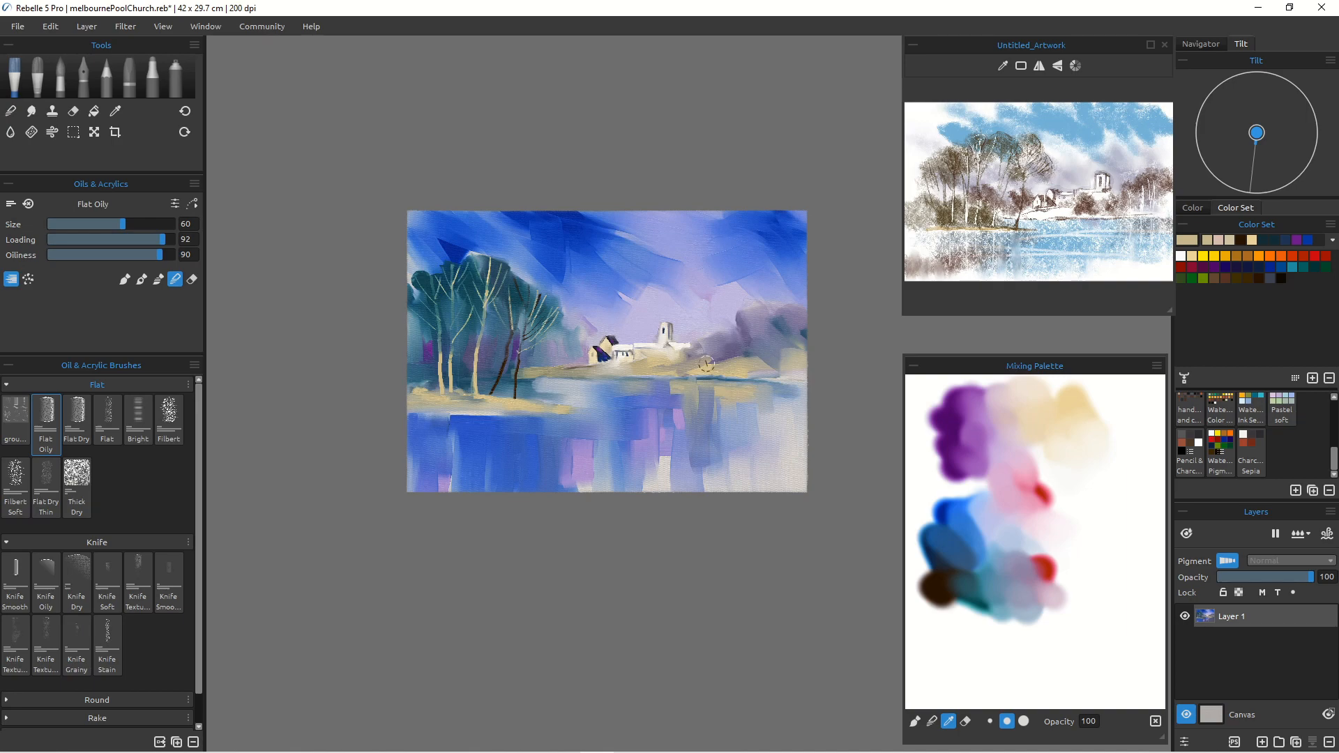
Step: Reduce the blending brush to size 30 and break up the roofline of the long white building beside the church tower
scroll(651, 399, up, 5)
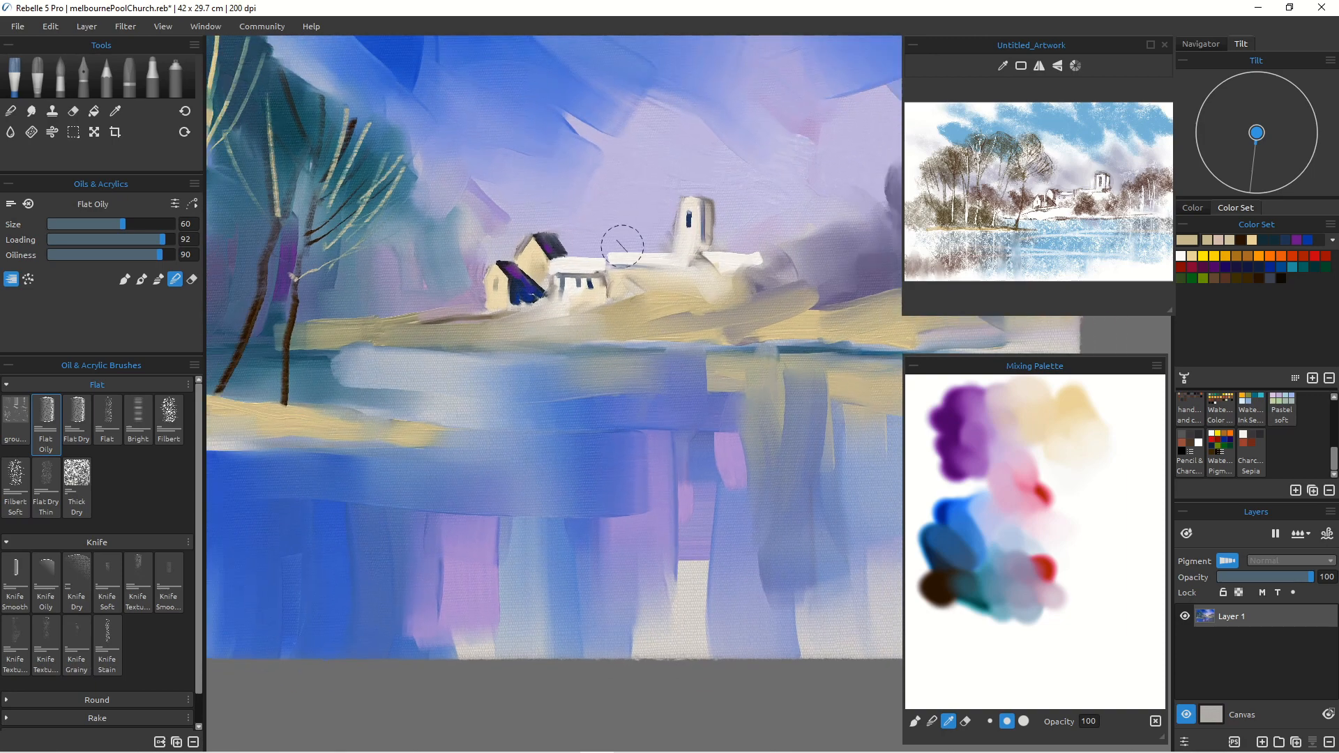
key([)
key([)
key([)
key([)
key([)
key([)
drag(636, 257, 636, 251)
drag(649, 256, 649, 251)
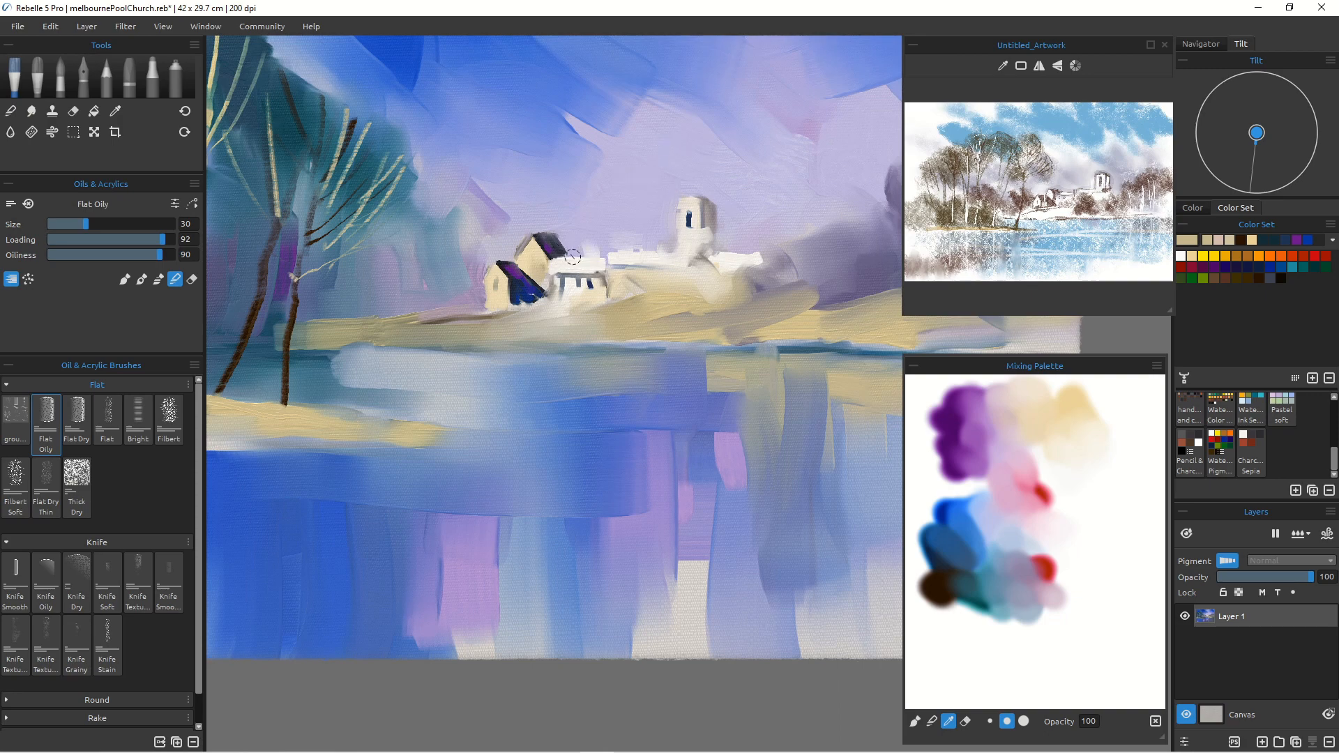
Step: Soften the dark roofs of the two houses and blend the base of the church tower into the hillside
mouse_move(556, 241)
mouse_down()
mouse_move(572, 251)
mouse_move(547, 233)
mouse_move(565, 247)
mouse_move(514, 241)
mouse_up()
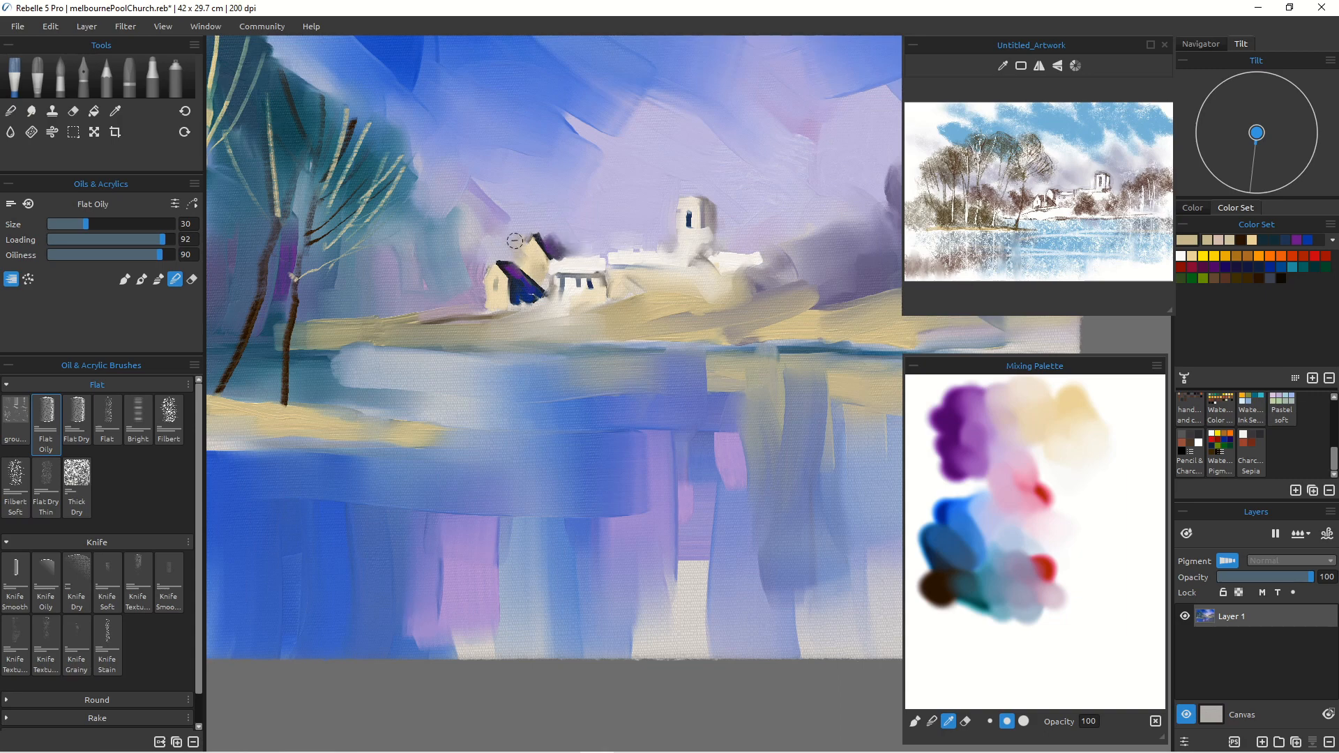
mouse_move(504, 290)
mouse_down()
mouse_move(498, 275)
mouse_move(537, 290)
mouse_move(517, 269)
mouse_move(531, 282)
mouse_up()
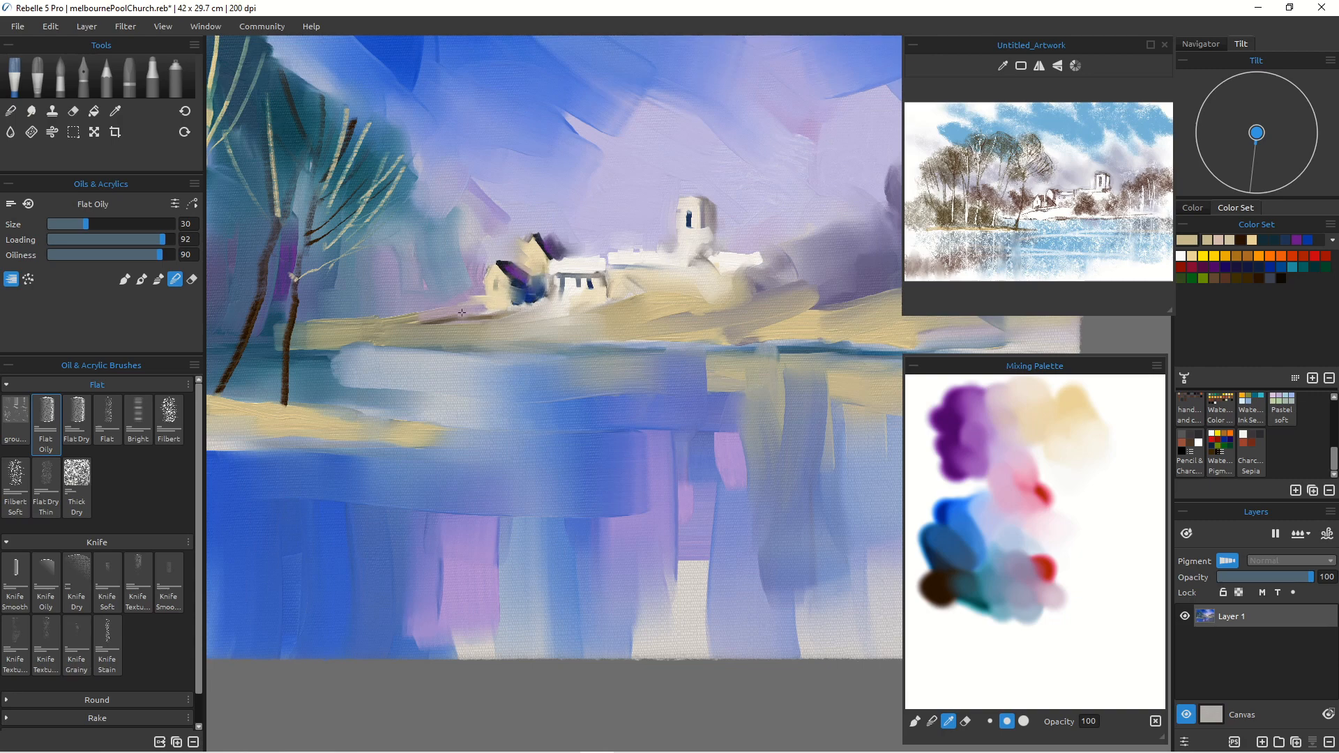
mouse_move(715, 255)
mouse_down()
mouse_move(718, 295)
mouse_move(689, 290)
mouse_up()
mouse_move(725, 251)
mouse_down()
mouse_move(781, 242)
mouse_move(725, 260)
mouse_move(760, 257)
mouse_move(729, 258)
mouse_move(757, 244)
mouse_move(725, 245)
mouse_move(771, 257)
mouse_move(759, 263)
mouse_move(784, 221)
mouse_up()
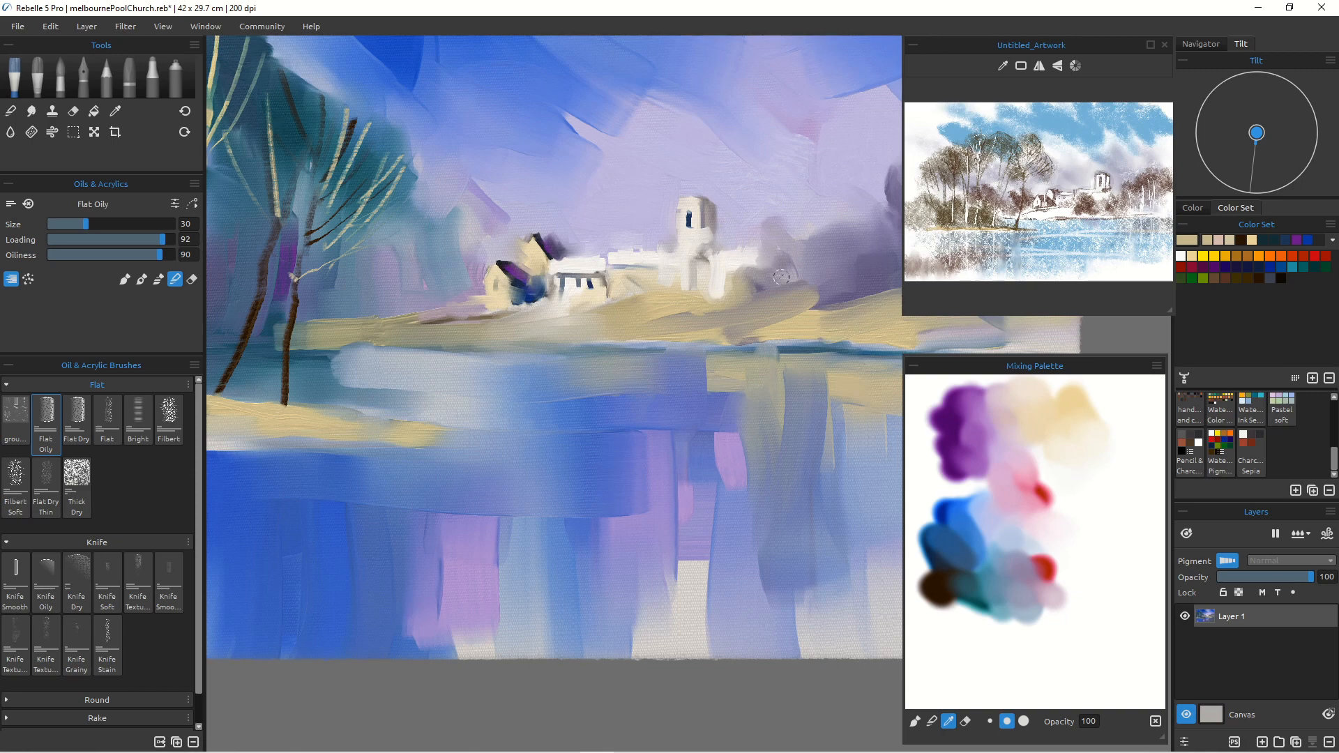
Step: Set the blending brush to size 70 and soften the bushes behind the hill beside the church tower
key(])
key(])
key(])
key(])
key(])
key(])
key(])
key(])
mouse_move(762, 212)
mouse_down()
mouse_move(896, 356)
mouse_move(822, 248)
mouse_move(794, 254)
mouse_up()
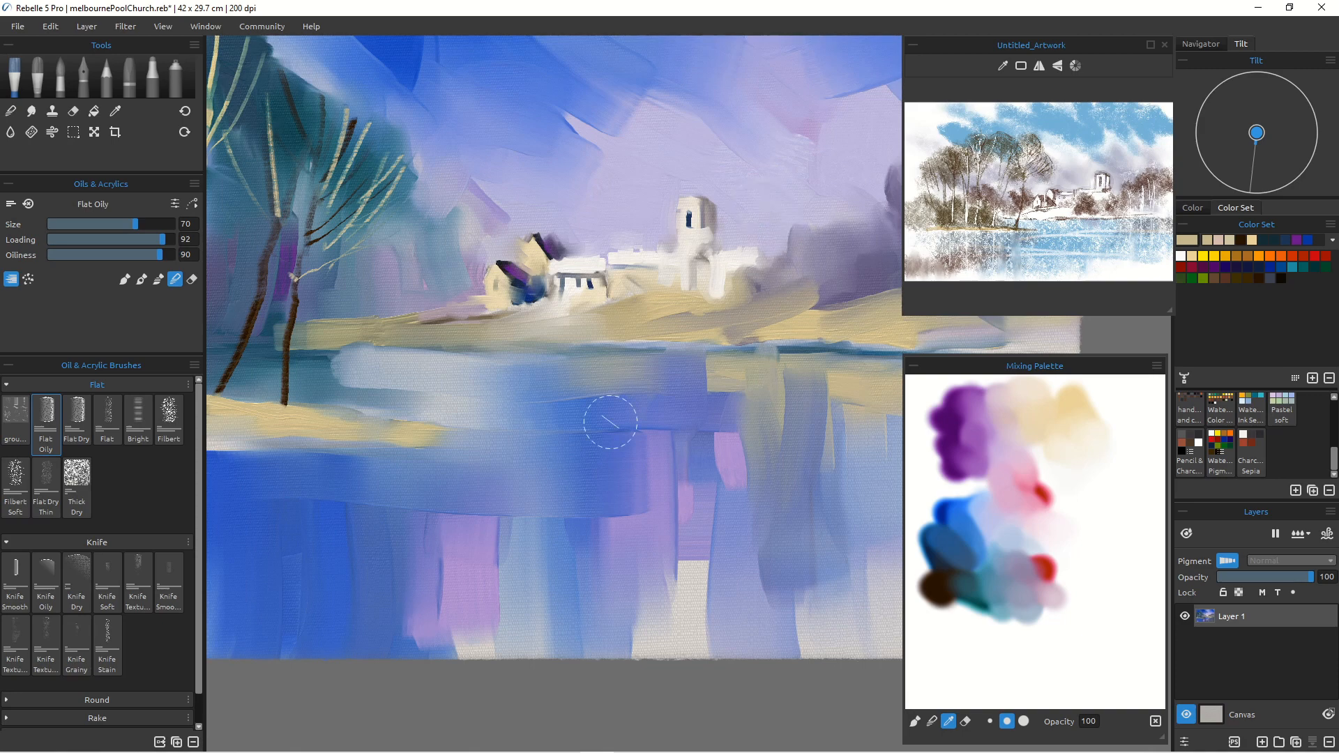
Step: Set the blending brush to size 35 and soften the tops of the near trees into the sky
scroll(649, 377, down, 5)
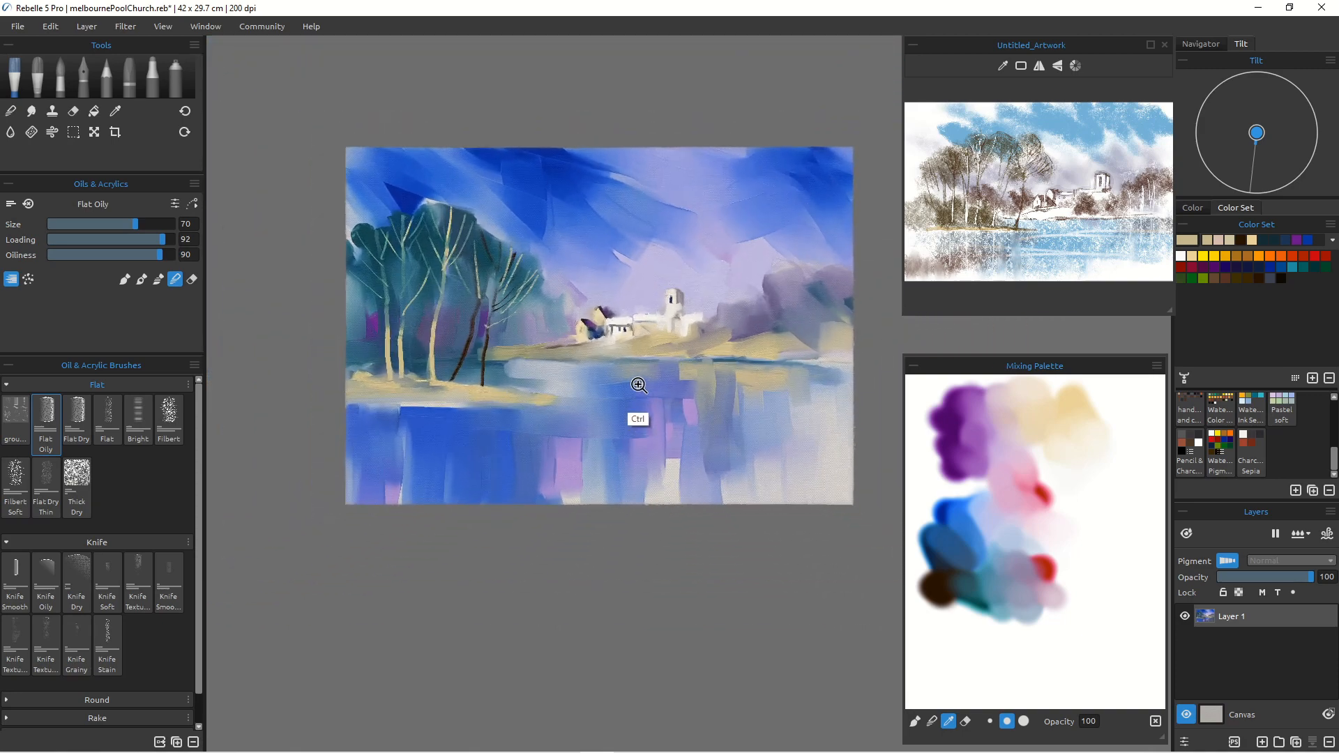
scroll(646, 378, up, 4)
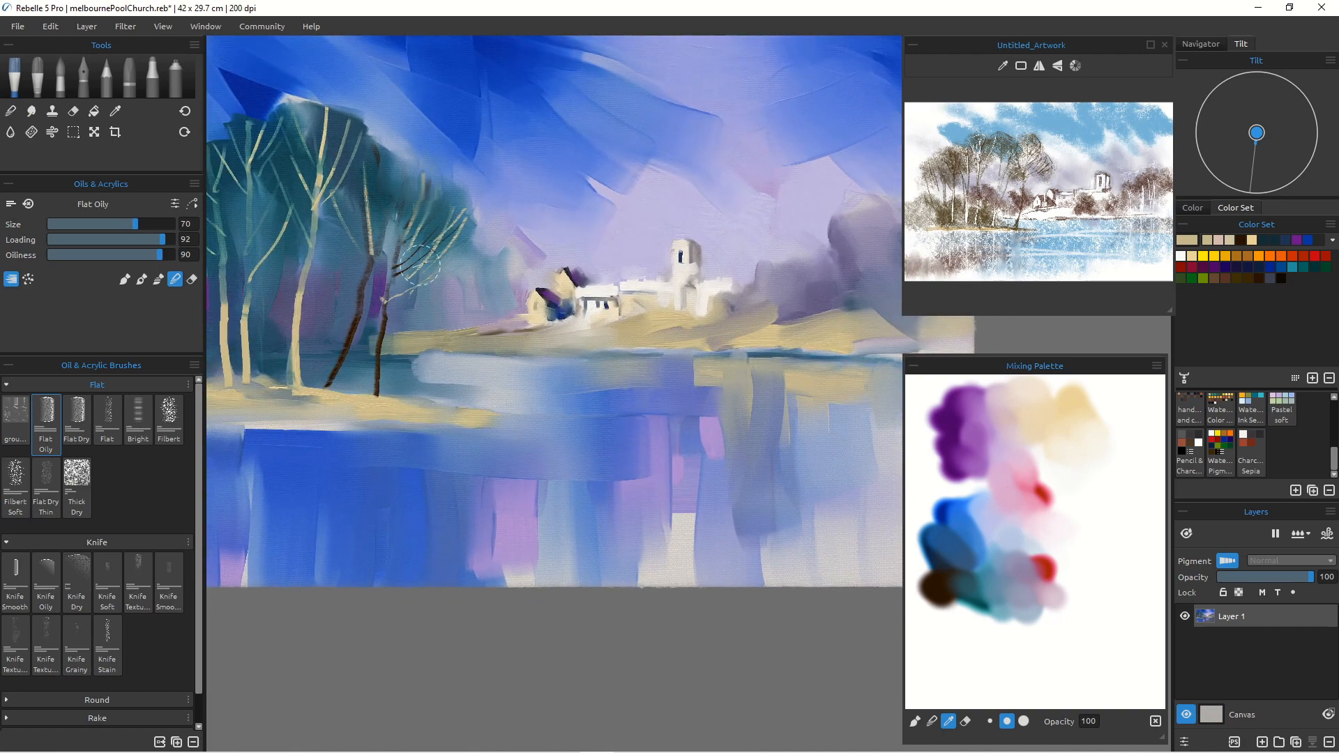
key(bracketleft)
key(bracketleft)
key(bracketleft)
key(bracketleft)
key(bracketleft)
key(bracketleft)
key(bracketleft)
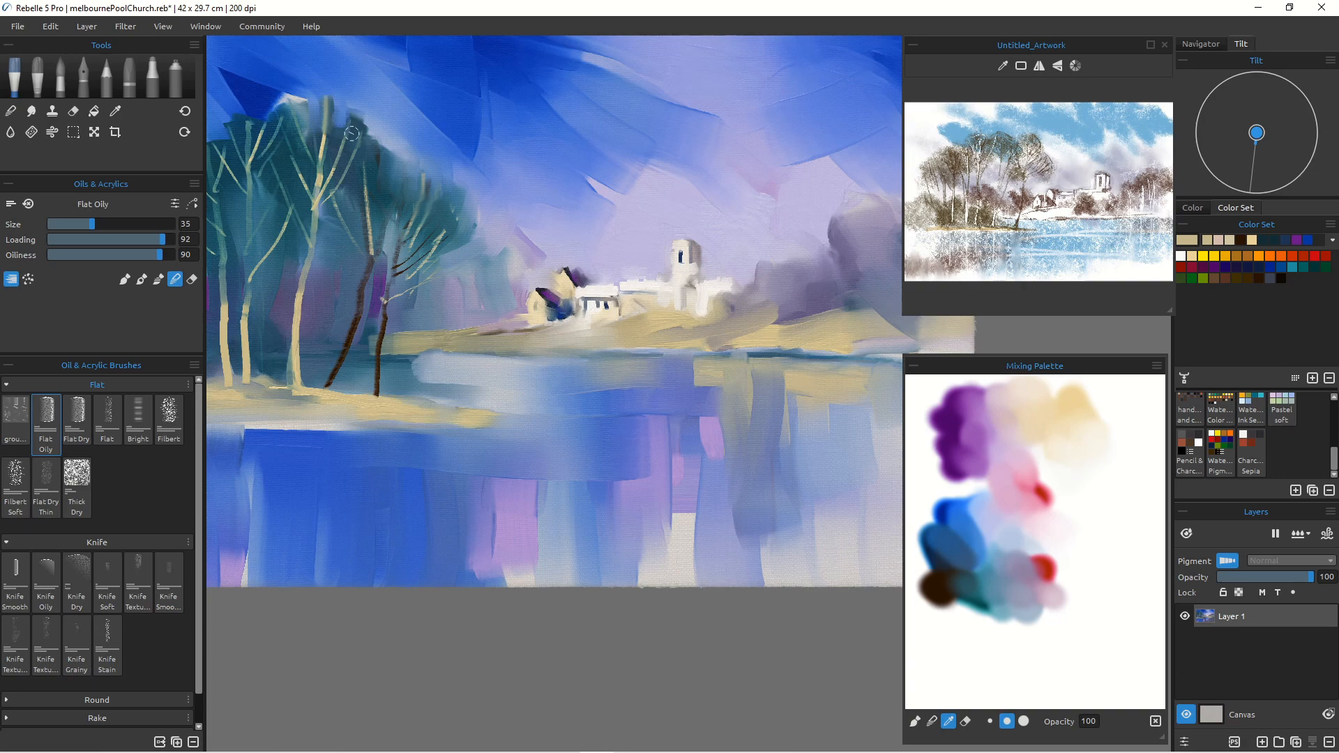
mouse_move(298, 84)
mouse_down()
mouse_move(282, 122)
mouse_move(280, 88)
mouse_move(267, 106)
mouse_move(281, 92)
mouse_move(297, 99)
mouse_move(301, 156)
mouse_move(279, 223)
mouse_move(235, 101)
mouse_move(262, 154)
mouse_move(275, 124)
mouse_move(230, 155)
mouse_up()
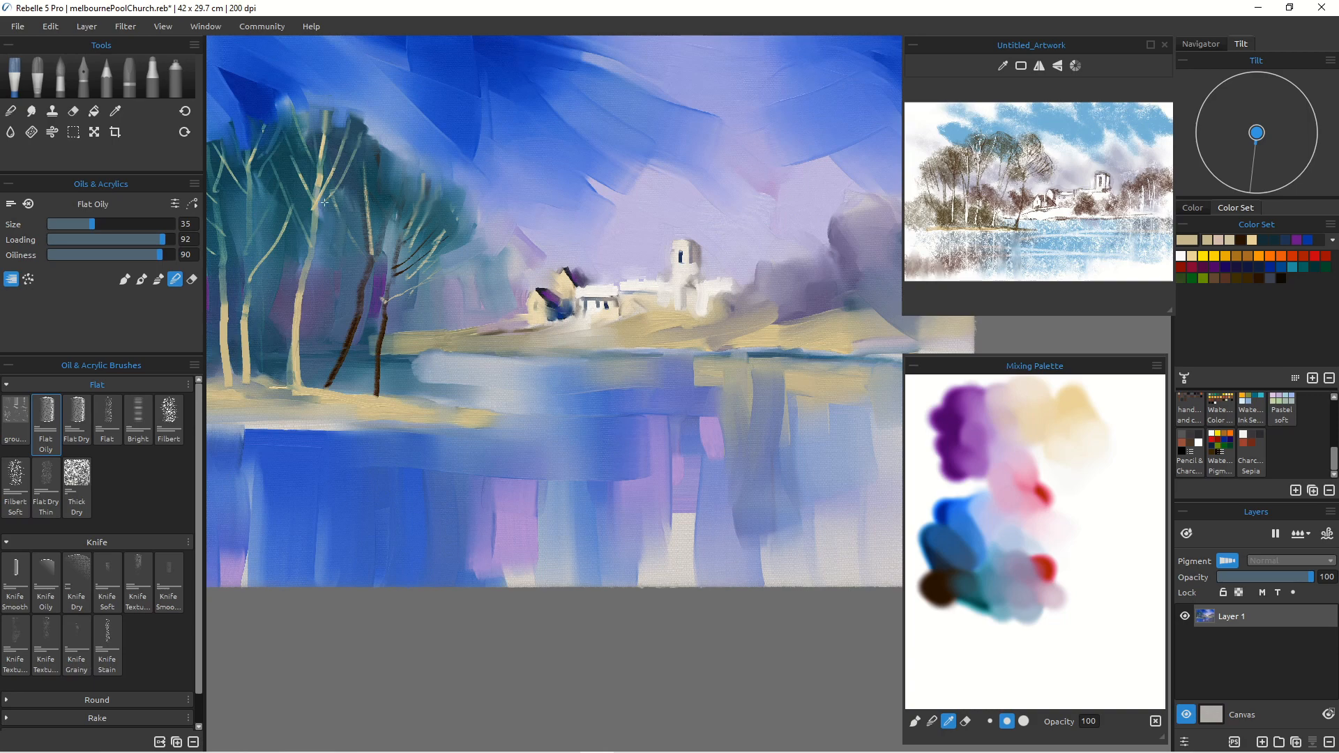
Step: Sample the sky's pale lilac, paint it around the dark trunks in Paint and Mix mode, and spread it at size 80
ctrl+click(434, 334)
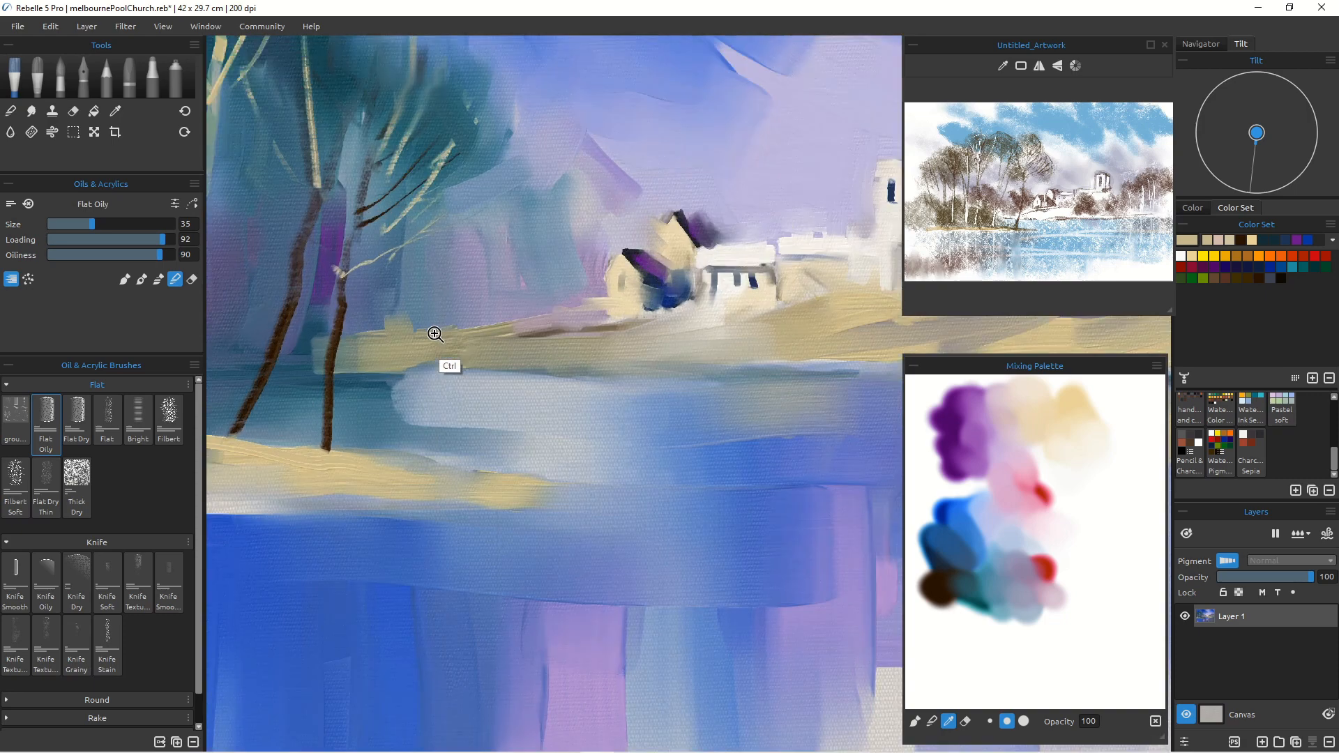
mouse_move(435, 334)
mouse_down()
mouse_move(421, 331)
mouse_move(538, 356)
mouse_move(461, 424)
mouse_move(563, 402)
mouse_up()
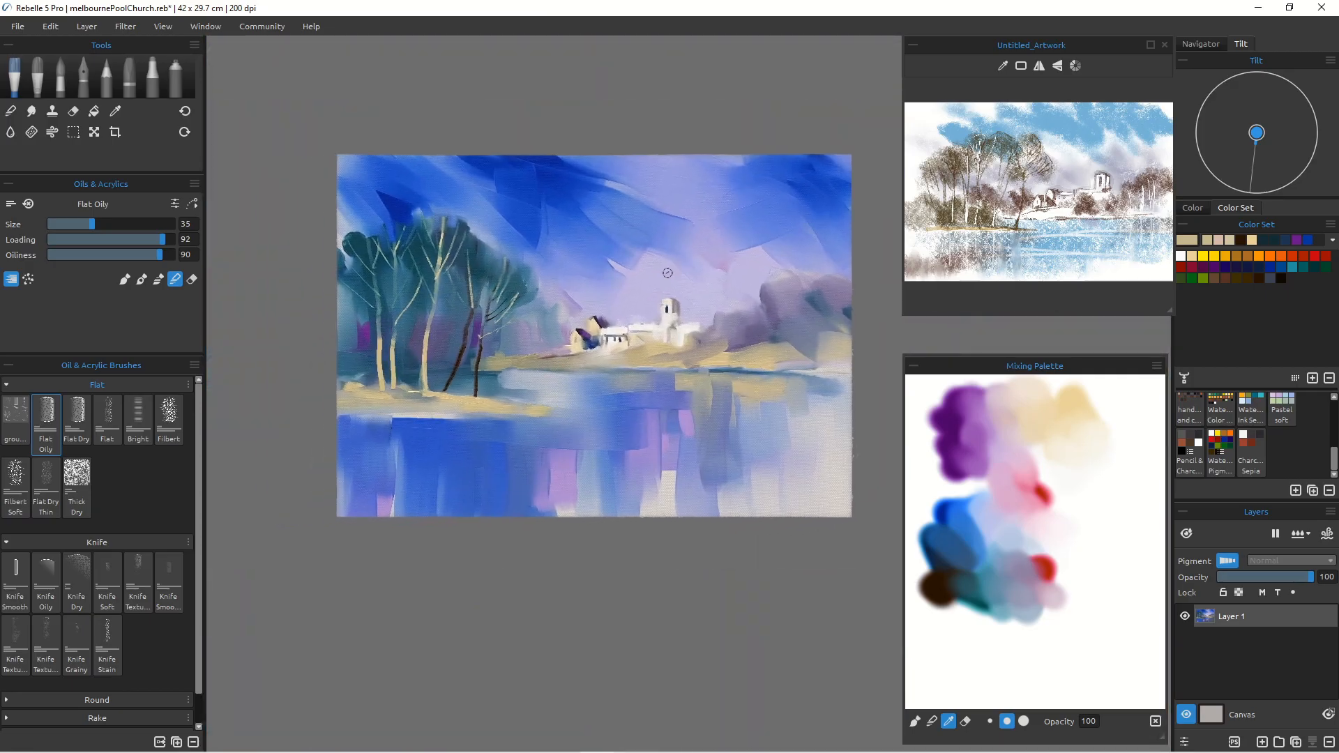
alt+click(667, 272)
mouse_move(492, 340)
mouse_down()
mouse_move(450, 338)
mouse_move(476, 335)
mouse_move(461, 364)
mouse_move(458, 332)
mouse_move(443, 355)
mouse_move(445, 323)
mouse_move(461, 320)
mouse_move(453, 334)
mouse_move(446, 319)
mouse_move(448, 338)
mouse_move(437, 307)
mouse_move(448, 325)
mouse_move(445, 305)
mouse_move(461, 308)
mouse_move(456, 324)
mouse_move(448, 315)
mouse_move(466, 310)
mouse_move(459, 344)
mouse_move(463, 311)
mouse_move(464, 332)
mouse_move(479, 315)
mouse_move(503, 332)
mouse_up()
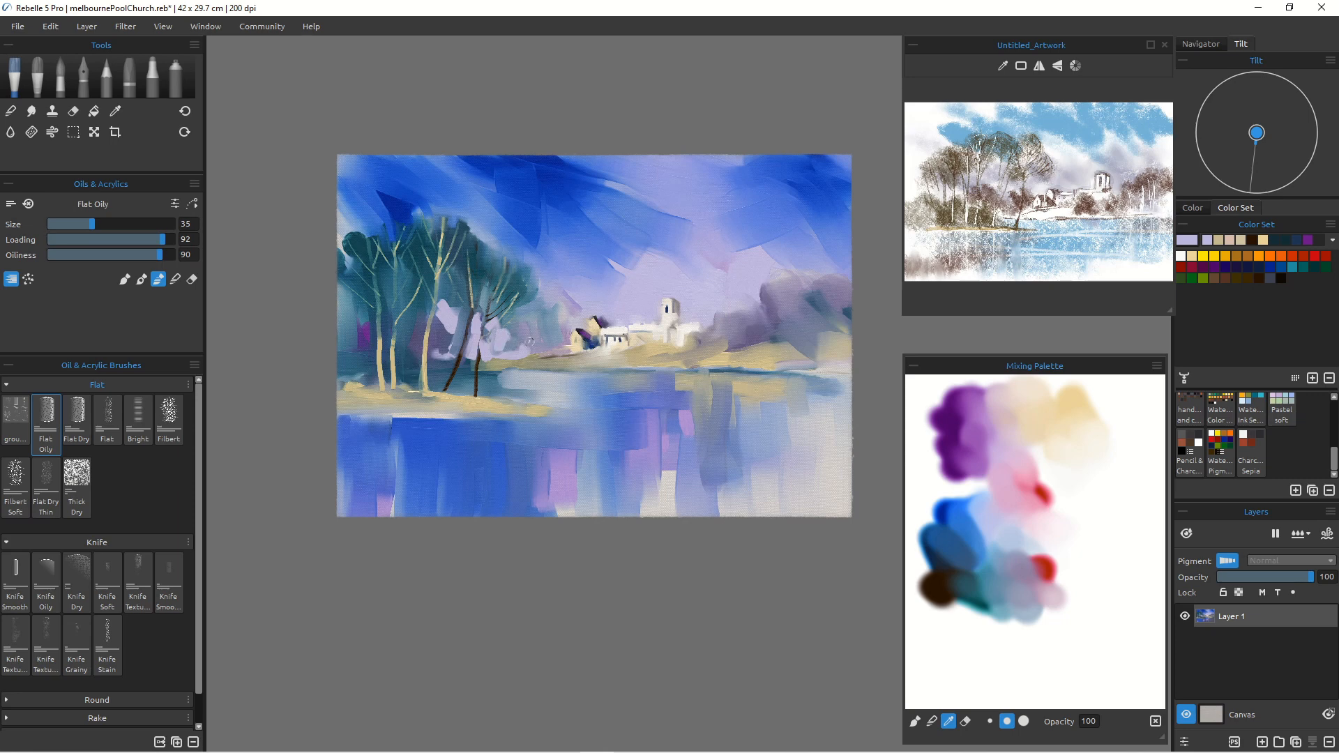
key(bracketright)
key(bracketright)
key(bracketright)
key(bracketright)
key(bracketright)
key(bracketright)
mouse_move(496, 343)
mouse_down()
mouse_move(518, 318)
mouse_move(505, 344)
mouse_move(519, 338)
mouse_move(503, 345)
mouse_move(520, 316)
mouse_move(514, 339)
mouse_move(539, 333)
mouse_move(531, 306)
mouse_move(524, 323)
mouse_move(549, 338)
mouse_move(469, 340)
mouse_move(438, 319)
mouse_move(450, 308)
mouse_move(444, 340)
mouse_move(445, 295)
mouse_move(433, 371)
mouse_up()
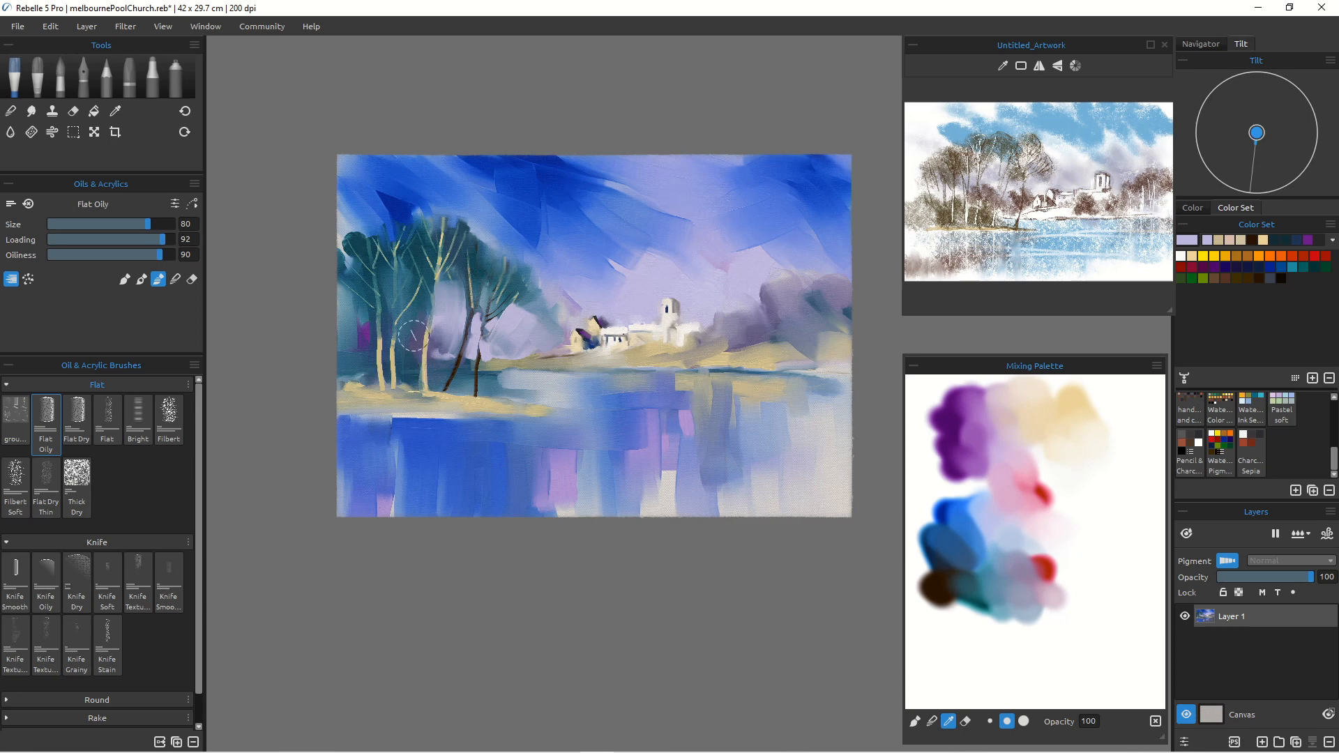
Step: Set the brush to size 45 and paint lilac into the gaps between the light trunks
key([)
key([)
key([)
key([)
key([)
key([)
key([)
mouse_move(422, 290)
mouse_down()
mouse_move(419, 322)
mouse_move(399, 333)
mouse_up()
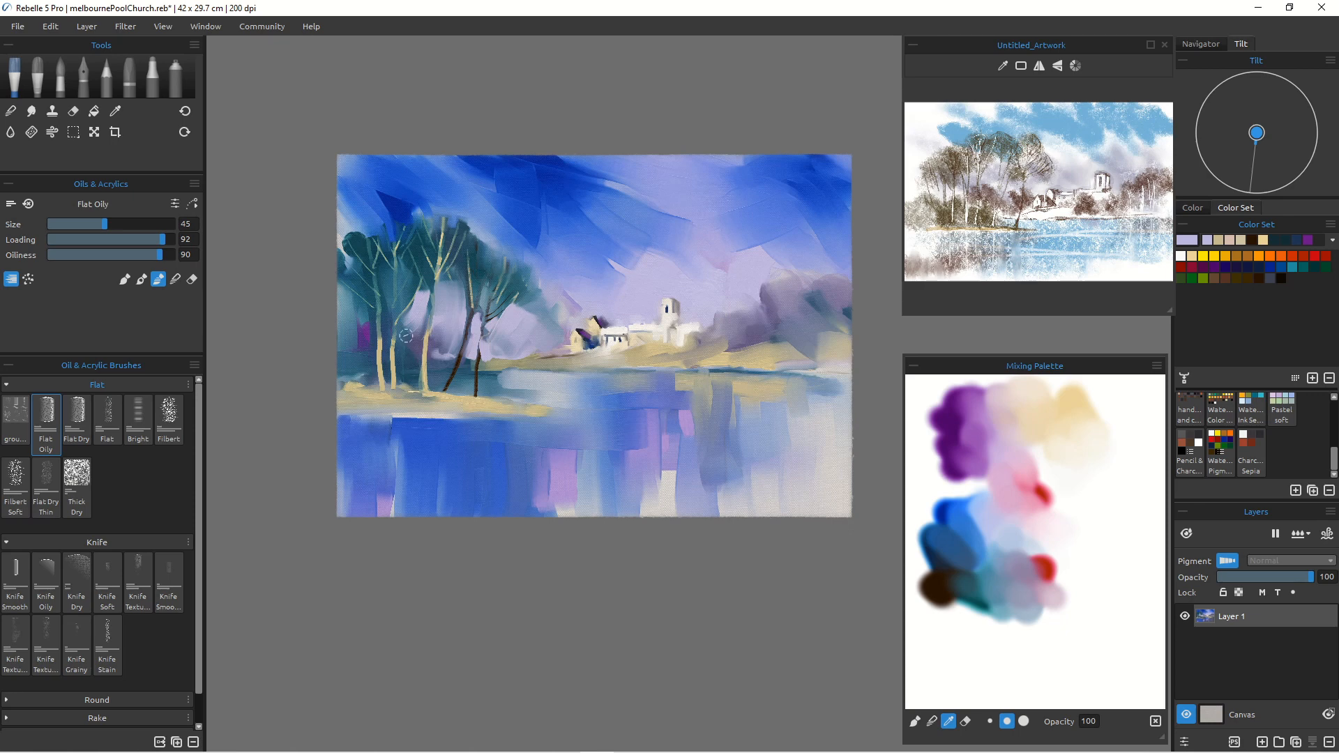
Step: Sample the dark trunk's brown, set the brush to size 16, and repaint the right-hand dark tree's trunk and branches over the lilac
alt+click(454, 372)
key(bracketleft)
key(bracketleft)
key(bracketleft)
key(bracketleft)
key(bracketleft)
key(bracketleft)
key(bracketleft)
key(bracketleft)
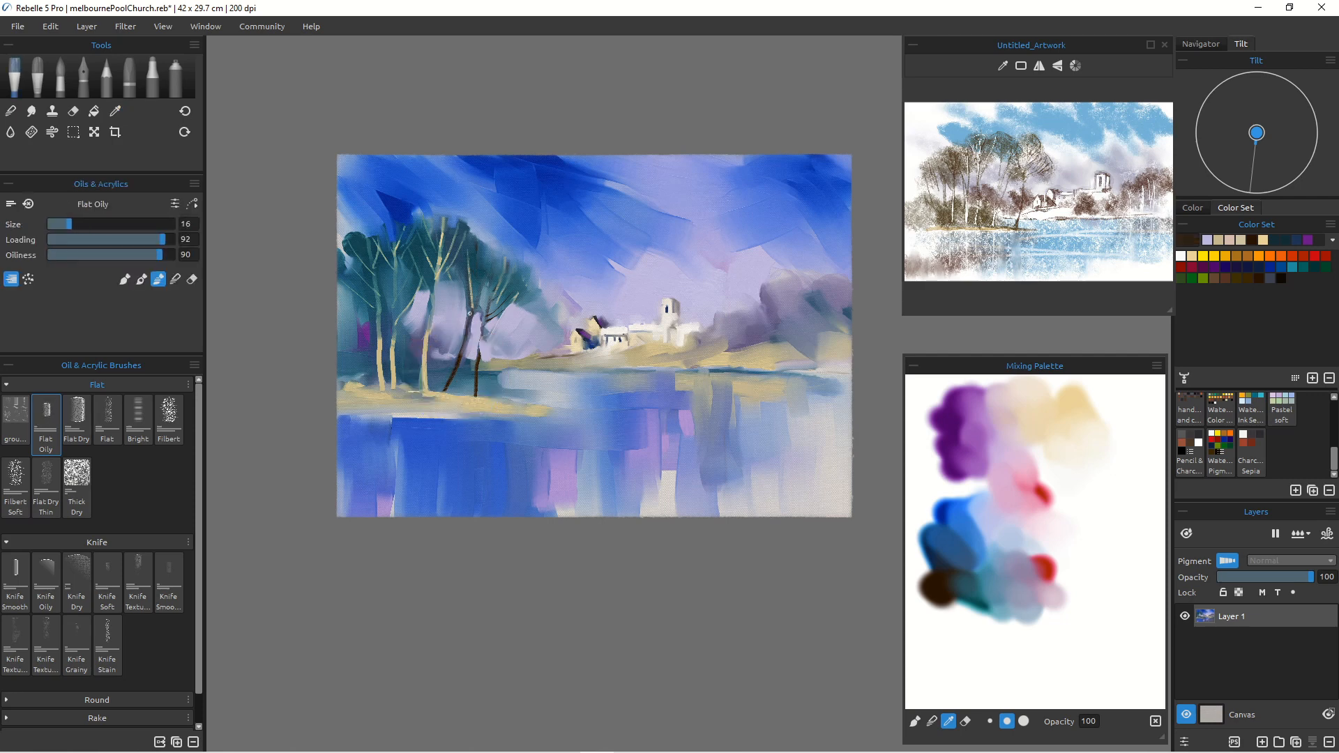
mouse_move(471, 307)
mouse_down()
mouse_move(461, 360)
mouse_move(477, 372)
mouse_up()
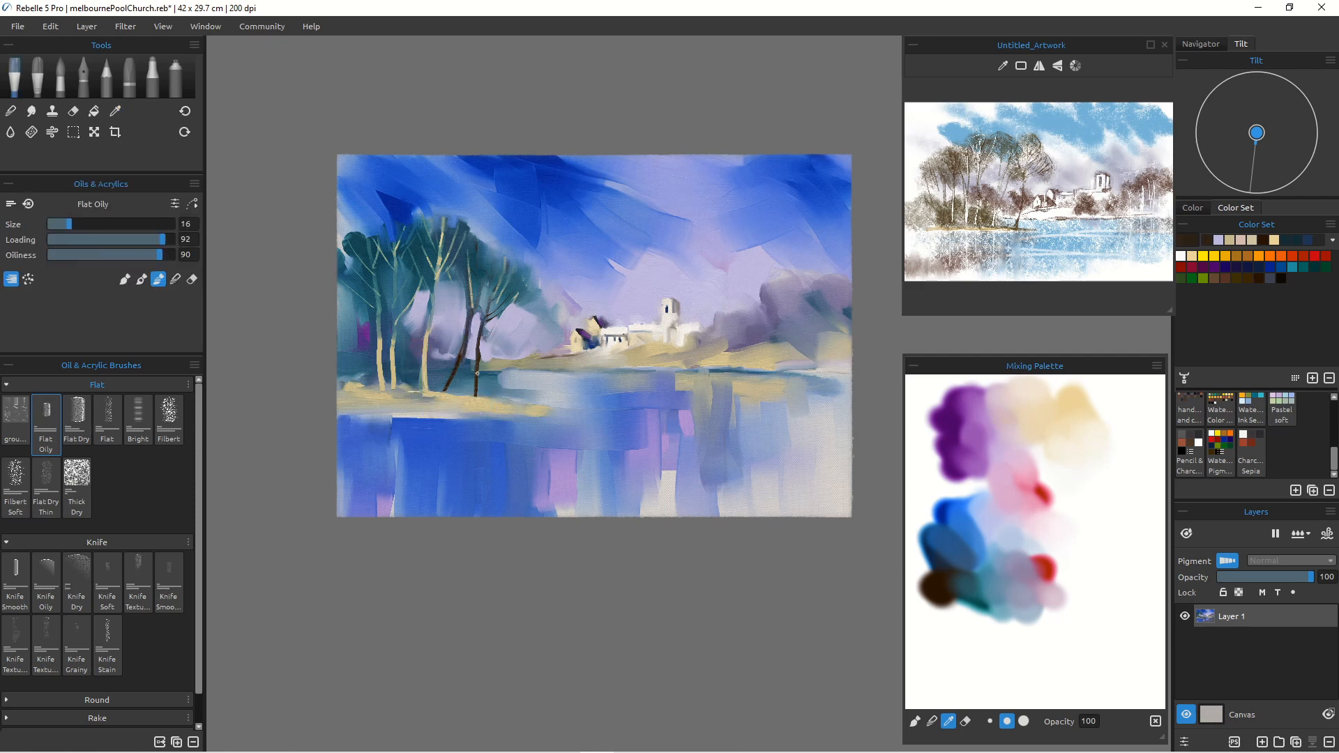
mouse_move(505, 302)
mouse_down()
mouse_move(480, 340)
mouse_move(534, 350)
mouse_move(510, 325)
mouse_move(529, 307)
mouse_move(496, 326)
mouse_move(494, 357)
mouse_move(507, 327)
mouse_move(477, 361)
mouse_up()
Step: Set the brush to size 20, paint dark strokes and curved branches on the middle light tree, and undo the last one
key(bracketright)
key(bracketright)
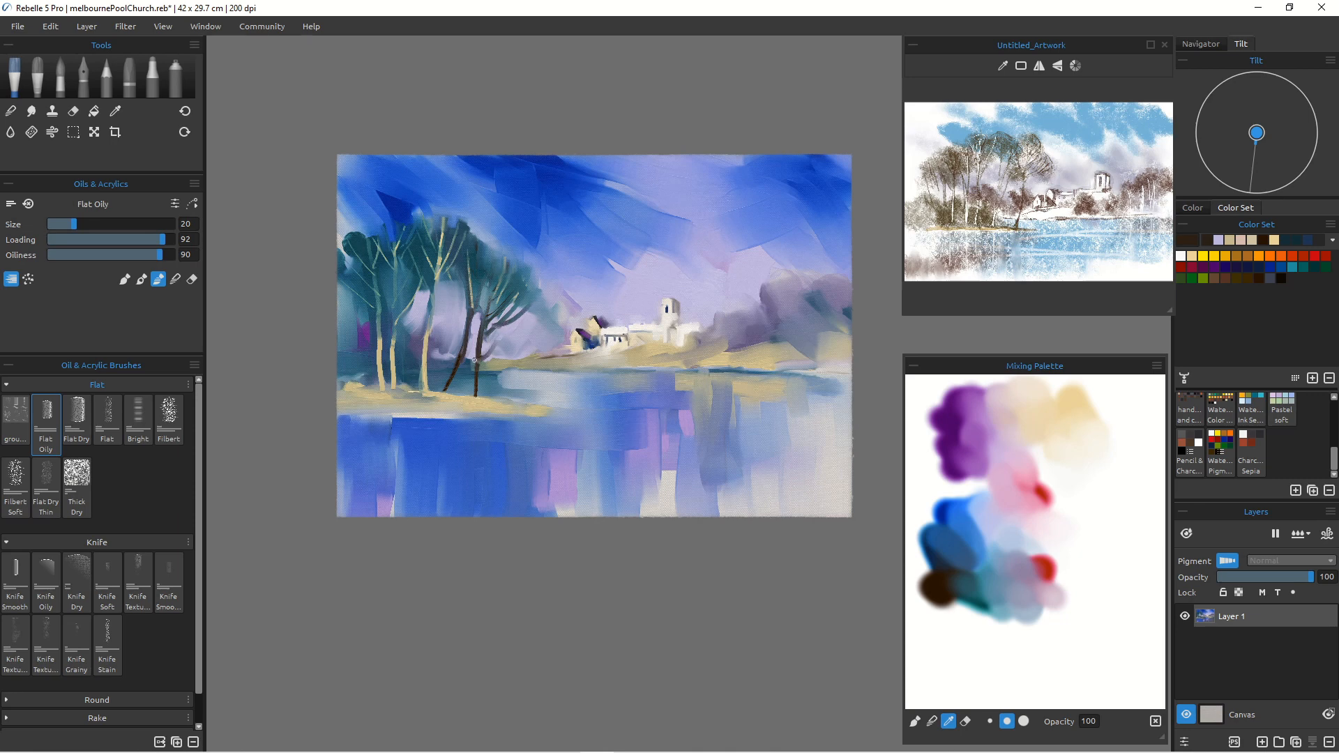
drag(437, 286, 423, 347)
drag(436, 277, 425, 325)
mouse_move(451, 262)
mouse_down()
mouse_move(426, 330)
mouse_move(456, 319)
mouse_move(427, 328)
mouse_move(404, 286)
mouse_up()
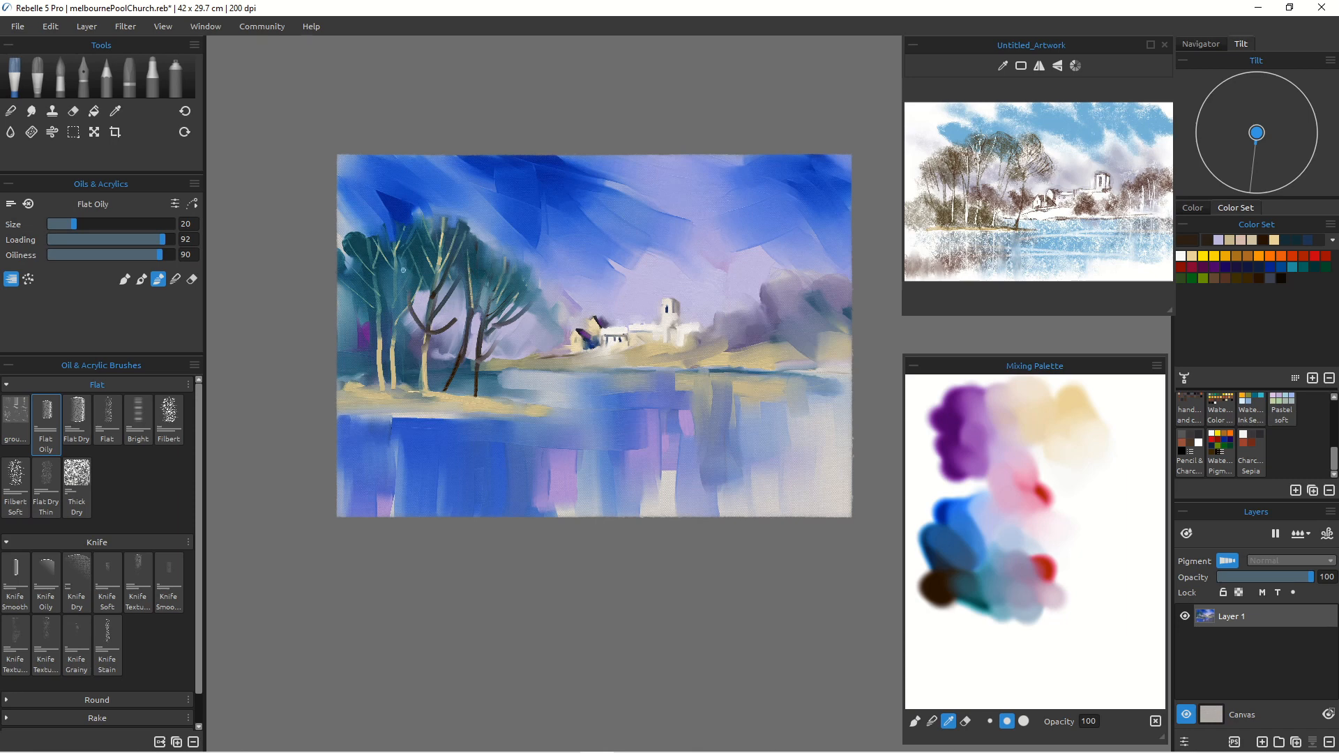
key(ctrl)
key(ctrl+z)
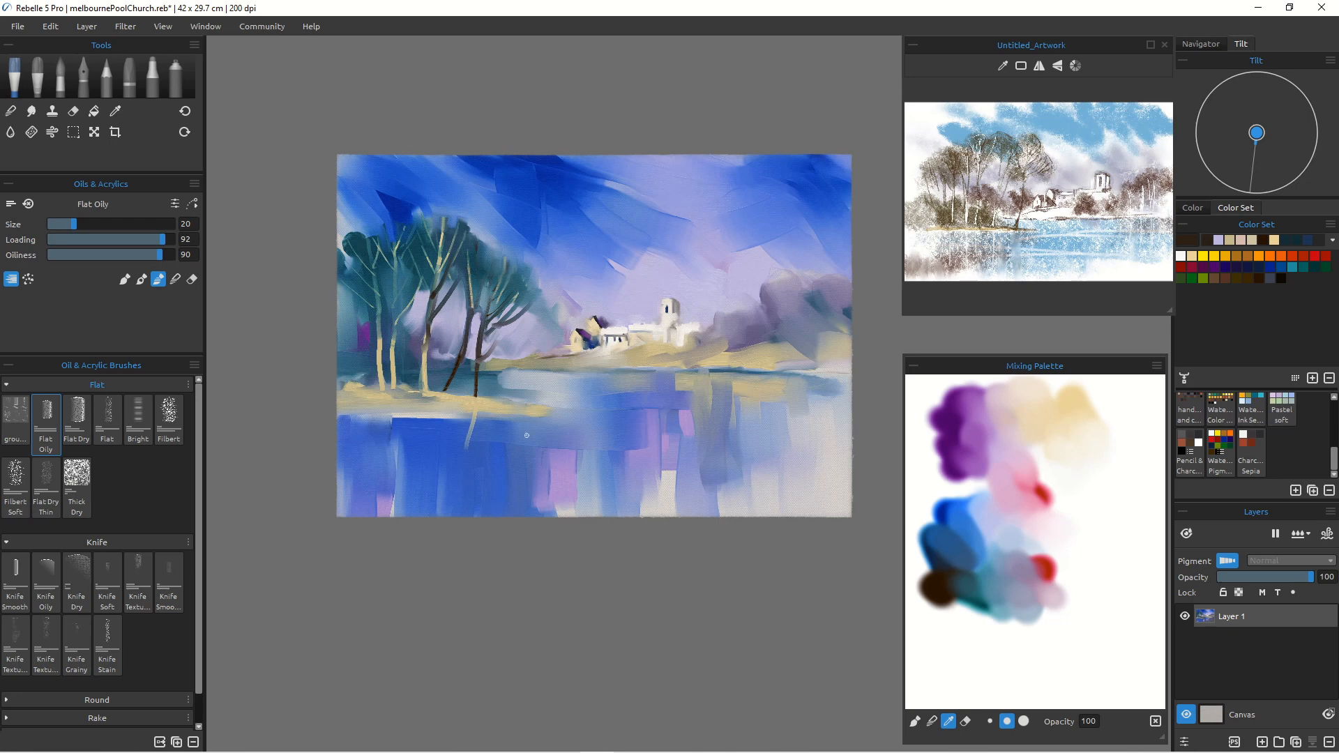
Step: Sample the muted blue between the near trunks, dab it between the dark trunks, and add more near the houses at size 45
alt+click(405, 343)
drag(470, 347, 471, 359)
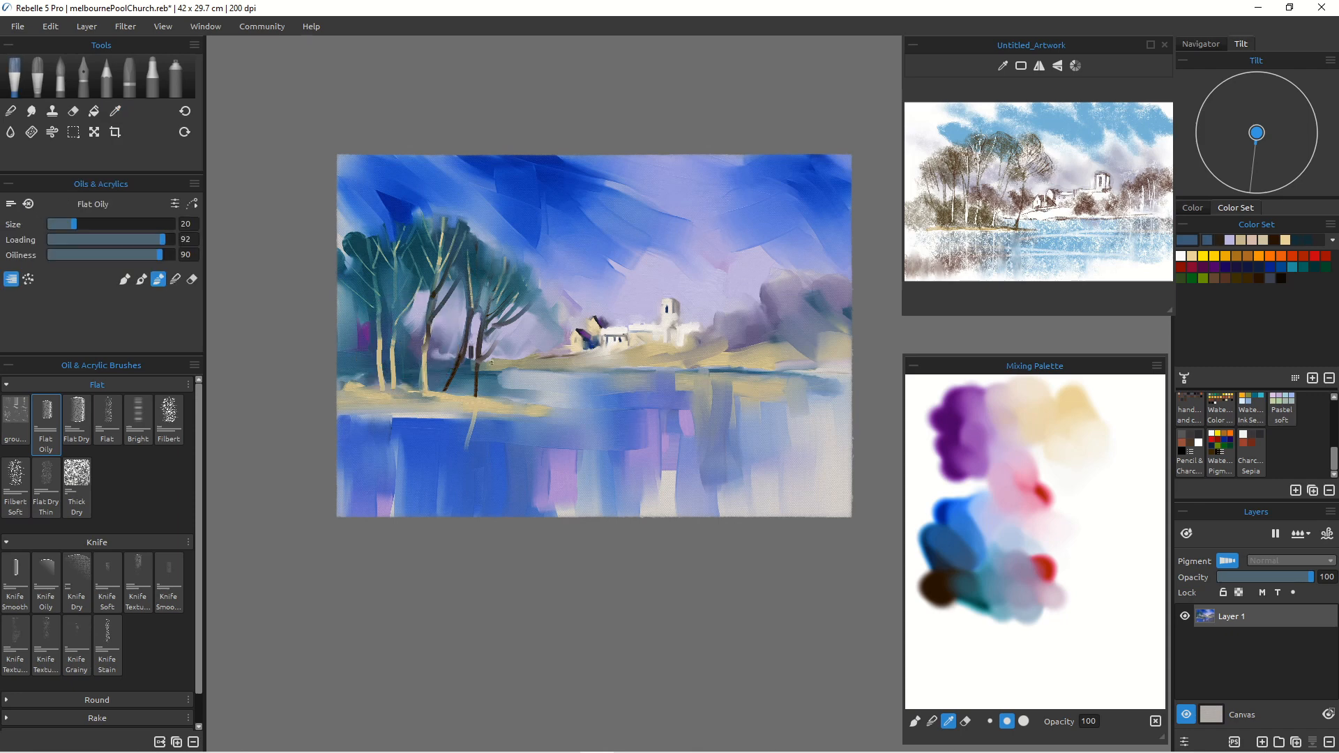
key(])
key(])
key(])
key(])
key(])
mouse_move(520, 350)
mouse_down()
mouse_move(536, 354)
mouse_move(495, 353)
mouse_move(514, 353)
mouse_up()
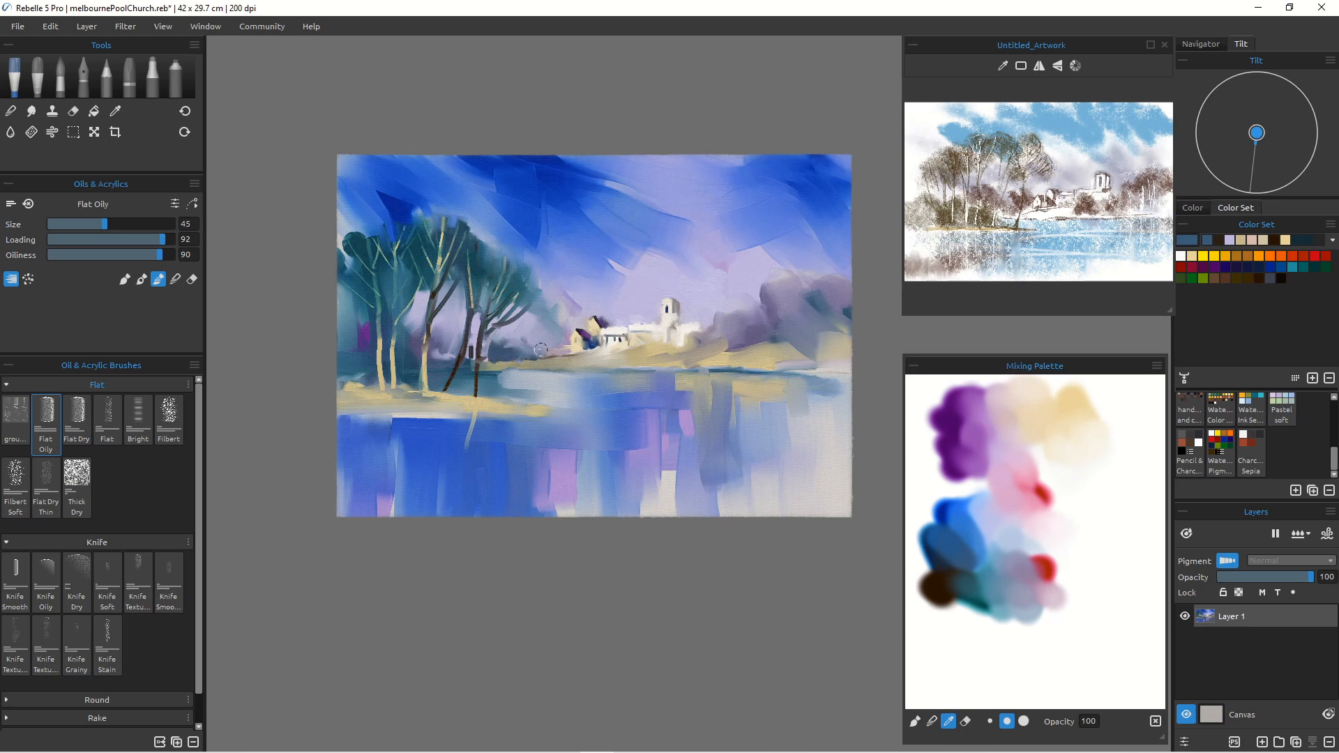
Step: Sample the light trunk's sand color, set the brush to size 16, and paint highlights along the two dark trunks
alt+click(425, 371)
key(bracketleft)
key(bracketleft)
key(bracketleft)
key(bracketleft)
key(bracketleft)
key(bracketleft)
key(bracketleft)
drag(462, 345, 457, 382)
drag(479, 333, 477, 373)
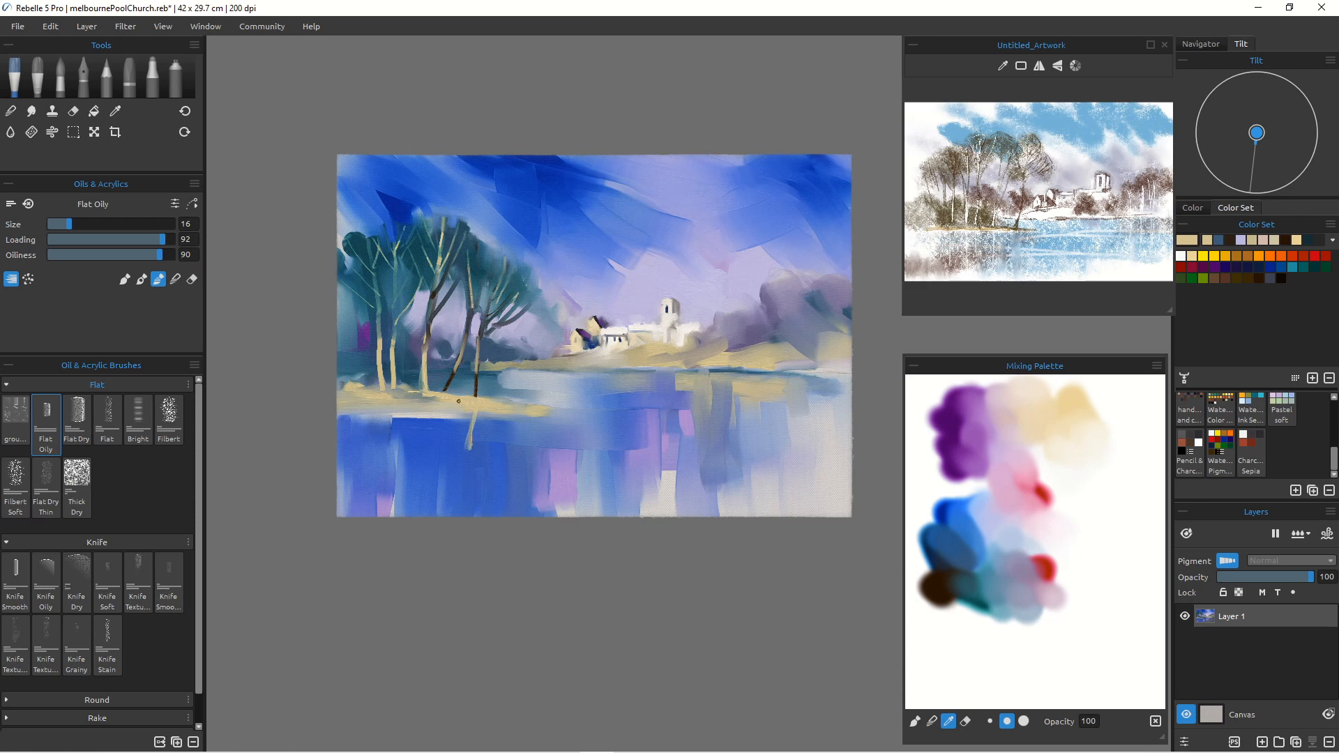
Step: Paint wavy sand-colored trunk reflections below the near bank and brush over them with the brush enlarged to size 60
drag(431, 423, 440, 479)
drag(411, 430, 430, 466)
key(])
key(])
key(])
key(])
key(])
key(])
key(])
key(])
key(])
key(])
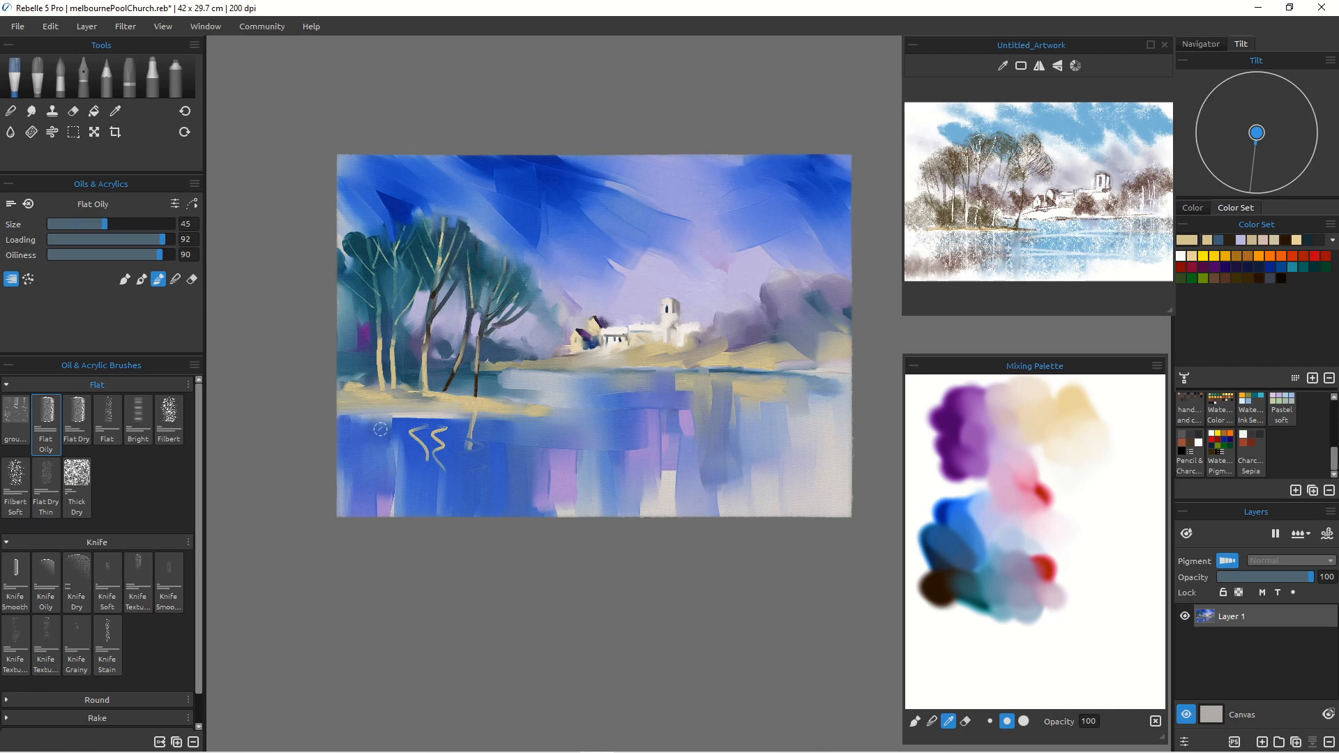
mouse_move(379, 428)
mouse_down()
mouse_move(454, 437)
mouse_move(450, 425)
mouse_move(449, 505)
mouse_move(424, 433)
mouse_move(427, 477)
mouse_up()
drag(473, 427, 473, 450)
key(bracketleft)
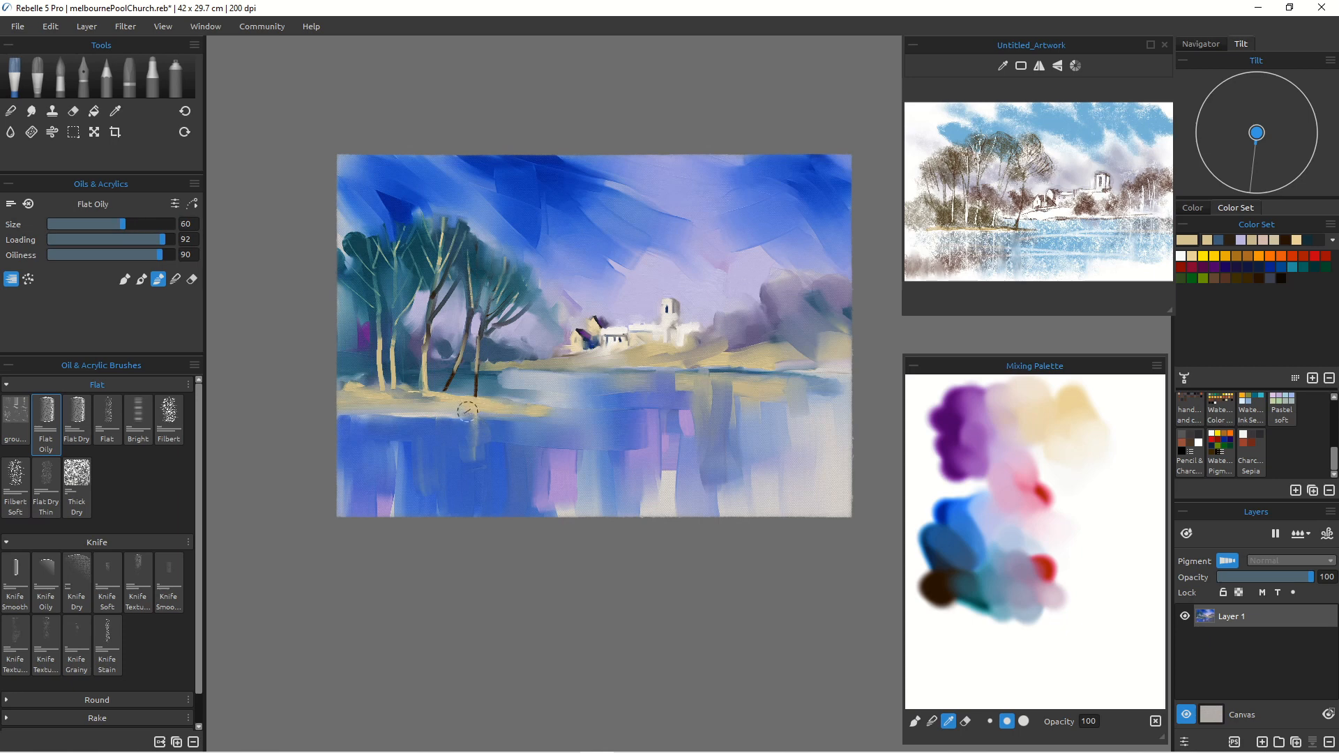
Step: Sample the near bank's sand color and paint its reflection in broad vertical strokes on the water below
alt+click(463, 405)
mouse_move(481, 425)
mouse_down()
mouse_move(416, 425)
mouse_move(445, 426)
mouse_move(442, 478)
mouse_move(456, 423)
mouse_move(462, 458)
mouse_up()
mouse_move(461, 458)
mouse_down()
mouse_move(506, 433)
mouse_move(344, 425)
mouse_move(374, 440)
mouse_up()
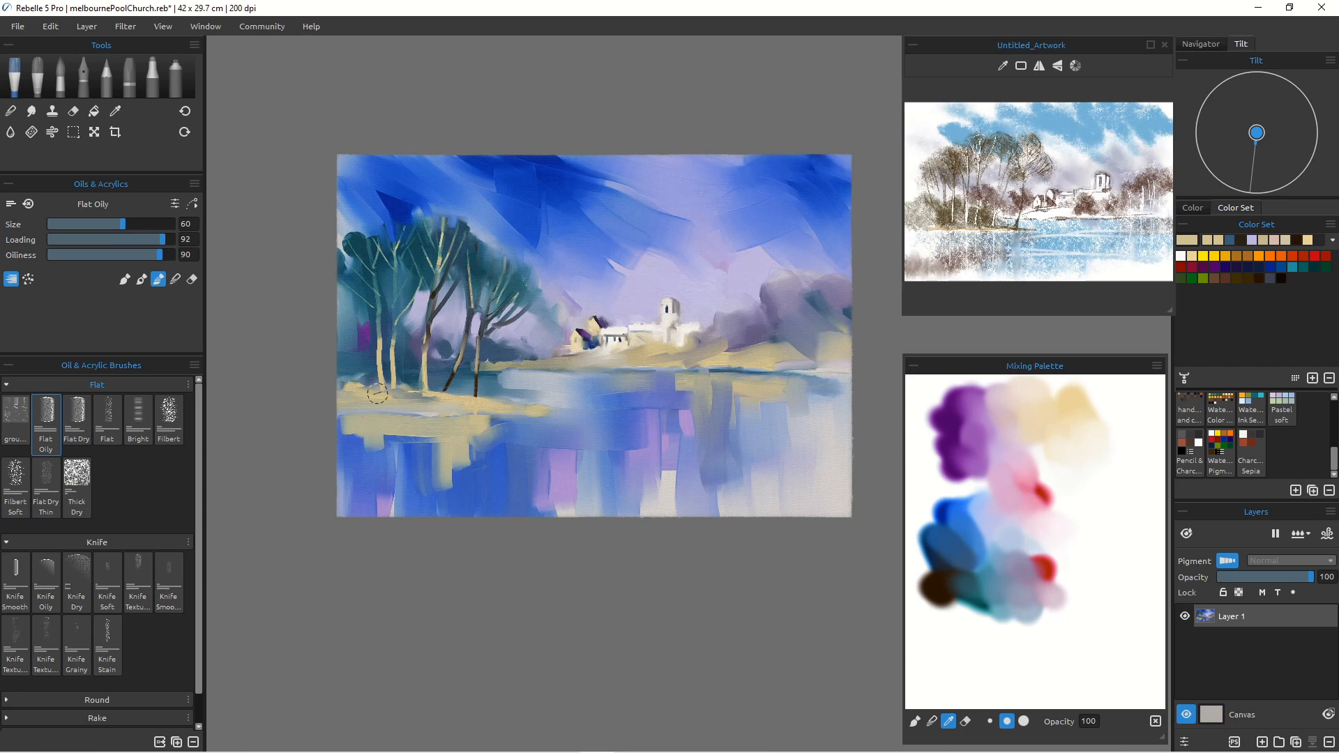
Step: Sample the foliage's teal, paint the trees' reflection along the canvas's lower edge, and stroke across the sand reflection
alt+click(410, 263)
mouse_move(444, 503)
mouse_down()
mouse_move(461, 457)
mouse_move(480, 503)
mouse_move(453, 511)
mouse_move(421, 475)
mouse_move(417, 512)
mouse_up()
mouse_move(345, 474)
mouse_down()
mouse_move(495, 485)
mouse_move(382, 501)
mouse_up()
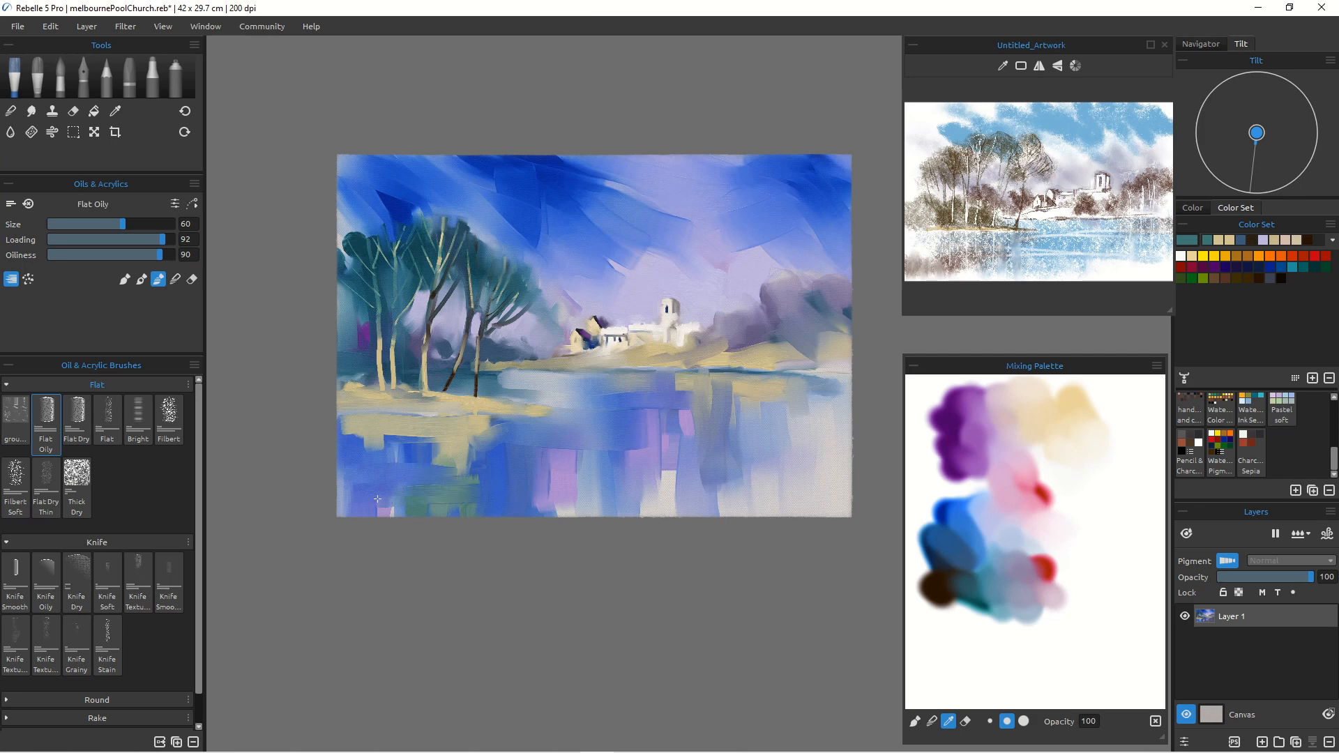
drag(368, 455, 447, 455)
drag(346, 435, 423, 434)
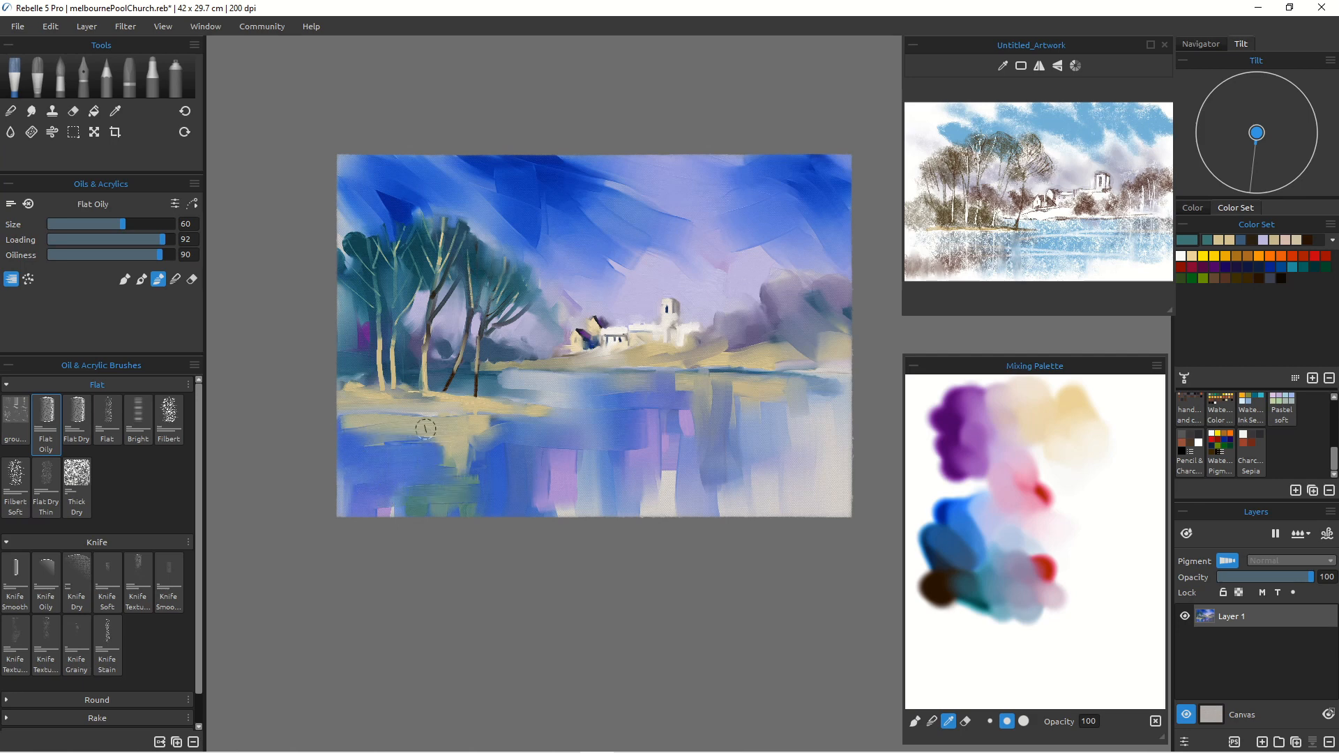
Step: Sample a darker teal from the tree crowns and paint vertical tree reflections through the water below the near bank
alt+click(387, 440)
alt+click(401, 257)
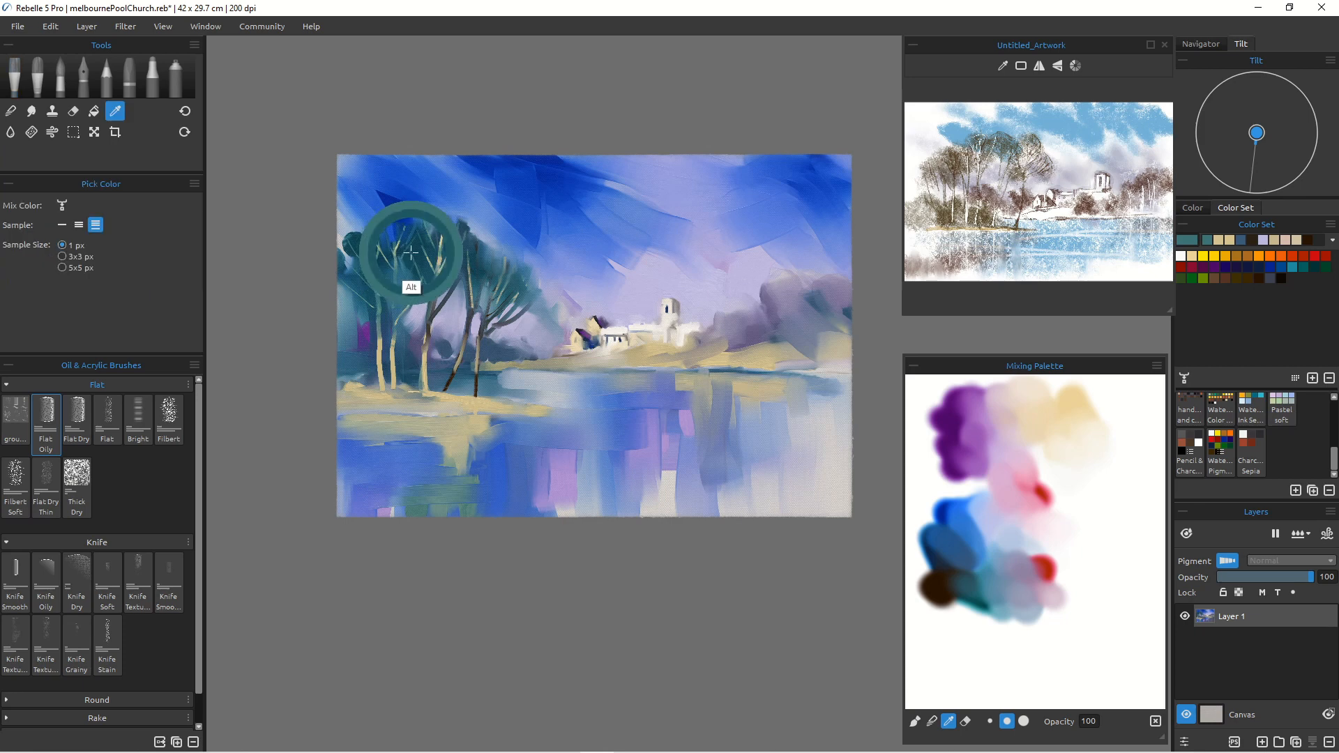
drag(375, 427, 376, 505)
mouse_move(385, 457)
mouse_down()
mouse_move(388, 515)
mouse_move(404, 502)
mouse_up()
drag(423, 435, 429, 492)
drag(467, 426, 468, 494)
drag(479, 421, 474, 503)
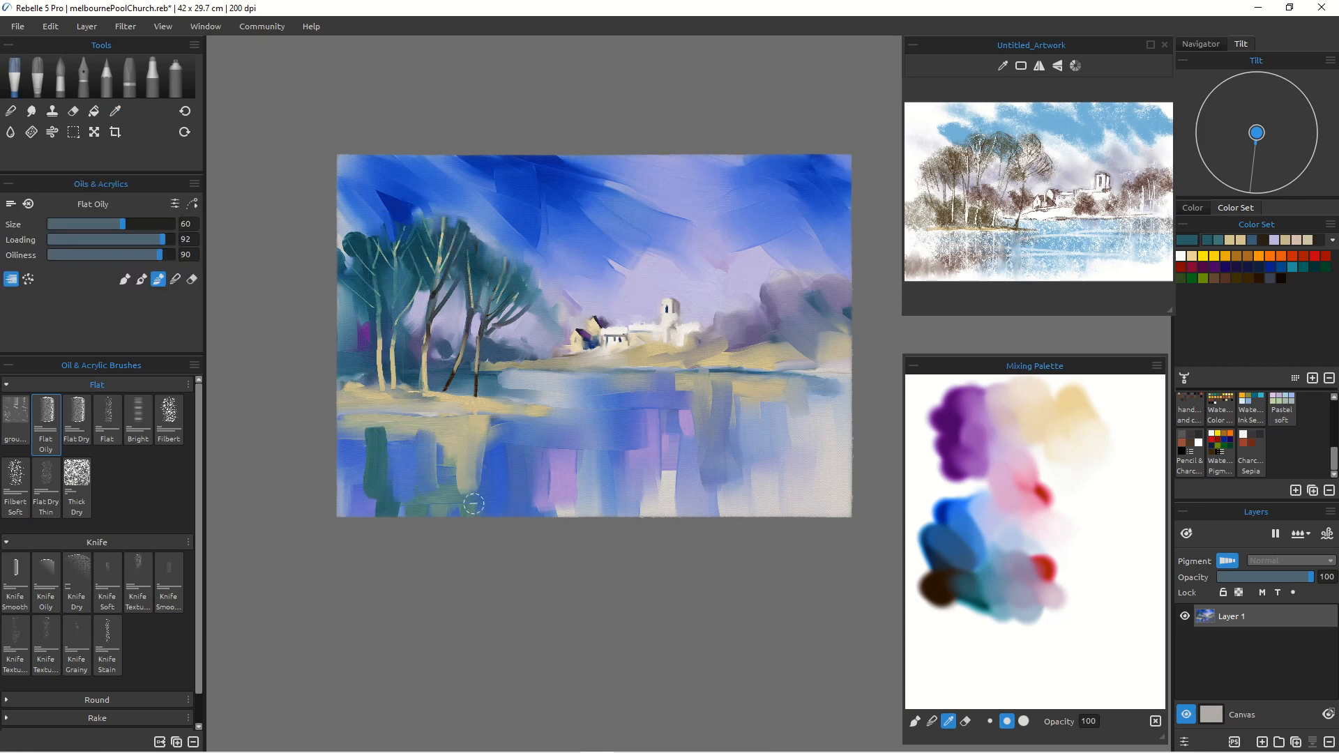
mouse_move(469, 434)
mouse_down()
mouse_move(469, 499)
mouse_move(452, 479)
mouse_up()
Step: Sample the water's blue and paint it in strokes through the sand and teal reflections below the near bank
alt+click(485, 460)
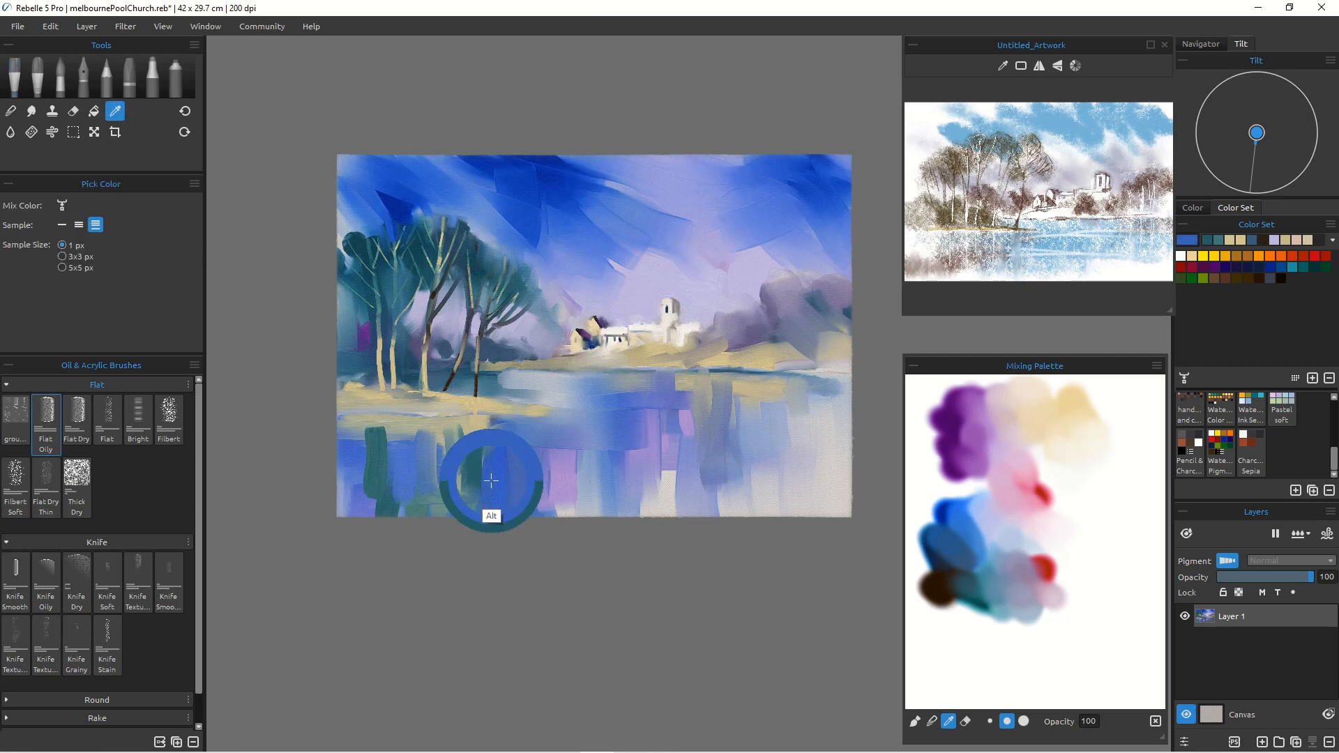
mouse_move(483, 427)
mouse_down()
mouse_move(485, 454)
mouse_move(472, 435)
mouse_move(532, 423)
mouse_move(336, 431)
mouse_move(437, 429)
mouse_move(364, 434)
mouse_move(392, 426)
mouse_move(381, 458)
mouse_move(362, 428)
mouse_move(354, 459)
mouse_move(338, 454)
mouse_move(355, 484)
mouse_move(371, 484)
mouse_move(363, 461)
mouse_move(357, 497)
mouse_up()
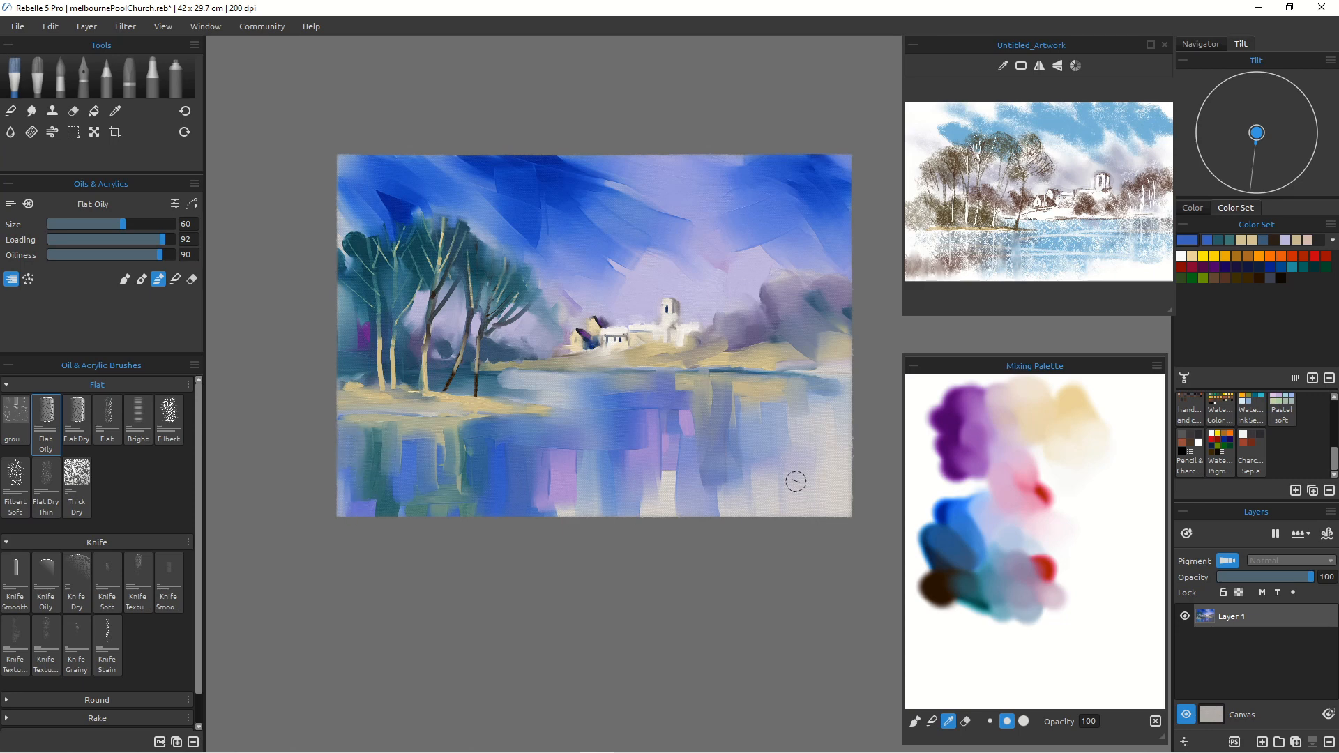
Step: Sample the muted violet of the far trees and paint their reflection in vertical strokes through the water below the far bank
alt+click(783, 311)
mouse_move(810, 408)
mouse_down()
mouse_move(802, 446)
mouse_move(819, 450)
mouse_up()
drag(835, 390, 851, 483)
mouse_move(782, 395)
mouse_down()
mouse_move(782, 446)
mouse_move(771, 434)
mouse_up()
mouse_move(781, 392)
mouse_down()
mouse_move(788, 443)
mouse_move(750, 385)
mouse_move(750, 429)
mouse_up()
drag(739, 401, 738, 447)
mouse_move(802, 411)
mouse_down()
mouse_move(800, 466)
mouse_move(814, 470)
mouse_up()
drag(840, 394, 838, 466)
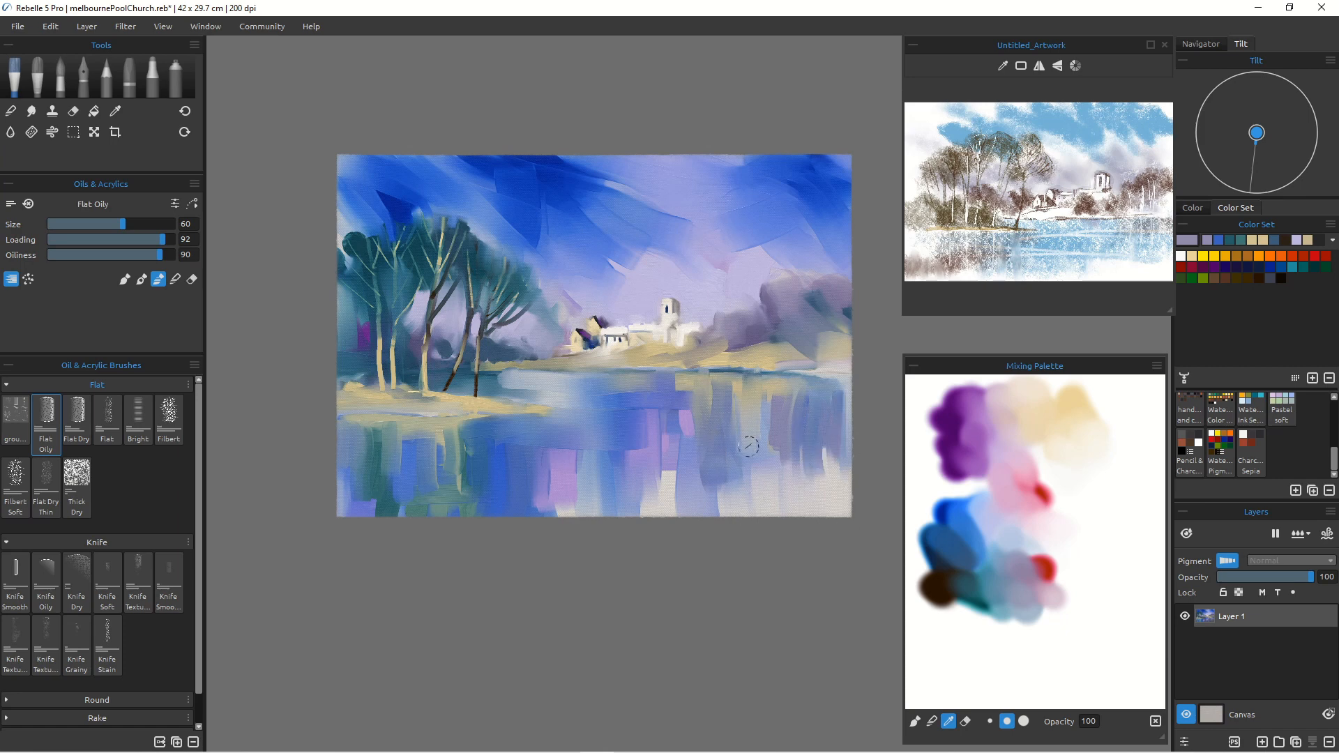
mouse_move(762, 420)
mouse_down()
mouse_move(761, 477)
mouse_move(788, 492)
mouse_up()
drag(810, 446, 826, 482)
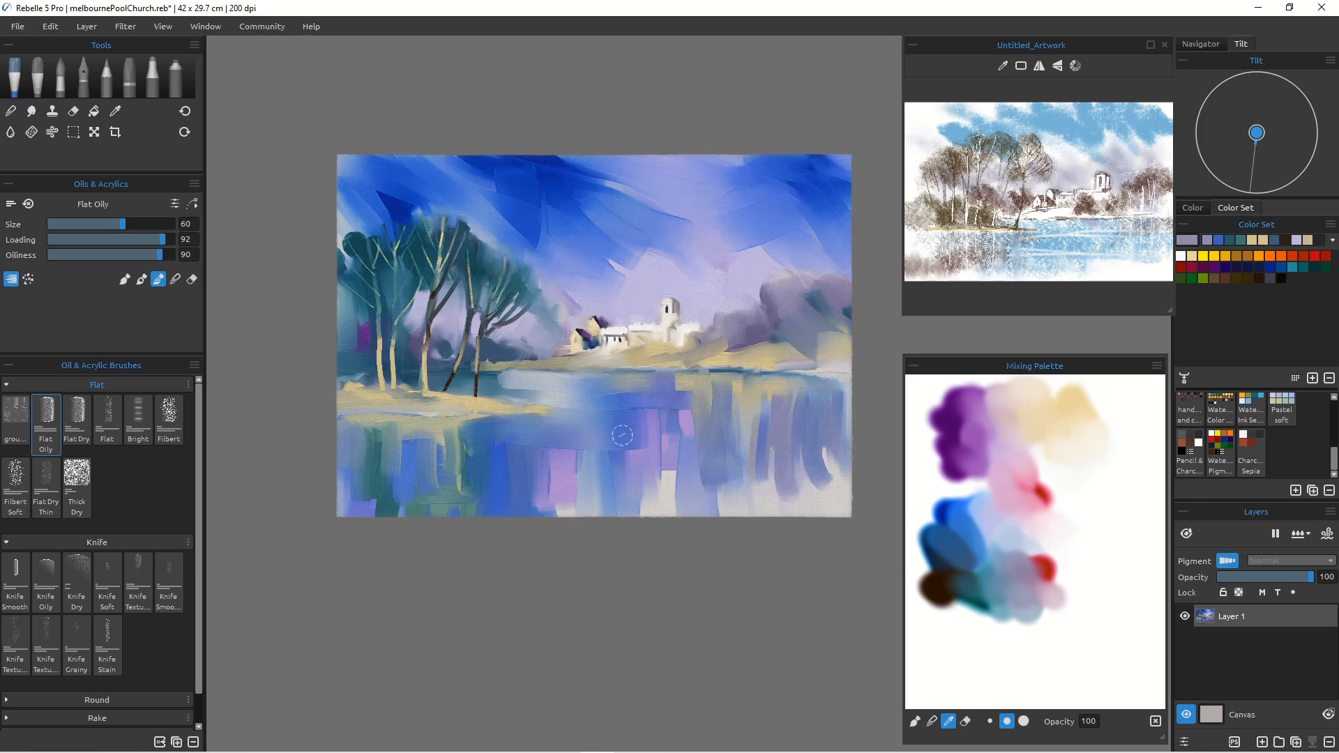
Step: Sample off-white tones from the church and paint its vertical reflection in the water, reducing the brush size to 30 for the tower
alt+click(642, 328)
drag(663, 382, 660, 434)
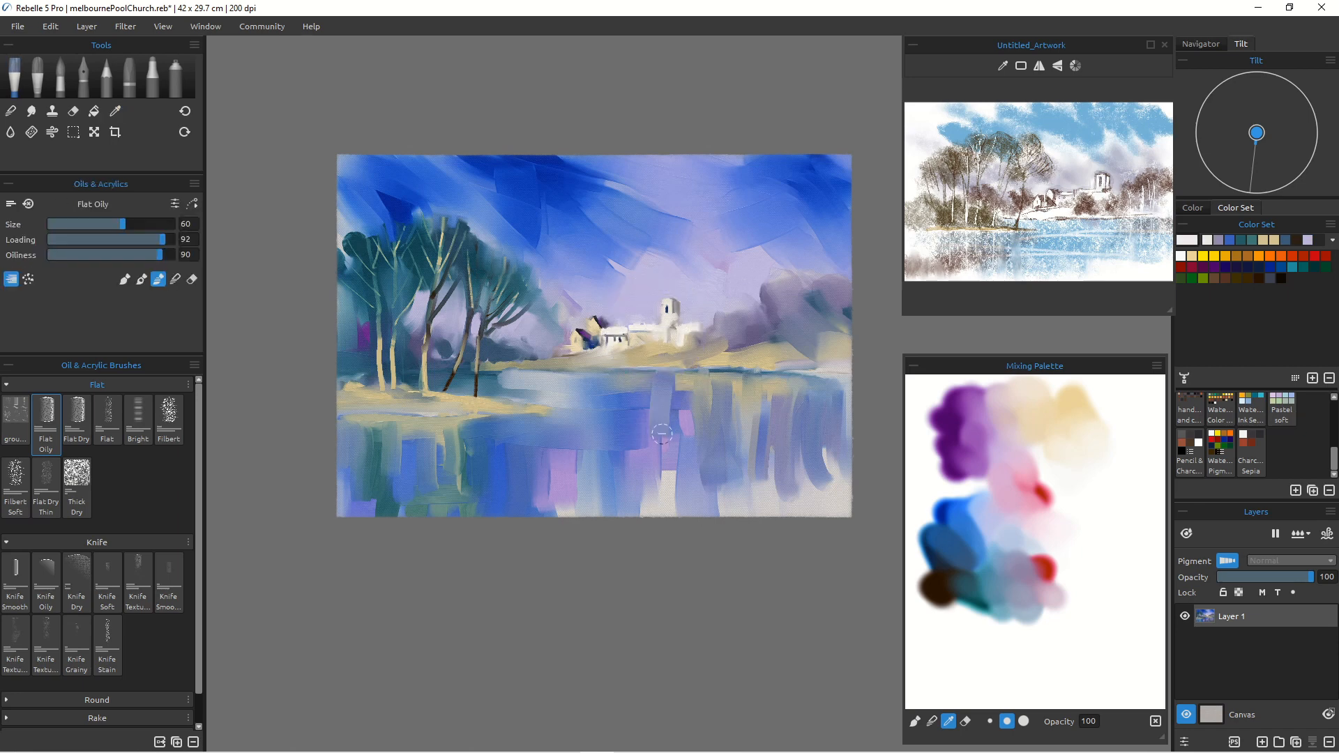
key(alt)
key(alt)
alt+click(665, 331)
key(bracketleft)
key(bracketleft)
key(bracketleft)
key(bracketleft)
key(bracketleft)
key(bracketleft)
drag(662, 377, 670, 413)
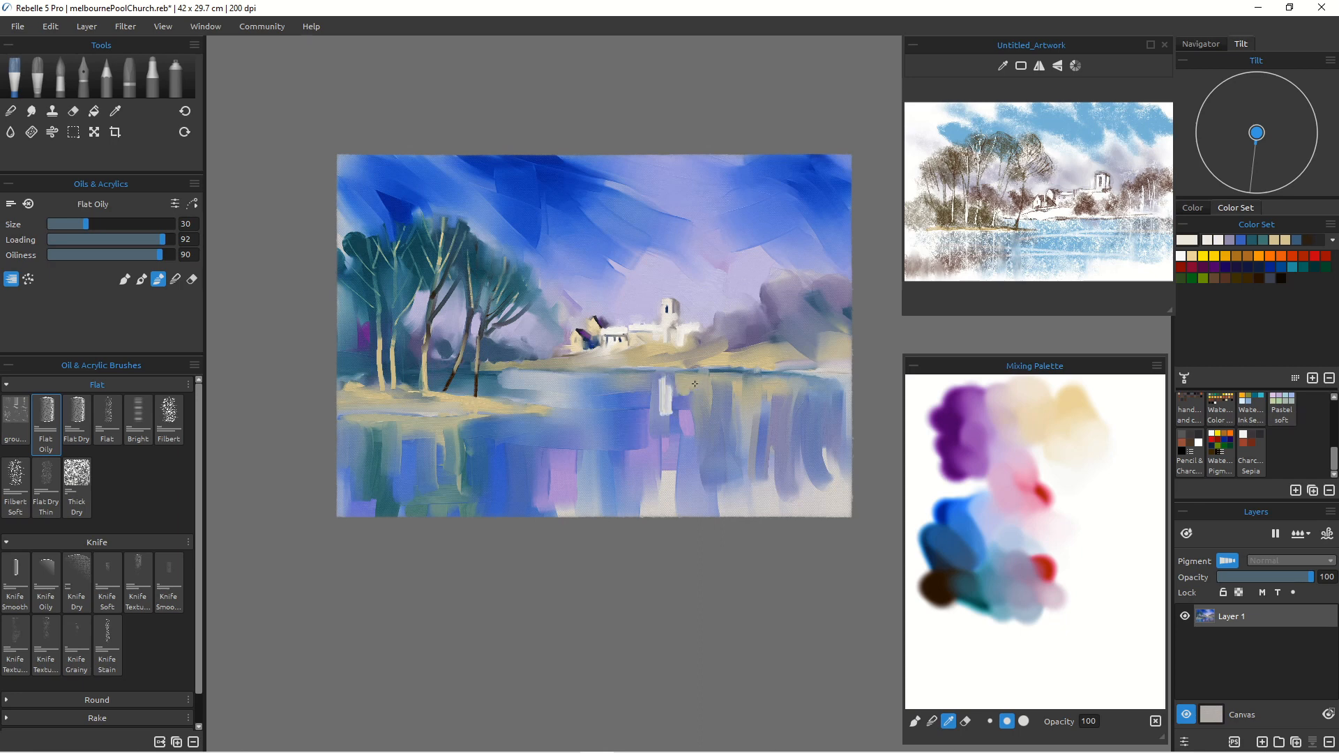
Step: Set the brush size to 60 and blend the church's white reflection down into the surrounding water
key(bracketright)
key(bracketright)
key(bracketright)
key(bracketright)
key(bracketright)
key(bracketright)
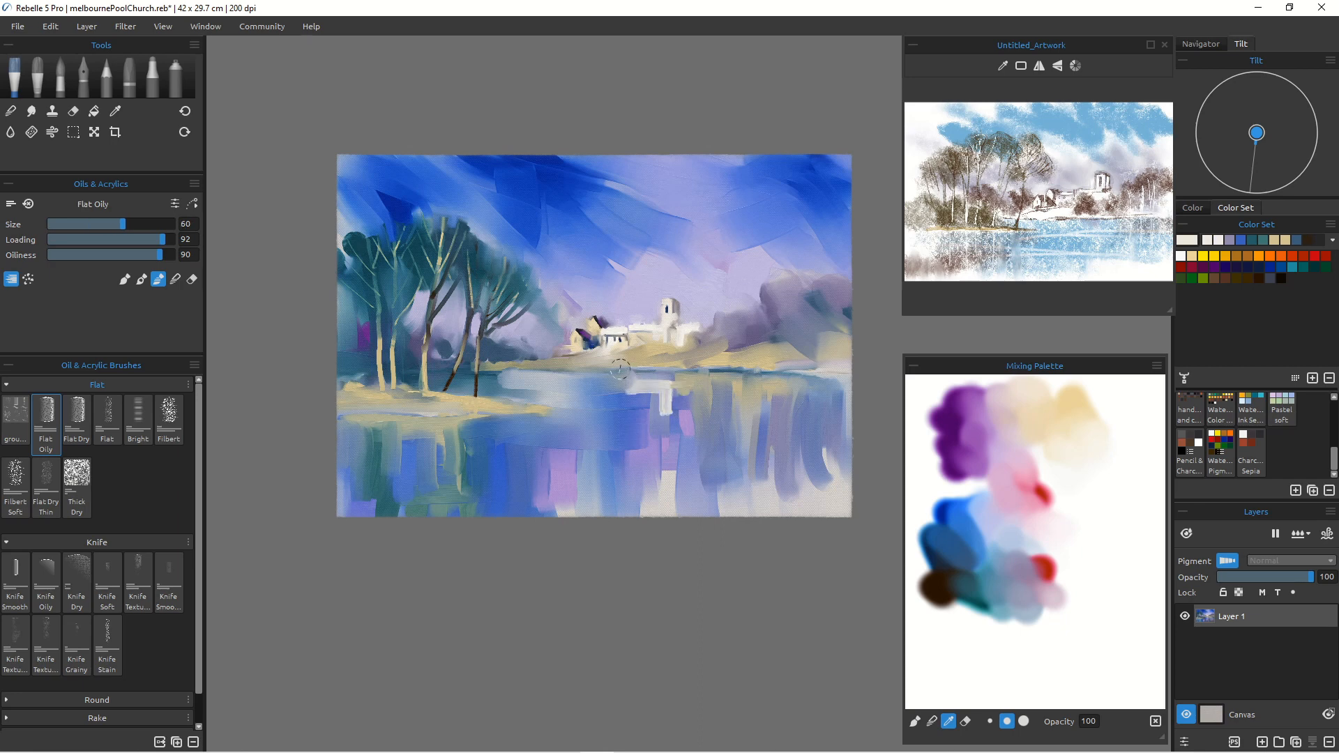
mouse_move(661, 385)
mouse_down()
mouse_move(675, 412)
mouse_move(666, 424)
mouse_move(650, 412)
mouse_move(666, 438)
mouse_up()
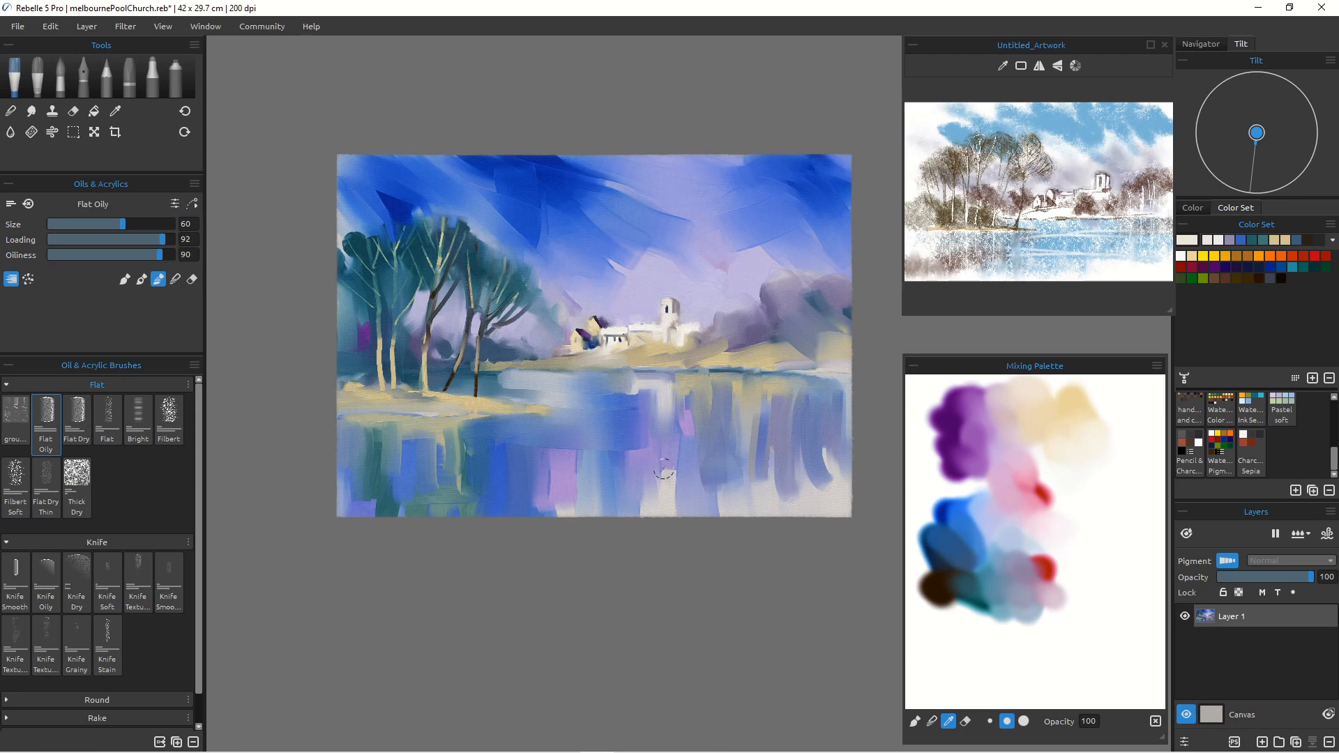
mouse_move(600, 407)
mouse_down()
mouse_move(617, 369)
mouse_move(605, 418)
mouse_up()
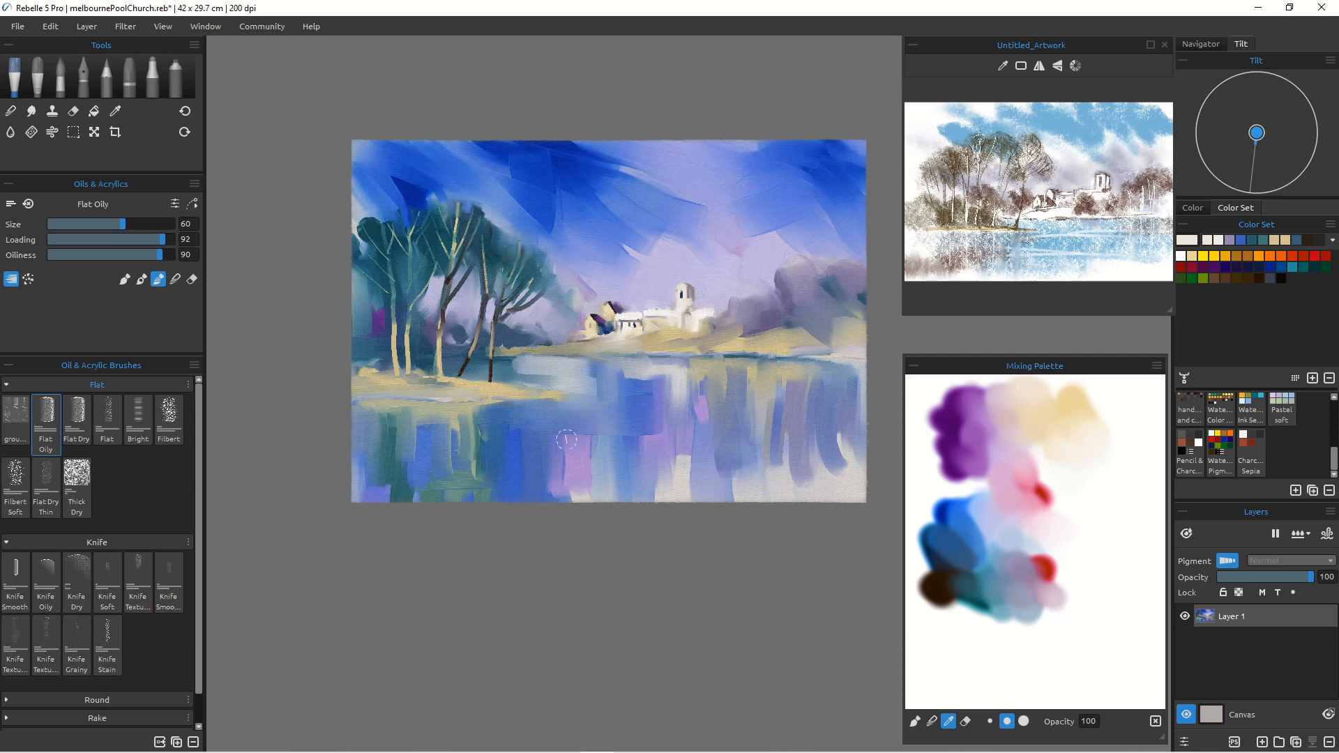
Step: Sample the cream of the house beside the church and dab its reflection into the water with brush size 30
alt+click(585, 331)
key(bracketleft)
key(bracketleft)
key(bracketleft)
key(bracketleft)
key(bracketleft)
key(bracketleft)
drag(599, 371, 600, 385)
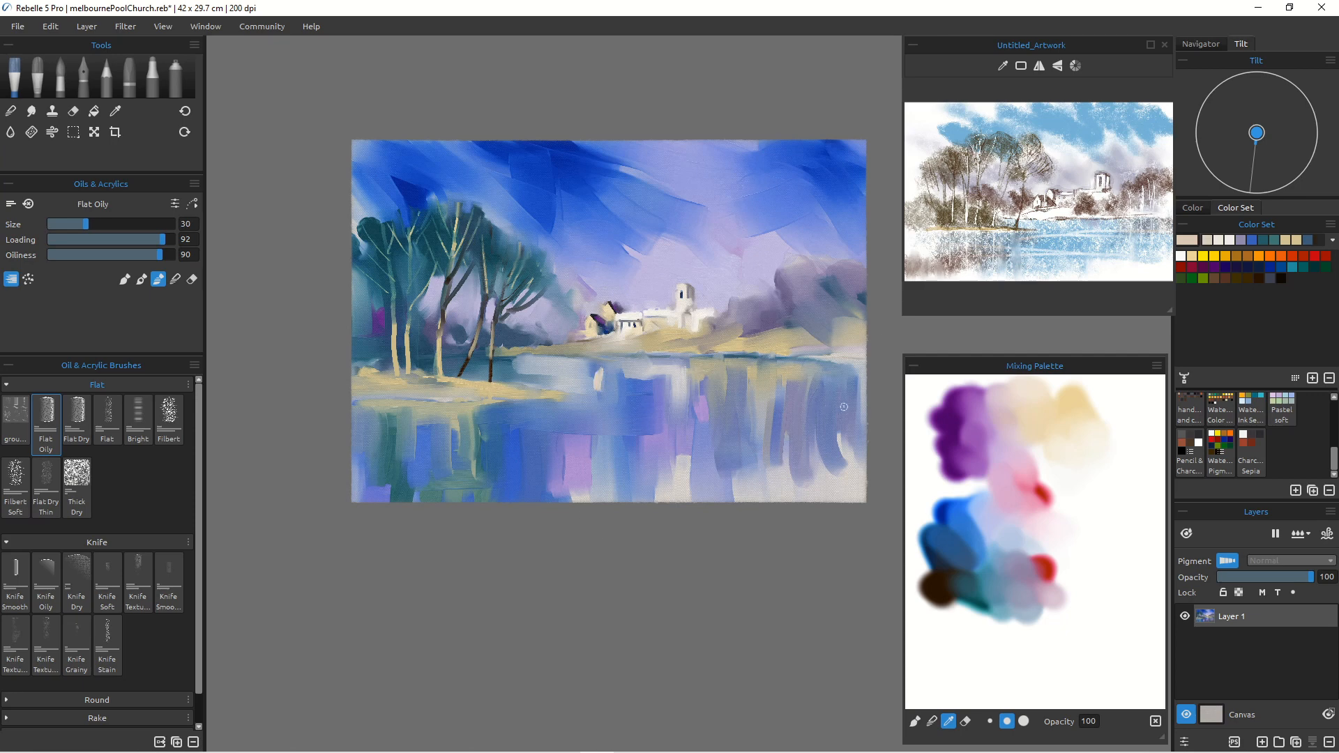
Step: Pick blue from the mixing palette and paint long horizontal ripples across the water with brush size 20
click(947, 507)
drag(774, 404, 600, 412)
drag(669, 445, 391, 449)
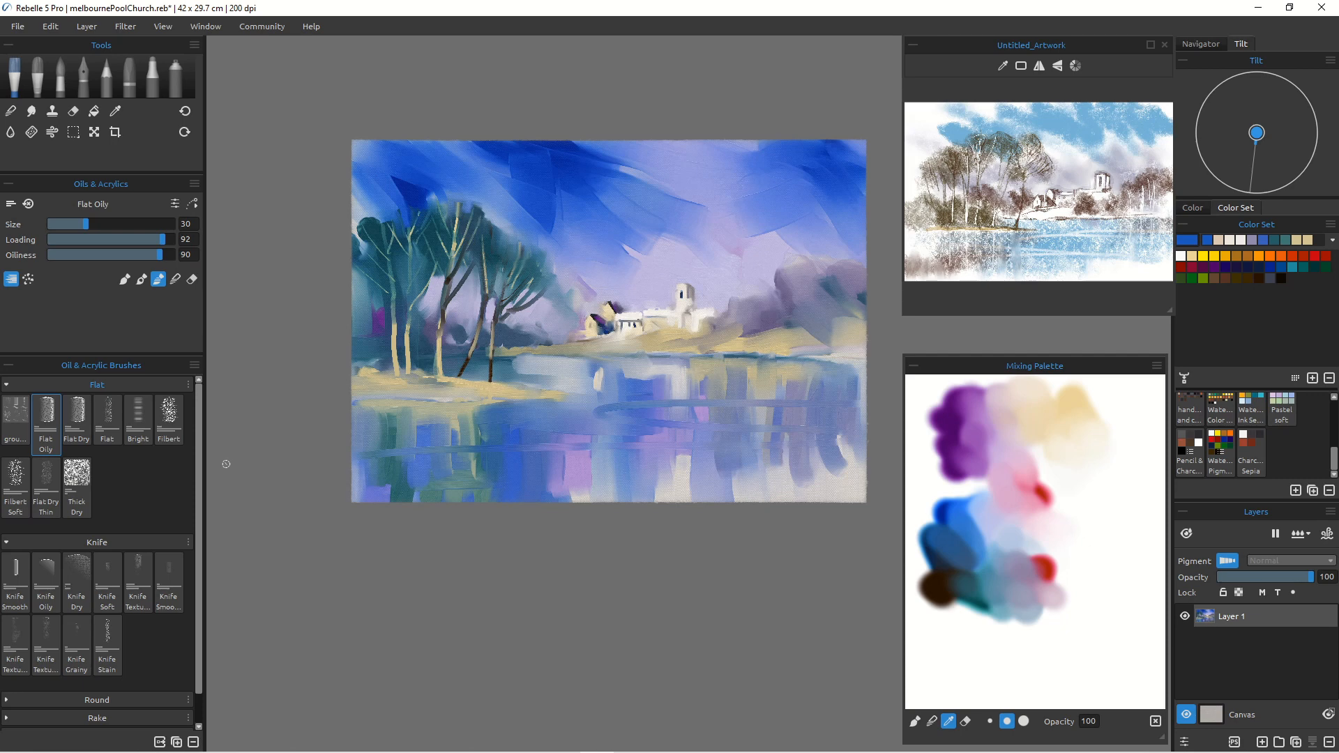
key(ctrl+z)
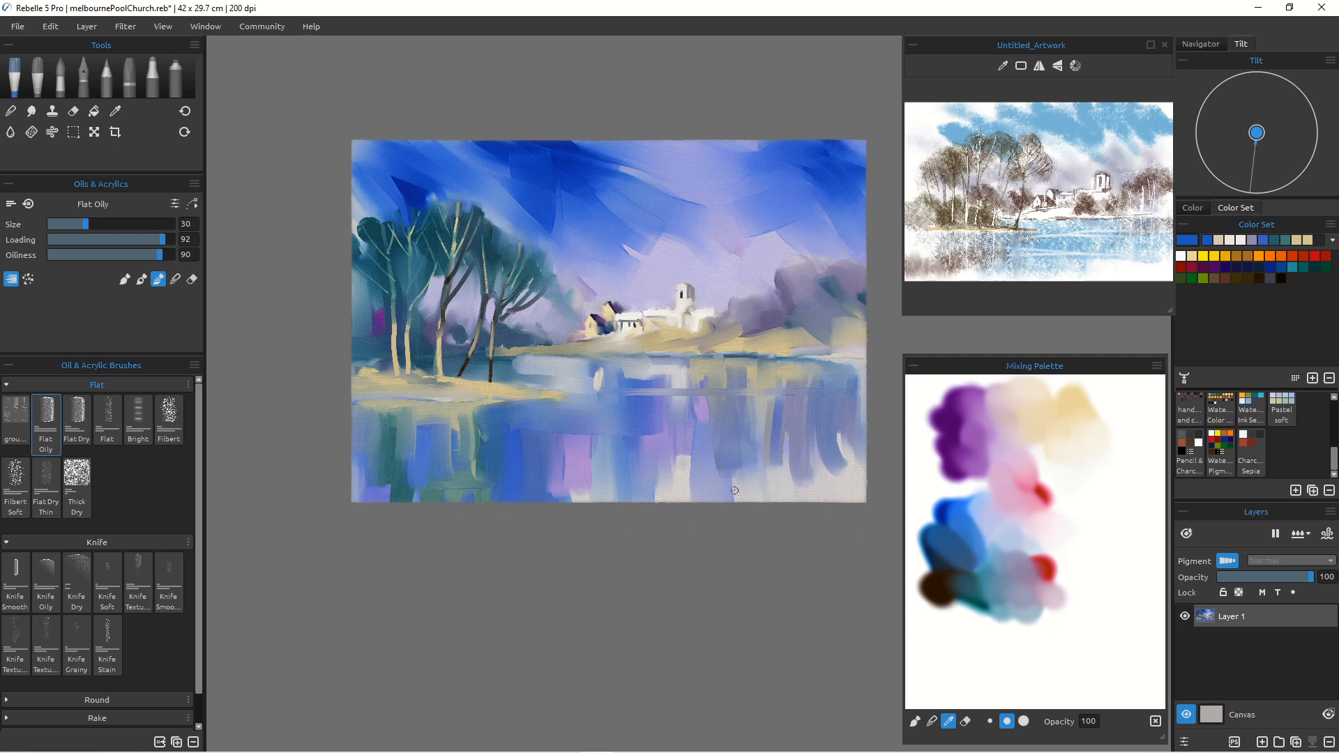
key(ctrl+z)
key(bracketleft)
key(bracketleft)
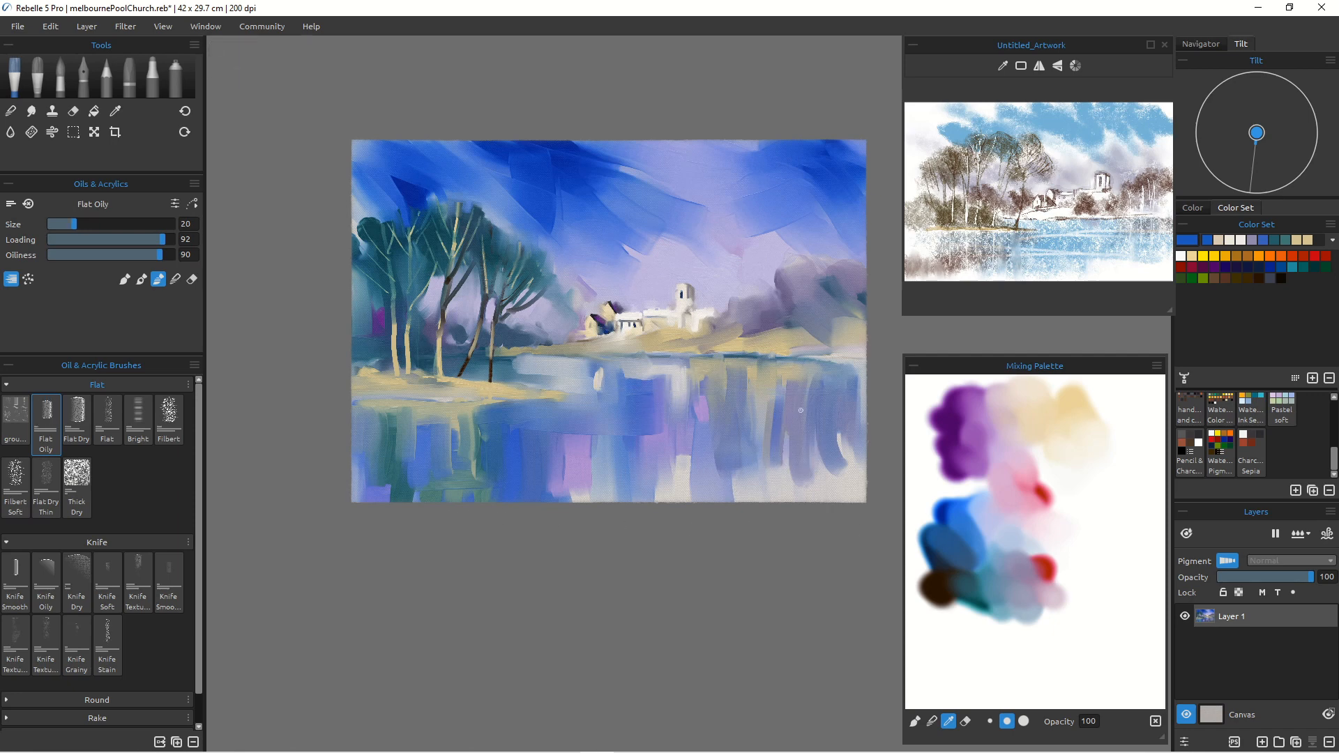
drag(882, 396, 545, 396)
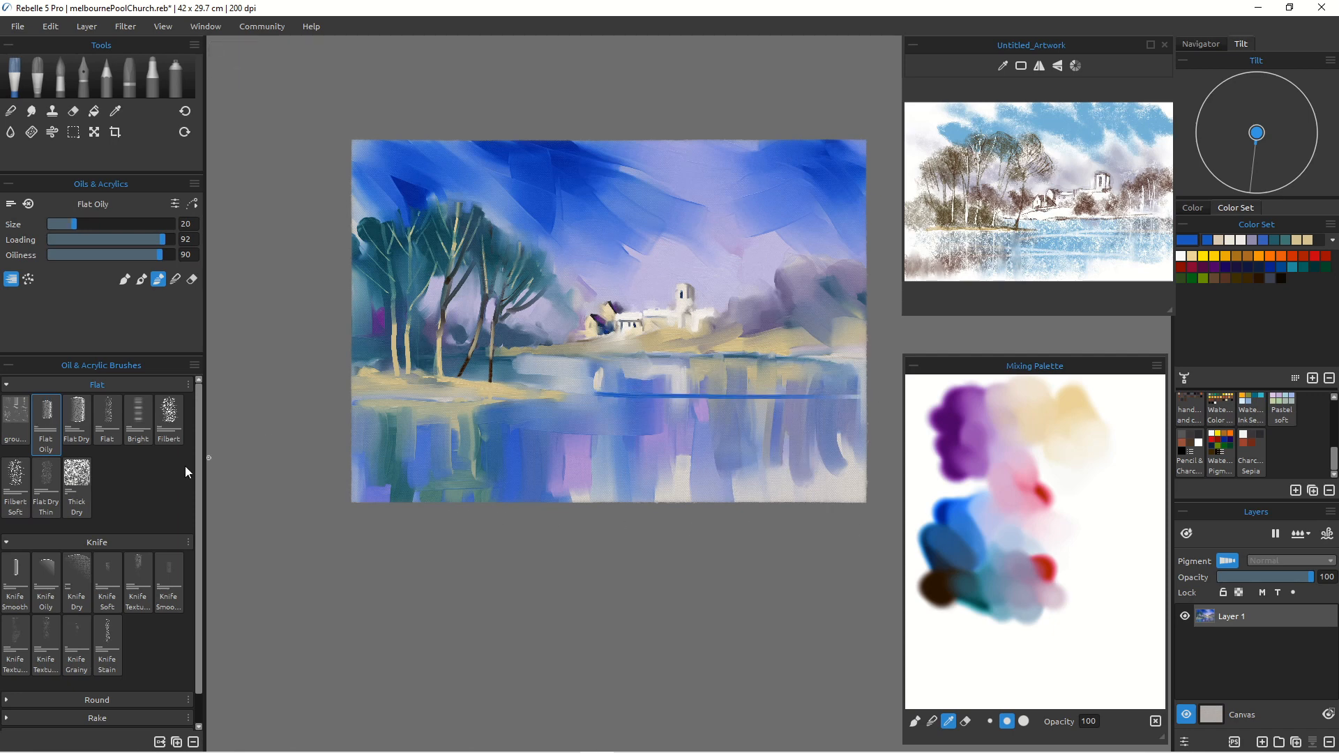
drag(360, 431, 733, 417)
drag(659, 431, 311, 452)
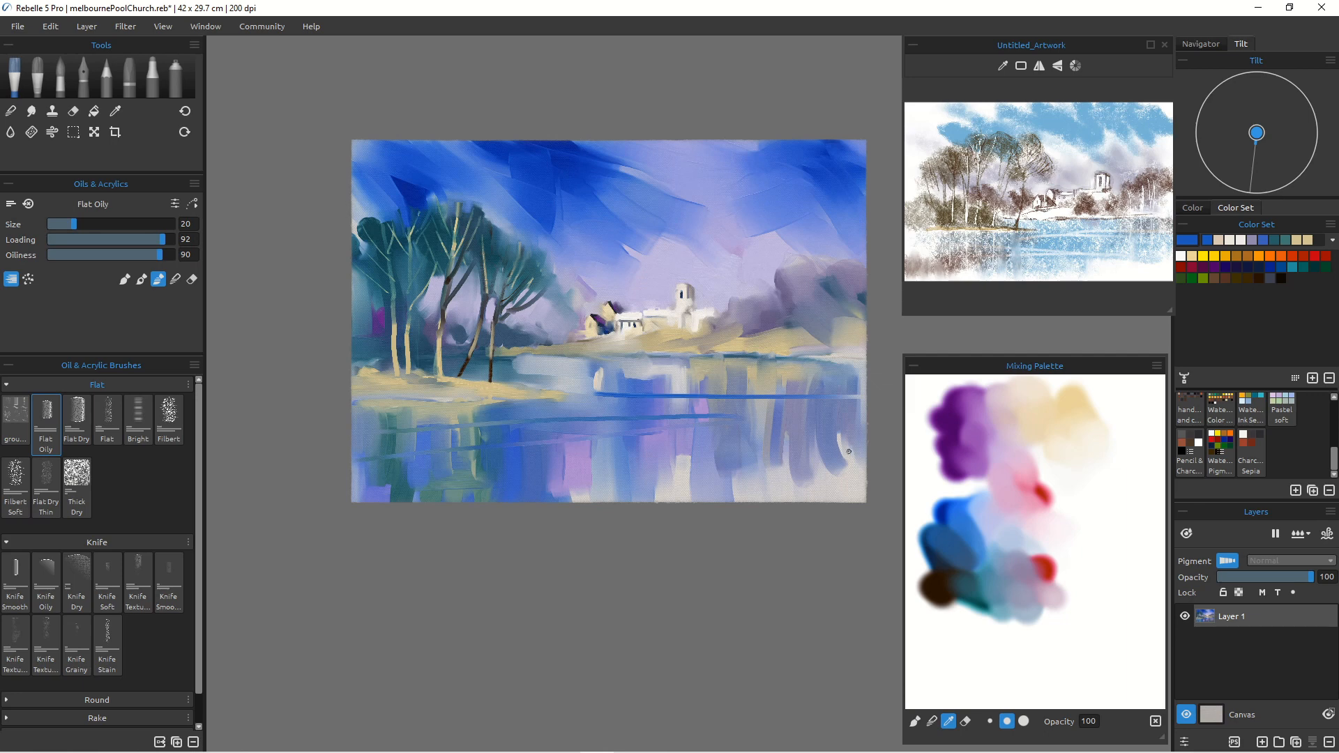
drag(849, 452, 411, 464)
Step: Paint blue along the near bank's waterline and reinforce the edge with a dark slate blue sampled from the foliage
mouse_move(344, 397)
mouse_down()
mouse_move(511, 396)
mouse_move(450, 406)
mouse_move(471, 409)
mouse_move(348, 389)
mouse_move(453, 390)
mouse_move(398, 386)
mouse_move(447, 391)
mouse_up()
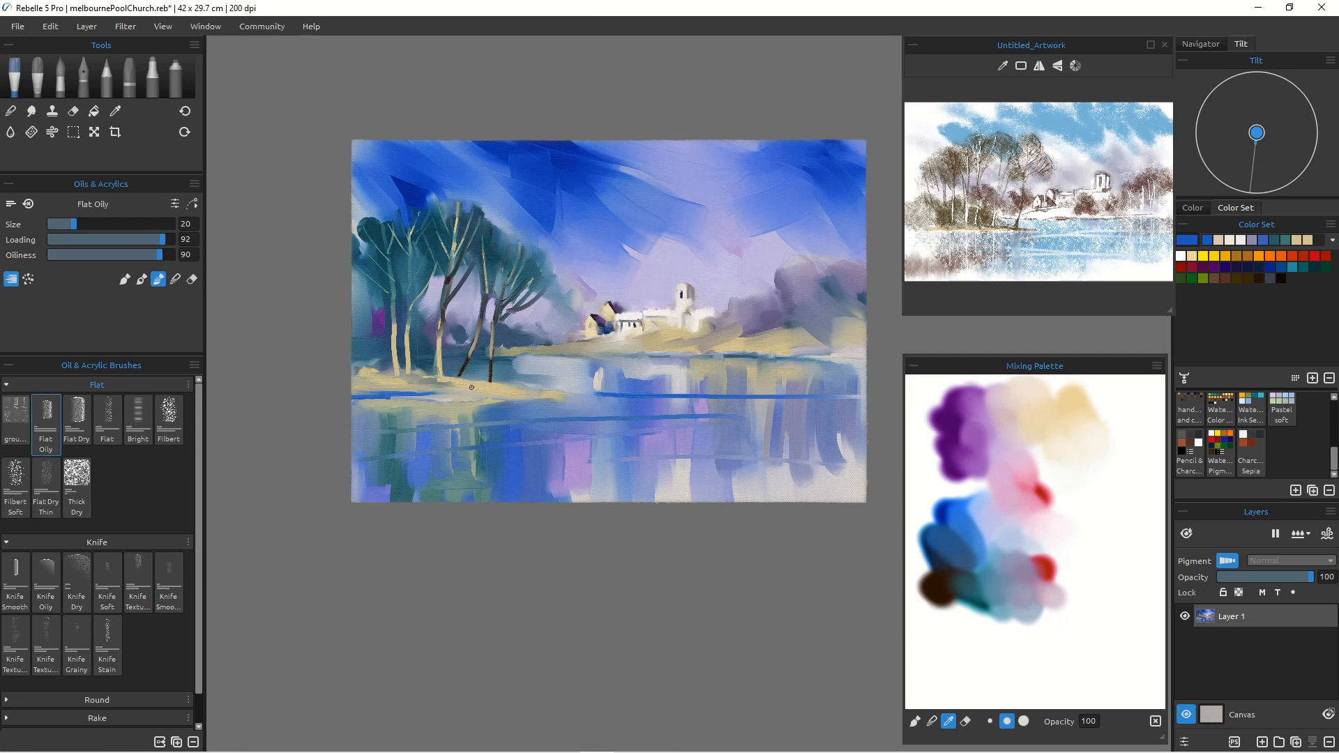
drag(391, 353, 377, 340)
mouse_move(350, 390)
mouse_down()
mouse_move(481, 394)
mouse_move(379, 395)
mouse_move(466, 391)
mouse_up()
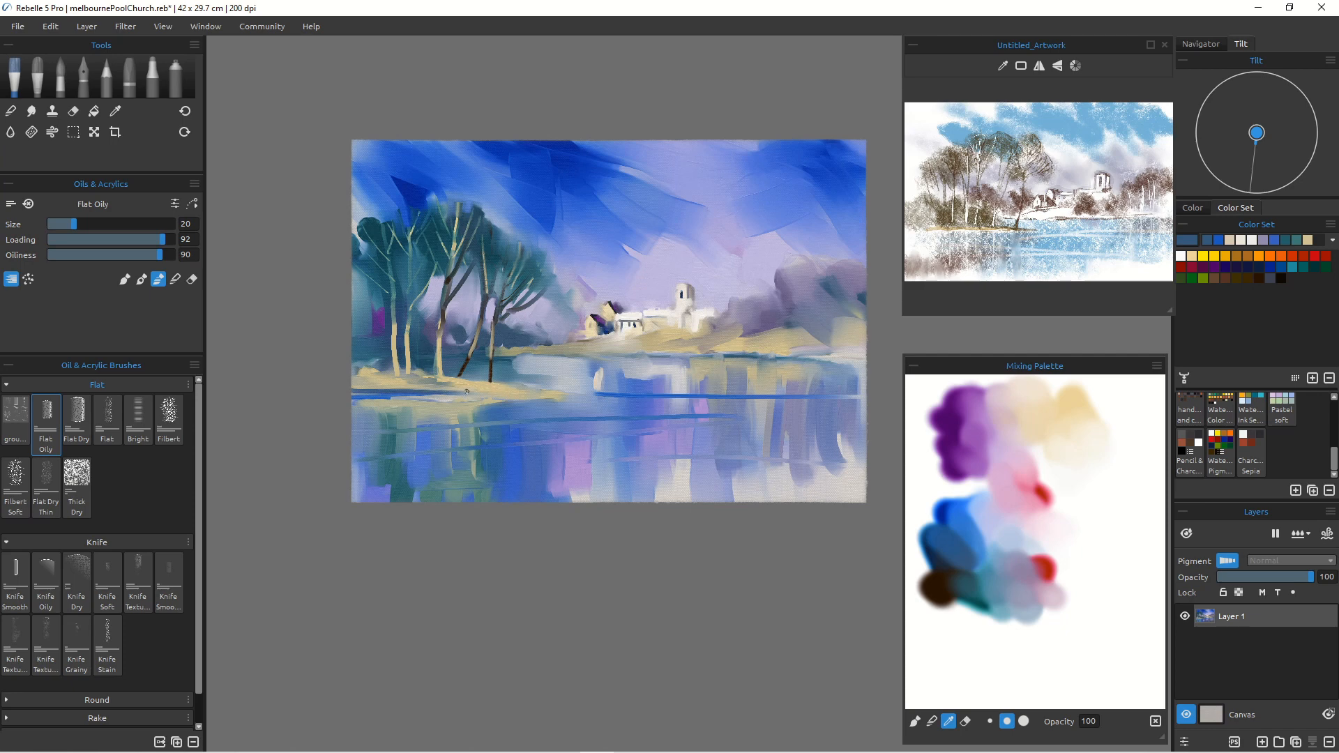
key(ctrl+z)
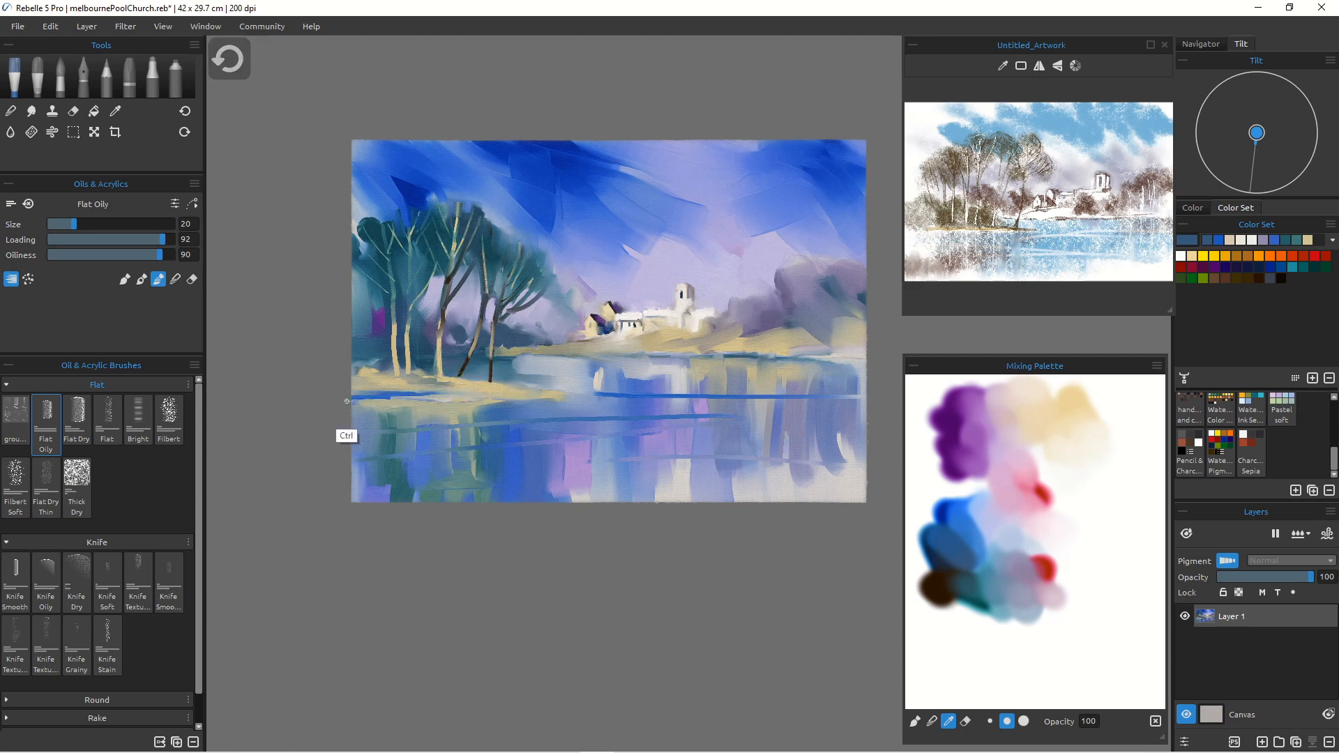
drag(350, 399, 546, 398)
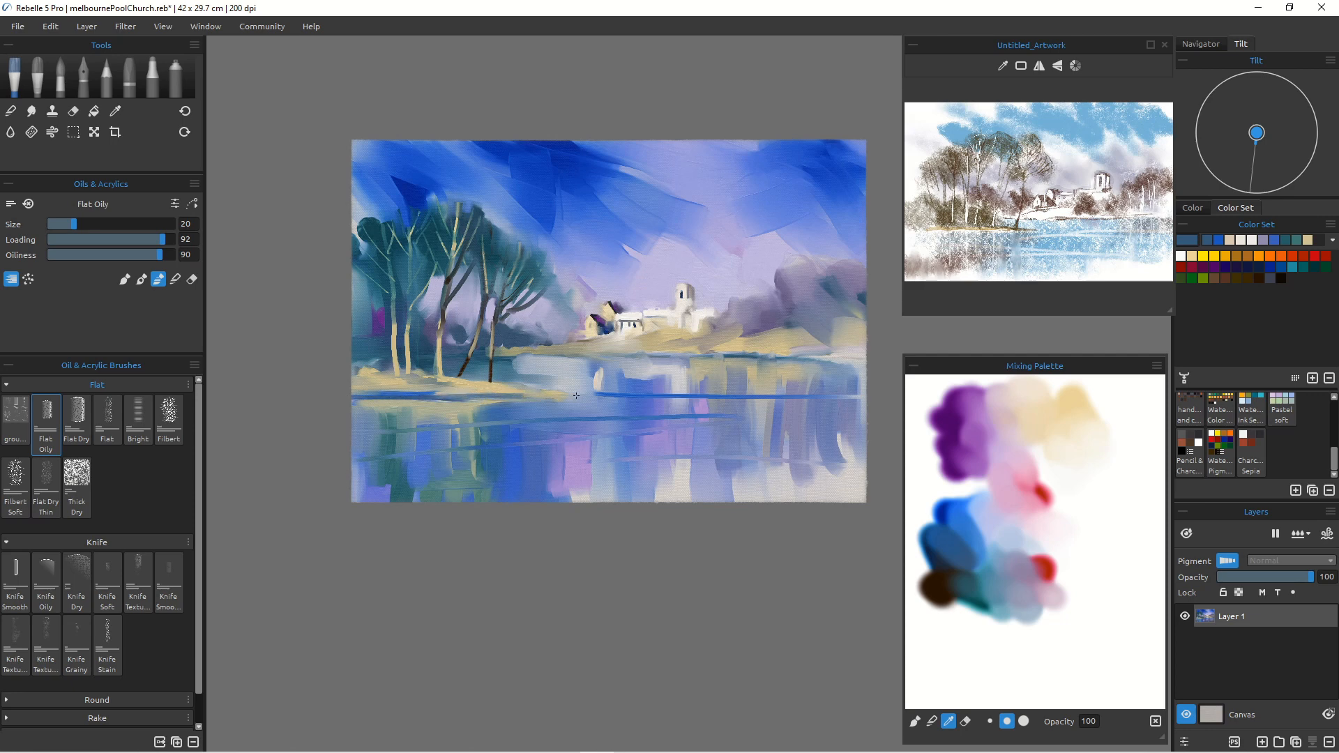
mouse_move(461, 393)
mouse_down()
mouse_move(487, 394)
mouse_move(351, 388)
mouse_move(492, 396)
mouse_up()
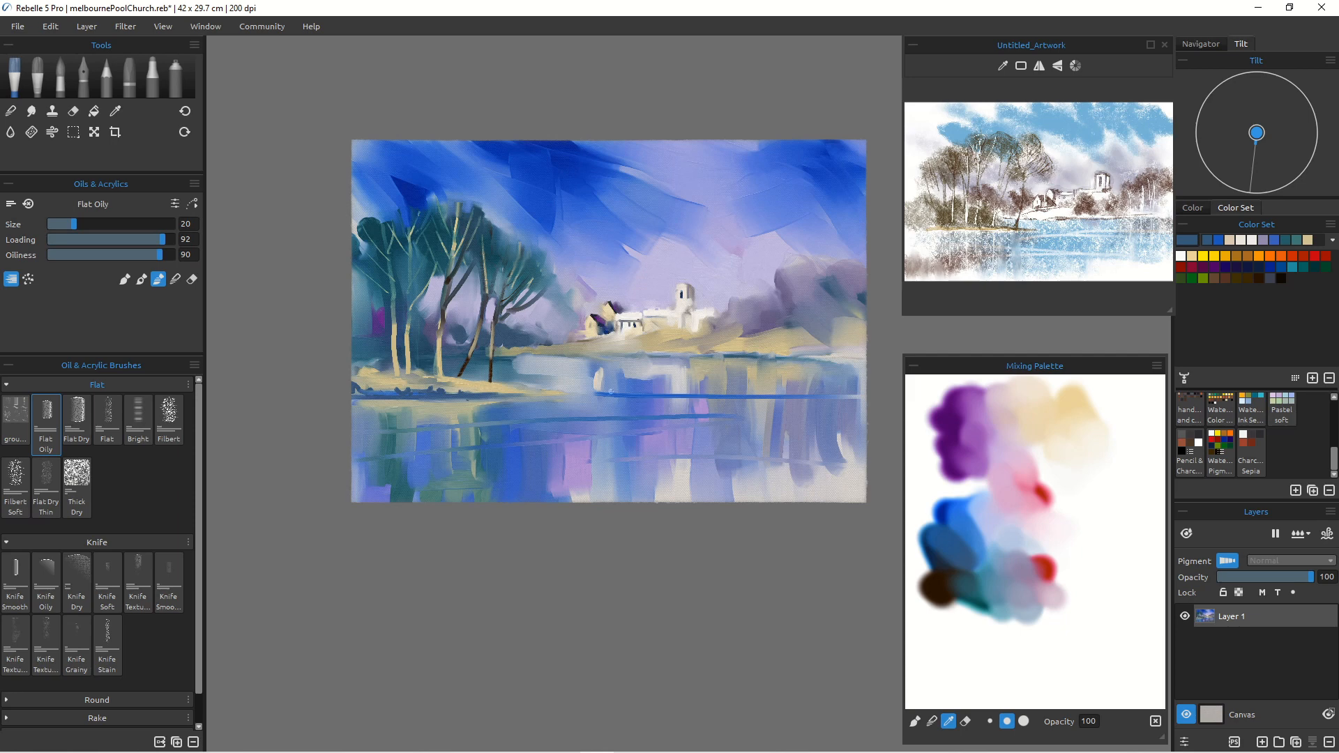
Step: Add dark slate-blue accents along the far bank beyond the church, setting the brush size to 30
drag(827, 360, 775, 356)
drag(754, 351, 771, 348)
key(bracketright)
key(bracketright)
key(bracketright)
key(bracketright)
key(bracketright)
key(bracketright)
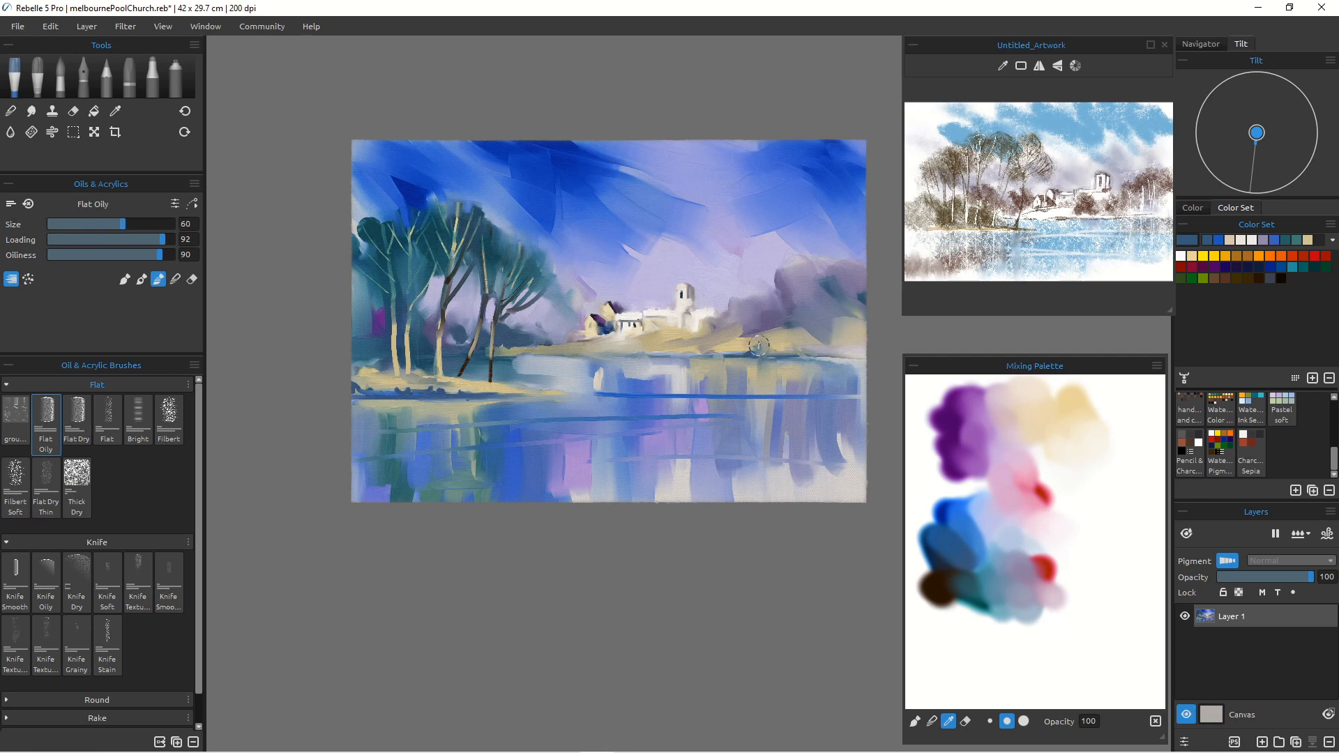
key(bracketleft)
key(bracketleft)
key(bracketleft)
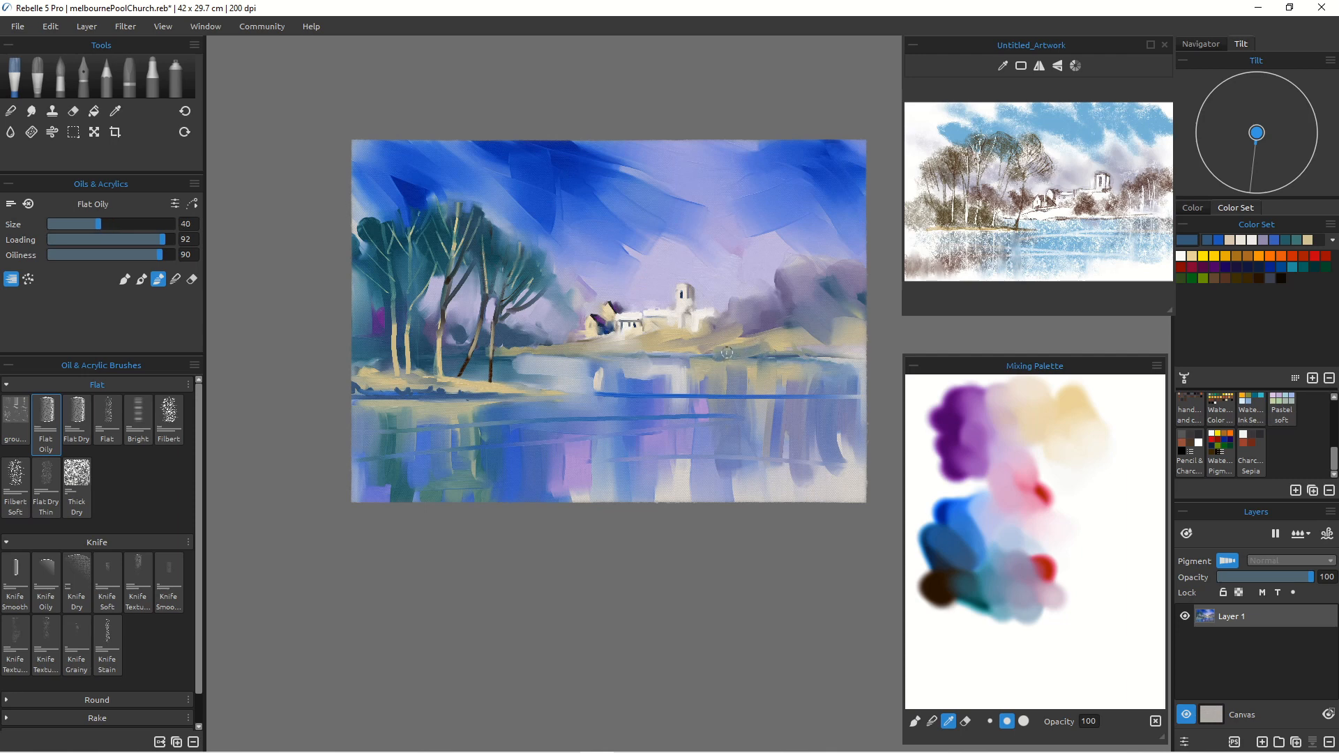
key(bracketleft)
drag(726, 352, 858, 355)
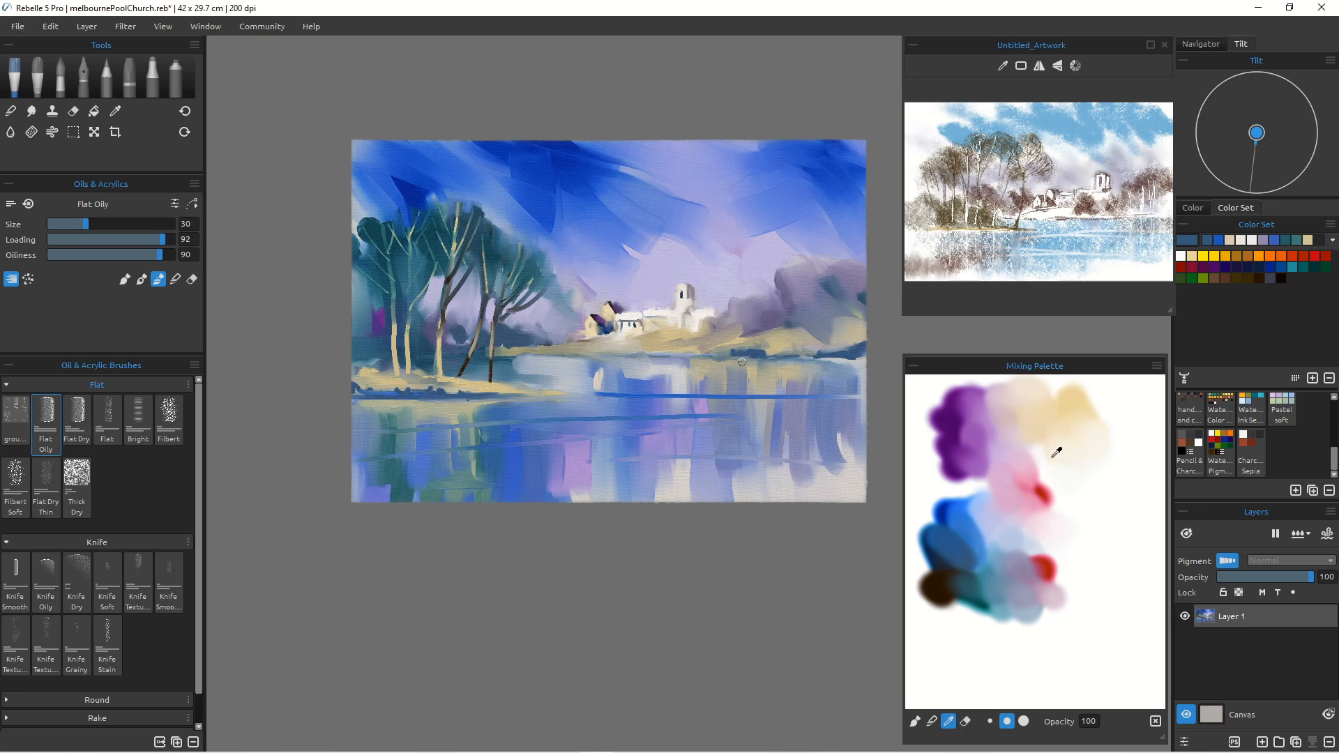
Step: Pick pink from the mixing palette and paint a thin accent along the tip of the near bank with brush size 9
click(1049, 517)
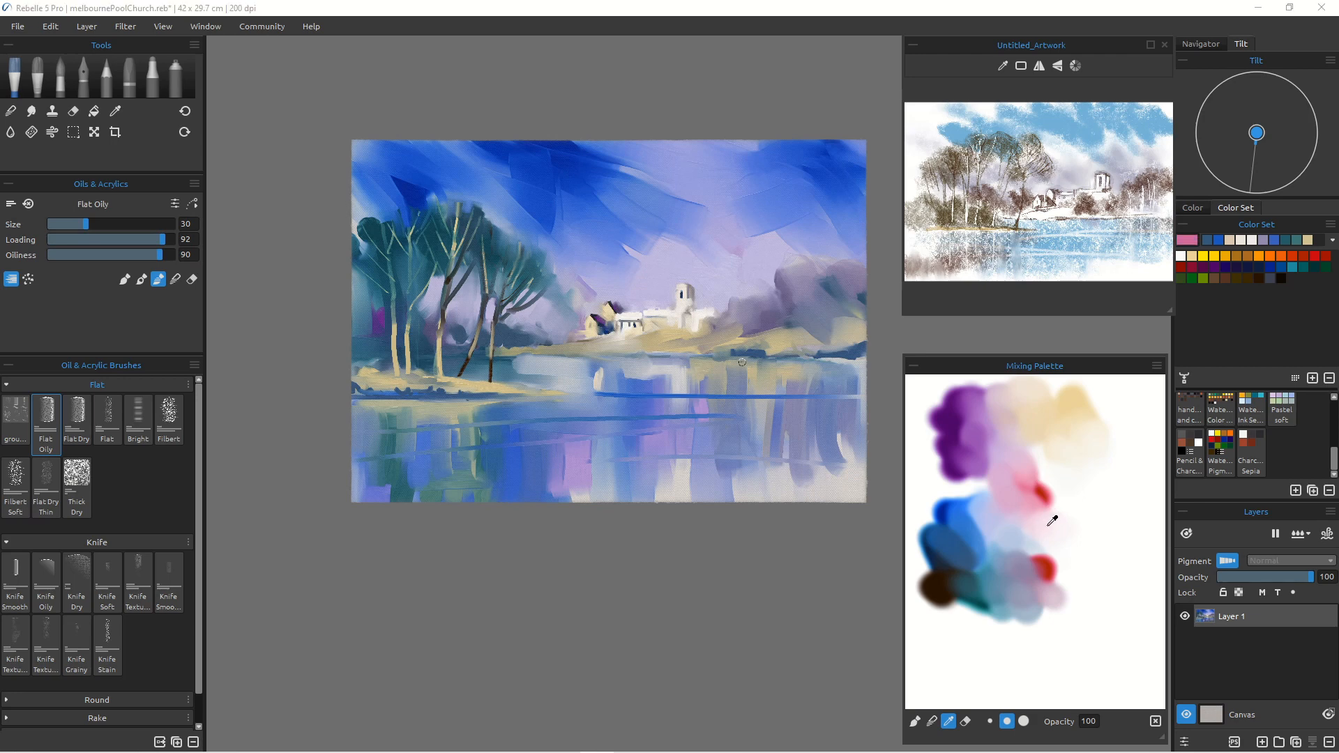
key([)
key([)
key([)
key([)
key([)
key([)
key([)
key([)
key([)
key([)
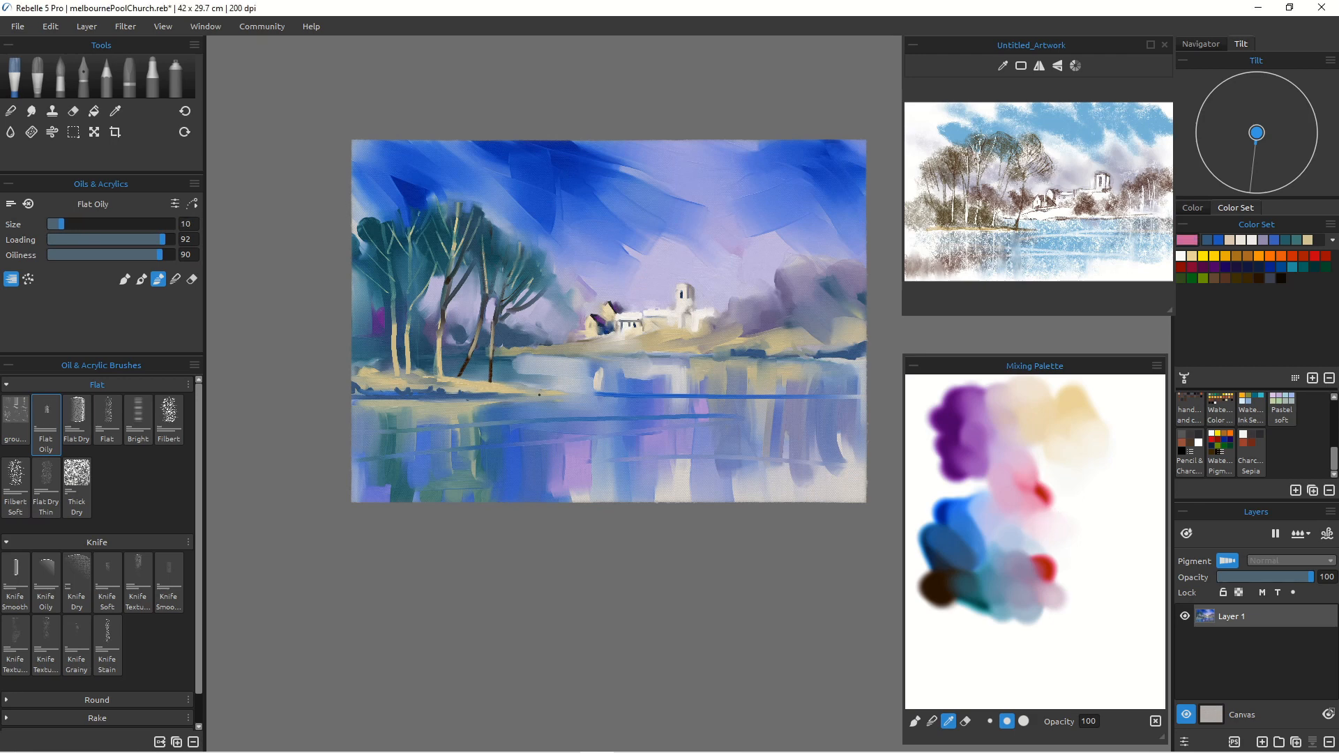
drag(560, 396, 520, 398)
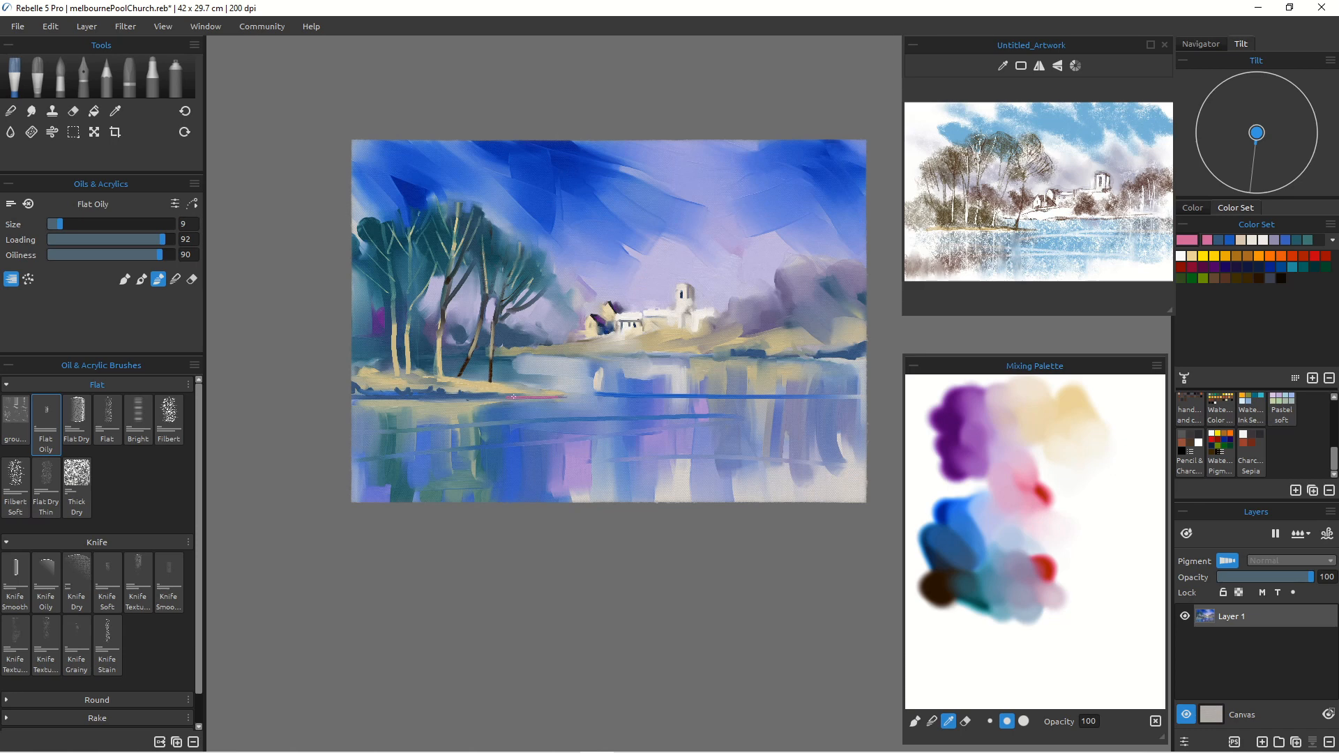
click(1053, 531)
drag(515, 397, 513, 397)
click(1048, 525)
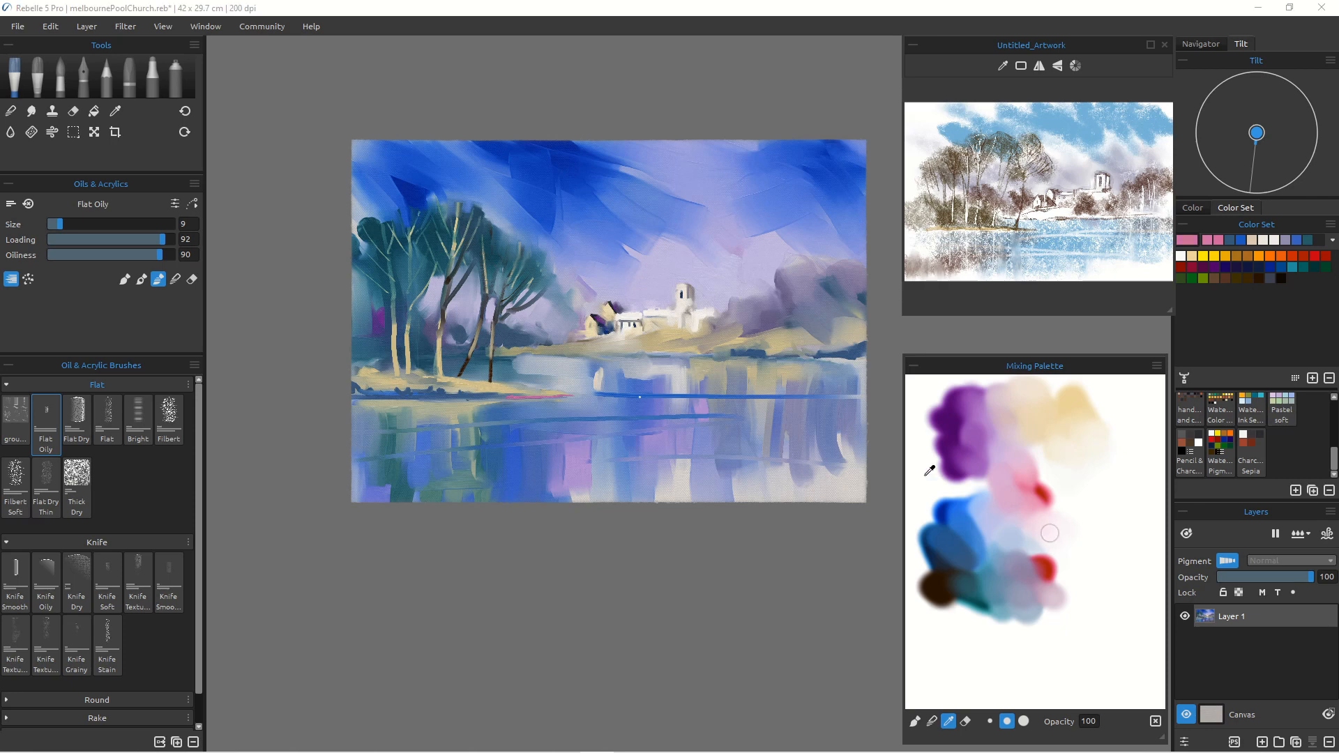
drag(828, 487, 789, 488)
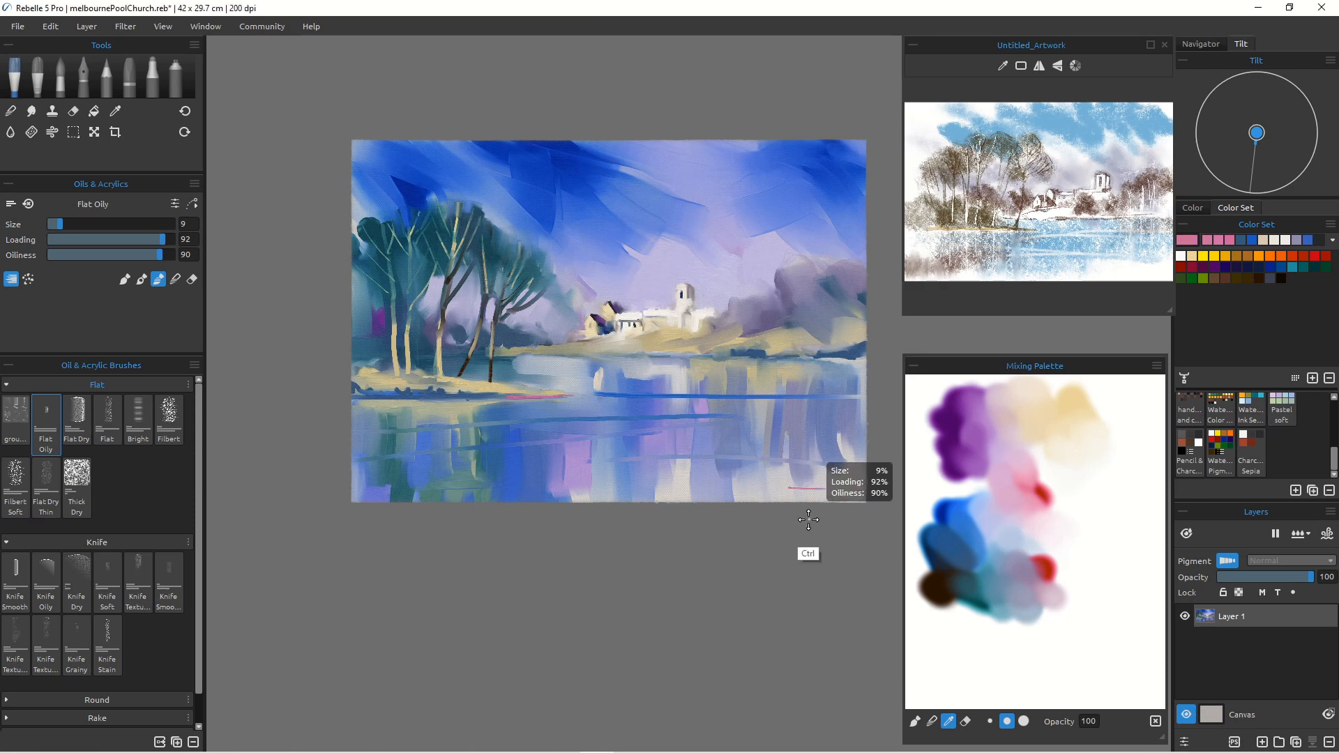
key(ctrl+z)
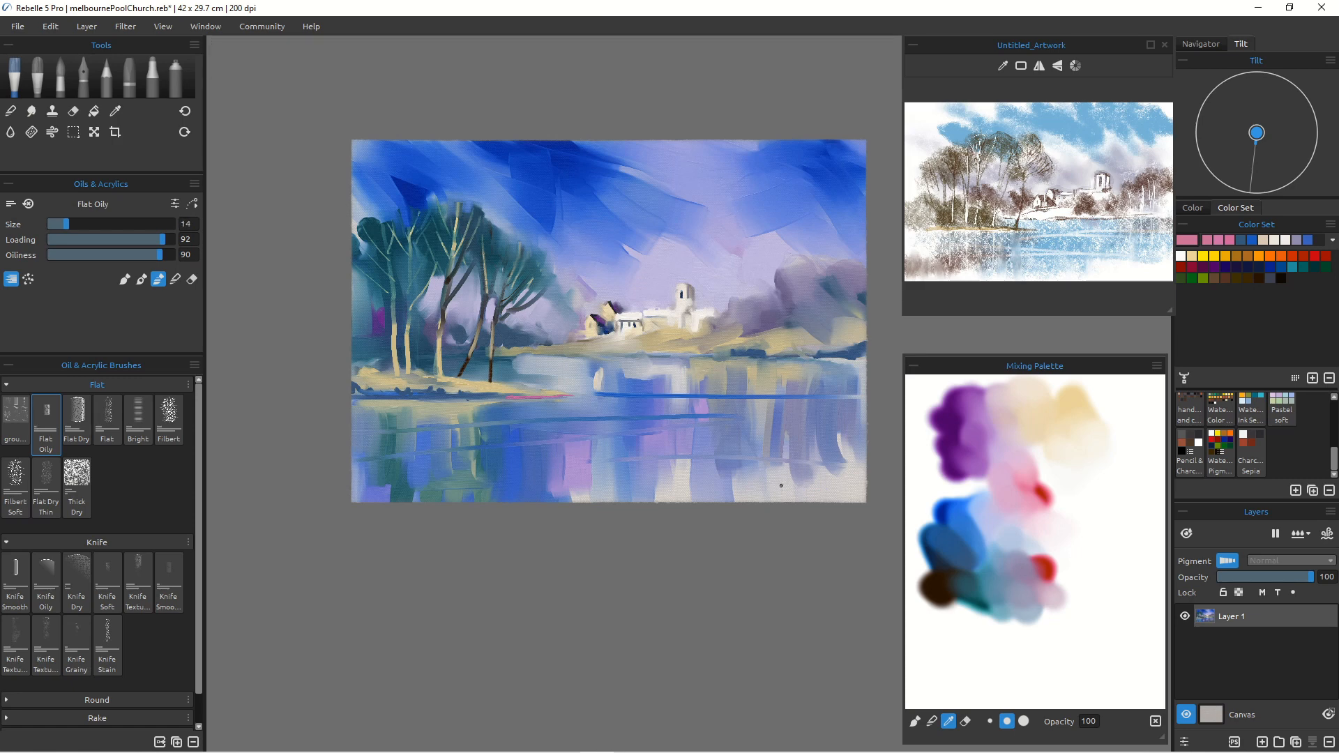
key(bracketright)
key(bracketright)
key(bracketright)
key(bracketright)
drag(785, 484, 751, 484)
key(ctrl+z)
Step: Pick off-white from the color set and paint a horizontal highlight on the water under the far bank's outer end
click(1182, 255)
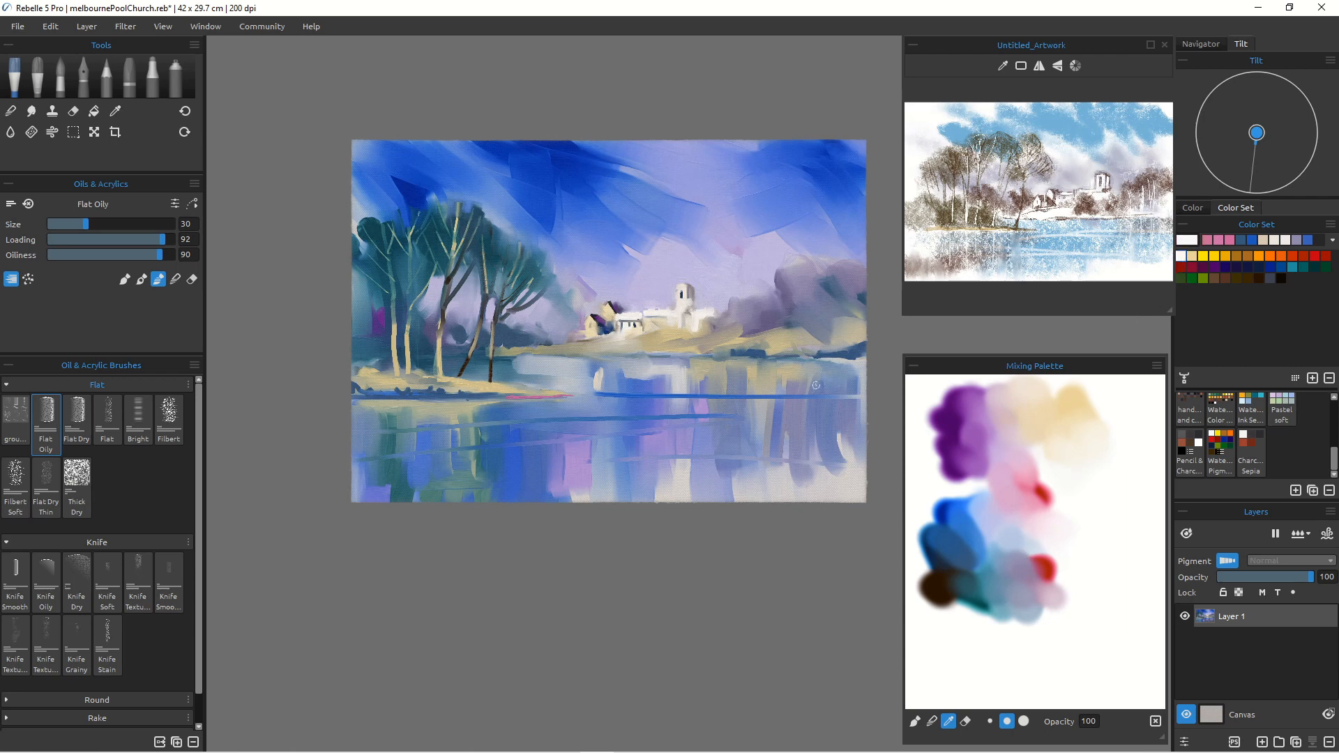
click(1263, 240)
click(1273, 239)
mouse_move(832, 362)
mouse_down()
mouse_move(849, 361)
mouse_move(775, 360)
mouse_move(851, 360)
mouse_move(733, 358)
mouse_up()
Step: Reduce the brush size to 16 and continue the off-white highlight as thin strokes along the far bank's waterline
key(bracketleft)
key(bracketleft)
key(bracketleft)
key(bracketleft)
key(bracketleft)
key(bracketleft)
key(bracketleft)
key(bracketleft)
key(bracketleft)
key(bracketleft)
key(bracketleft)
key(bracketleft)
key(bracketleft)
key(bracketleft)
key(bracketleft)
key(bracketleft)
key(bracketleft)
key(bracketleft)
key(bracketleft)
key(bracketleft)
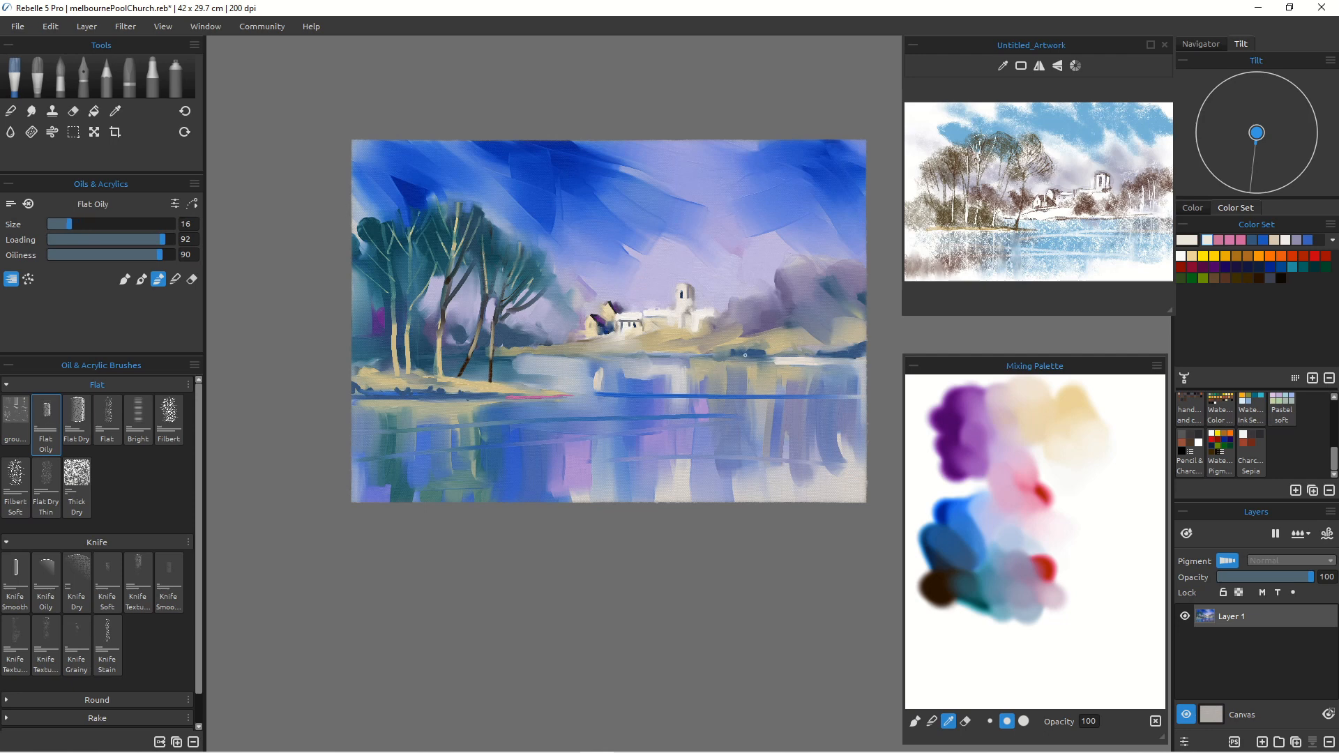
drag(764, 359, 708, 355)
drag(552, 356, 617, 354)
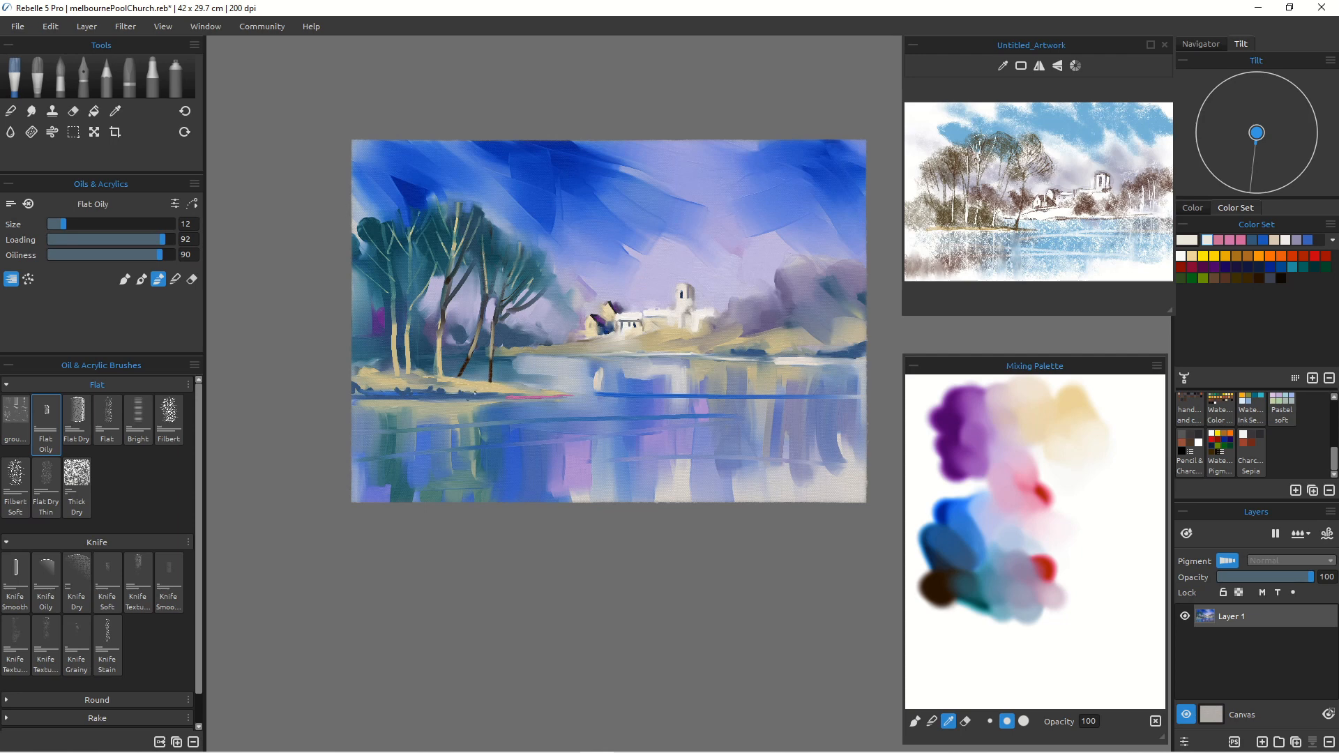
key(bracketleft)
key(bracketleft)
drag(343, 399, 426, 399)
key(ctrl+z)
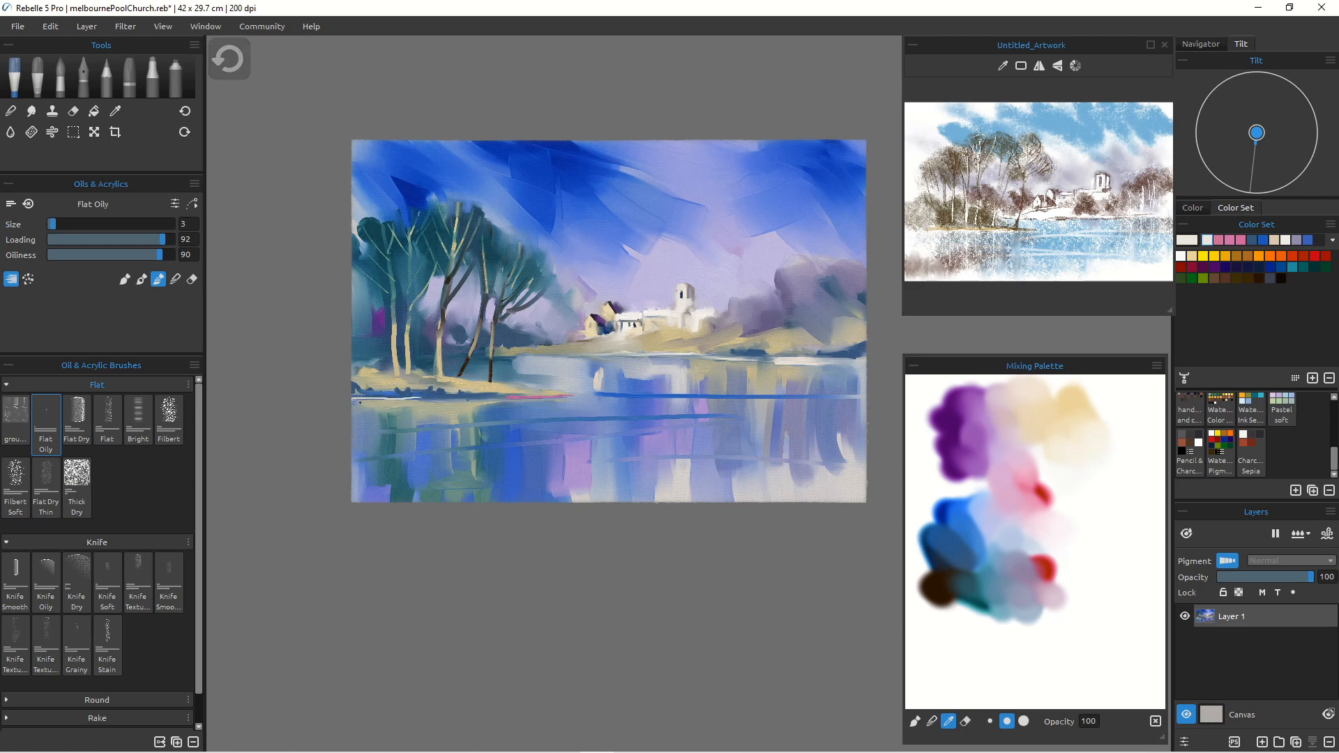
key(ctrl+z)
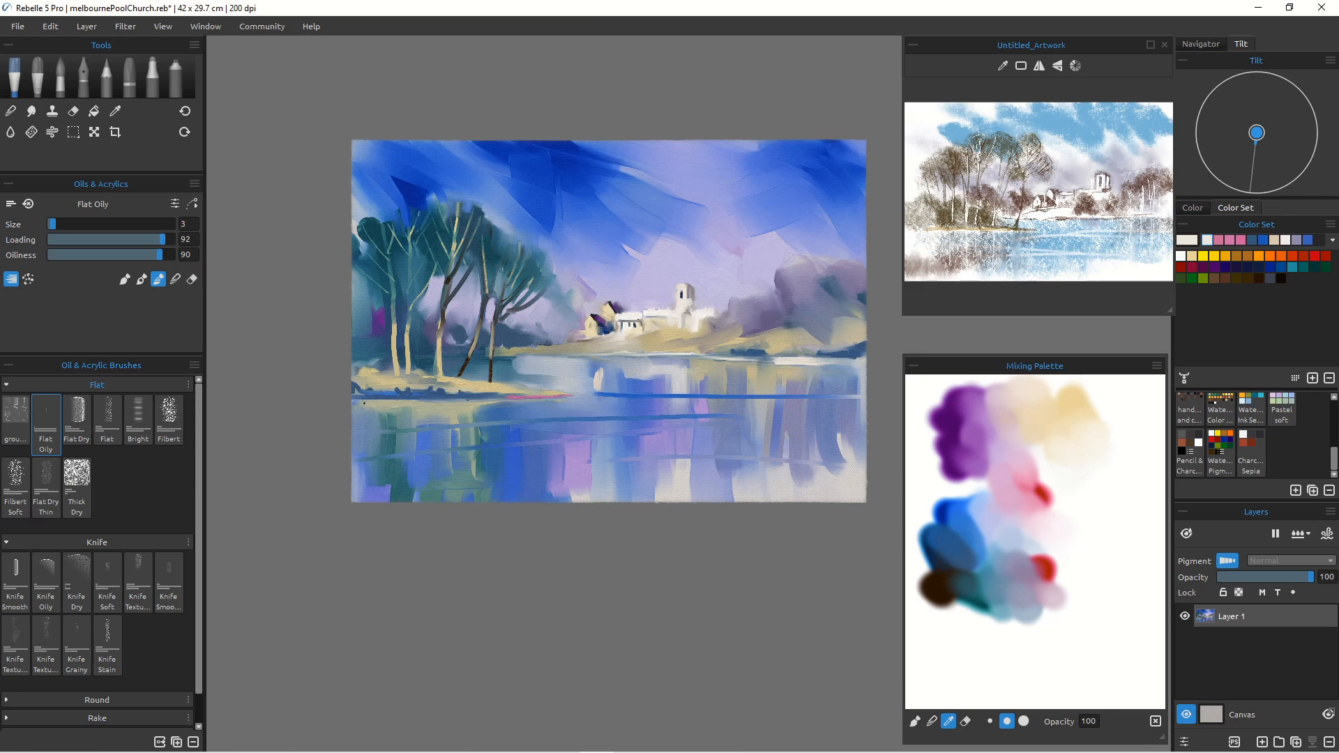
Step: Set the brush size to 20 and paint a long off-white highlight along the near bank's waterline
drag(55, 224, 123, 223)
key(bracketleft)
key(bracketleft)
key(bracketleft)
key(bracketleft)
key(bracketleft)
key(bracketleft)
drag(352, 401, 433, 401)
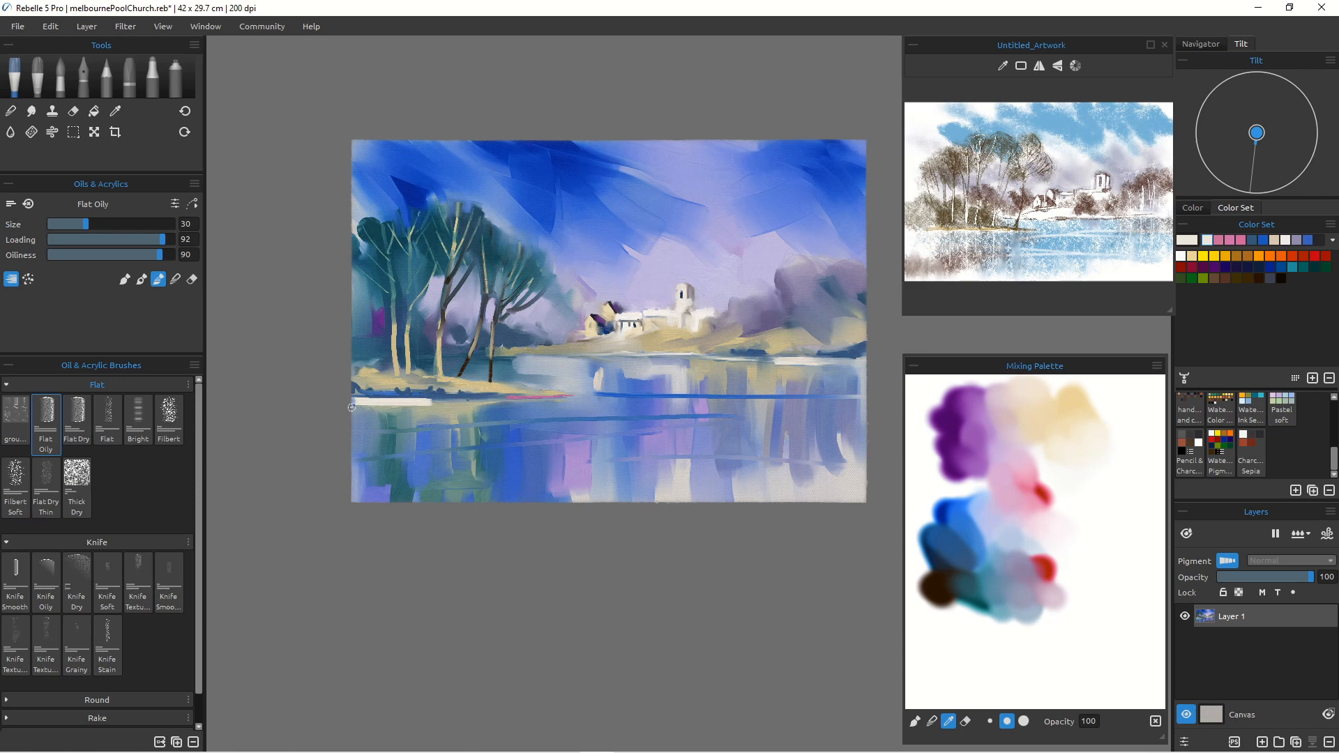
key(ctrl+z)
key(bracketleft)
key(bracketleft)
mouse_move(350, 401)
mouse_down()
mouse_move(639, 400)
mouse_move(538, 401)
mouse_move(607, 399)
mouse_up()
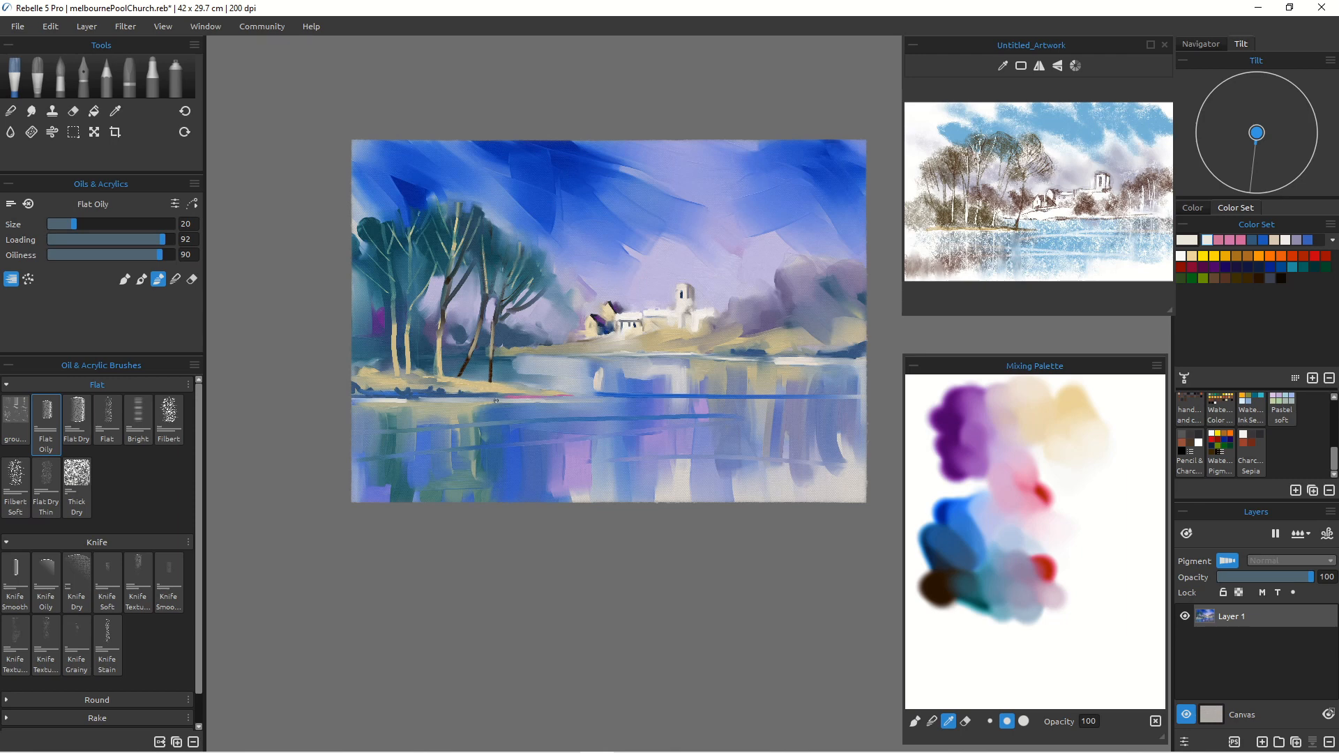
Step: Sample the far bank's sand color and paint two upright tree trunks in front of the far trees beyond the church
key(i)
click(785, 343)
drag(823, 346, 810, 280)
drag(829, 338, 830, 281)
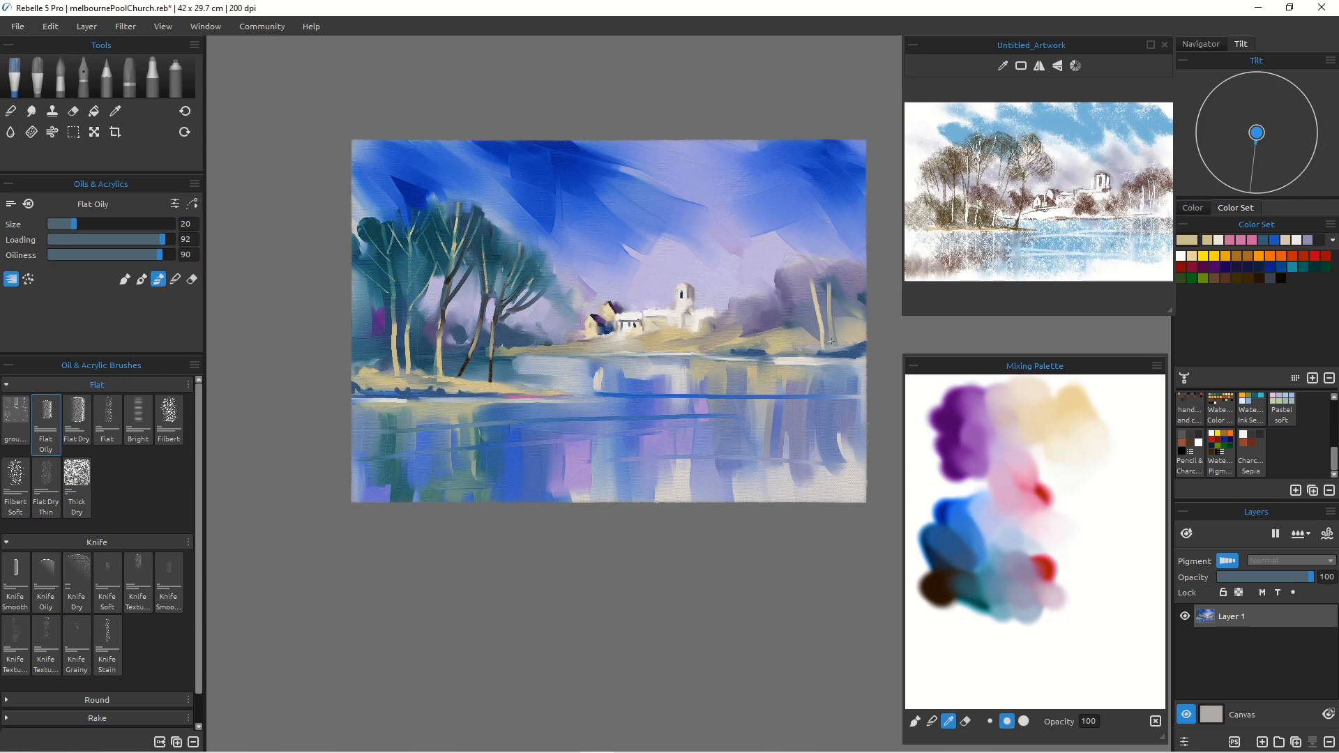
Step: Add a slanted sand-colored trunk among the far trees, and soften the trunks' surroundings using Blend mode with the brush at size 45
drag(804, 333, 792, 294)
click(175, 279)
key(bracketright)
key(bracketright)
key(bracketright)
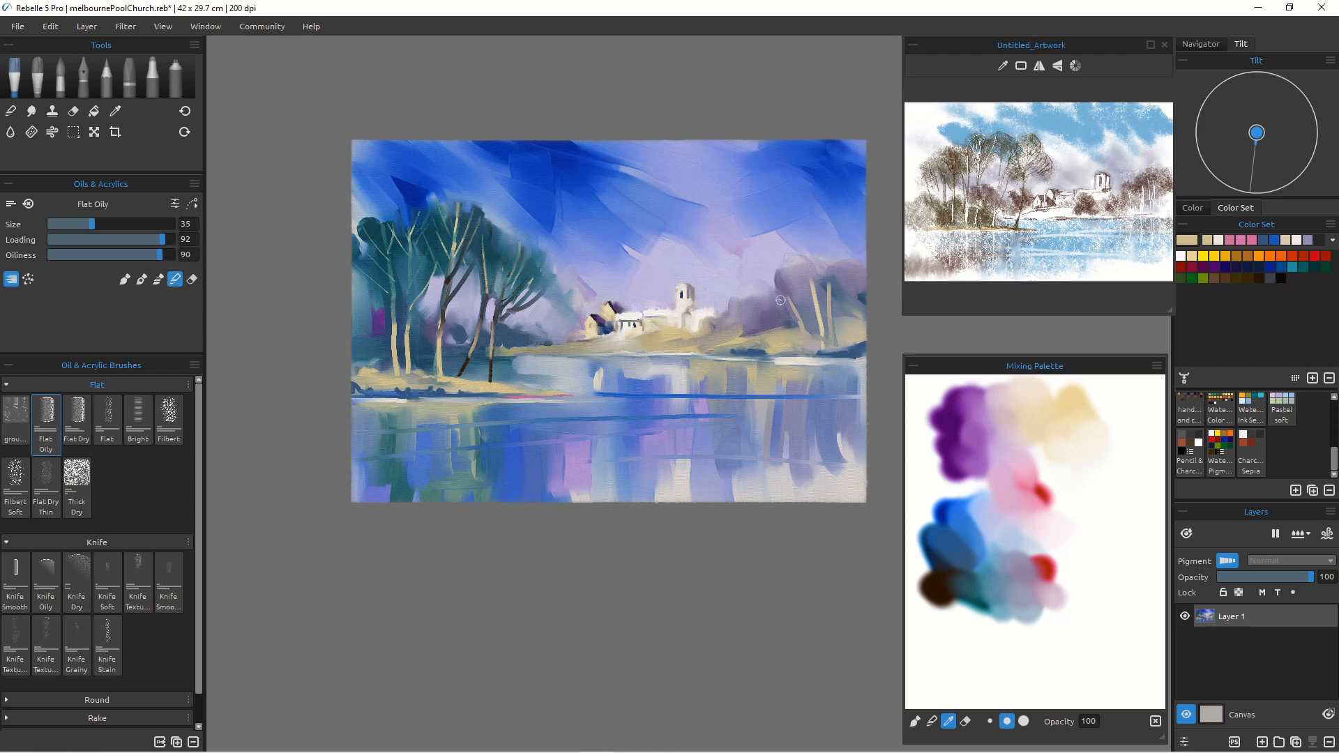
key(bracketright)
key(bracketright)
mouse_move(836, 304)
mouse_down()
mouse_move(829, 276)
mouse_move(836, 326)
mouse_up()
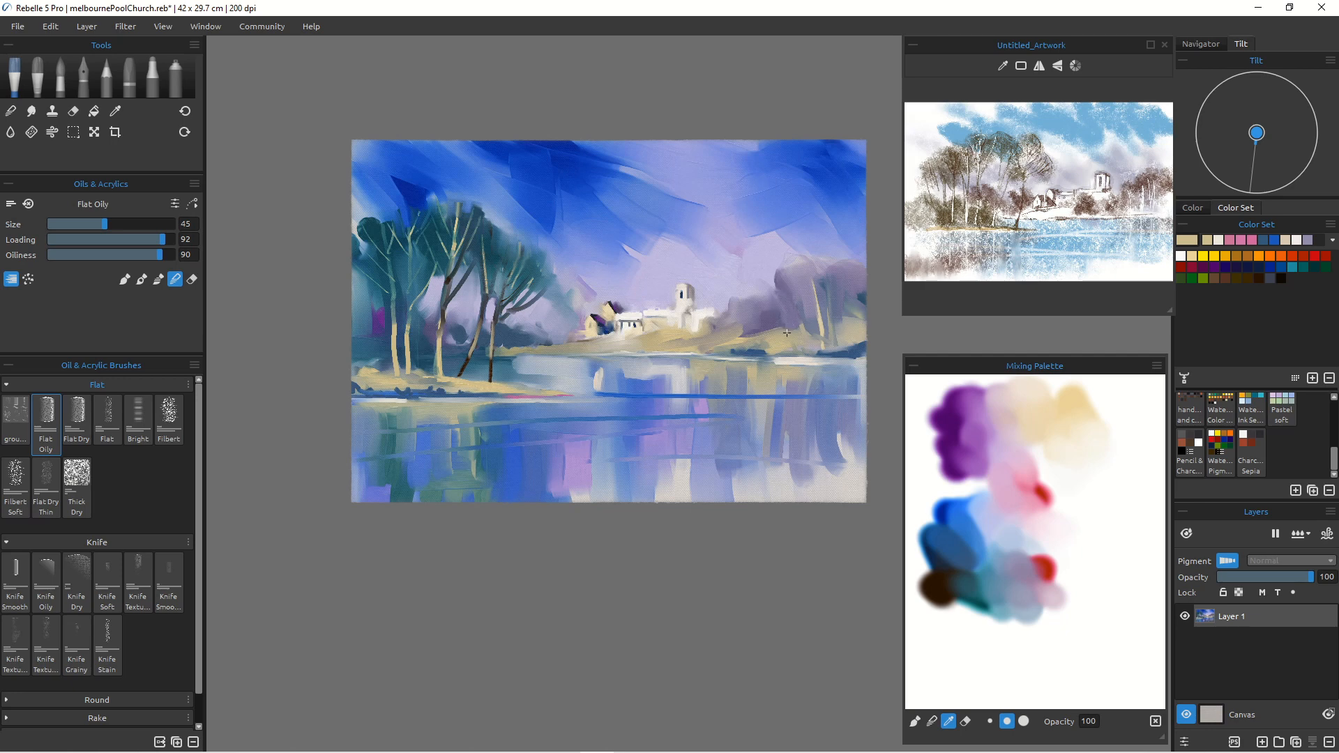
Step: Reduce the brush size to 14 and pull thin sand-colored trunks upward from the far bank, plus a thin stroke among the near trees
key(bracketleft)
key(bracketleft)
key(bracketleft)
key(bracketleft)
key(bracketleft)
key(bracketleft)
key(bracketleft)
key(bracketleft)
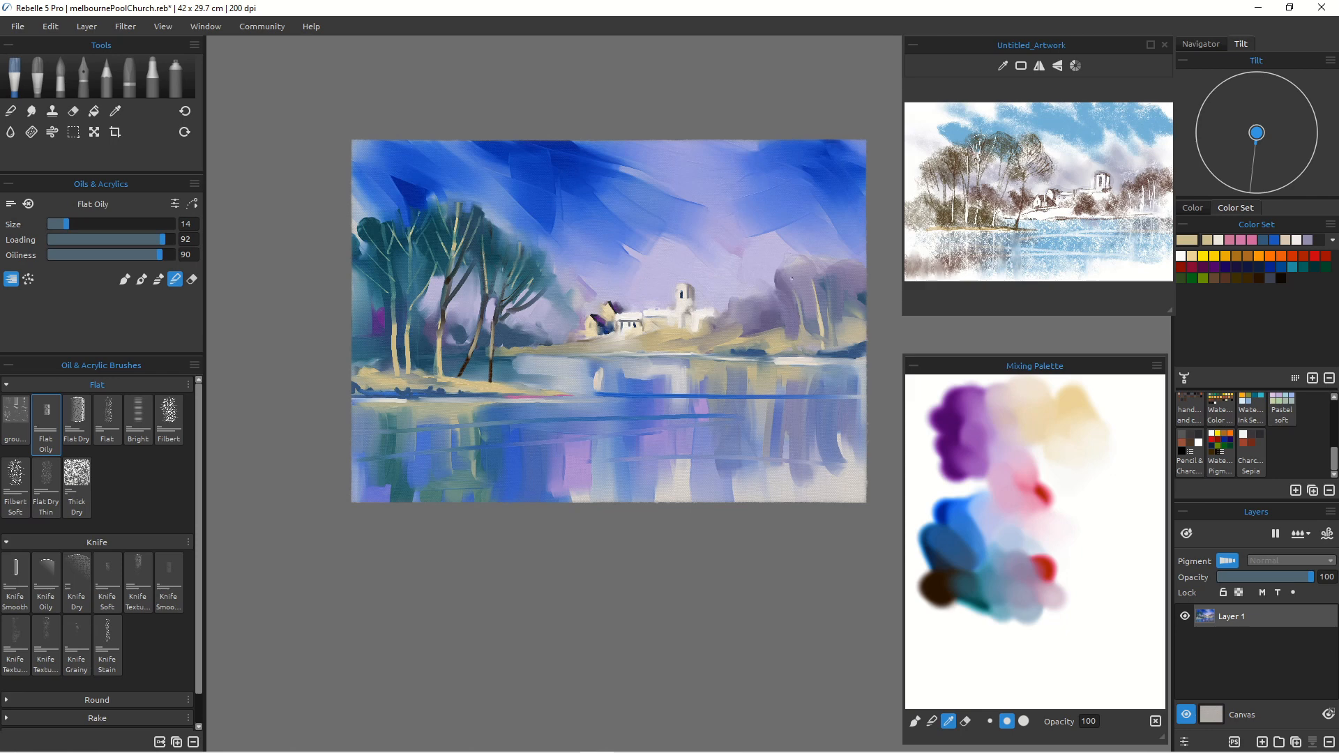
drag(828, 336, 831, 261)
drag(841, 326, 842, 276)
drag(767, 341, 768, 304)
mouse_move(492, 333)
mouse_down()
mouse_move(516, 306)
mouse_move(471, 289)
mouse_move(433, 331)
mouse_move(420, 300)
mouse_up()
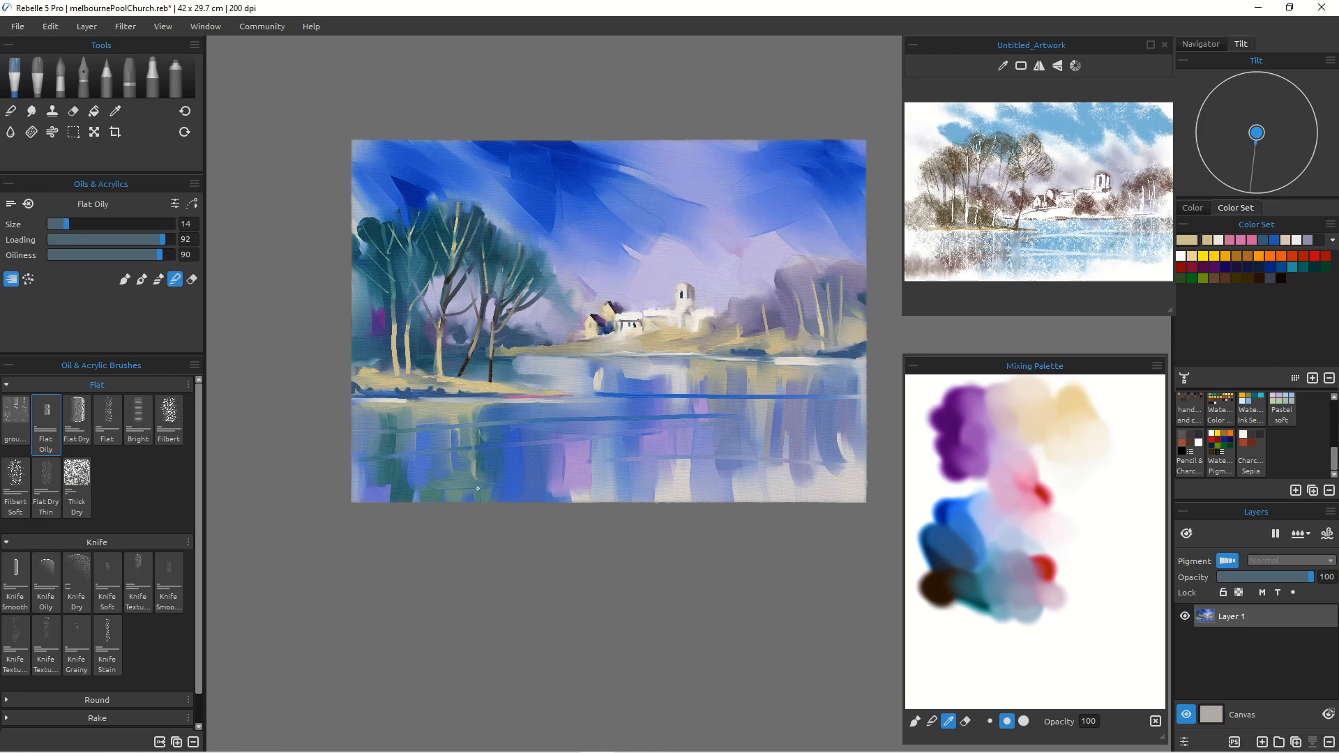
Step: Sample dark teal from the near trees and paint broad tree reflections over both sides of the foreground water at brush size 100
alt+click(468, 235)
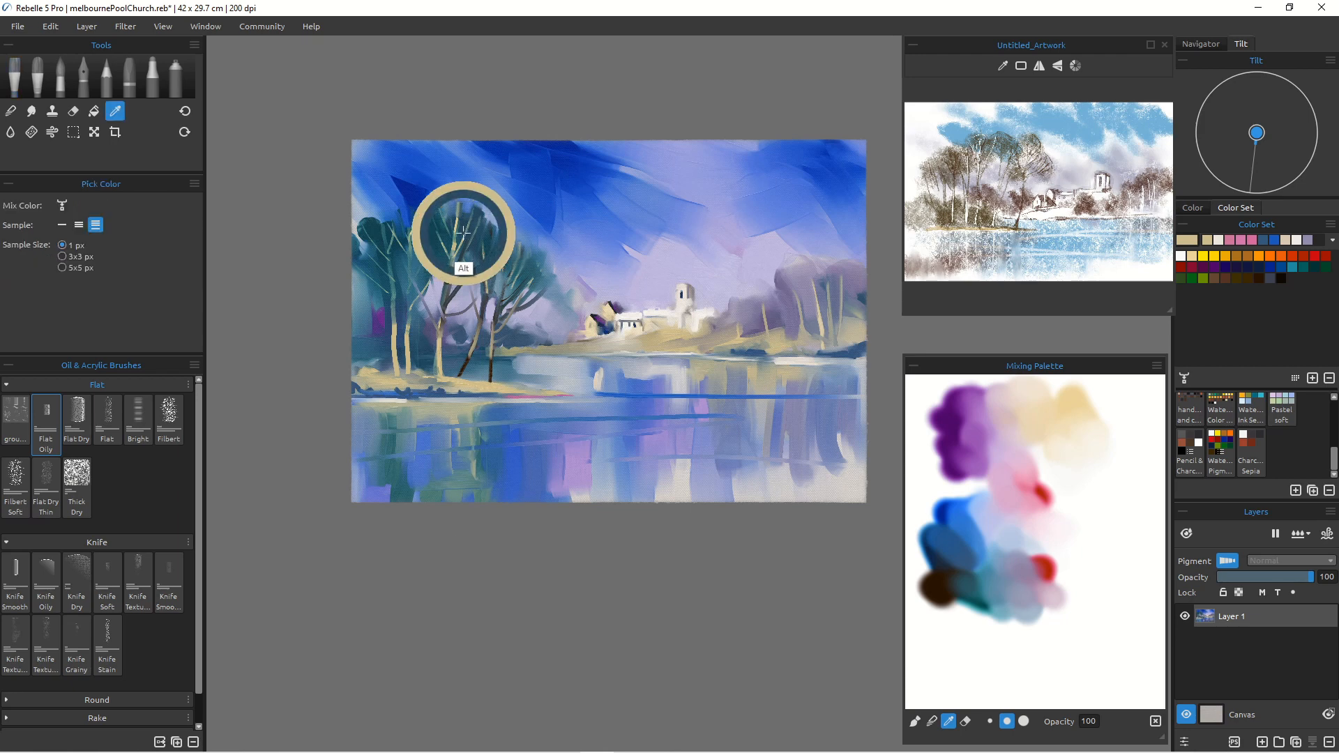
key(])
key(])
key(])
key(])
key(])
key(])
key(])
key(])
key(])
key(])
key(])
key(])
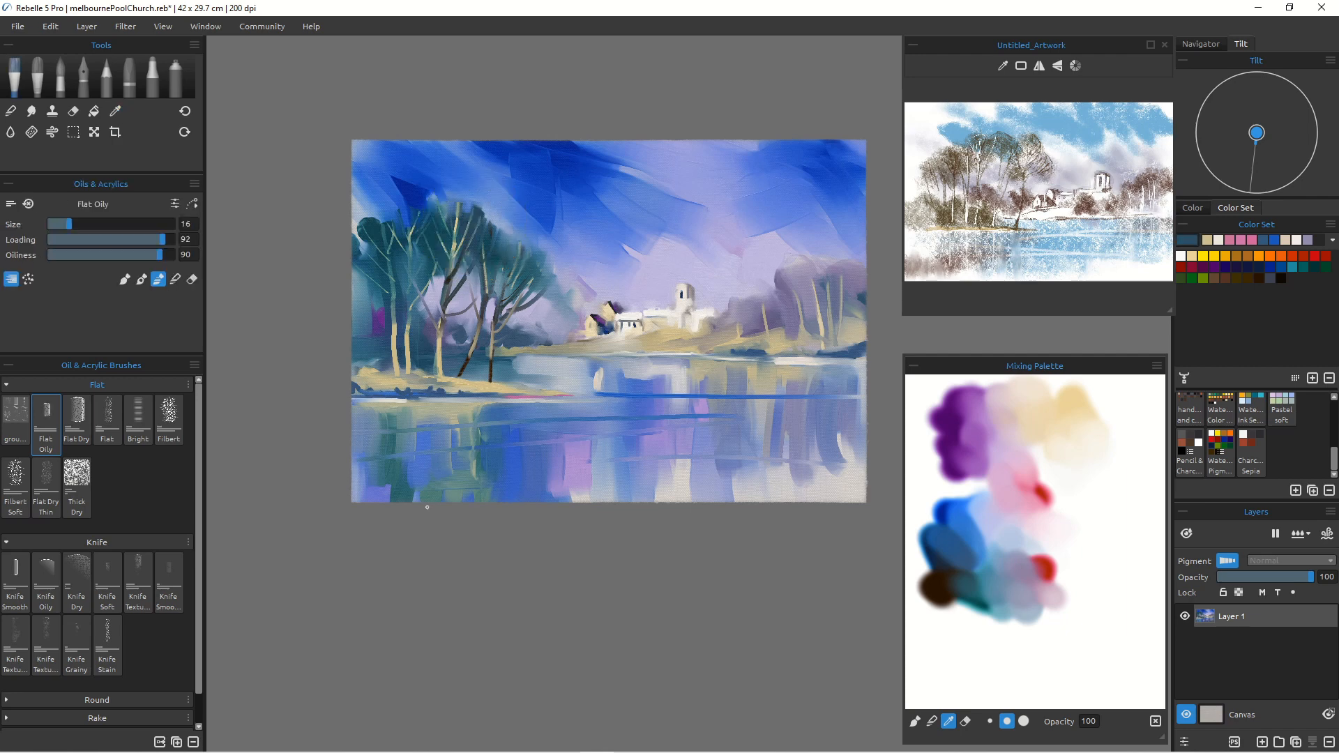
mouse_move(424, 473)
mouse_down()
mouse_move(488, 470)
mouse_move(492, 507)
mouse_move(530, 503)
mouse_move(428, 487)
mouse_move(399, 448)
mouse_move(387, 500)
mouse_move(368, 496)
mouse_move(363, 434)
mouse_move(365, 497)
mouse_move(435, 502)
mouse_move(492, 469)
mouse_move(515, 430)
mouse_move(509, 500)
mouse_move(539, 486)
mouse_up()
mouse_move(836, 388)
mouse_down()
mouse_move(836, 474)
mouse_move(847, 446)
mouse_move(850, 481)
mouse_move(830, 472)
mouse_move(855, 464)
mouse_move(718, 456)
mouse_up()
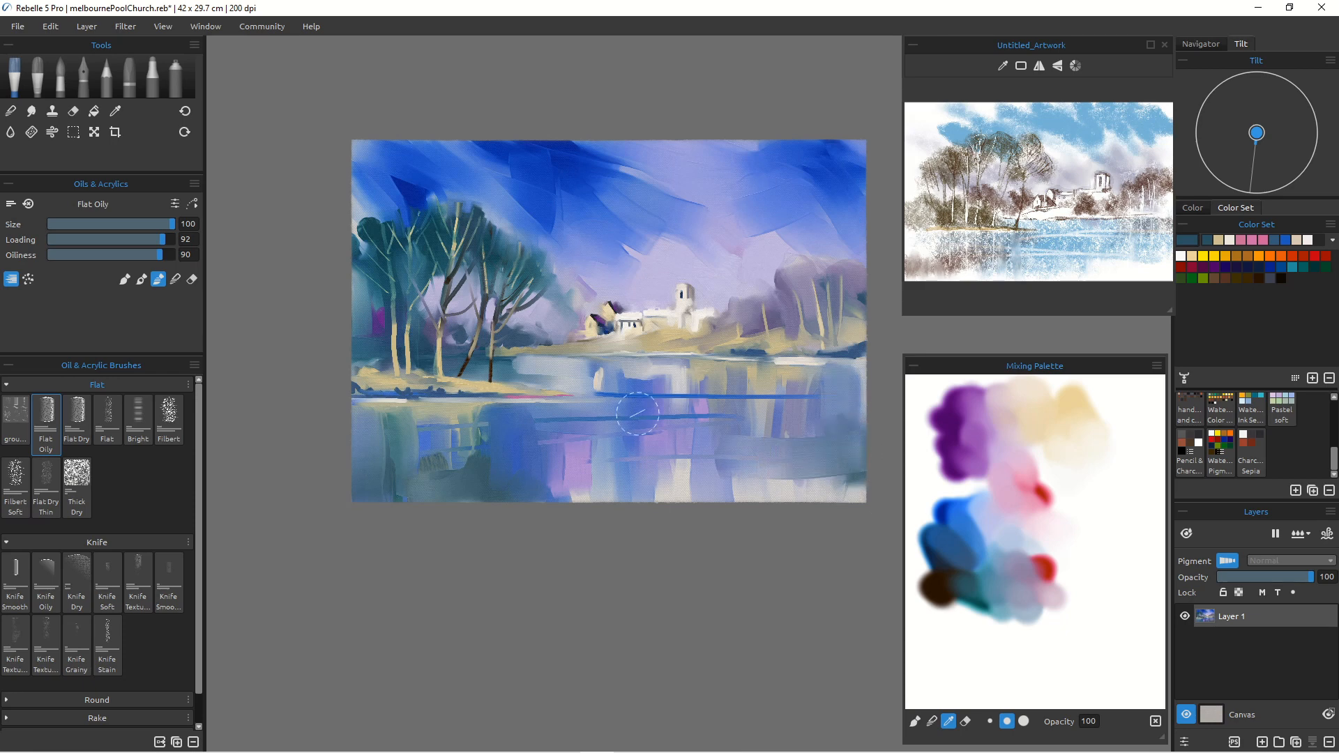
Step: Set the brush size to 60 and extend the teal reflections across the water with strokes below the near bank and far trees
key([)
key([)
key([)
key([)
key([)
key([)
key([)
key([)
key([)
key([)
key([)
key([)
key(])
key(])
key(])
key(])
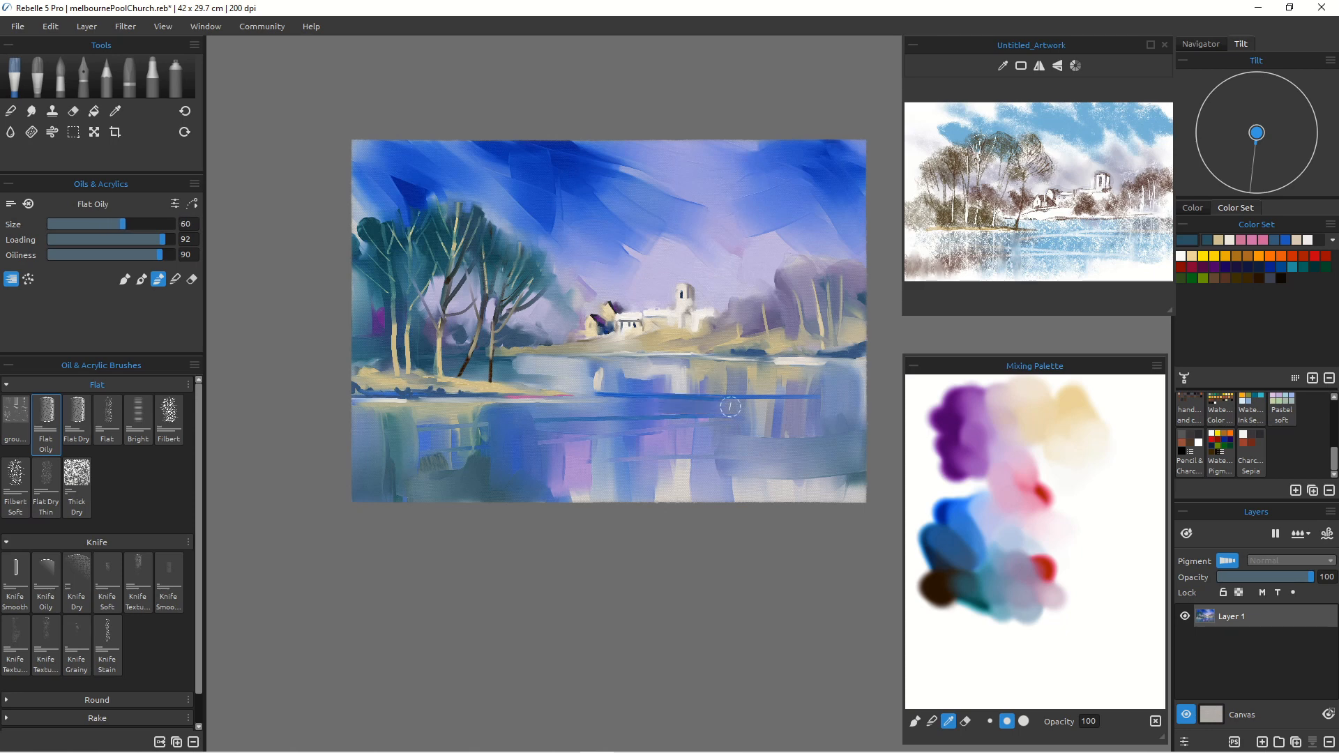
drag(766, 405, 860, 405)
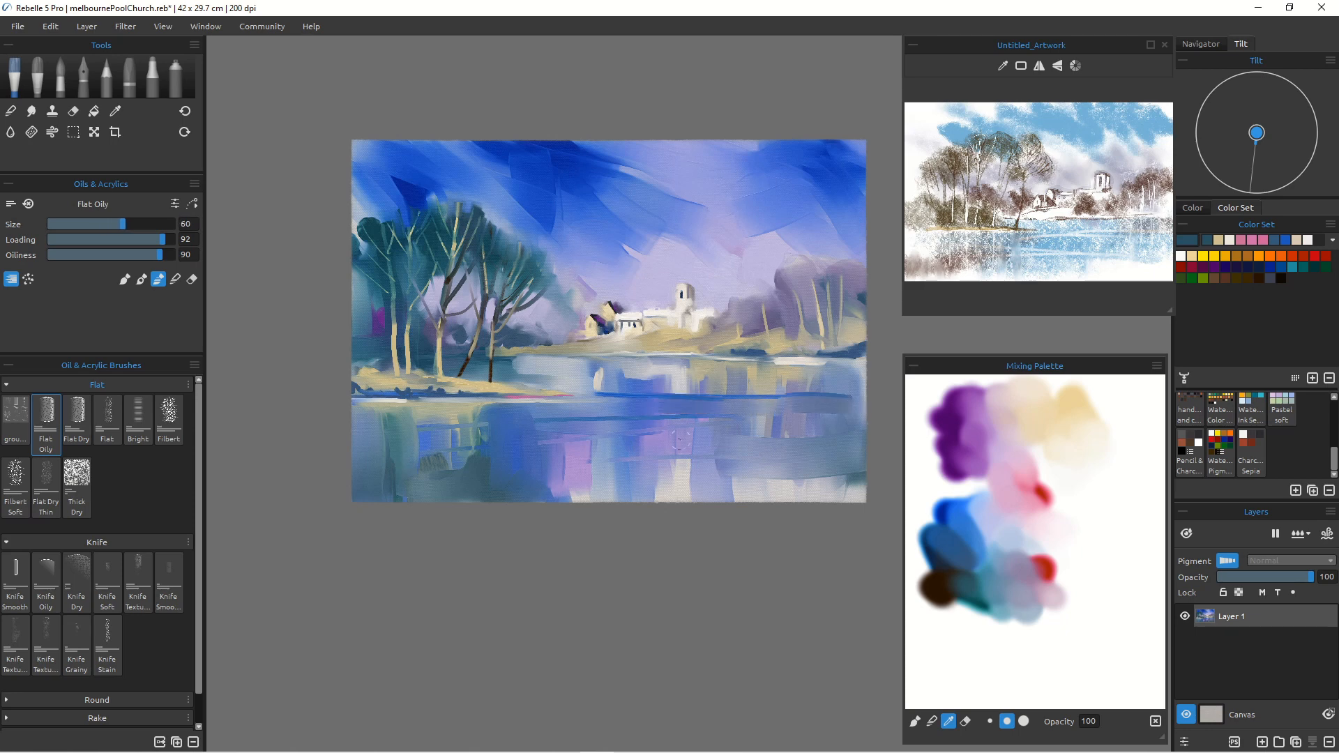
drag(595, 427, 526, 429)
drag(770, 402, 850, 409)
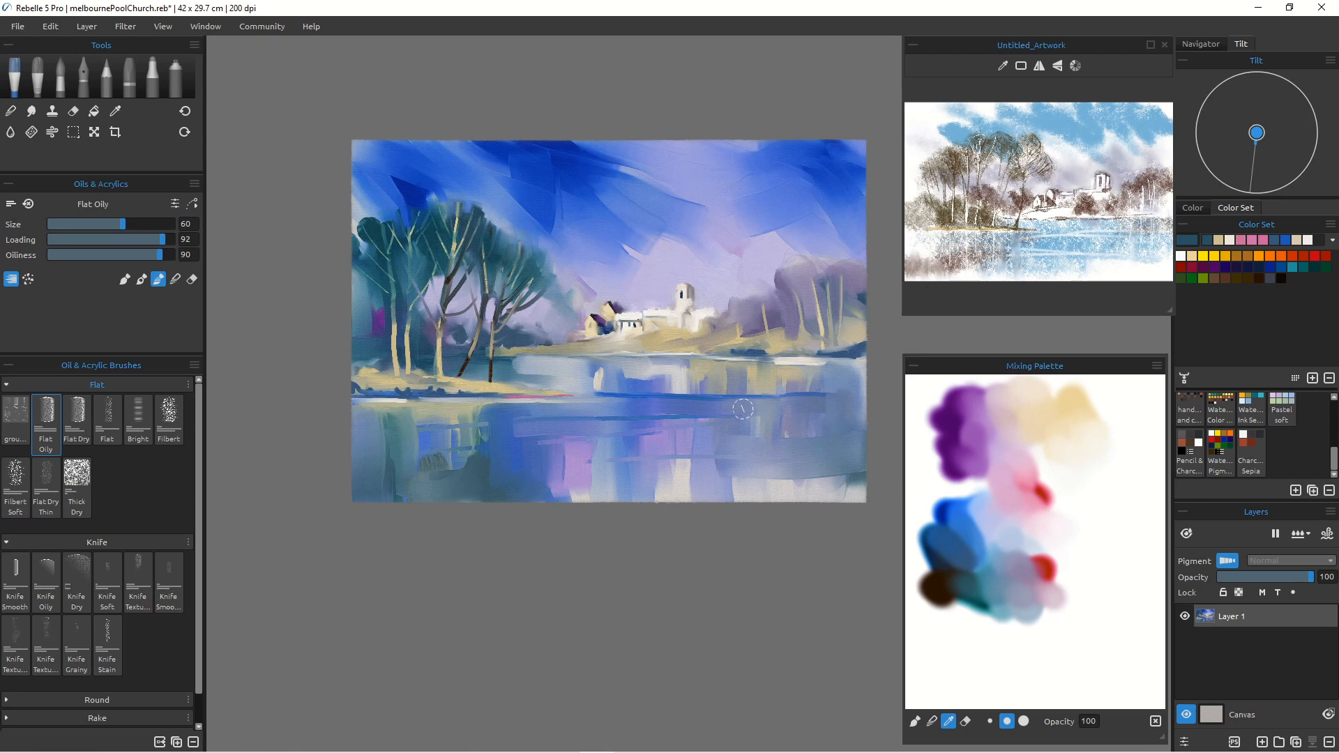
drag(743, 406, 743, 432)
Step: Sample grey-purple from the far trees and paint short vertical reflections across the middle and far side of the water
alt+click(794, 272)
mouse_move(799, 408)
mouse_down()
mouse_move(802, 426)
mouse_move(829, 424)
mouse_up()
drag(762, 396, 764, 422)
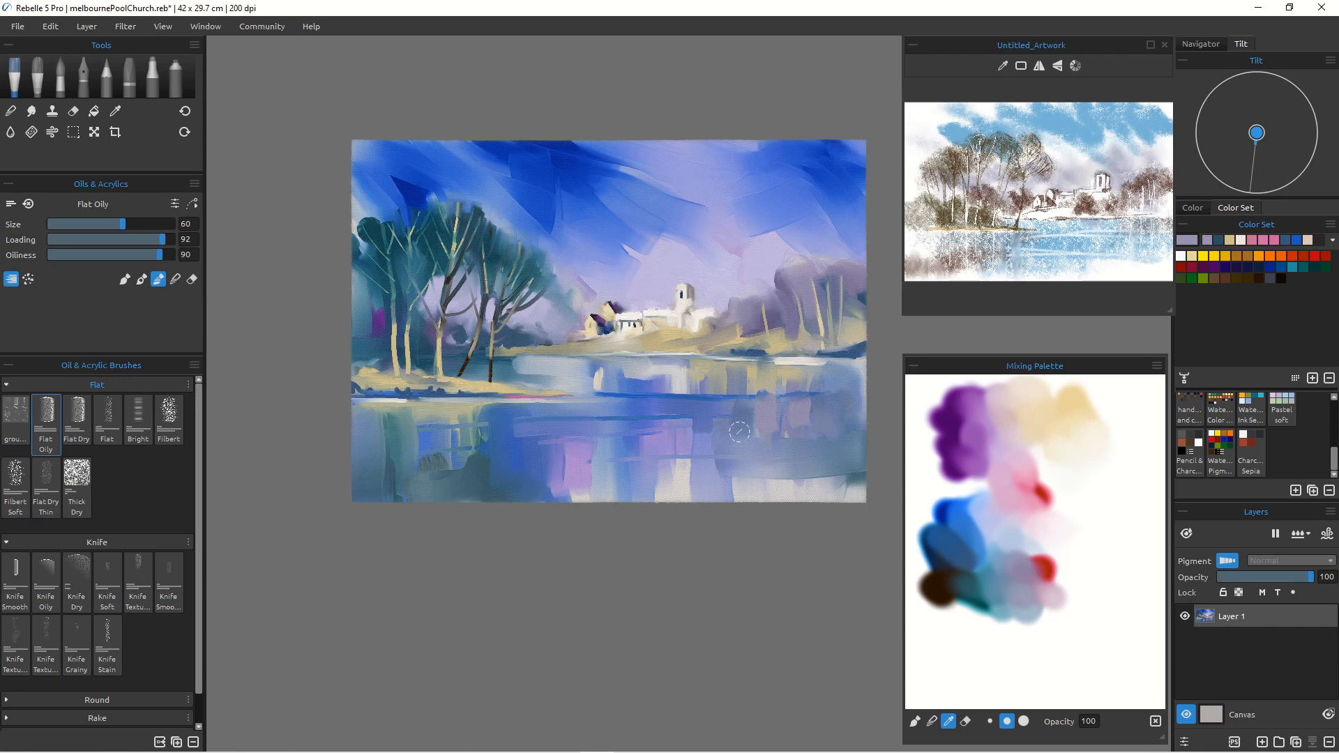
drag(738, 421, 736, 498)
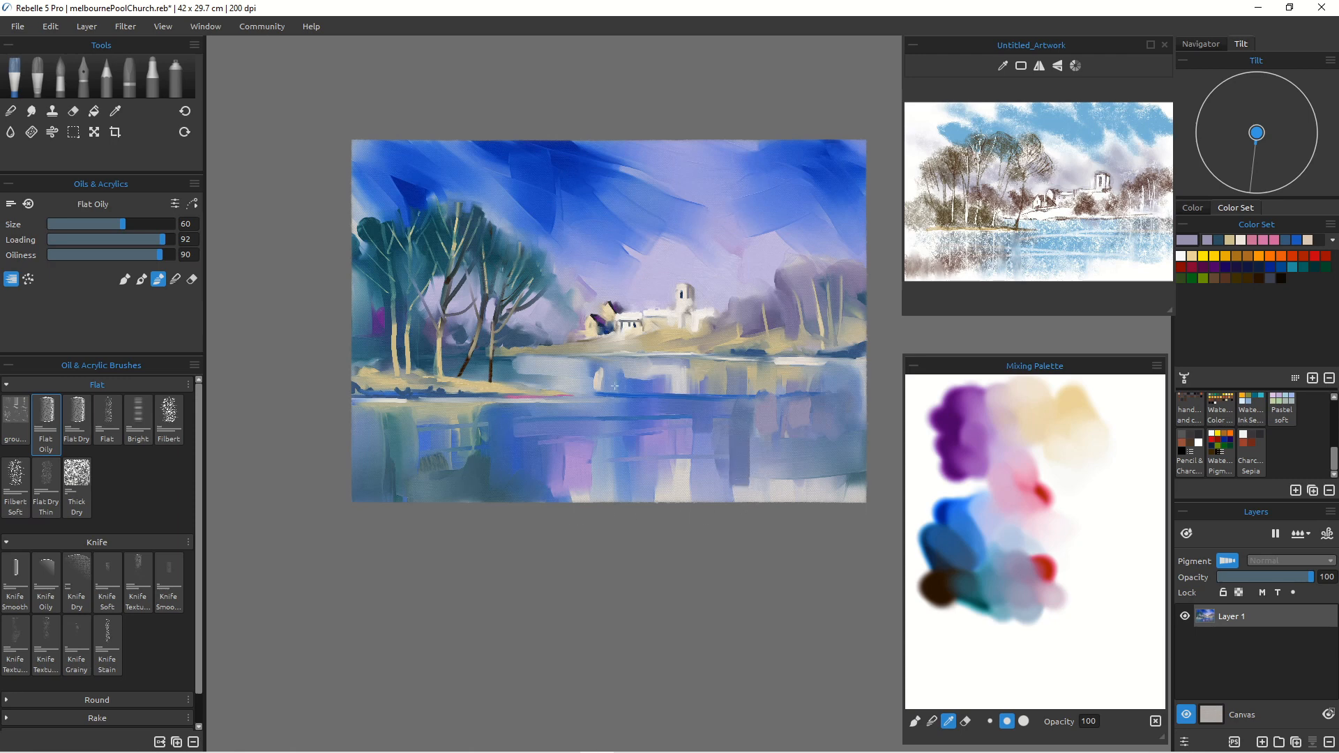
mouse_move(614, 375)
mouse_down()
mouse_move(620, 415)
mouse_move(653, 405)
mouse_up()
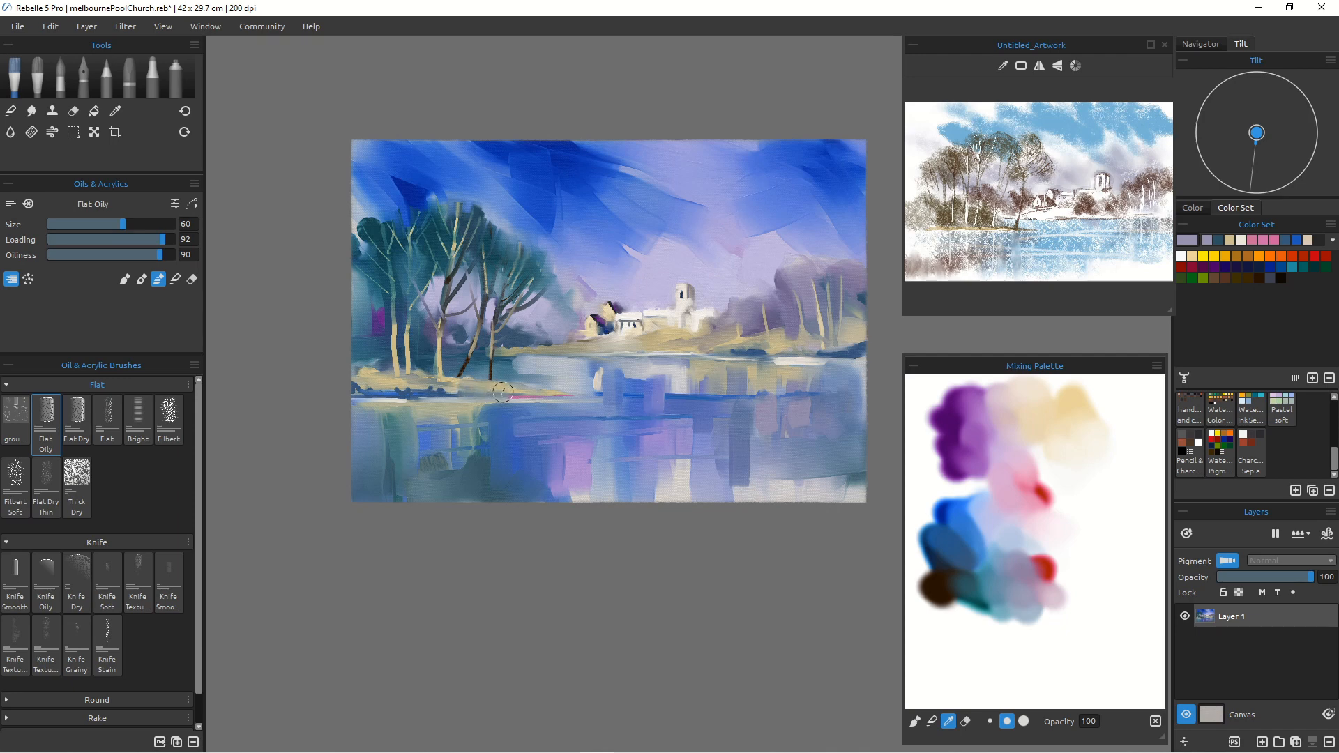
Step: Sample dark teal from the near trees, reduce the brush to size 25, and add small shadow strokes along the near bank
alt+click(486, 232)
key(bracketleft)
key(bracketleft)
key(bracketleft)
key(bracketleft)
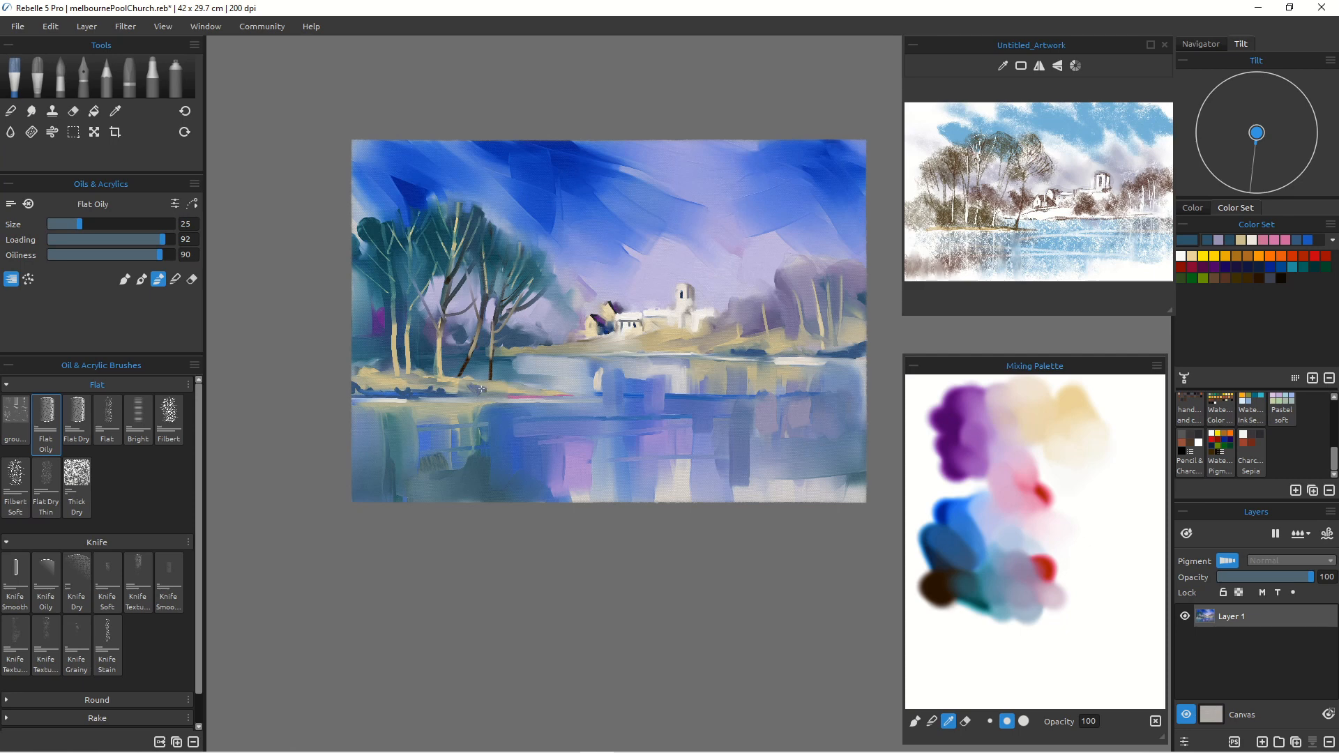
key(bracketright)
key(bracketright)
Step: Sample off-white from the pale reflection at the water's lower edge and set the brush size to 30
alt+click(674, 489)
key(bracketleft)
key(bracketleft)
key(bracketleft)
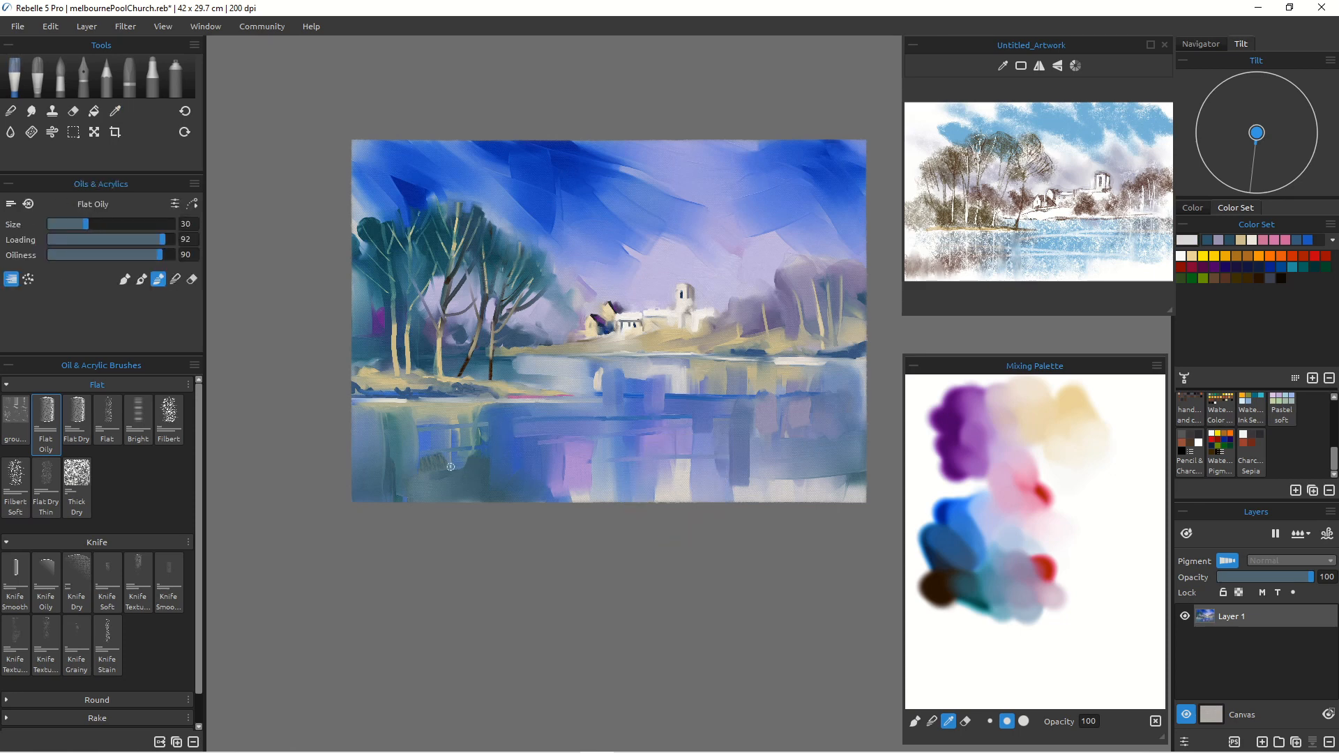
Step: Try an off-white dab on the water below the near trees and undo it
key(bracketright)
key(bracketright)
mouse_move(455, 459)
mouse_down()
mouse_move(510, 453)
mouse_move(489, 467)
mouse_move(455, 457)
mouse_up()
key(bracketleft)
key(bracketleft)
key(bracketleft)
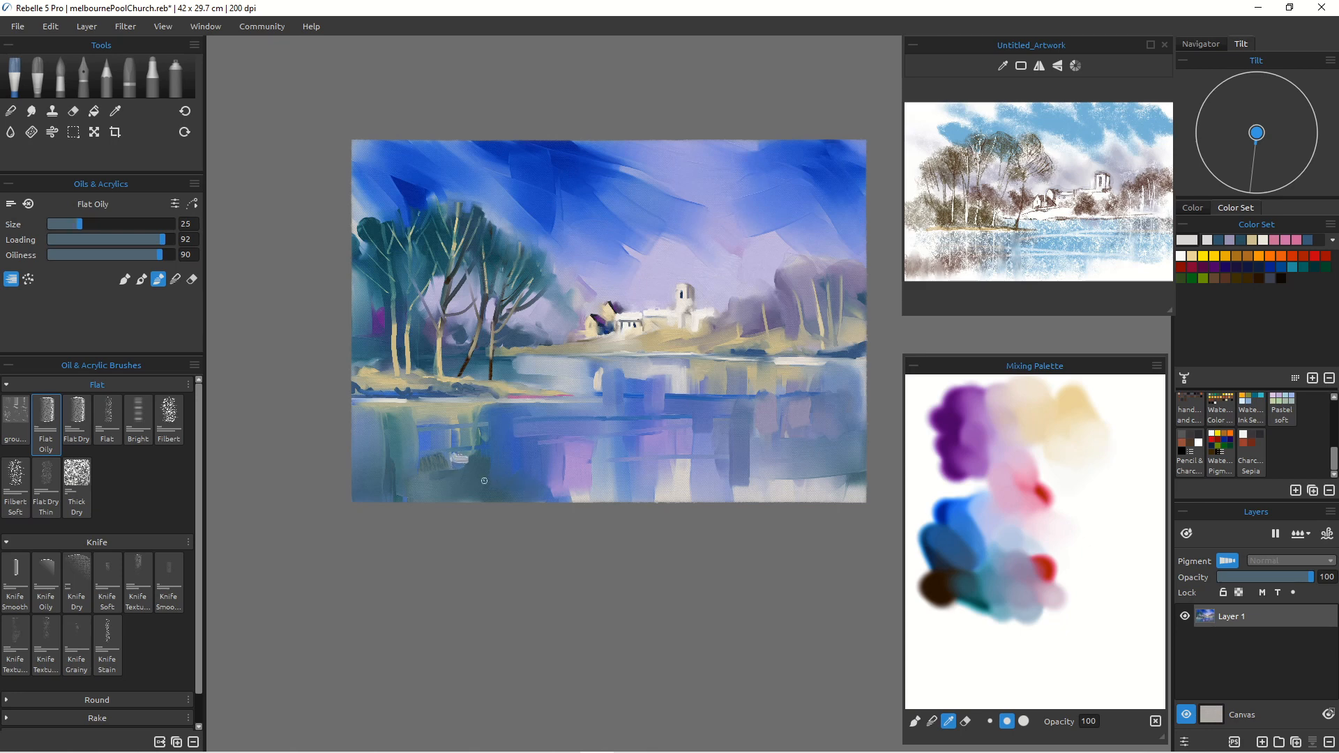
key(ctrl+z)
key(ctrl+z)
key(ctrl+z)
Step: Add a new layer and paint scattered off-white dabs on the foreground water with an enlarged brush
click(1262, 743)
click(1262, 743)
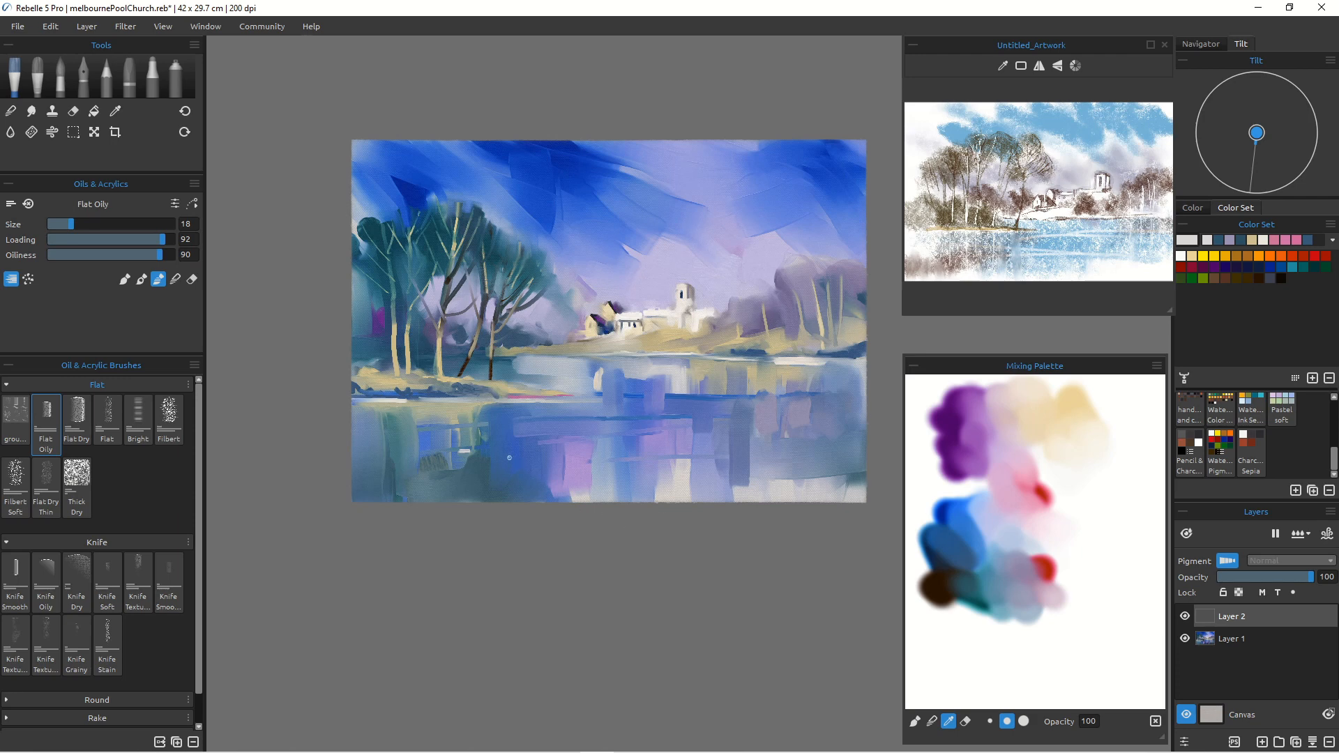
key(bracketright)
key(bracketright)
key(bracketright)
key(bracketright)
click(507, 460)
click(415, 457)
click(714, 477)
click(505, 425)
Step: Reduce the brush size to 18, add more small dabs below the near bank, and paint purple accents picked from the mixing palette
key(bracketleft)
key(bracketleft)
drag(379, 432, 375, 439)
drag(440, 423, 430, 423)
click(963, 466)
mouse_move(666, 482)
mouse_down()
mouse_move(751, 483)
mouse_move(714, 468)
mouse_move(725, 462)
mouse_move(758, 483)
mouse_move(673, 466)
mouse_up()
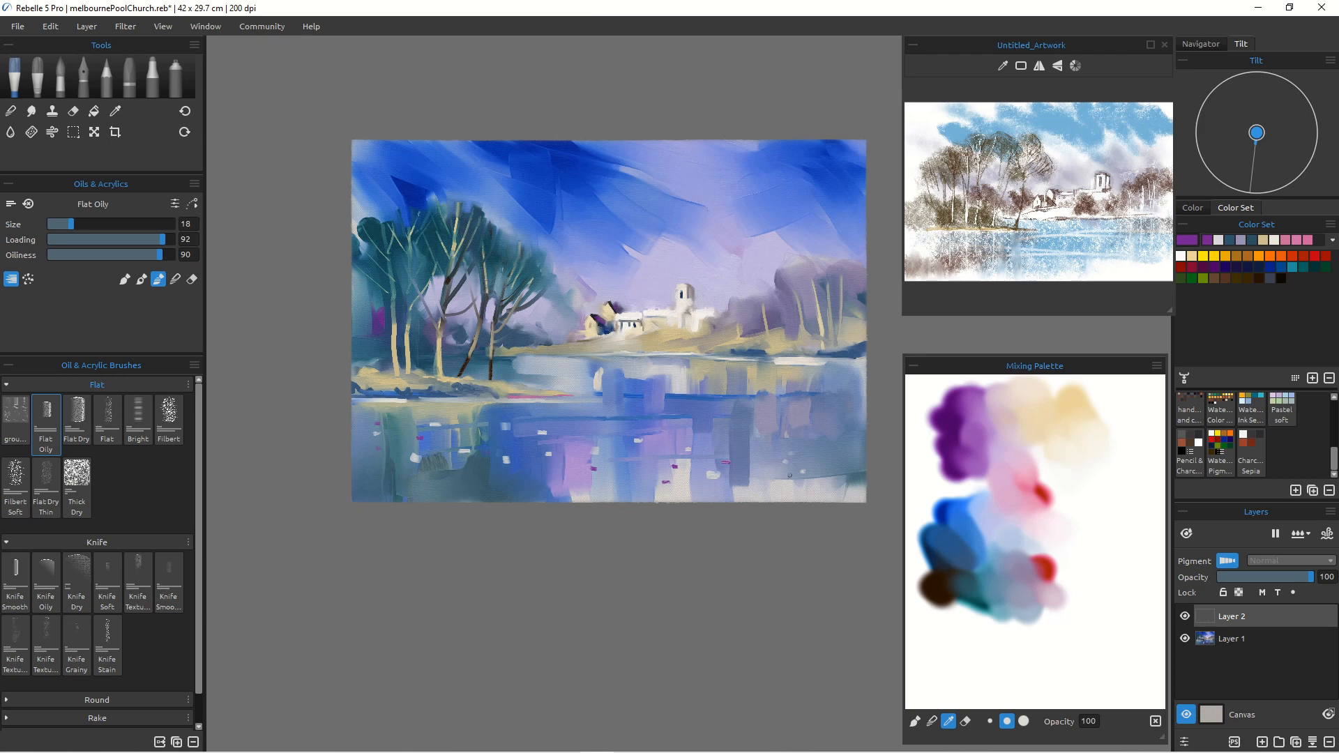
Step: Reduce the brush size to 10 for fine lettering
key(bracketleft)
key(bracketleft)
key(bracketleft)
key(bracketleft)
key(bracketleft)
key(bracketleft)
key(bracketleft)
key(bracketleft)
Step: Try signing the painting in purple in its lower right corner and undo the signature strokes
mouse_move(775, 482)
mouse_down()
mouse_move(763, 490)
mouse_move(843, 481)
mouse_move(829, 484)
mouse_up()
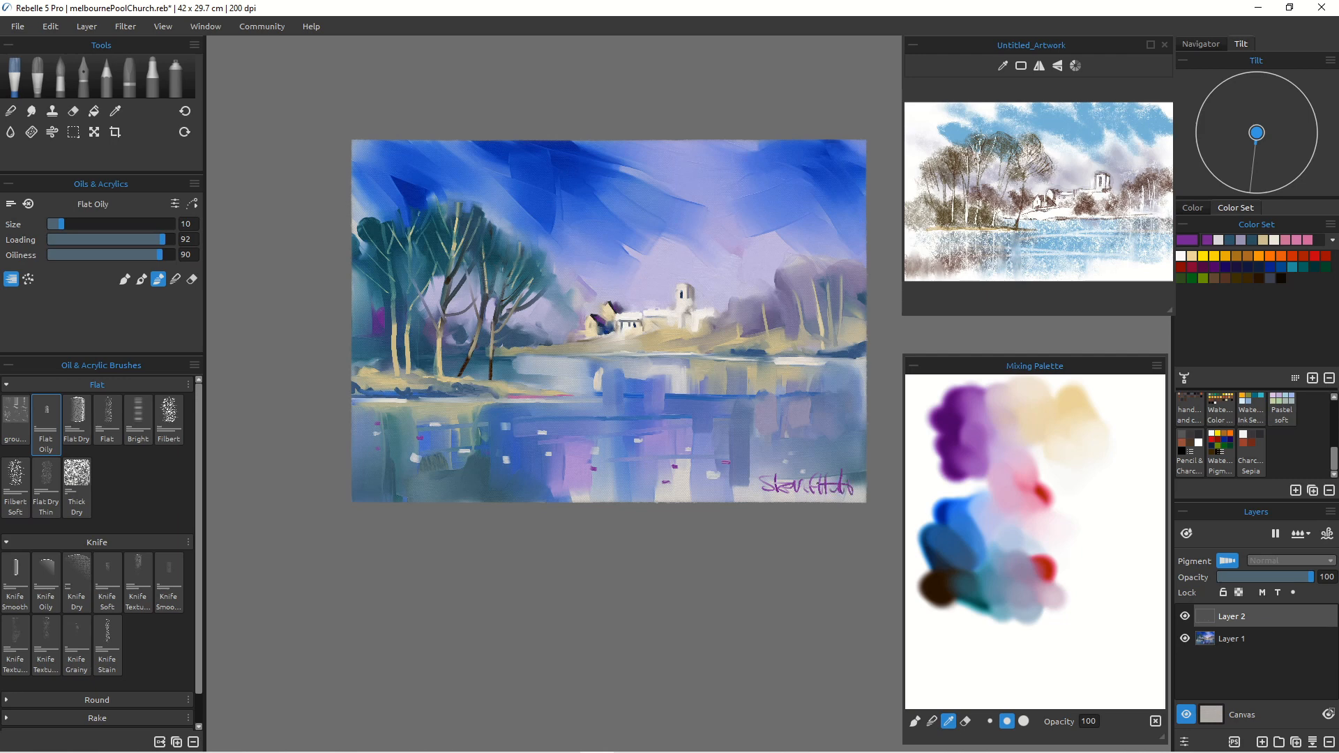
key(ctrl+z)
key(ctrl+z)
key(ctrl+z)
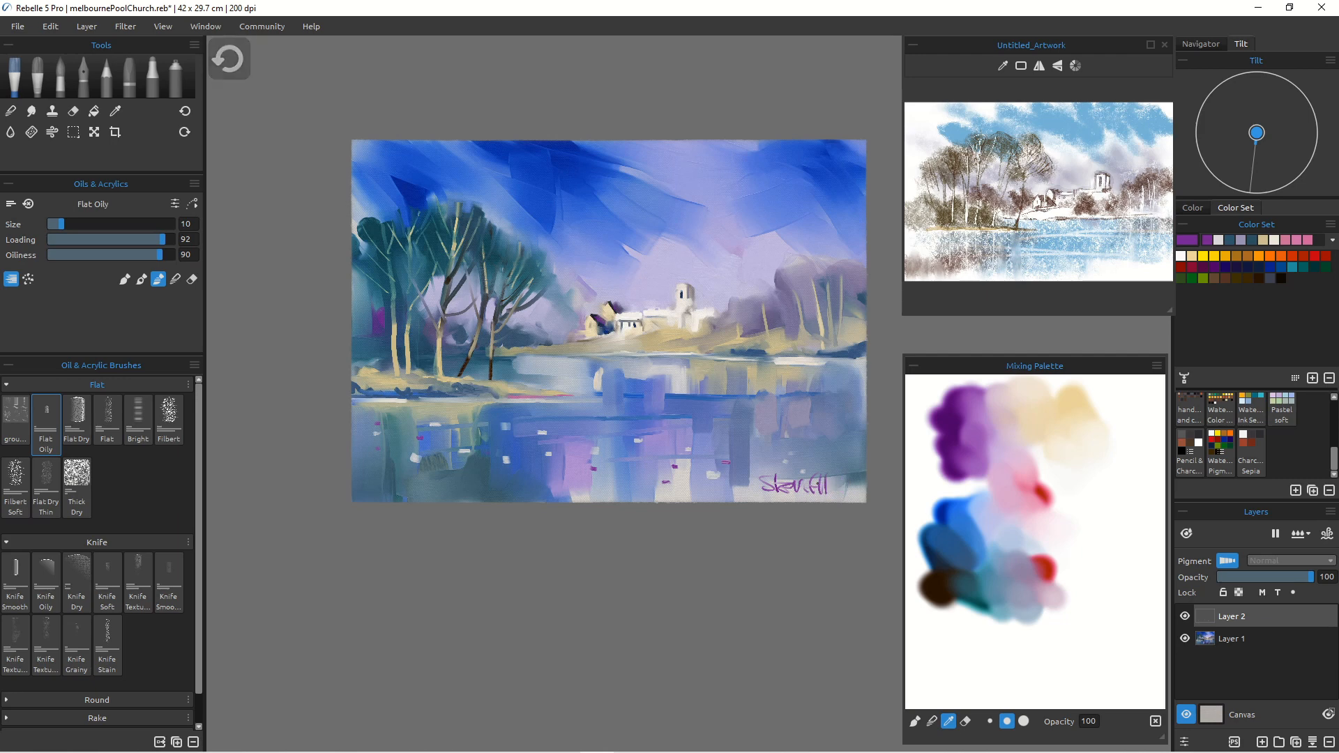
key(ctrl+z)
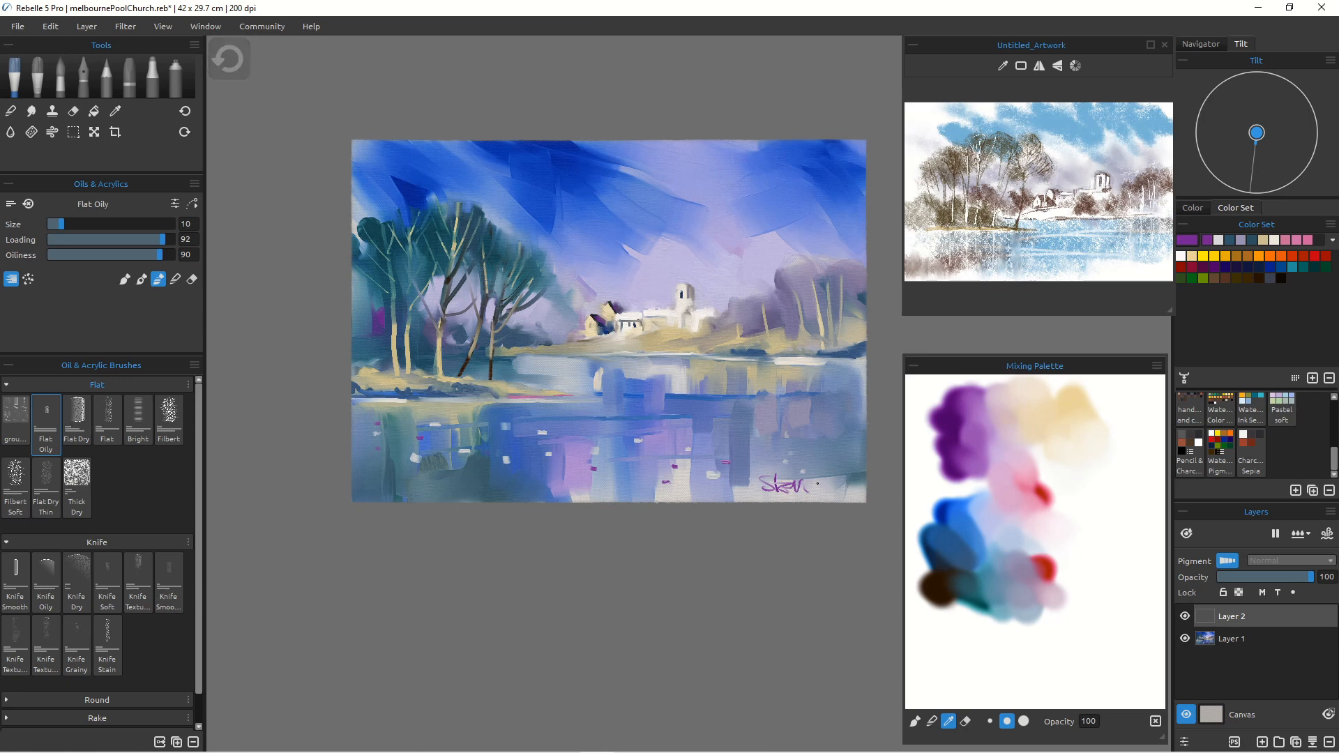
key(ctrl+z)
key(ctrl+z)
key(ctrl+z)
key(ctrl+z)
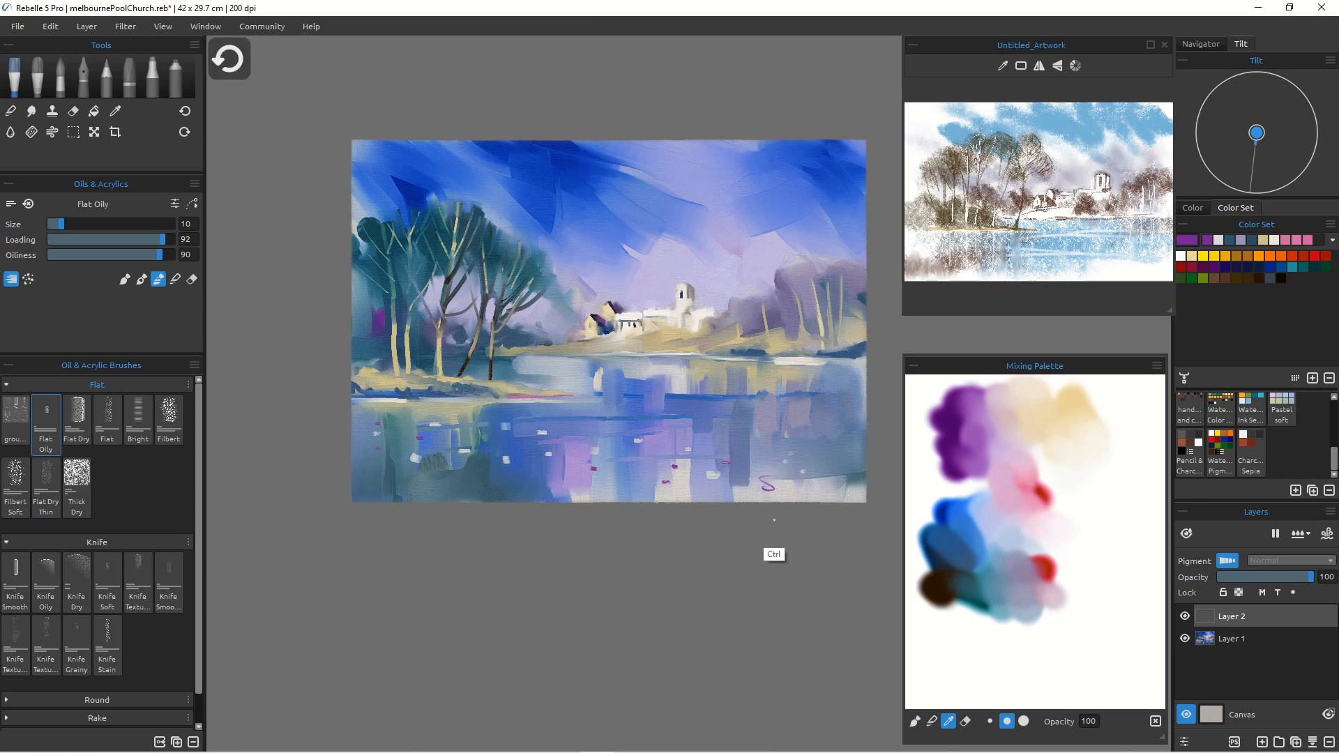
Step: Pick dark blue from the mixing palette and handwrite the artist's signature in the painting's lower right corner
click(948, 539)
mouse_move(748, 472)
mouse_down()
mouse_move(803, 470)
mouse_move(810, 489)
mouse_move(829, 461)
mouse_move(842, 494)
mouse_up()
drag(802, 480, 847, 472)
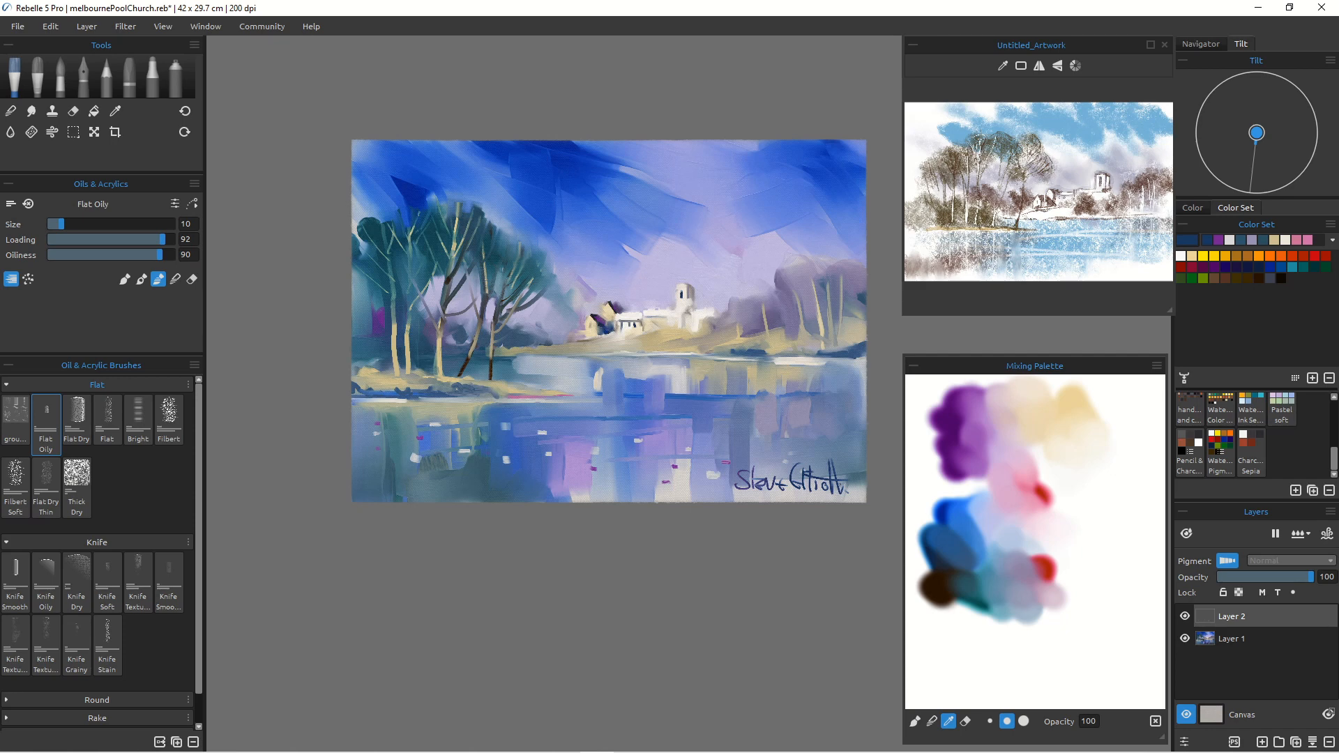
Step: Collapse the Mixing Palette and reference artwork windows, and move the Mixing Palette clear of the finished painting
scroll(503, 431, up, 3)
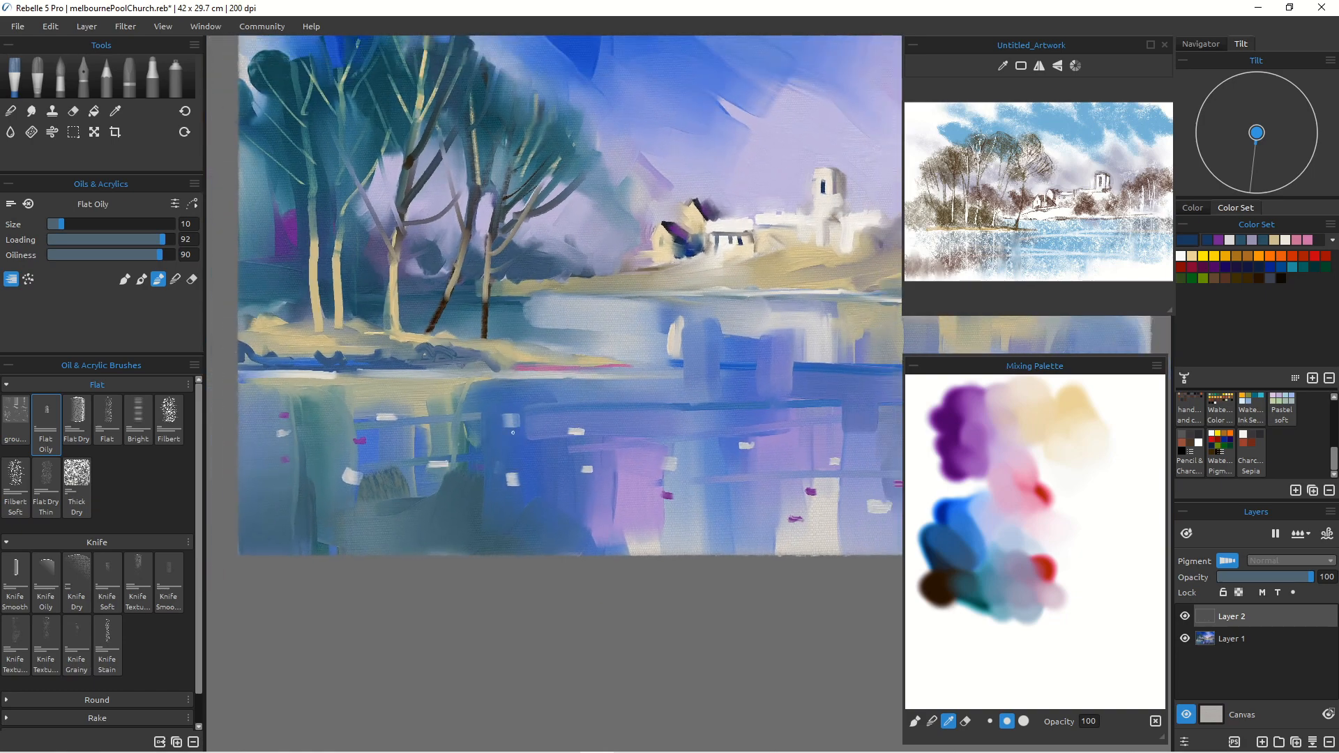
double_click(964, 365)
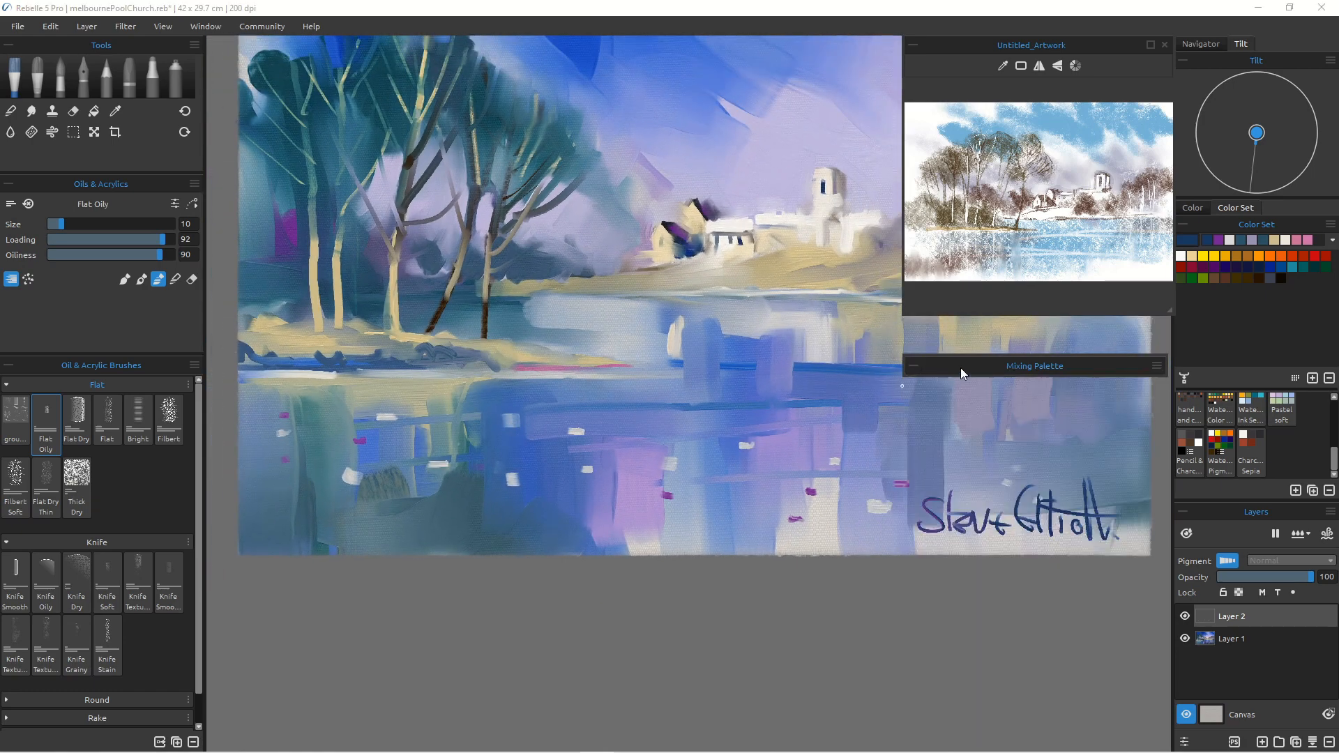
drag(963, 365, 966, 656)
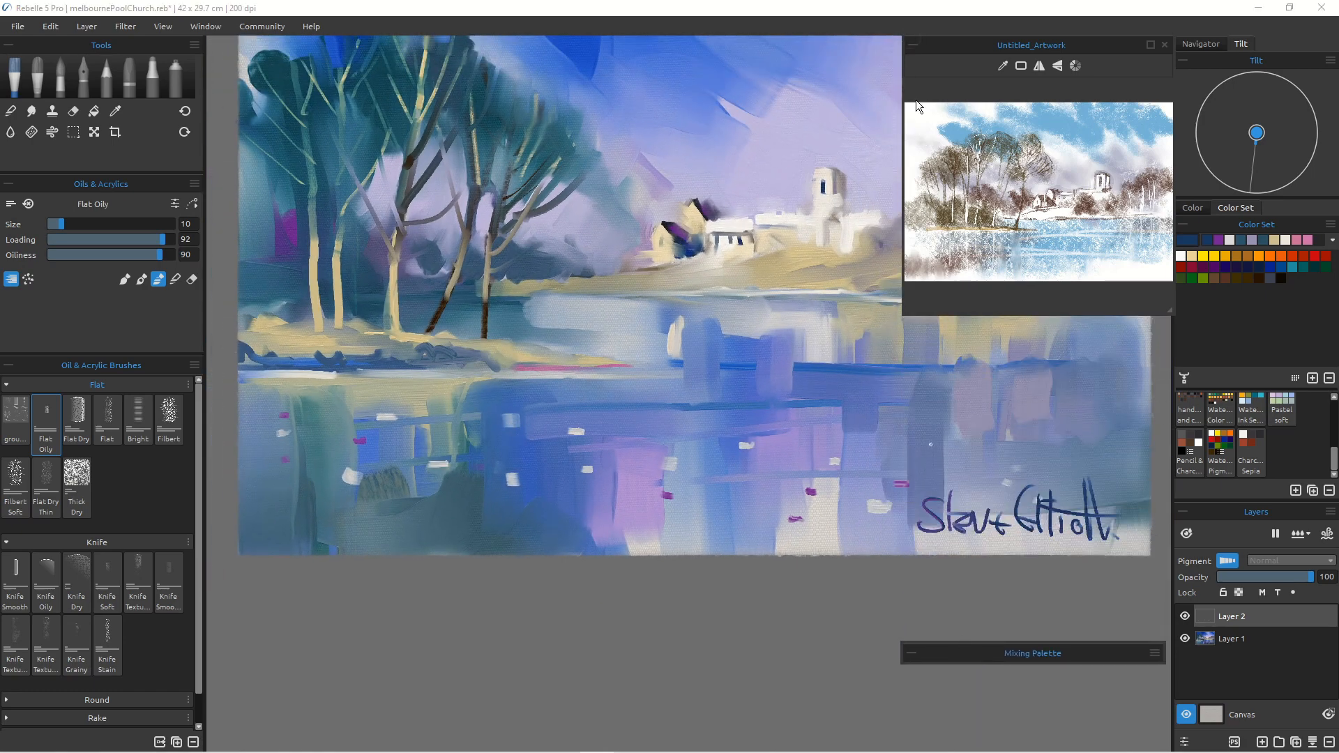
click(913, 45)
drag(641, 367, 636, 507)
mouse_move(1012, 657)
mouse_down()
mouse_move(1018, 709)
mouse_move(1001, 698)
mouse_up()
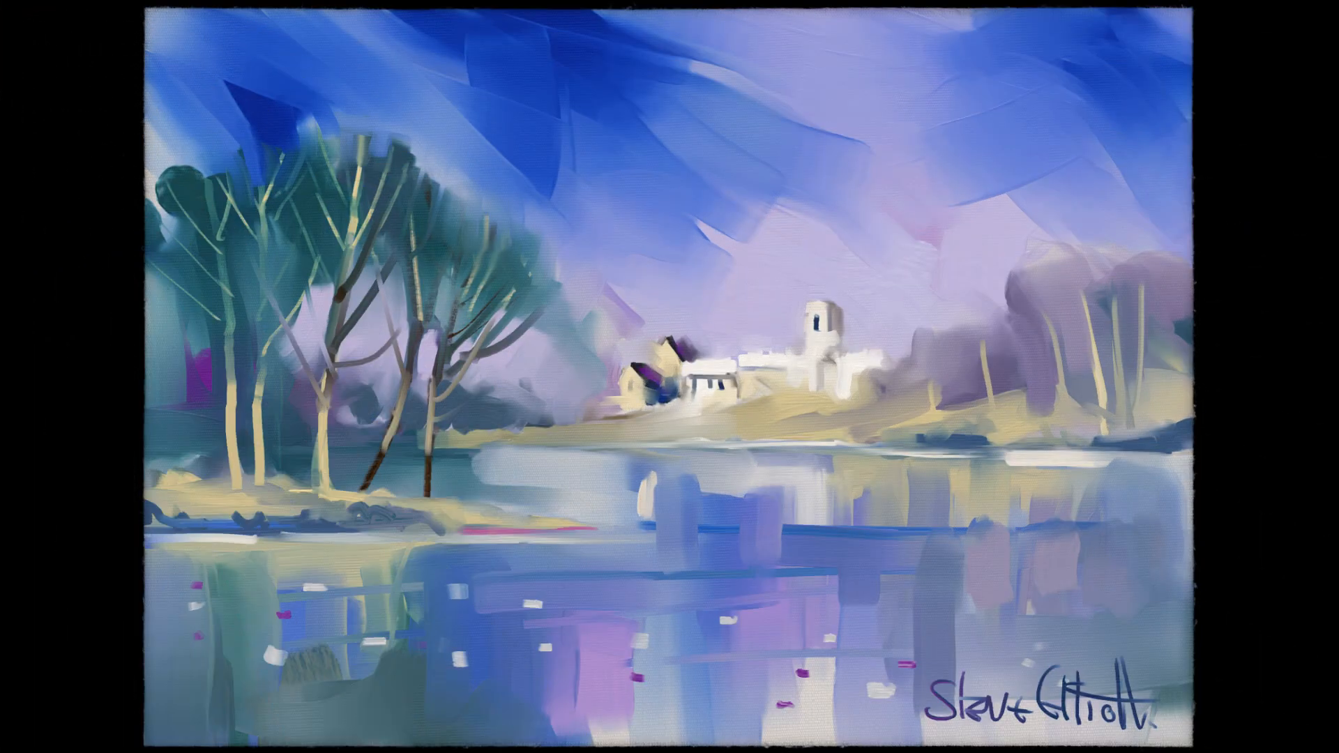